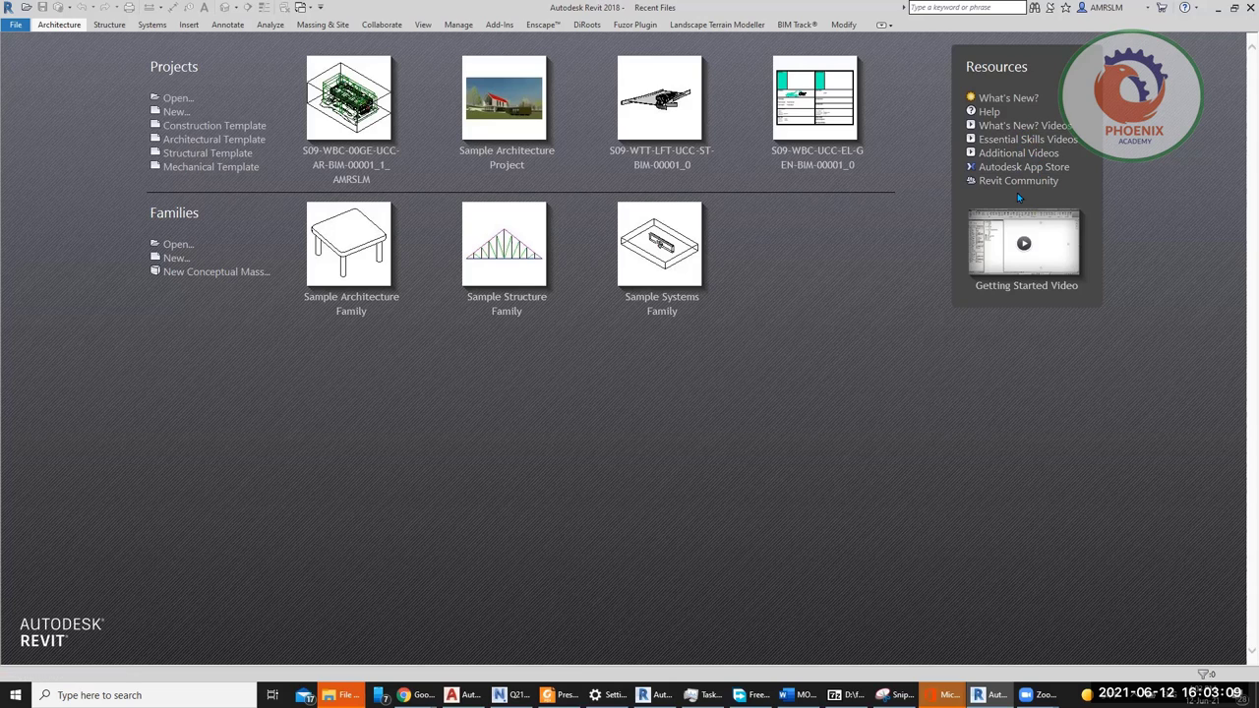
Step: Open the Autodesk App Store and filter the Revit apps to free ones in the Architectural Design category
click(1050, 169)
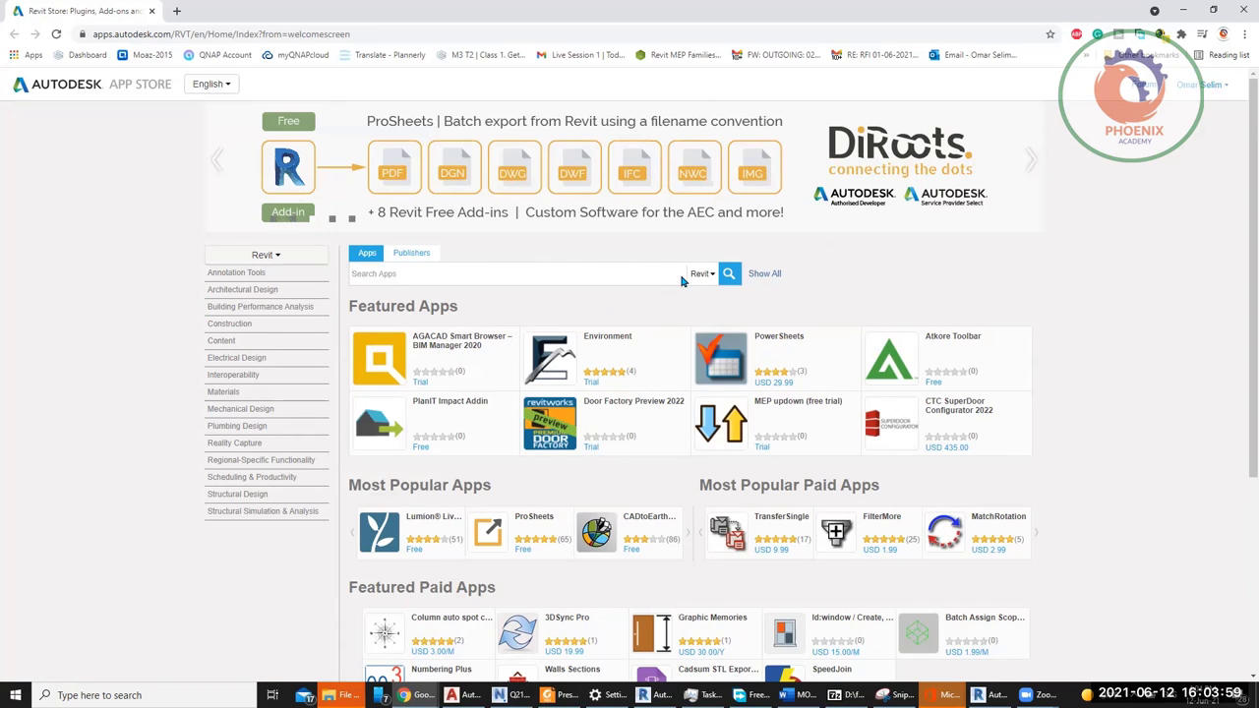
click(725, 274)
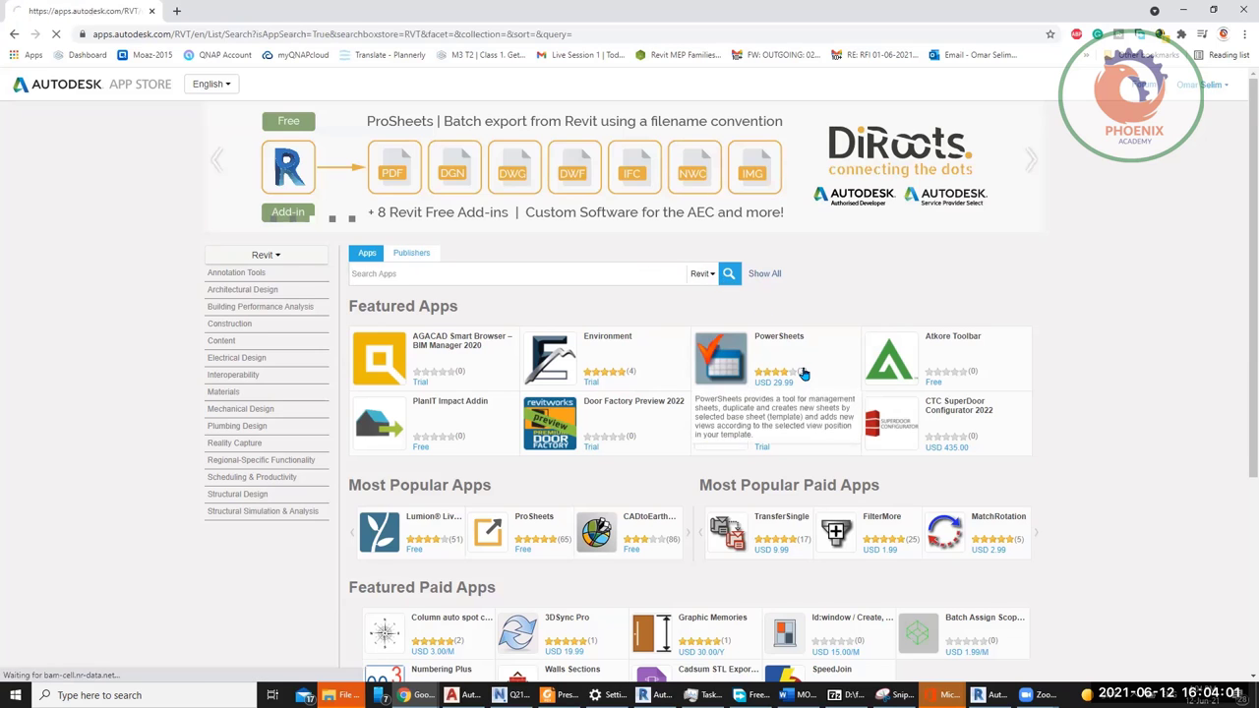
click(234, 331)
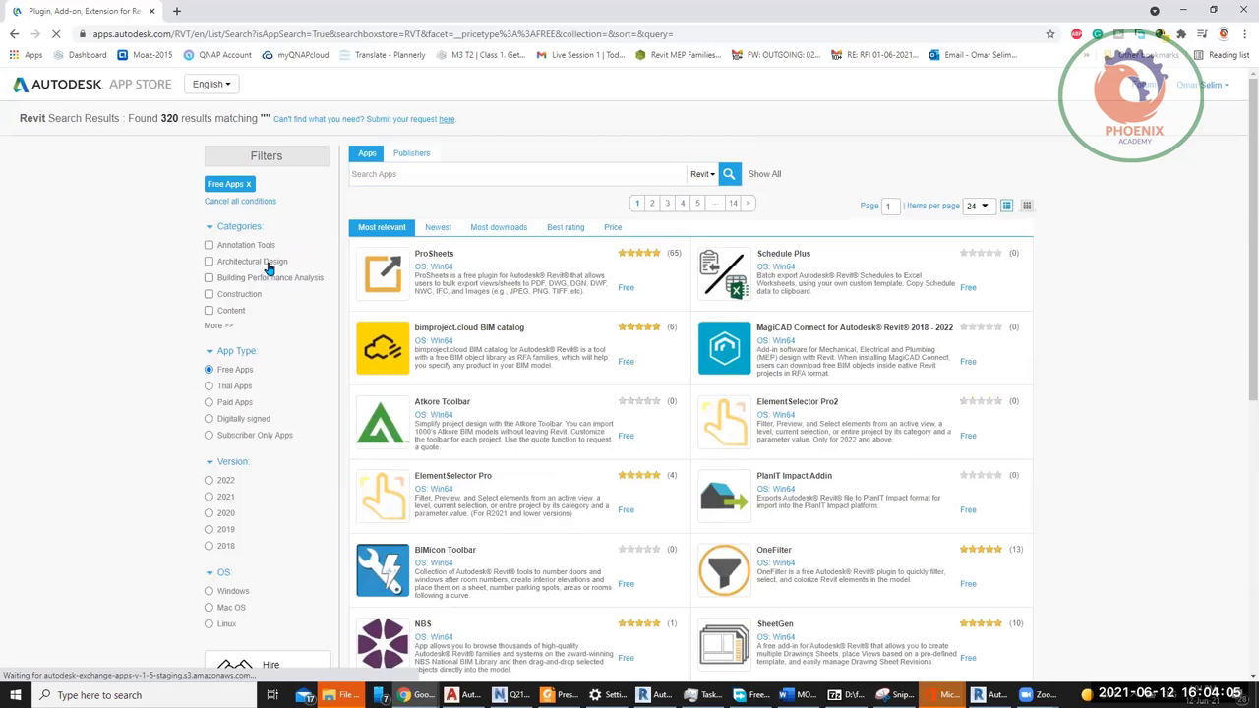
click(265, 263)
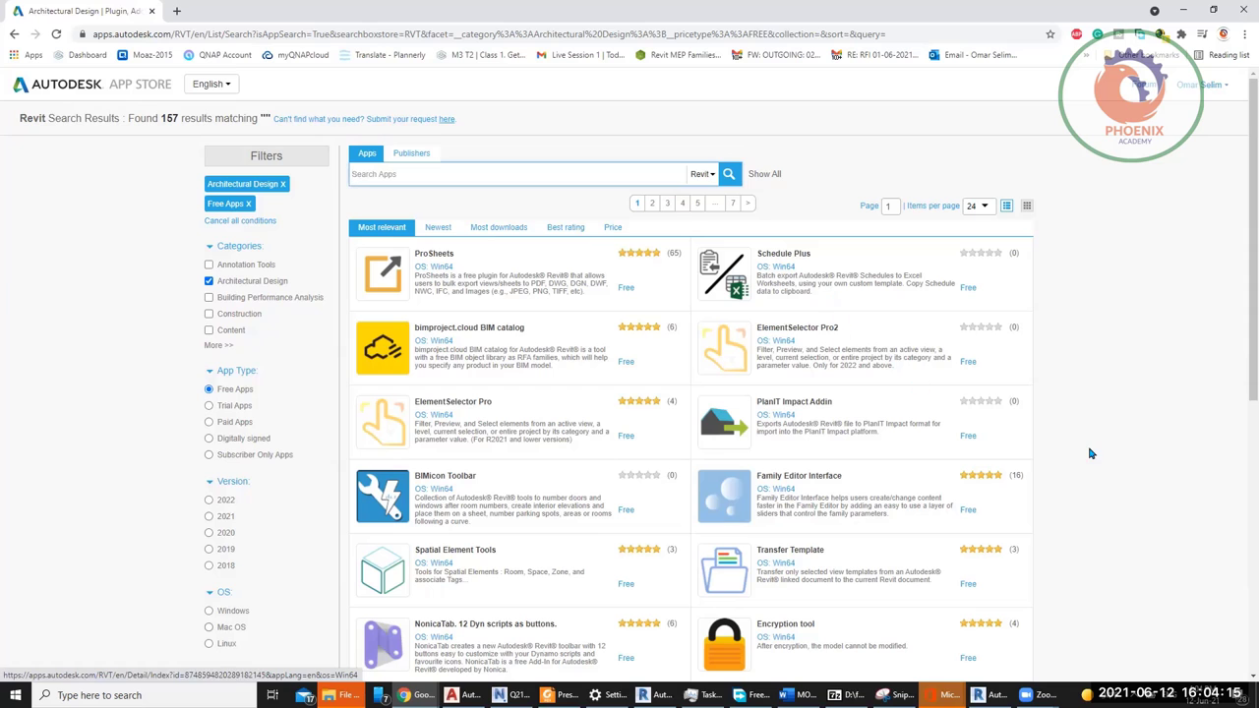
Step: Find the Room Finishing app by BIM 42 among the free architectural apps and open its detail page
scroll(1092, 453, down, 2)
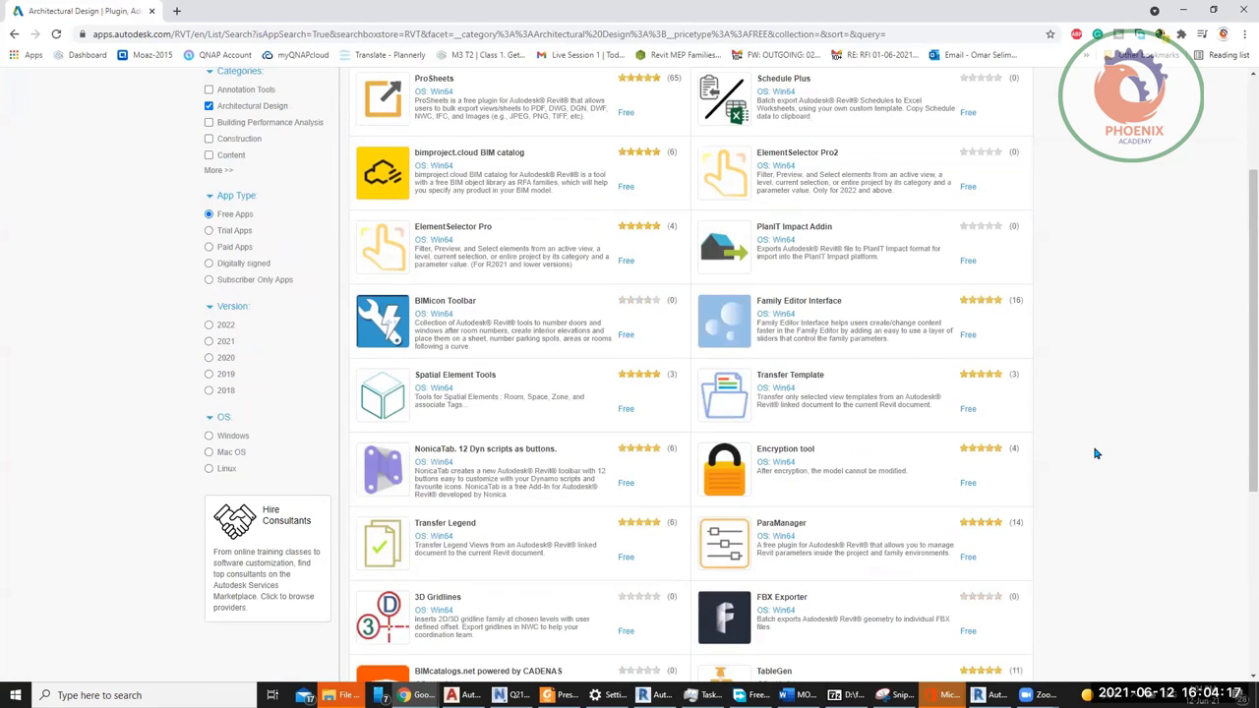
scroll(1096, 453, down, 2)
scroll(1096, 454, down, 2)
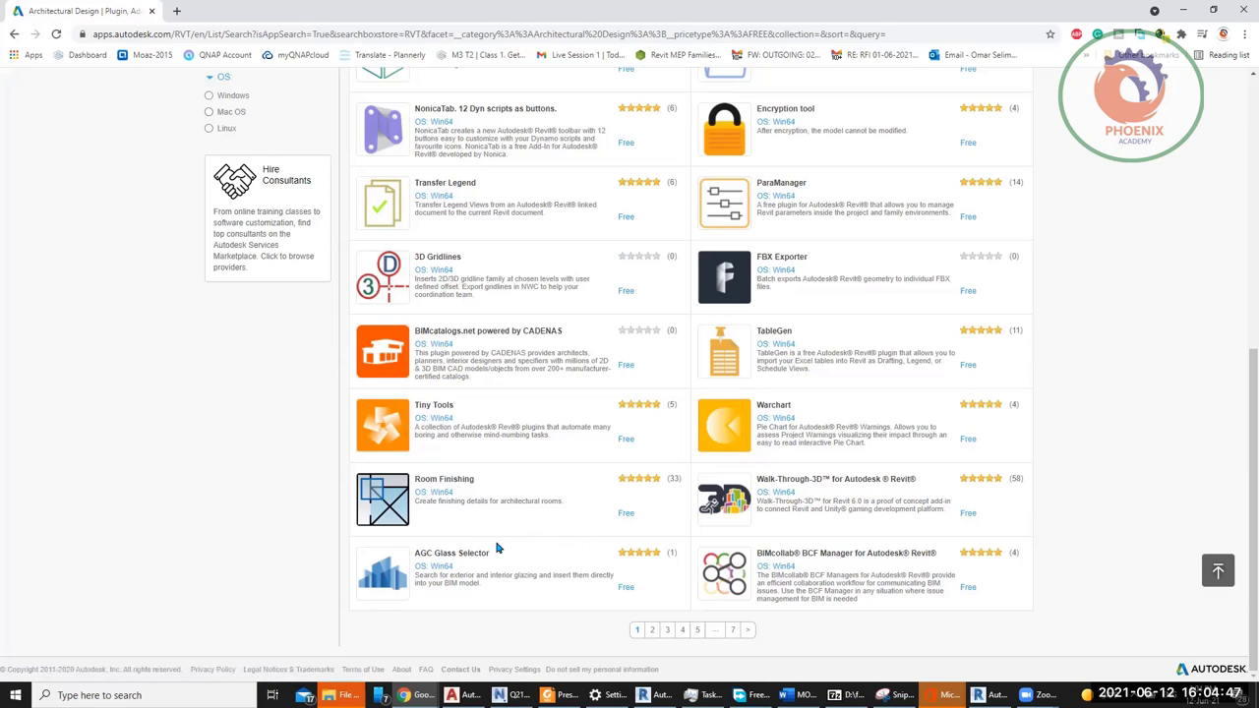
click(466, 481)
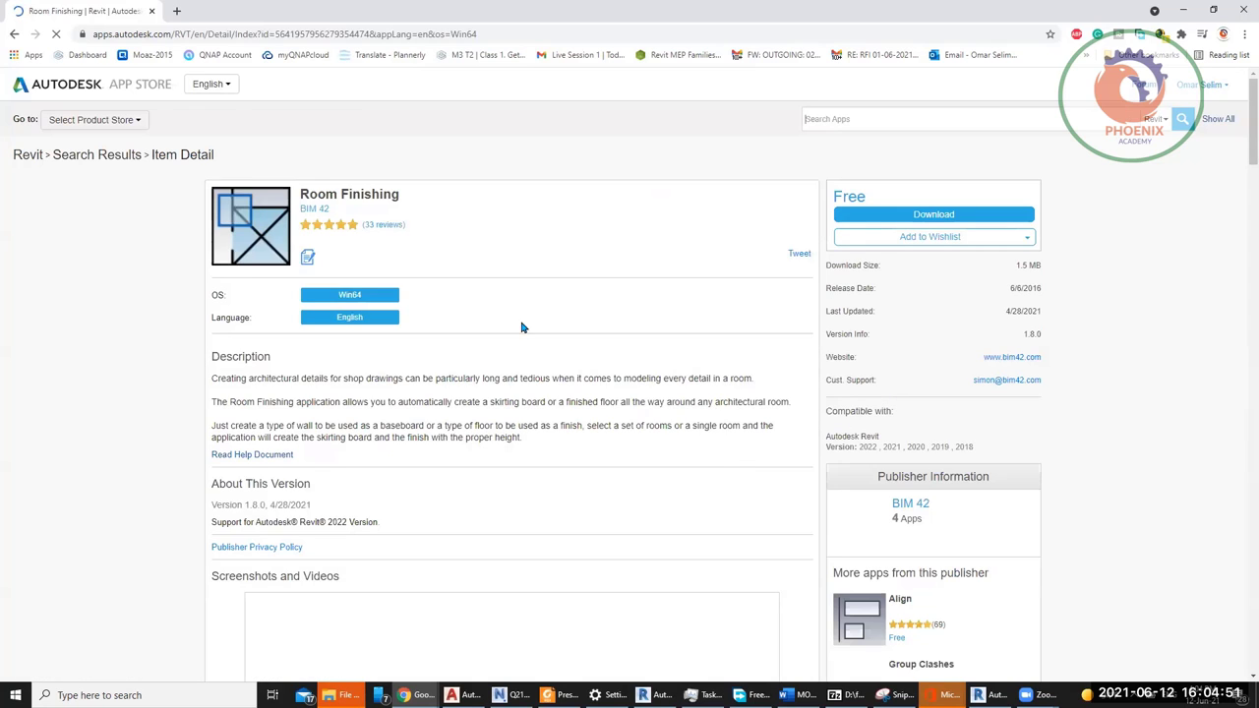
click(497, 35)
key(BackSpace)
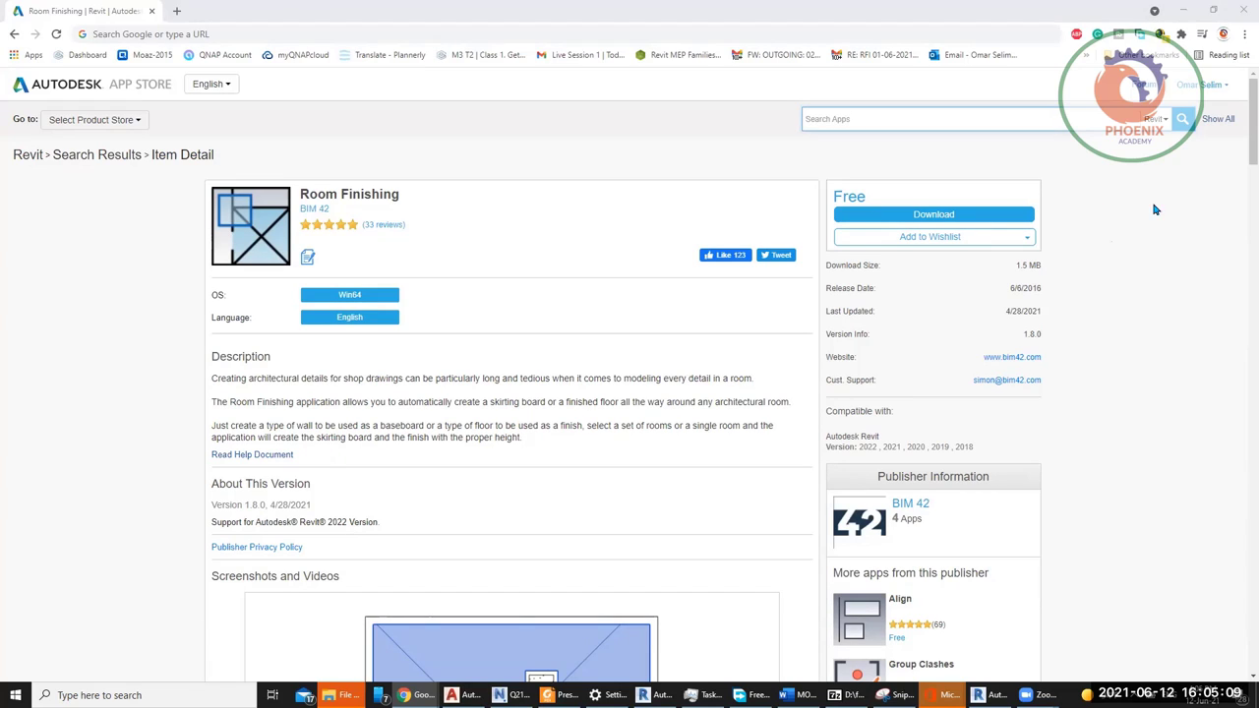
Step: Download BIM42RoomFinishing.msi to Downloads, install the Room Finishing 1.8.0 plug-in from it, and return to Revit
click(853, 215)
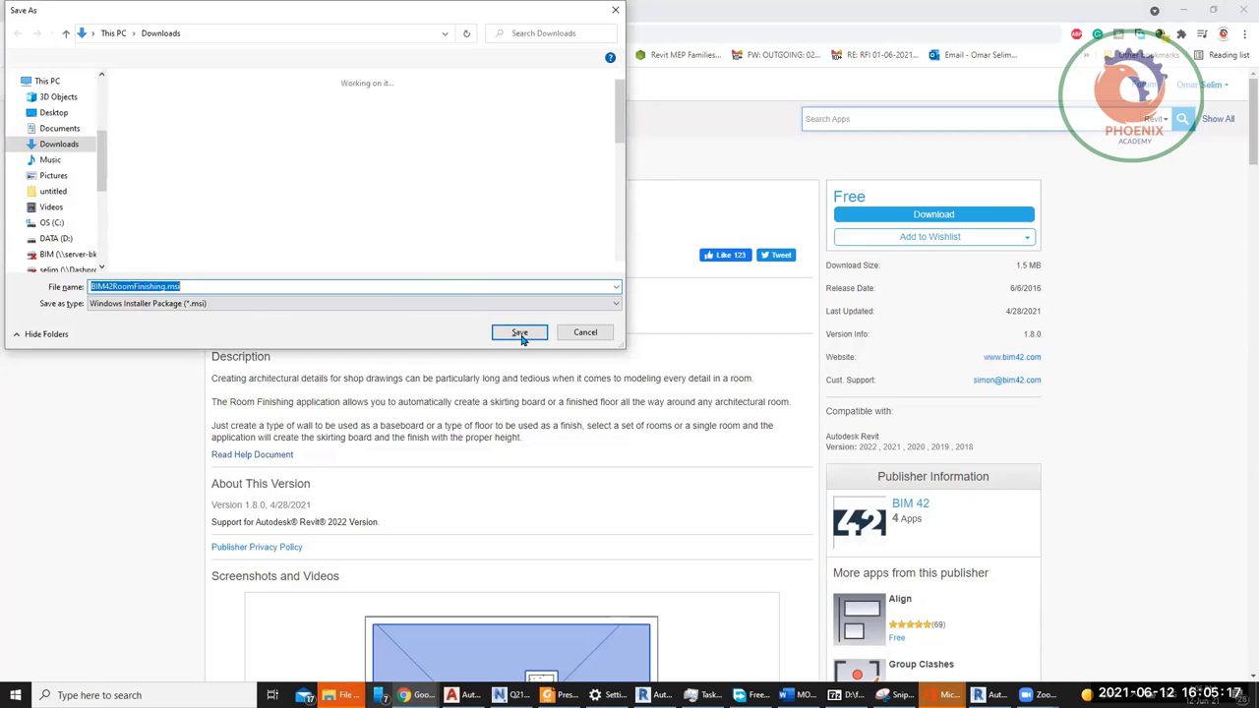
click(521, 334)
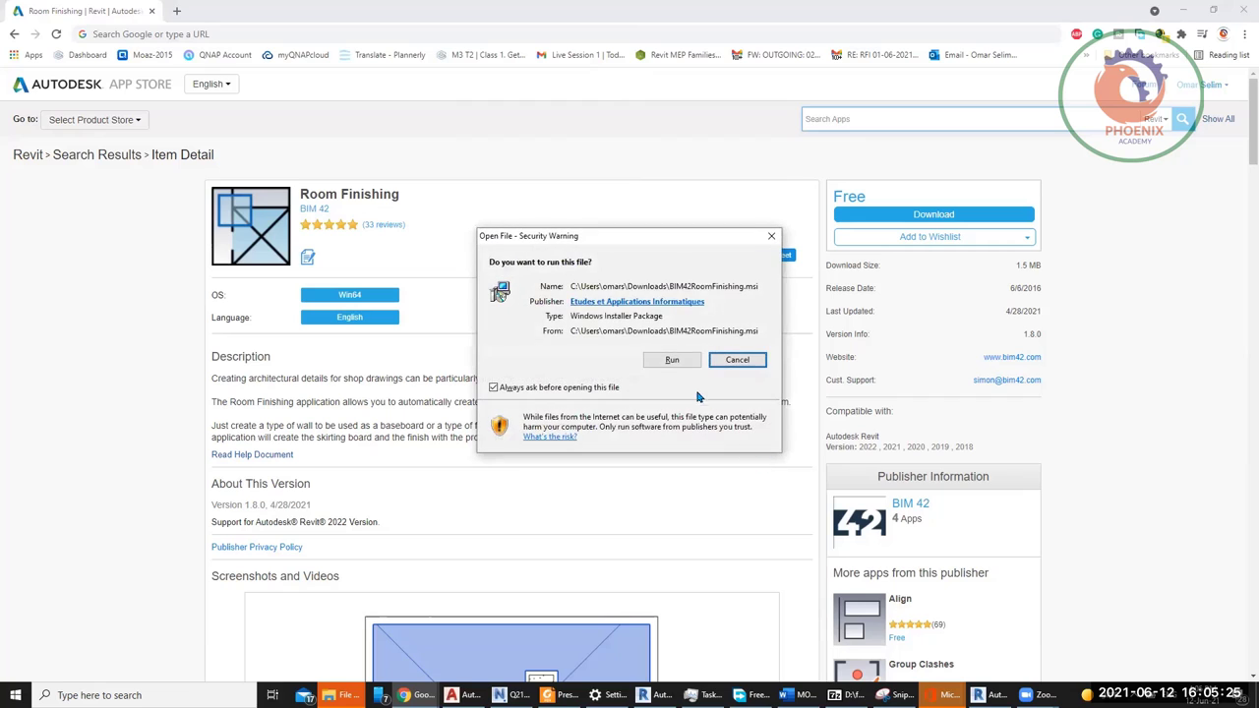
click(682, 366)
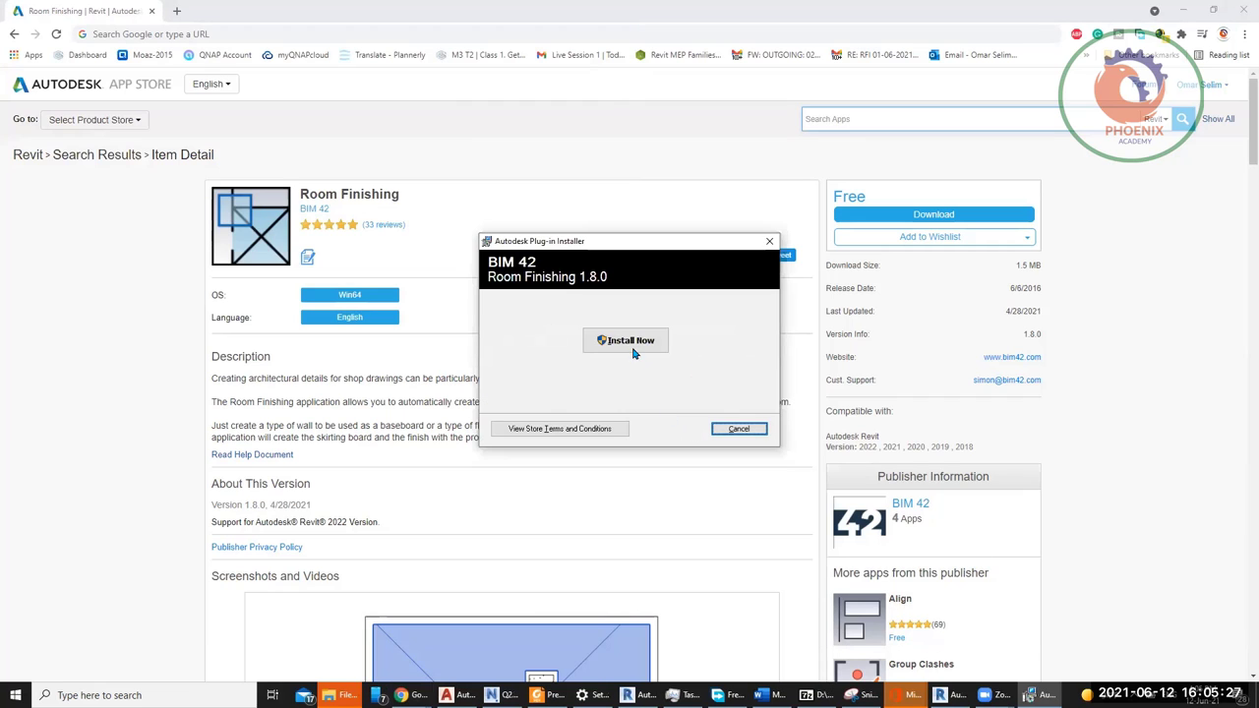
click(633, 345)
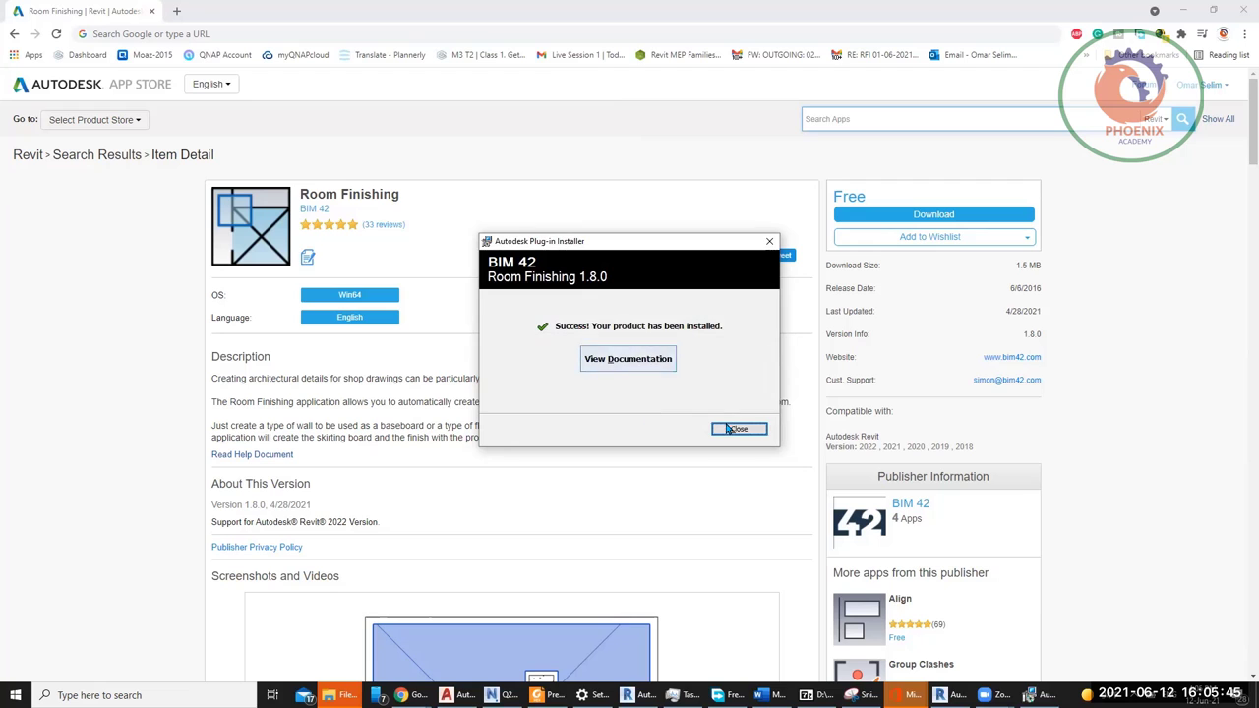
click(739, 428)
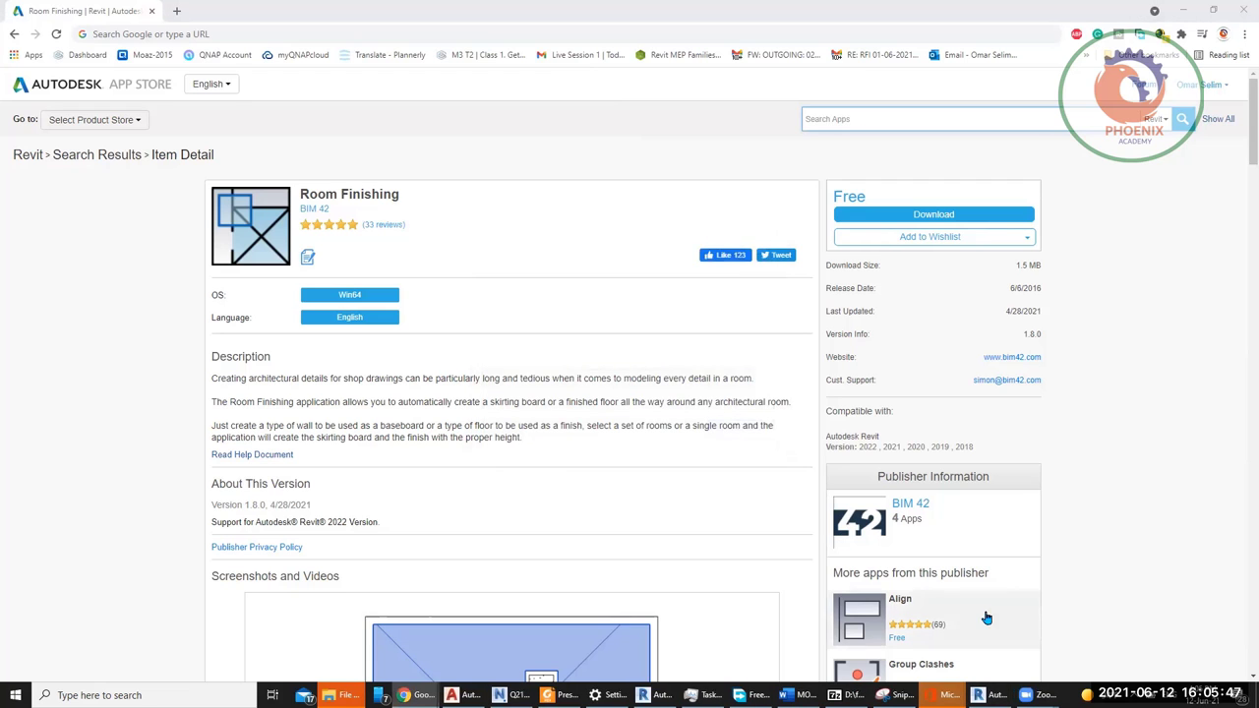
key(alt+Tab)
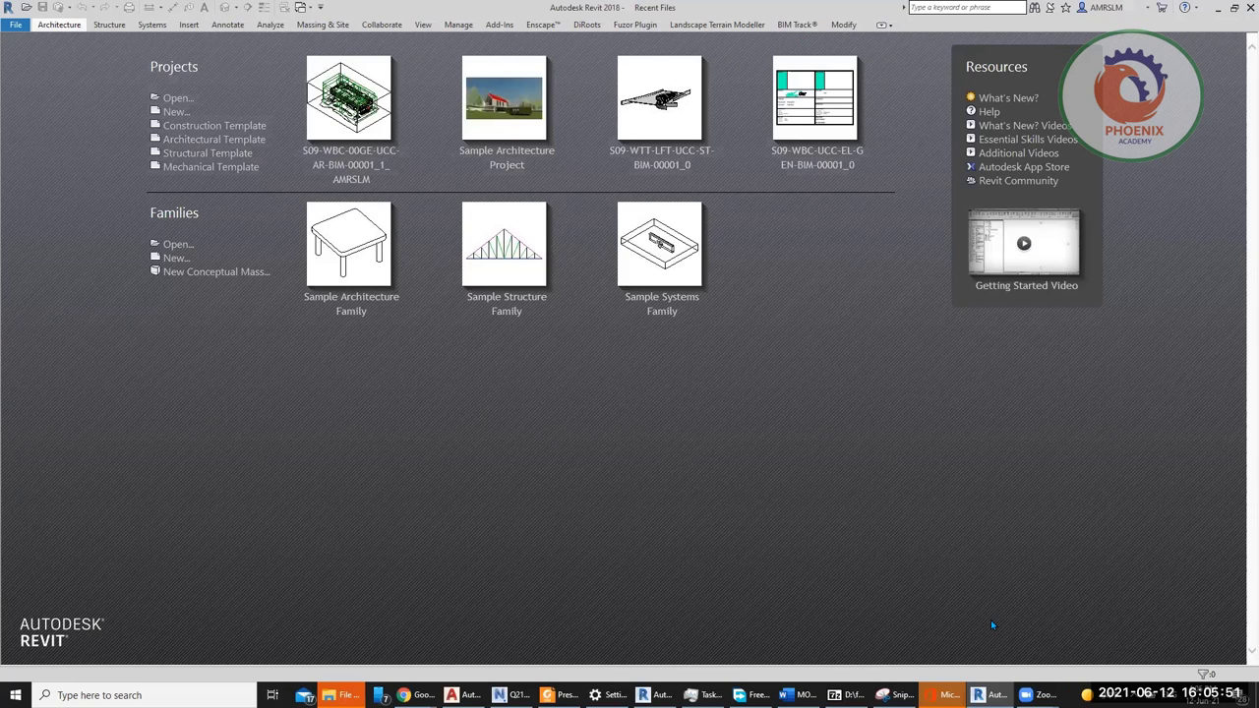
mouse_move(1046, 695)
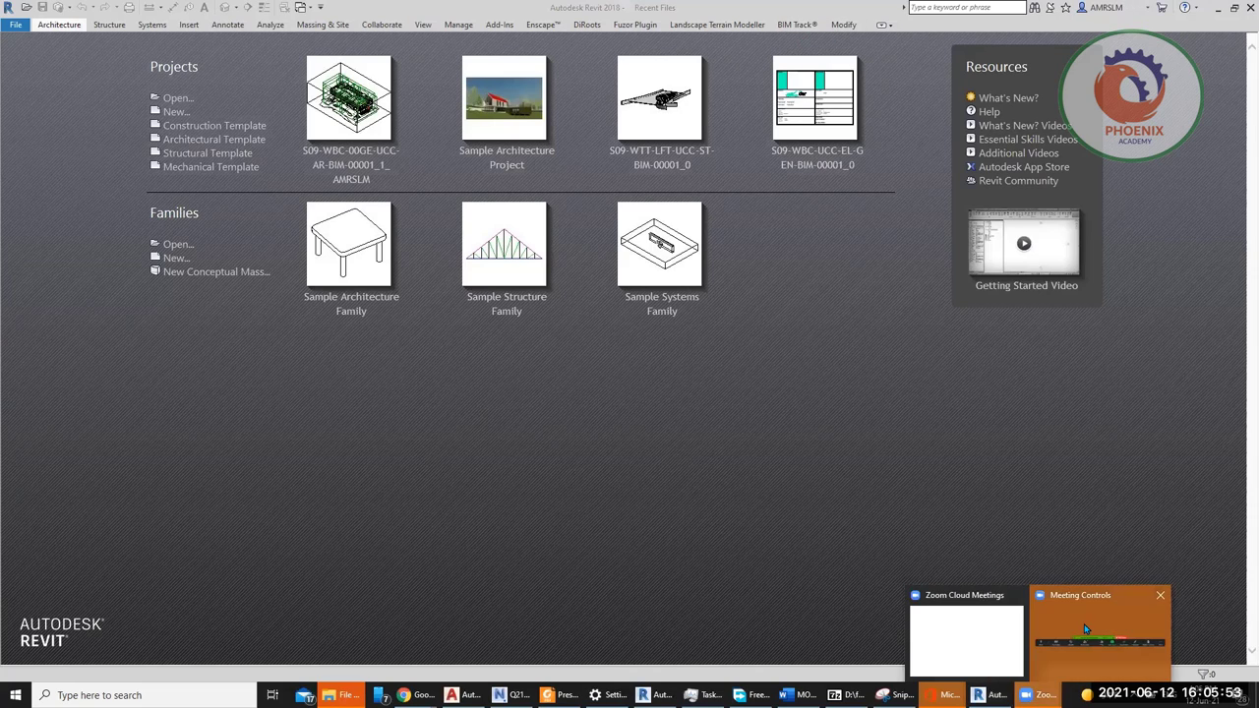
click(989, 637)
click(1046, 695)
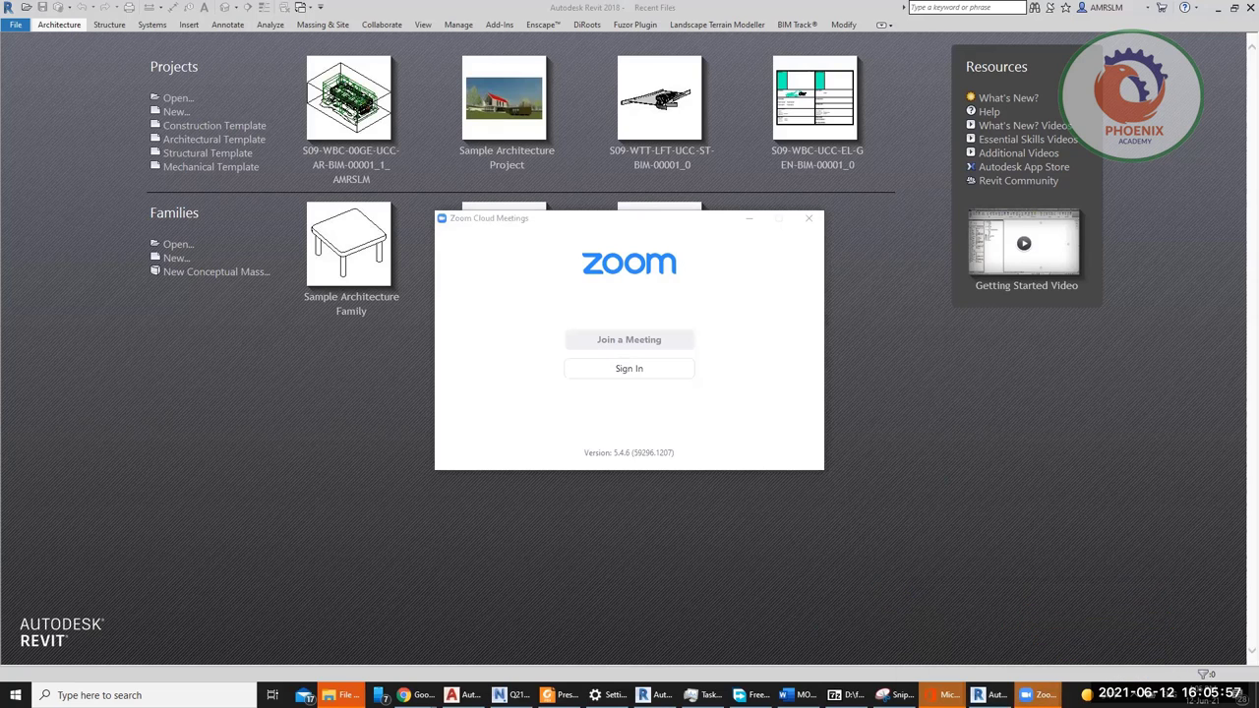
click(930, 486)
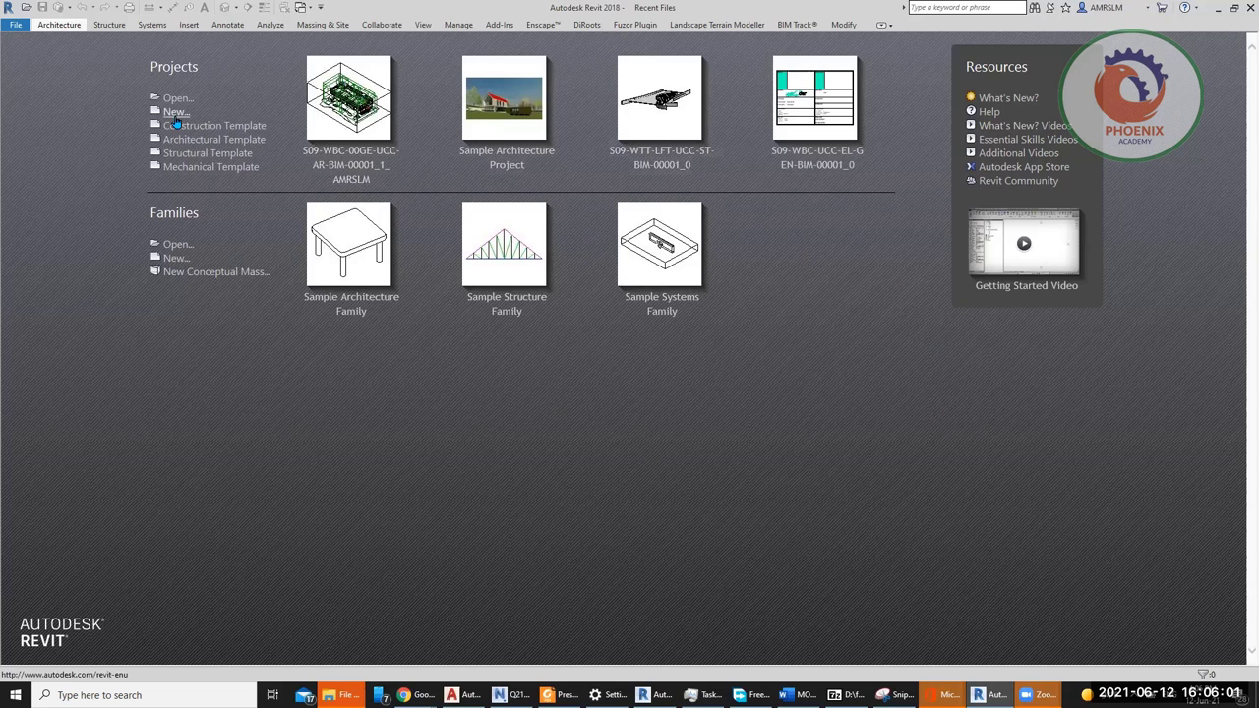
Step: Start a new project and look through the template files in the US Metric folder without picking one
click(177, 113)
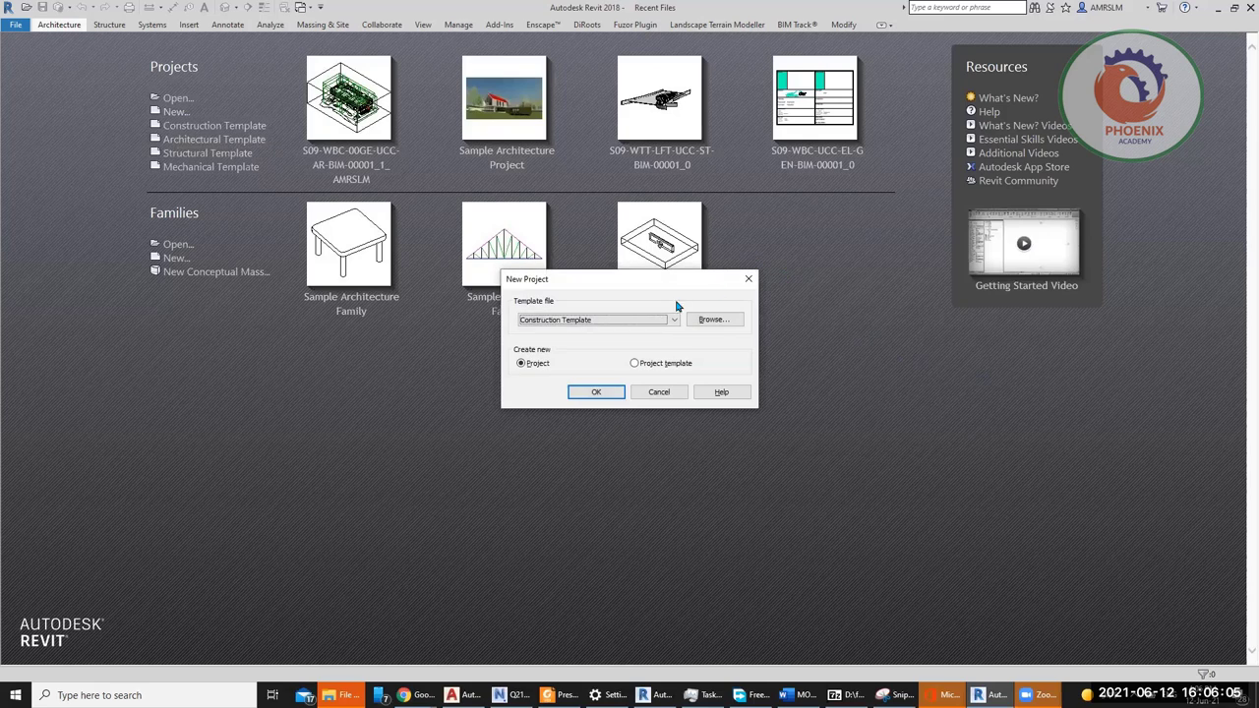
click(659, 322)
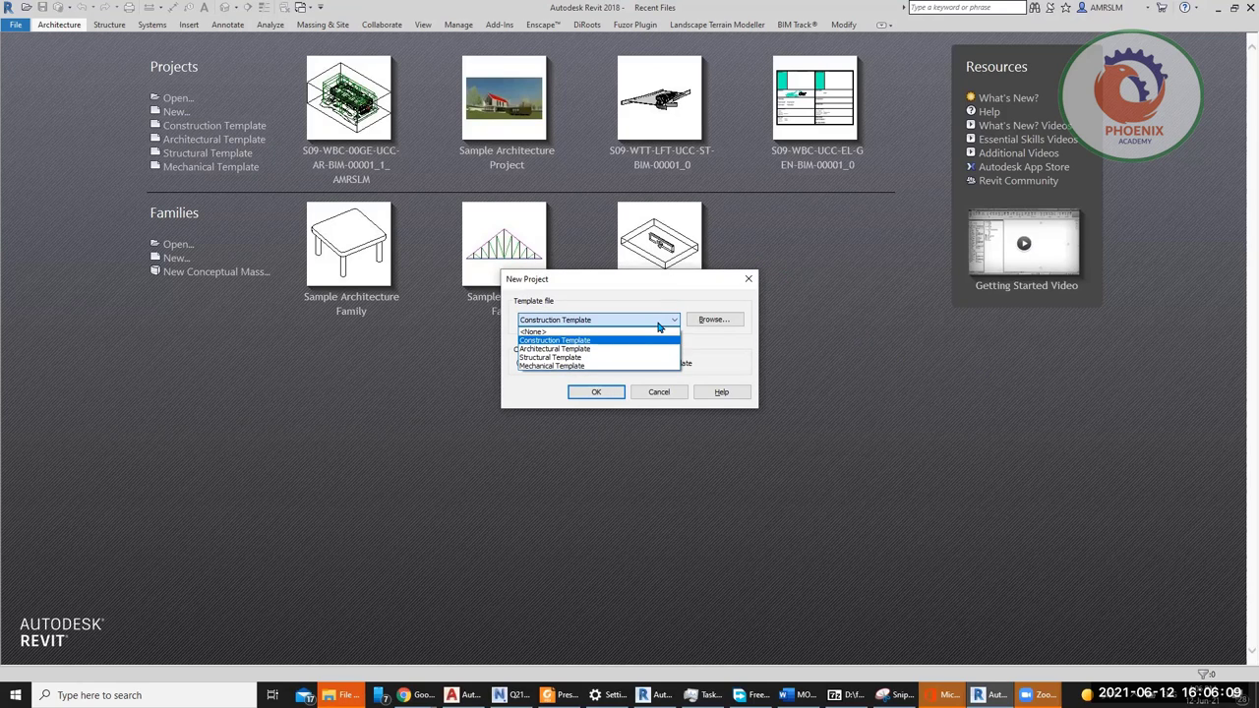
click(727, 325)
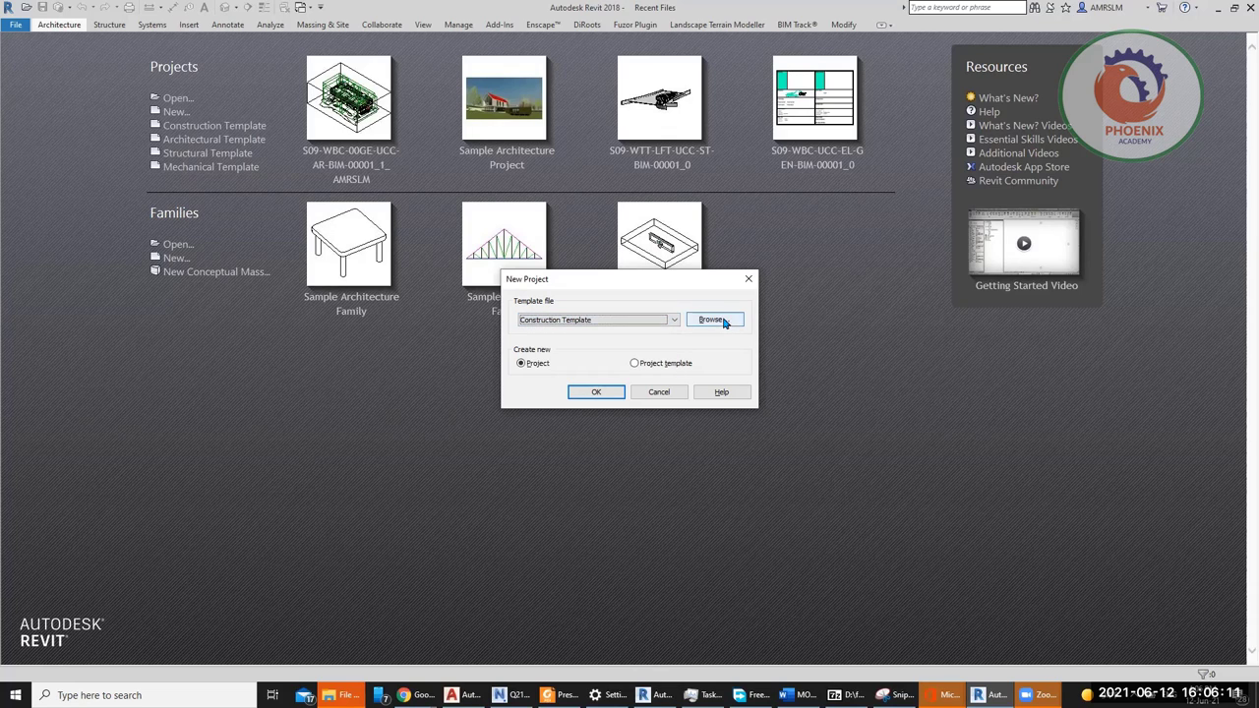
key(Tab)
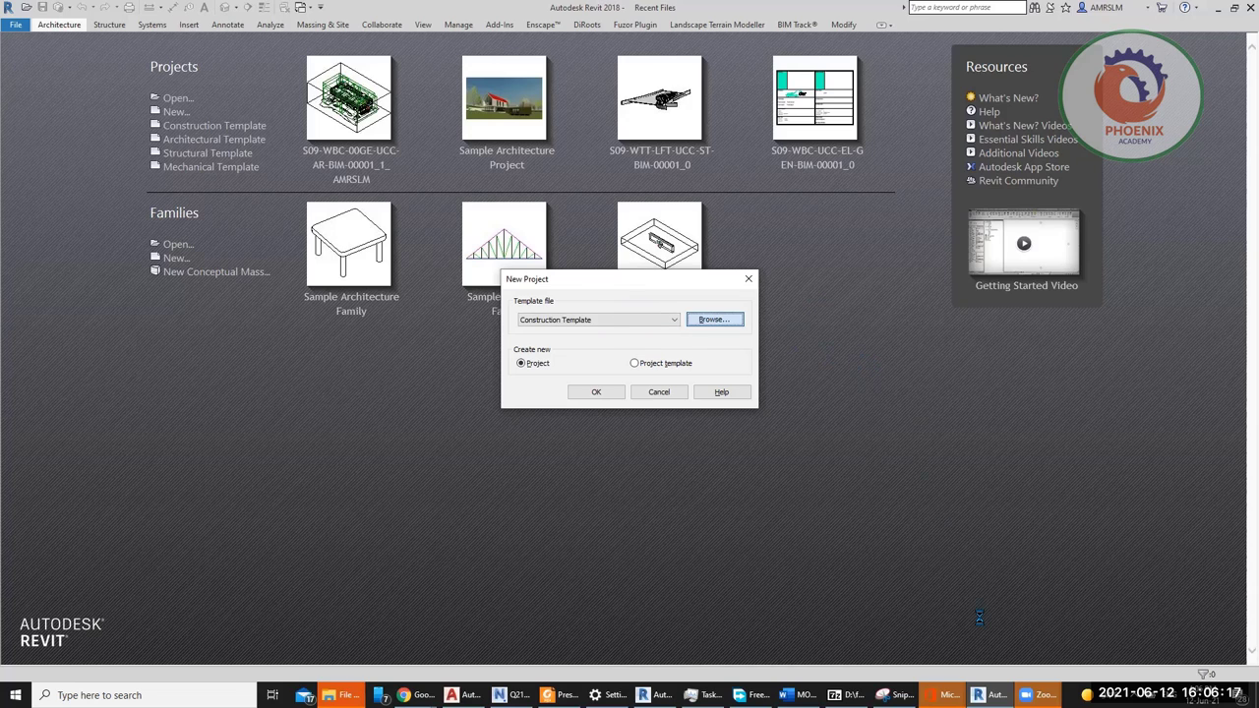
mouse_move(1039, 694)
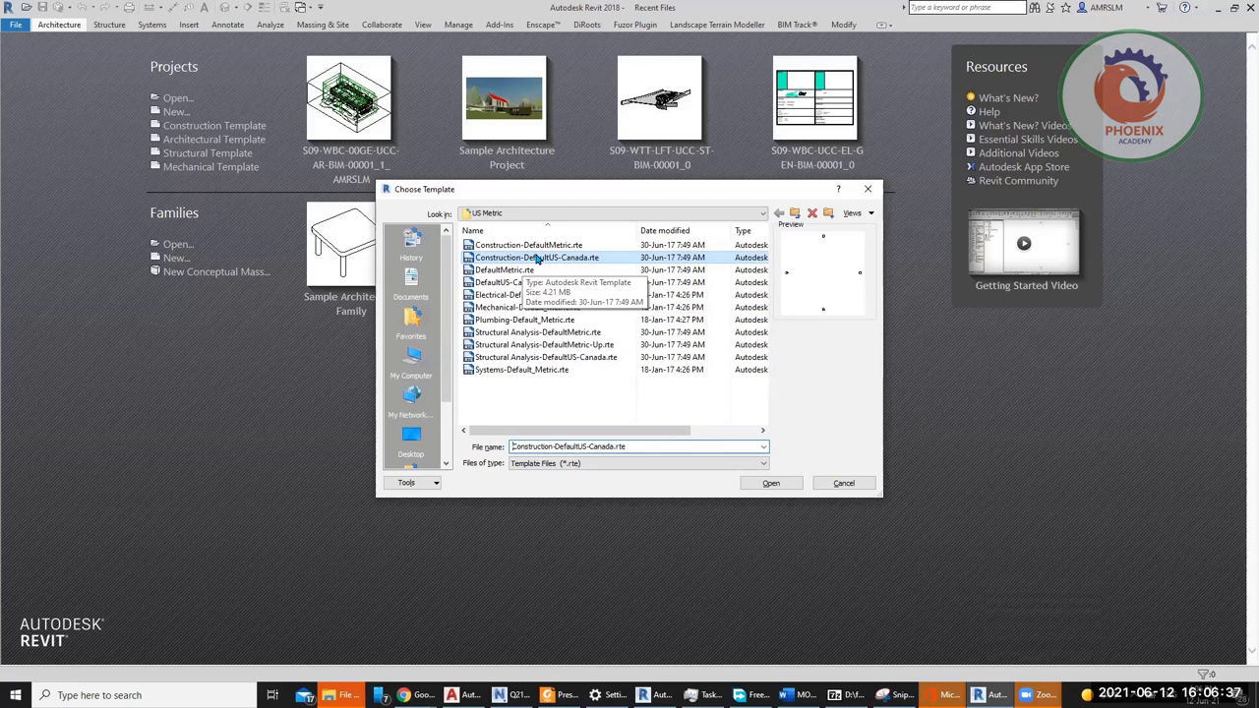
click(843, 483)
Step: Create the new project from the Architectural Template
click(616, 319)
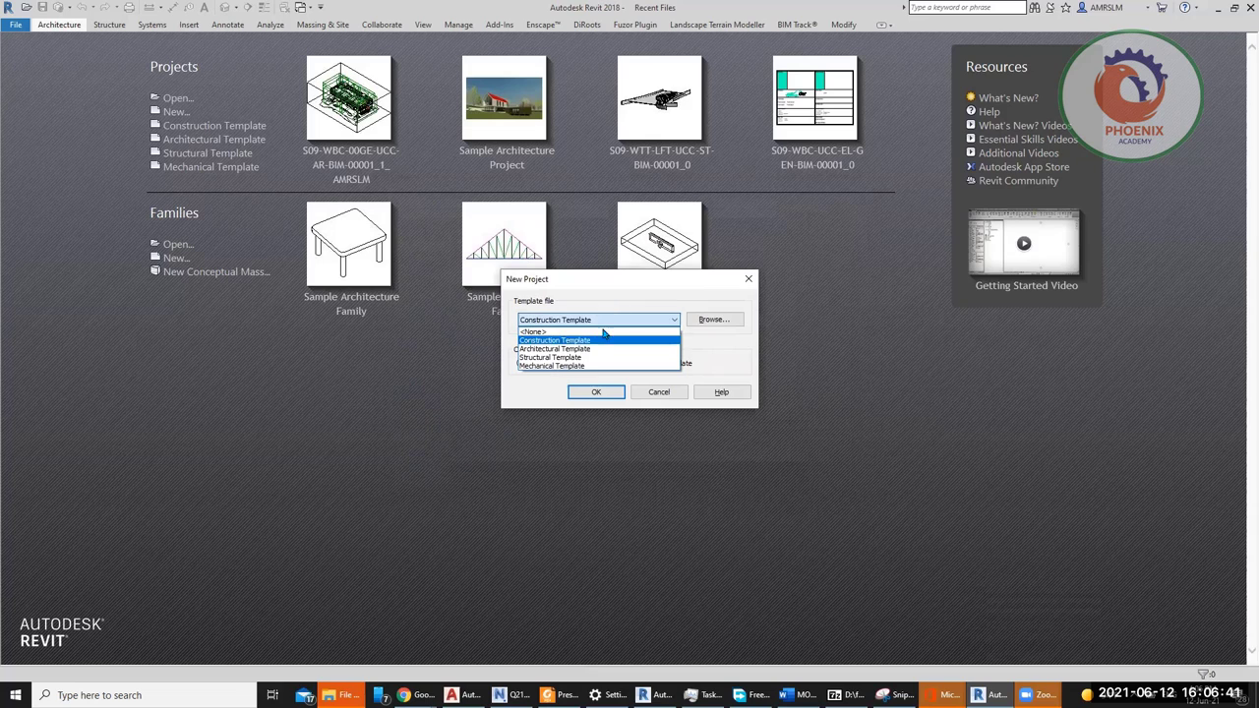
click(590, 341)
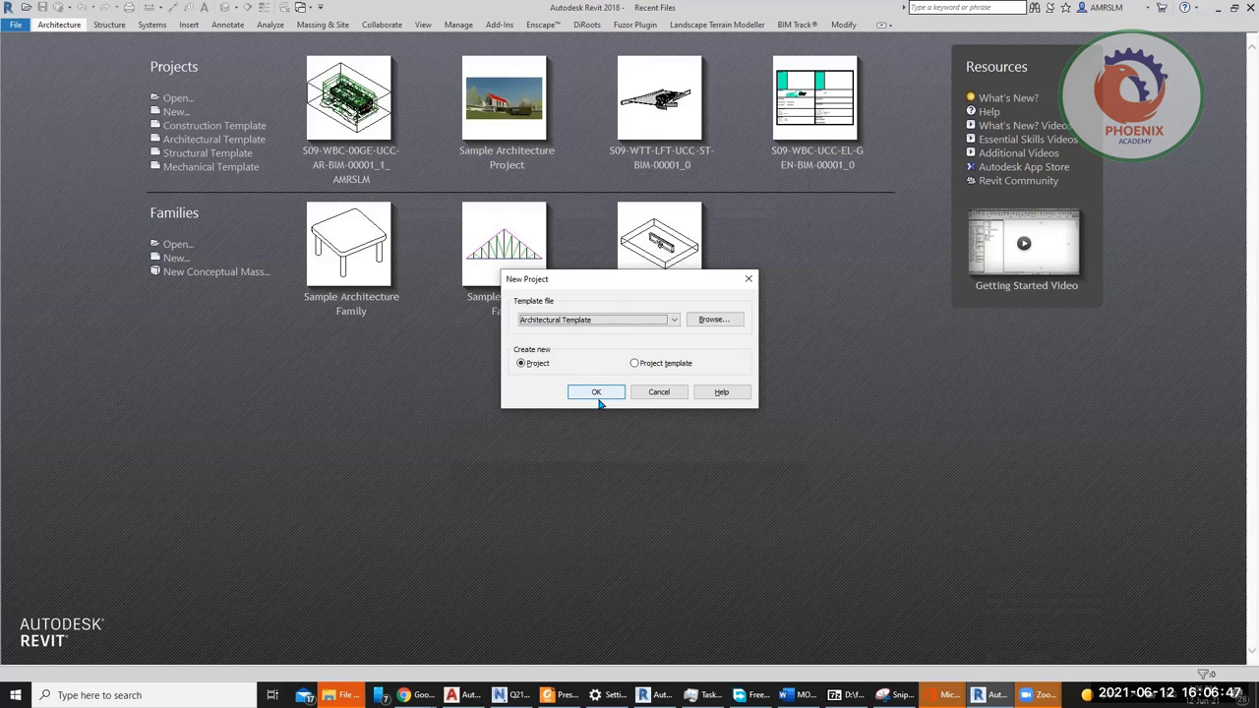
click(604, 396)
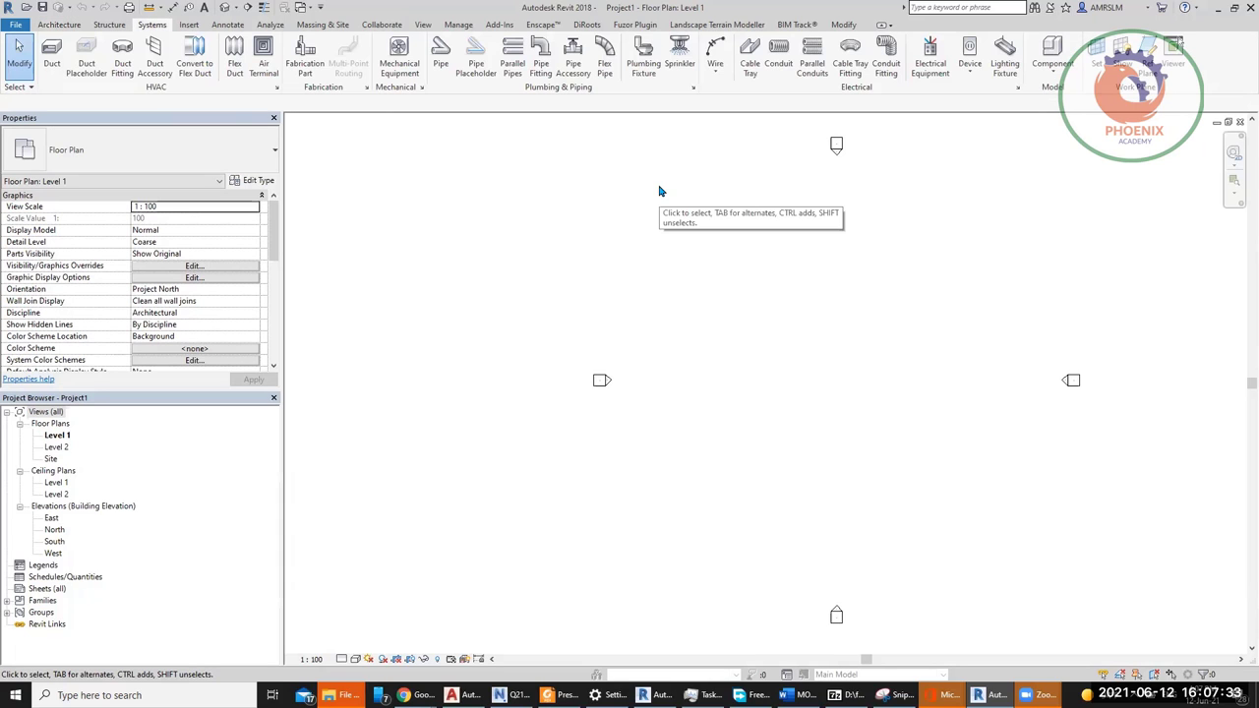
Step: Set the discipline of the Level 1 floor plan to Mechanical
click(51, 55)
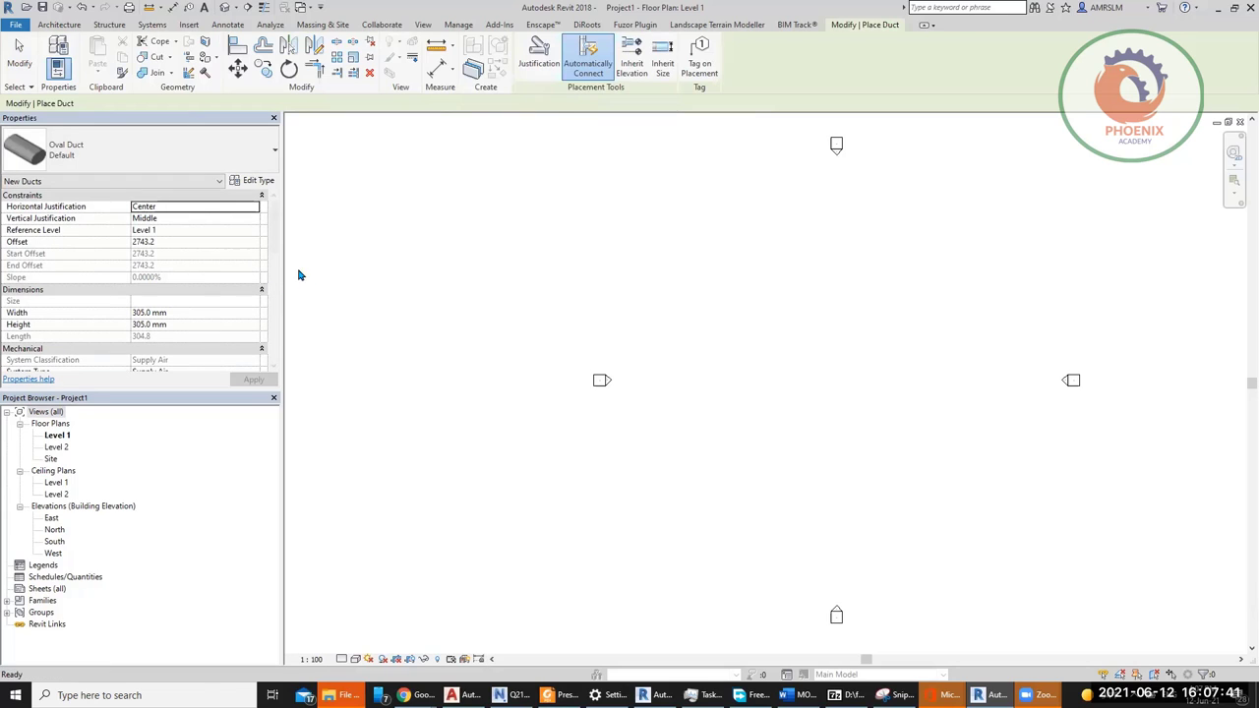
key(Escape)
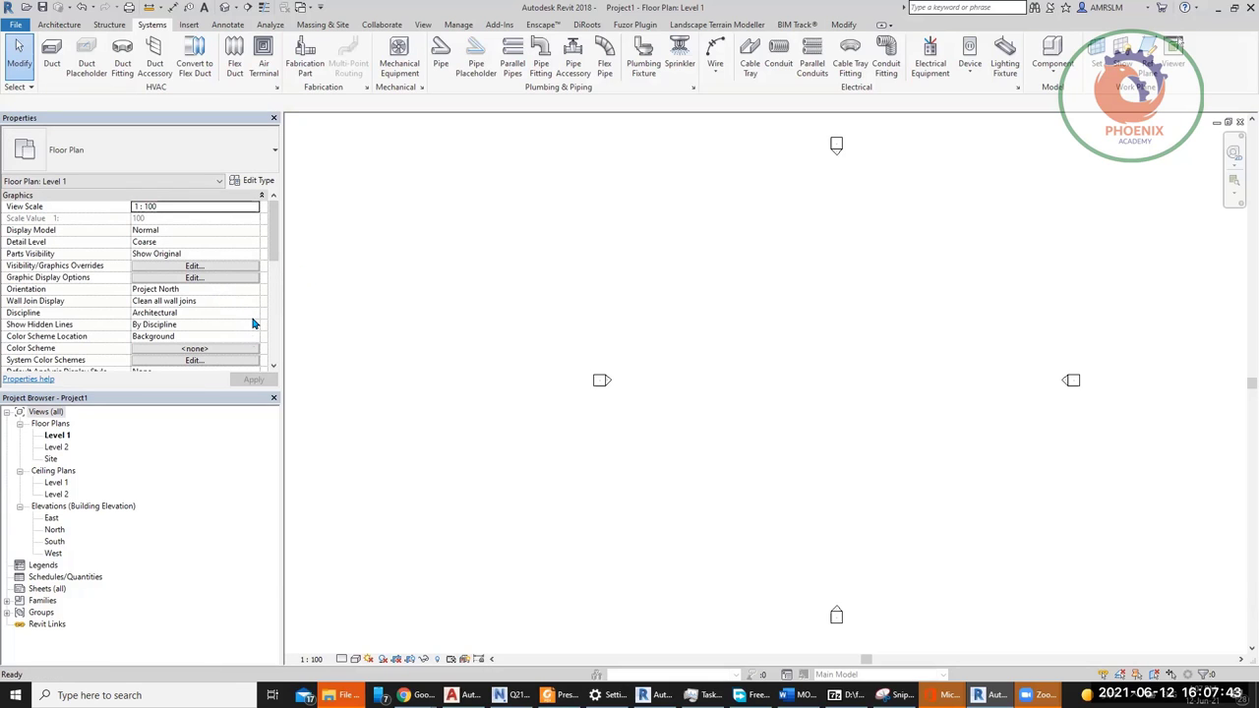
click(252, 312)
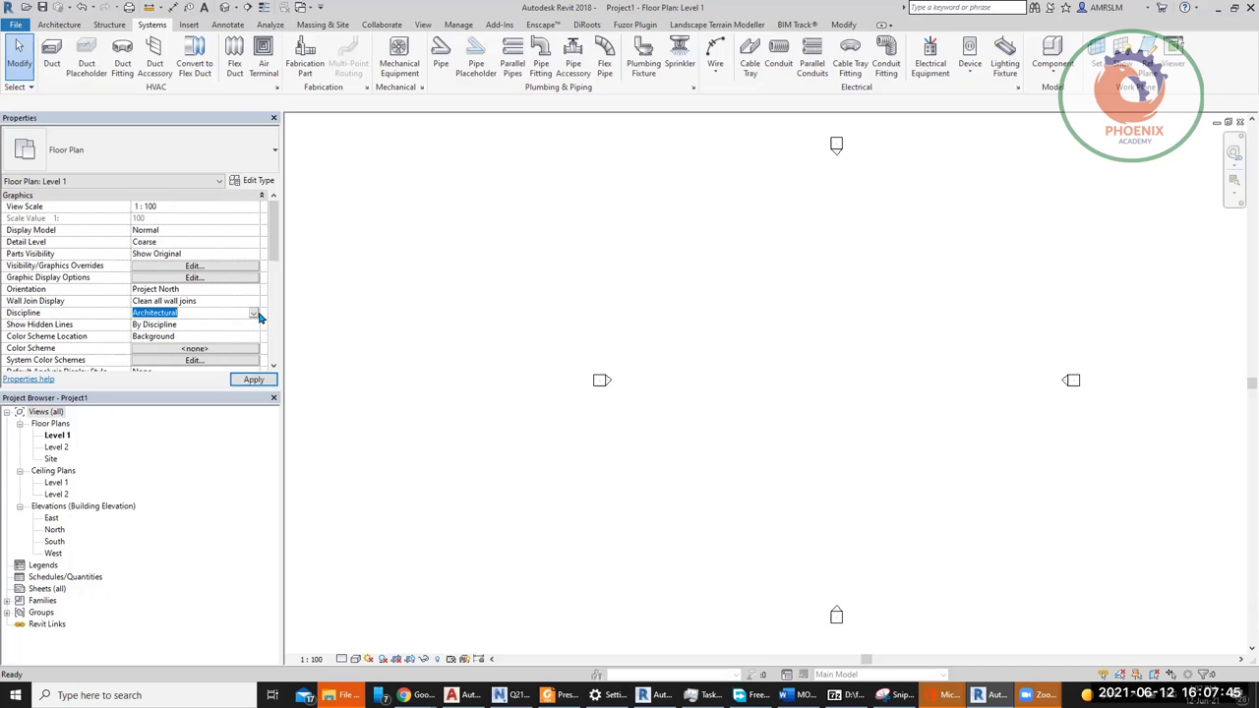
click(255, 312)
click(202, 344)
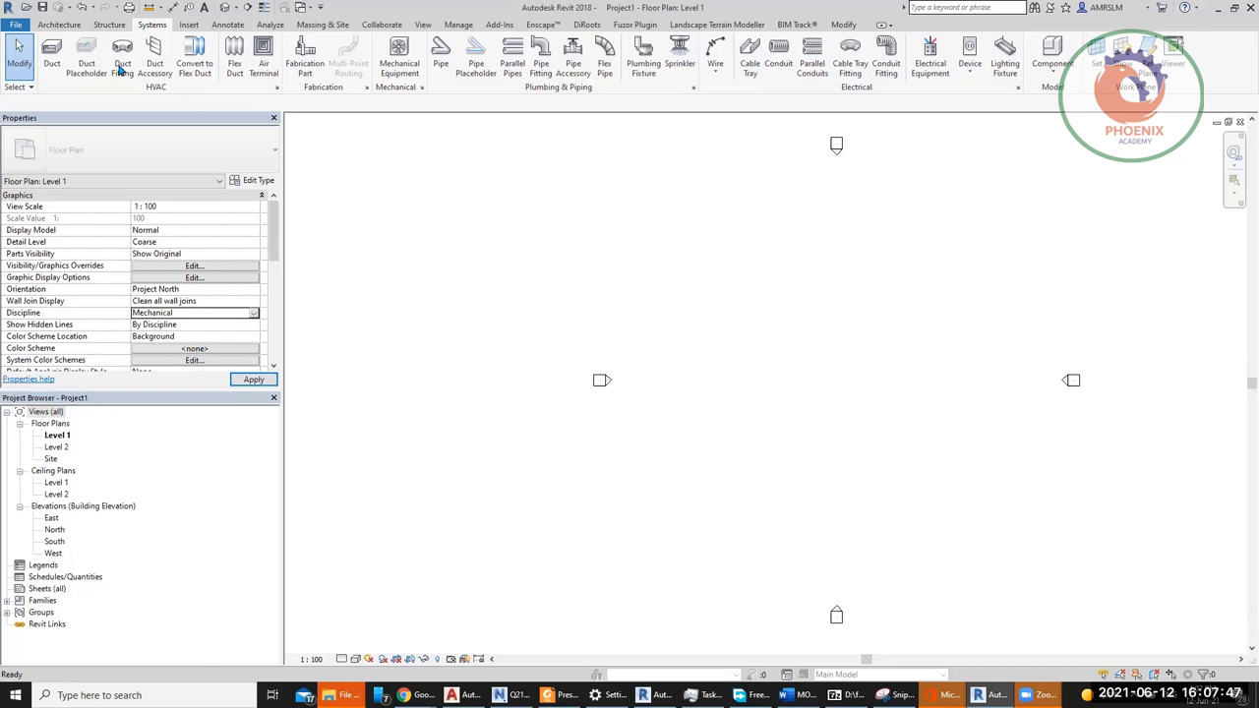
Step: Draw a vertical oval duct about 22000 mm long on Level 1, 305 by 305 mm, at an offset of 1200 mm
click(51, 49)
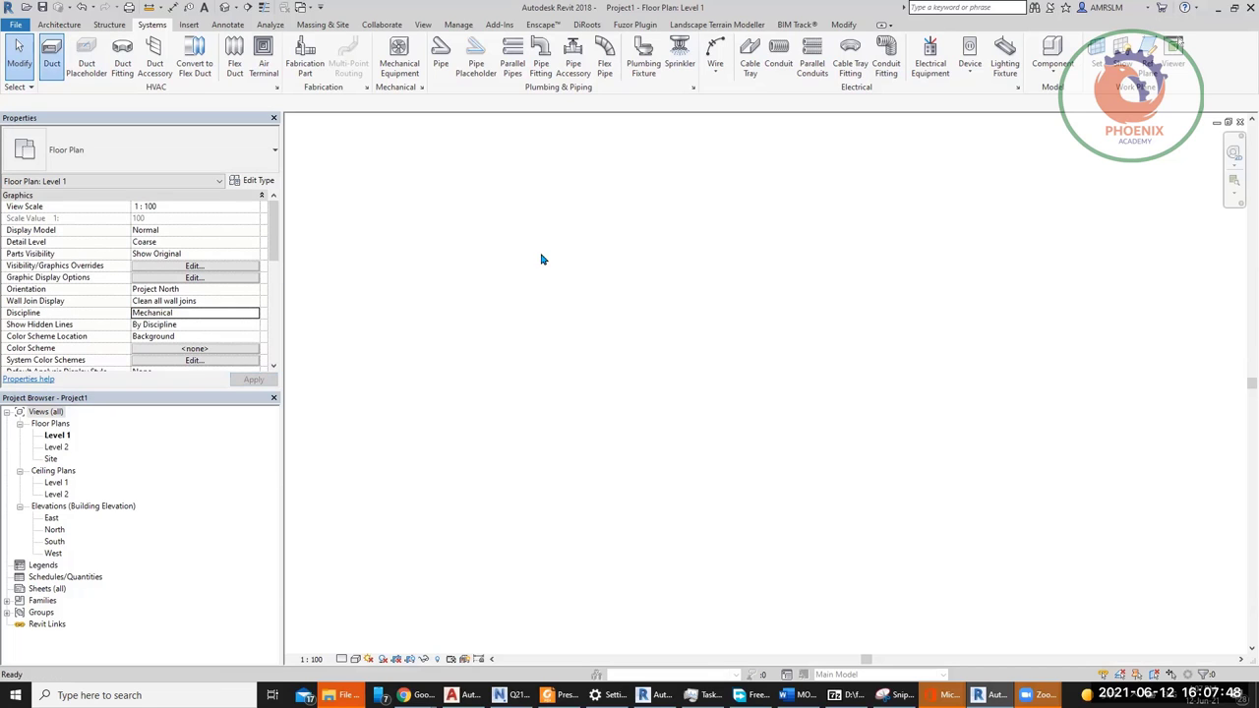
click(602, 270)
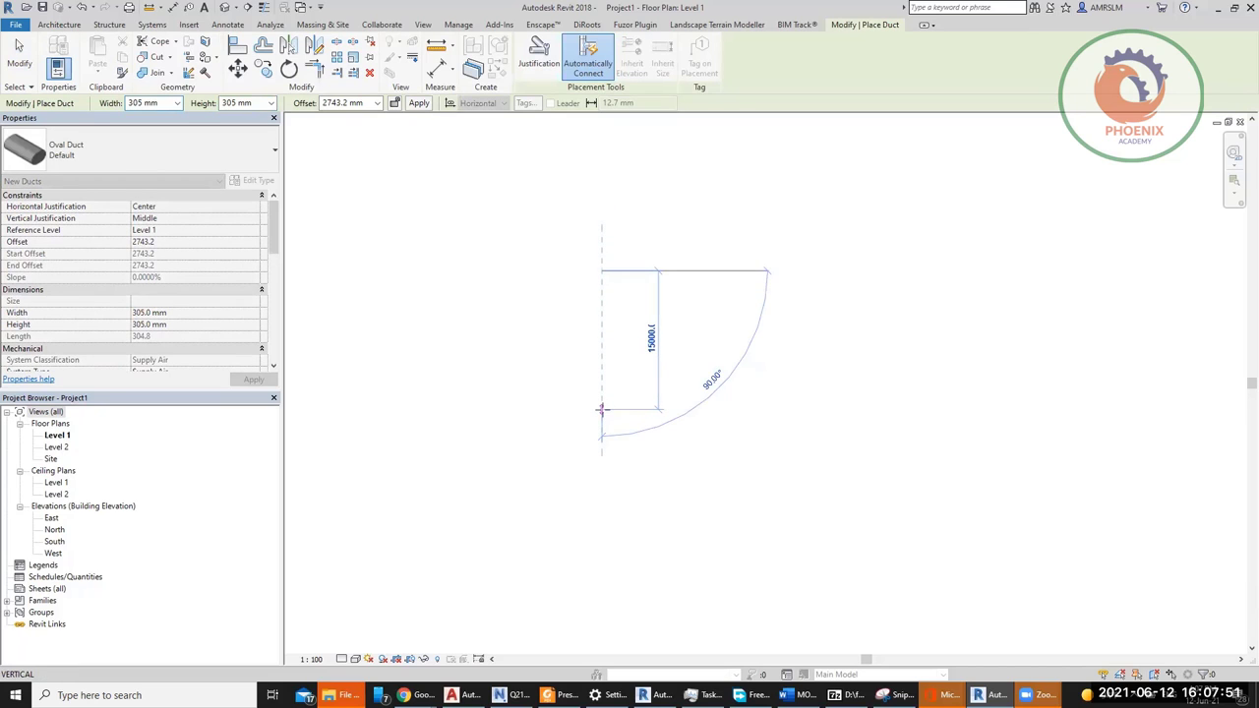
key(Escape)
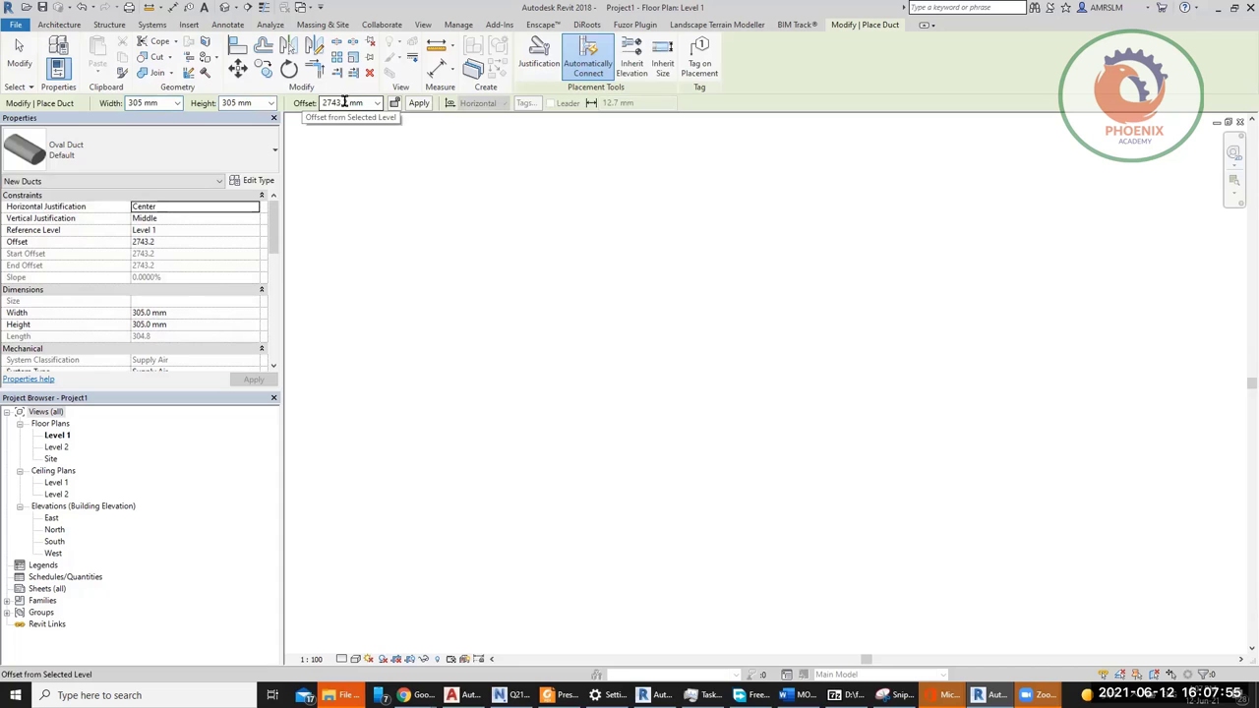
click(352, 102)
text(120)
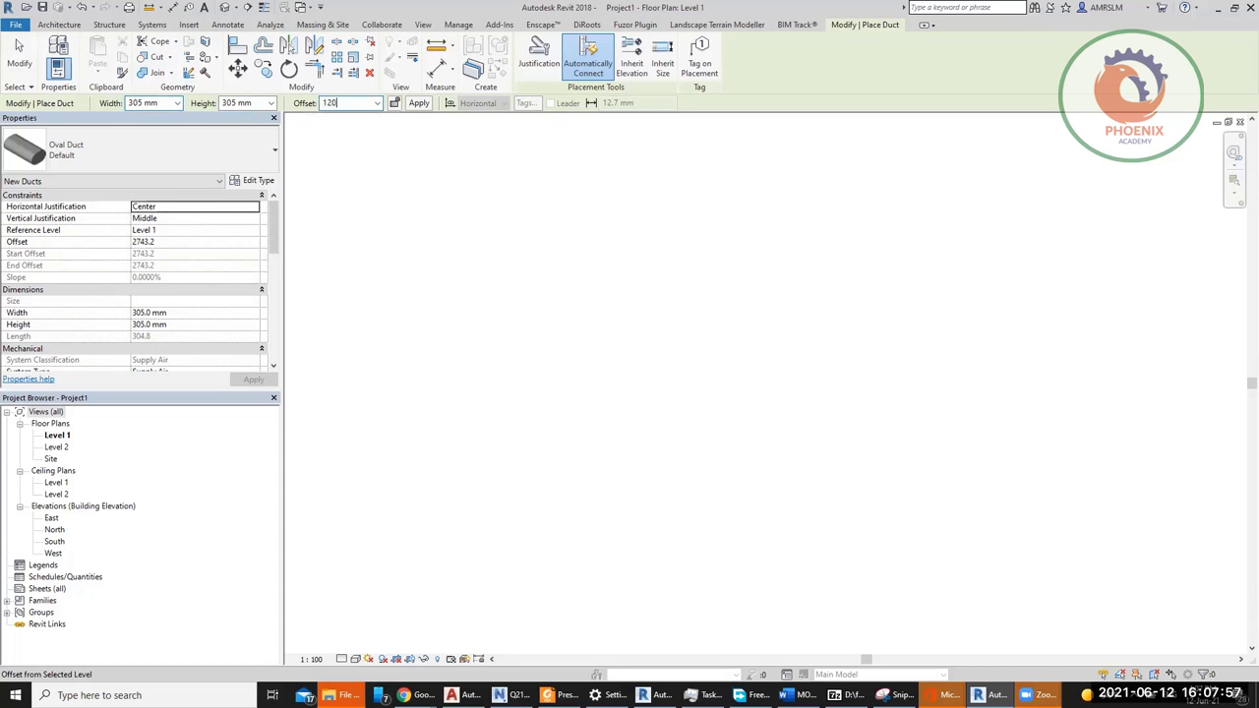
text(0)
key(Return)
click(639, 271)
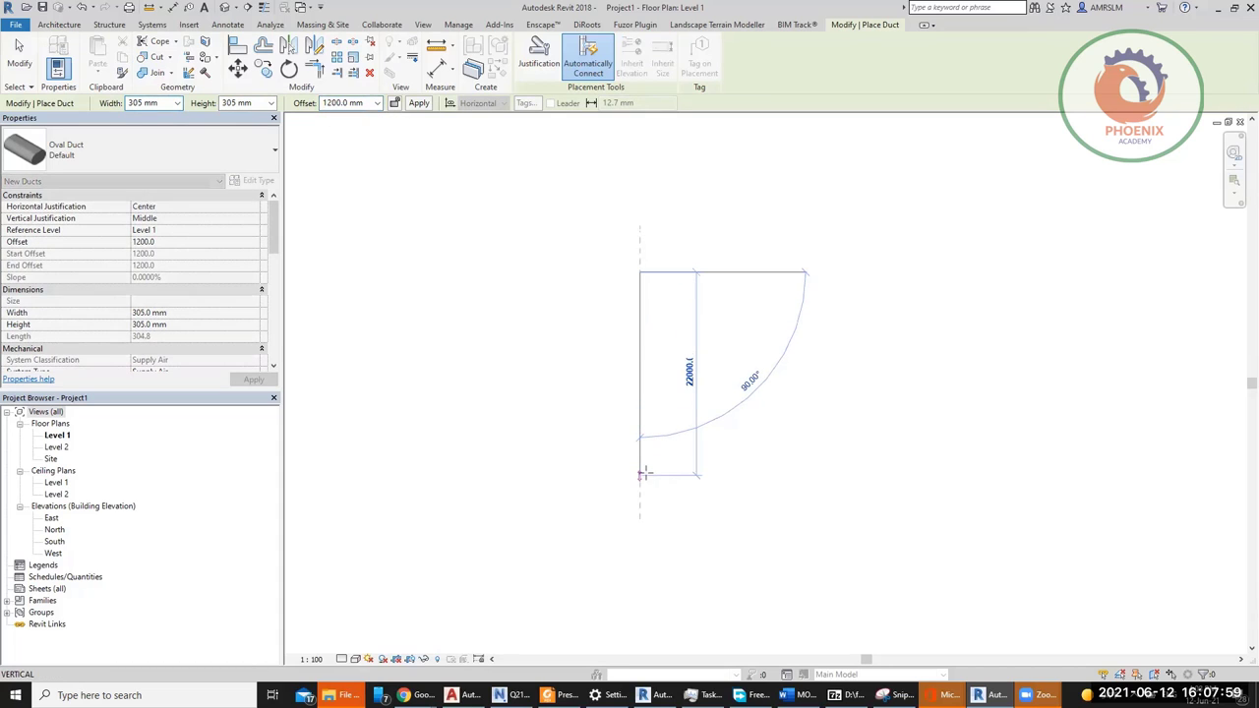
click(744, 475)
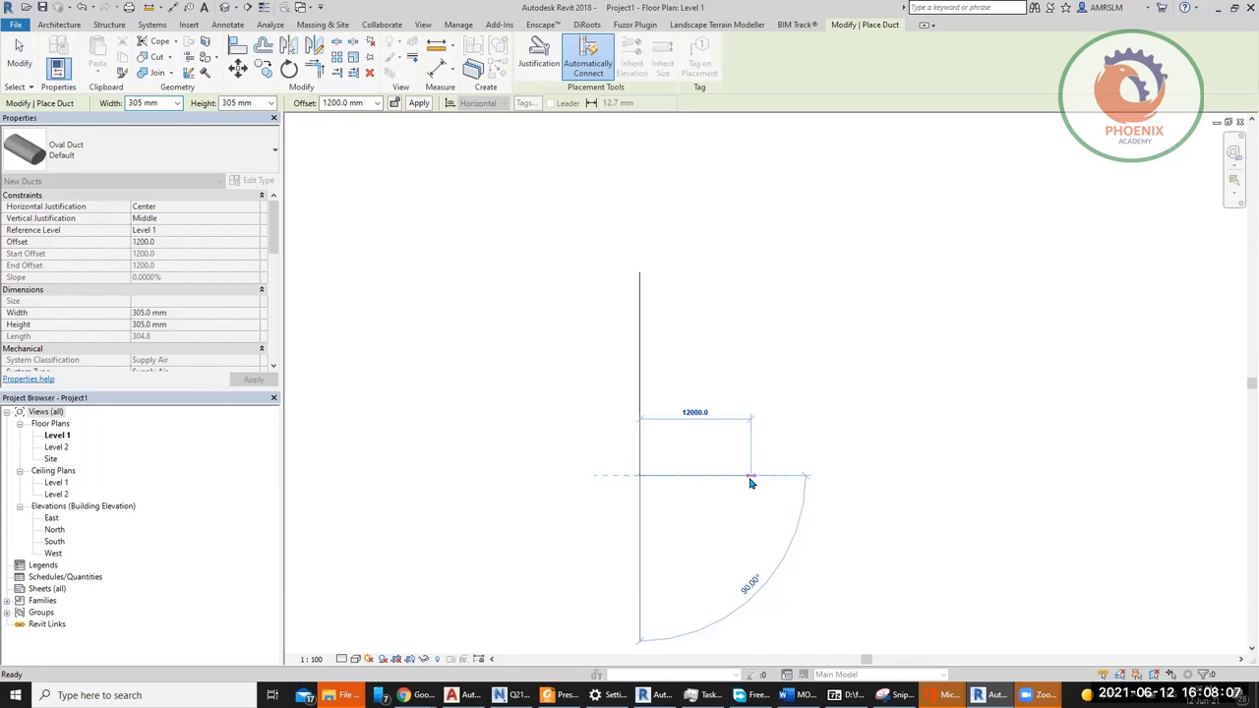
key(Escape)
key(Escape)
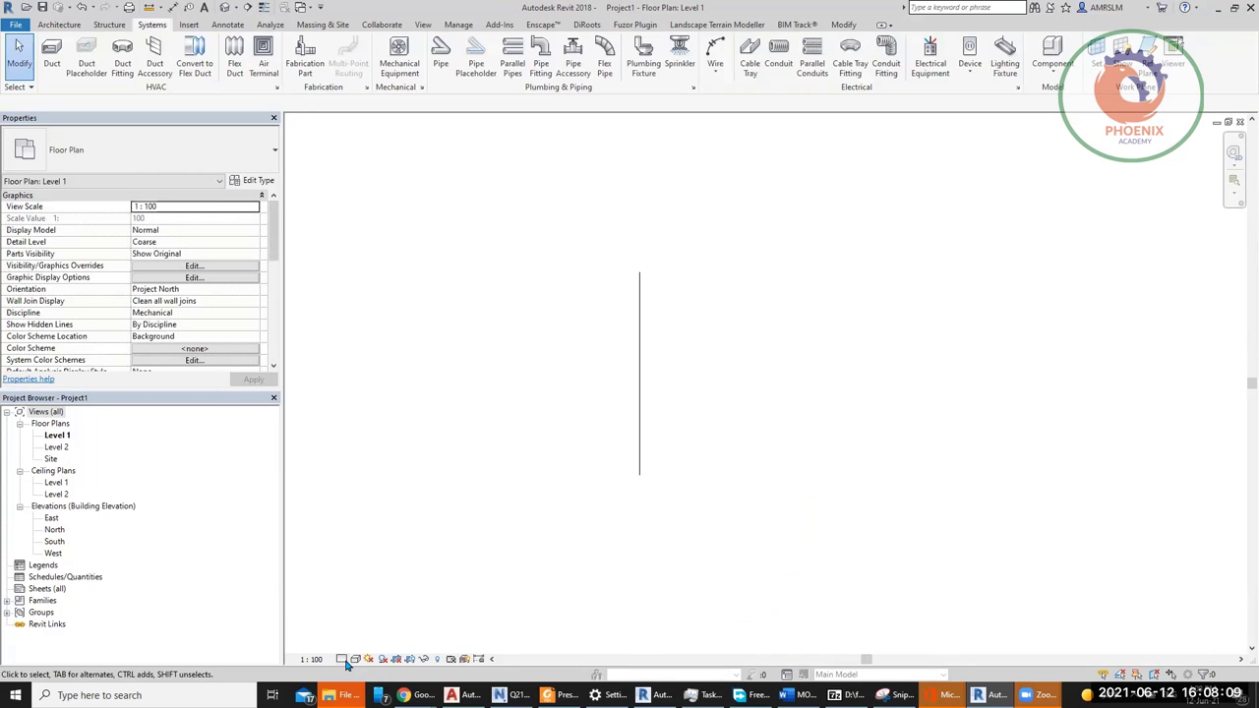
Step: Set the Level 1 view's detail level to Fine and examine the routing preferences of the oval duct type
click(644, 403)
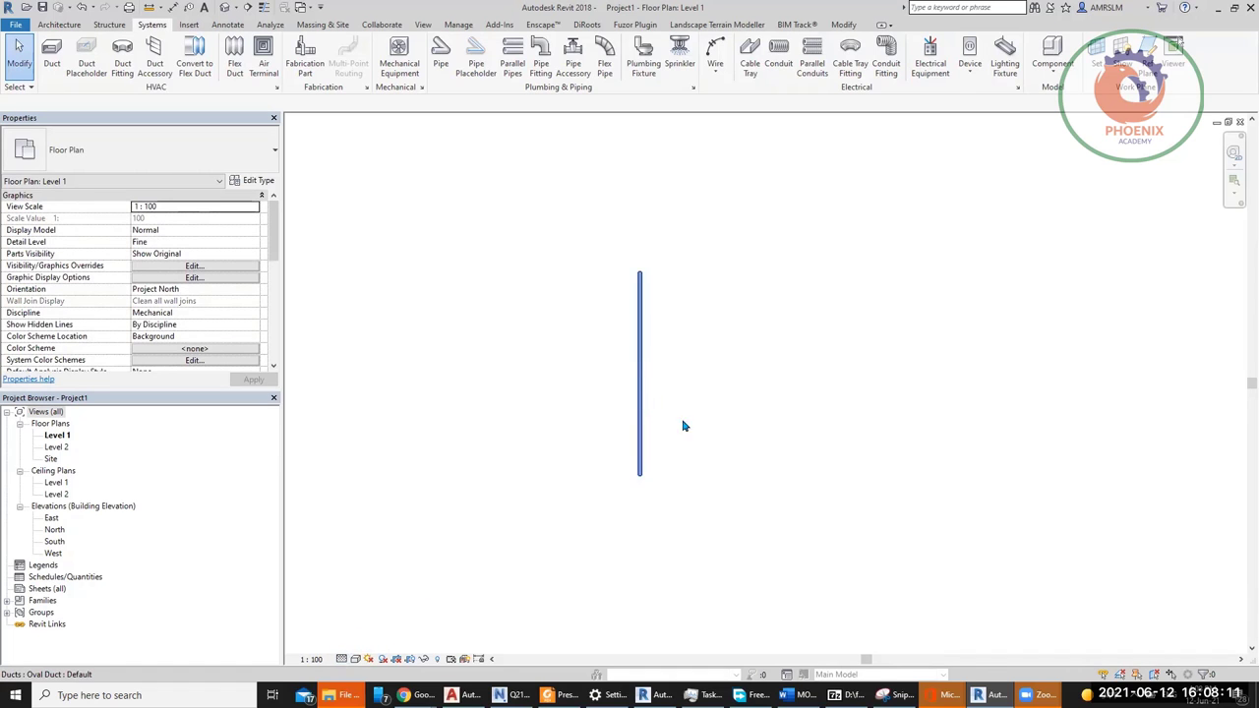
click(258, 180)
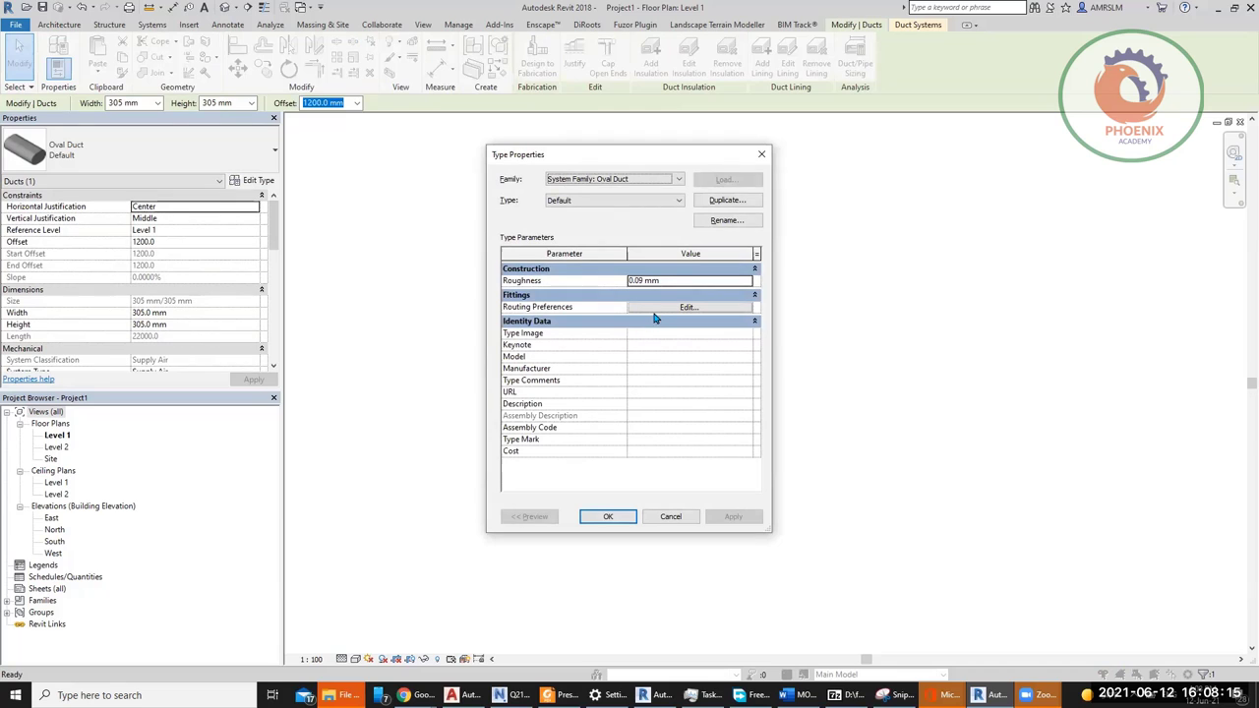
click(665, 308)
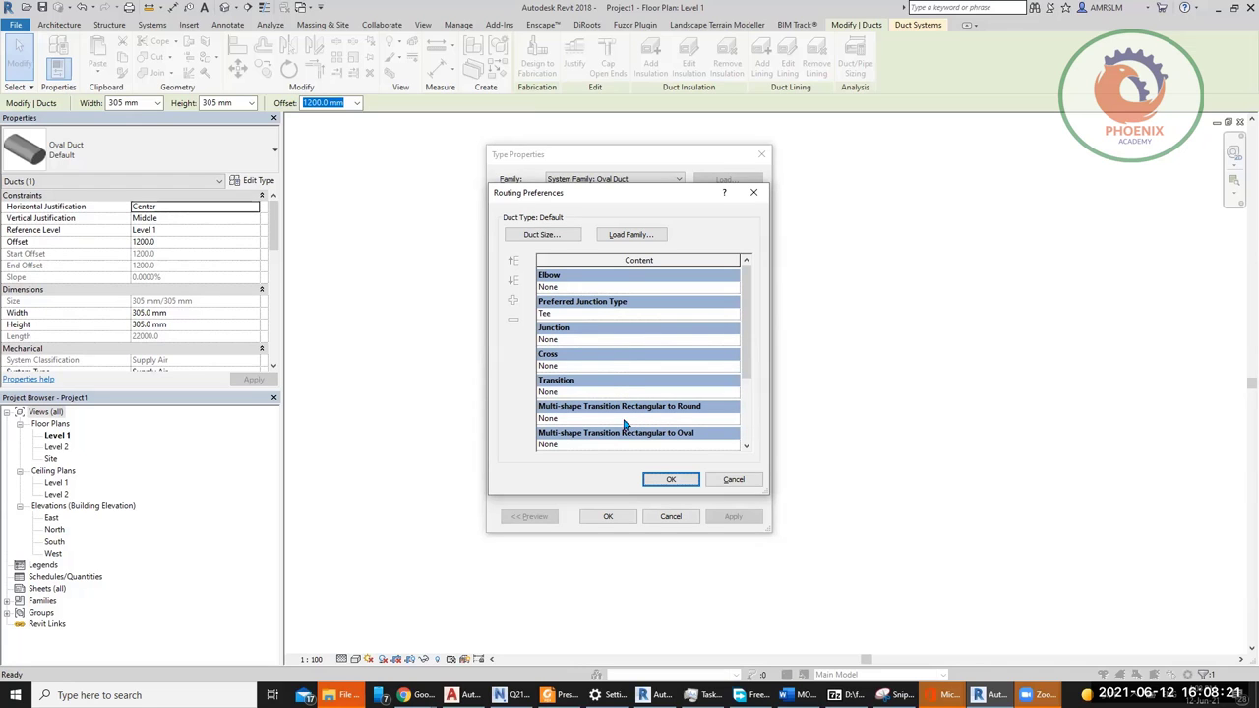
click(708, 480)
click(653, 518)
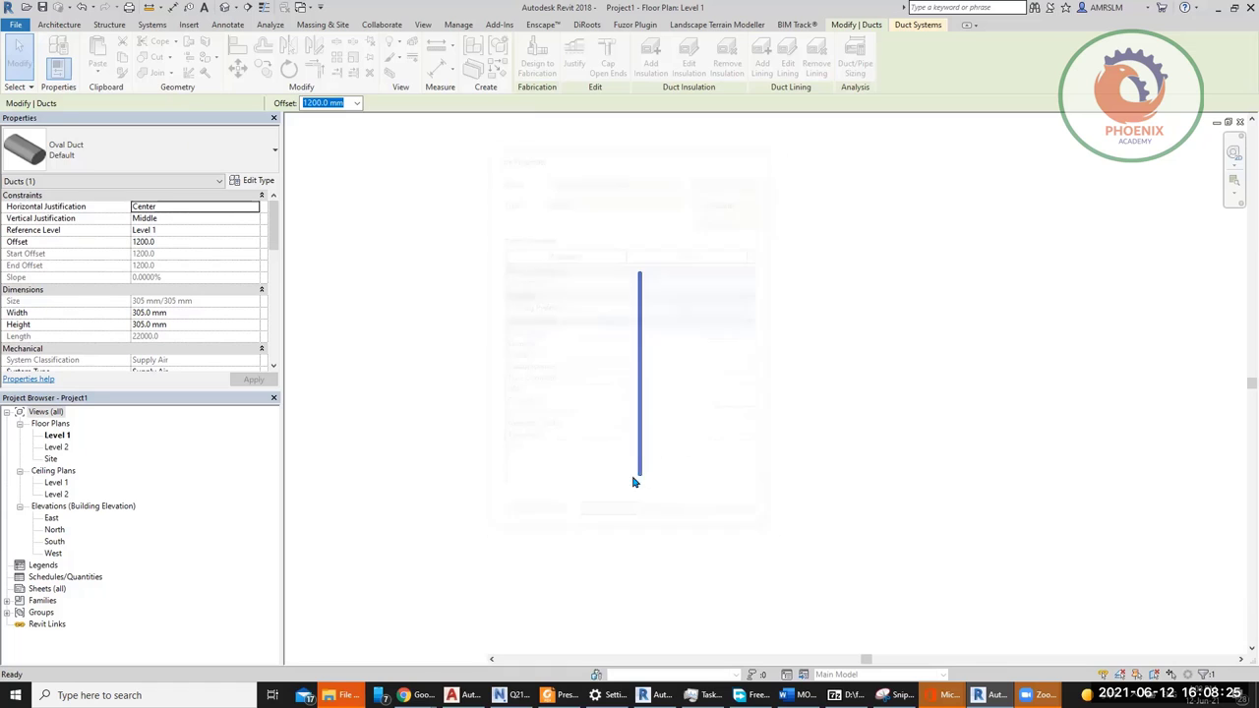
click(18, 55)
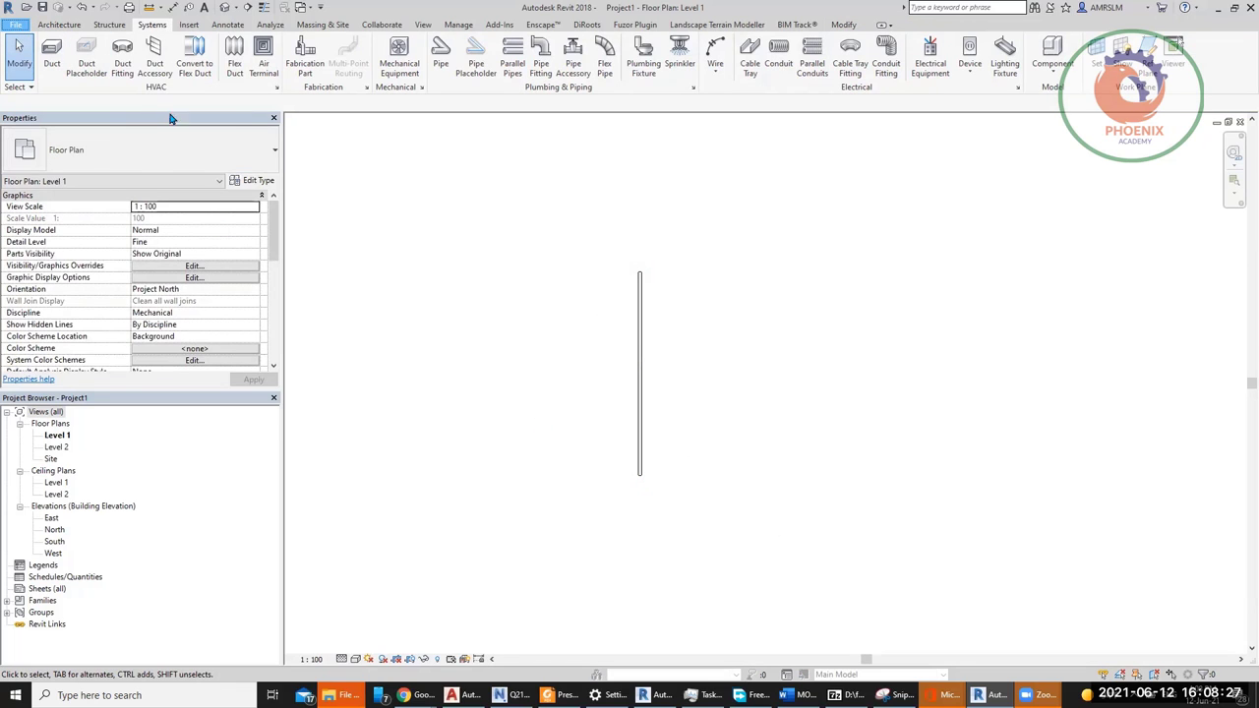
Step: Create a second new project from the structural template
click(16, 25)
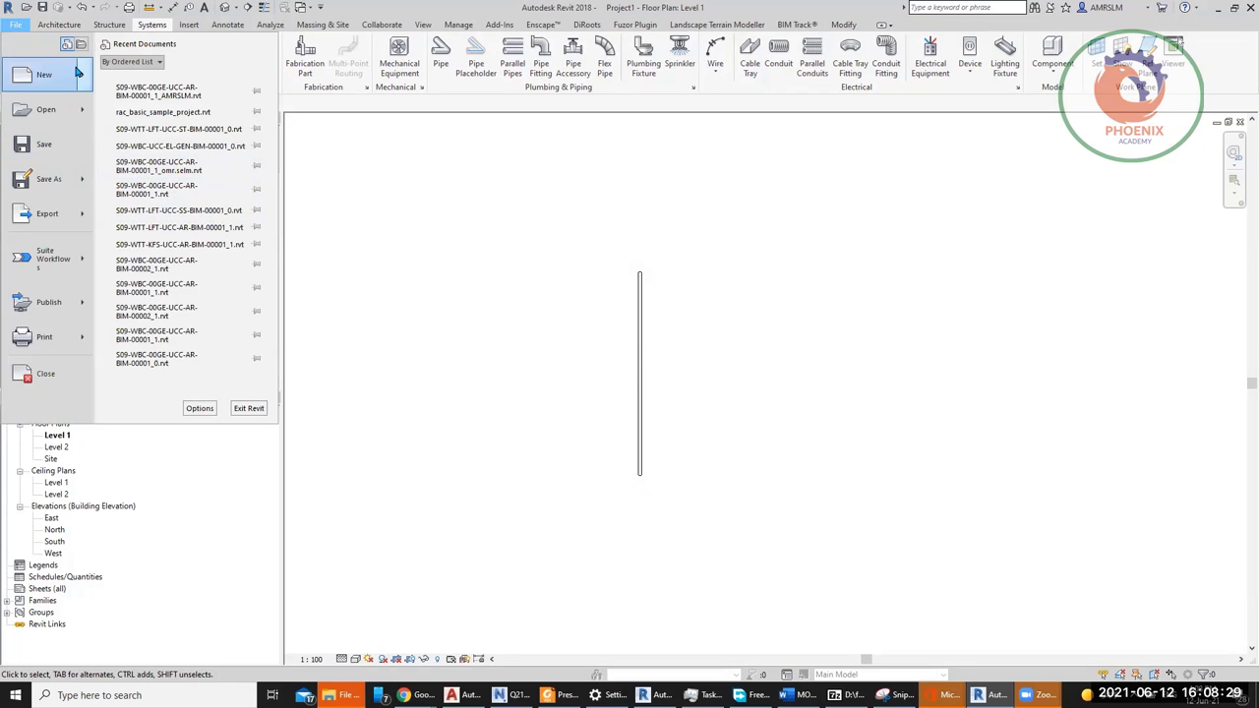
mouse_move(49, 75)
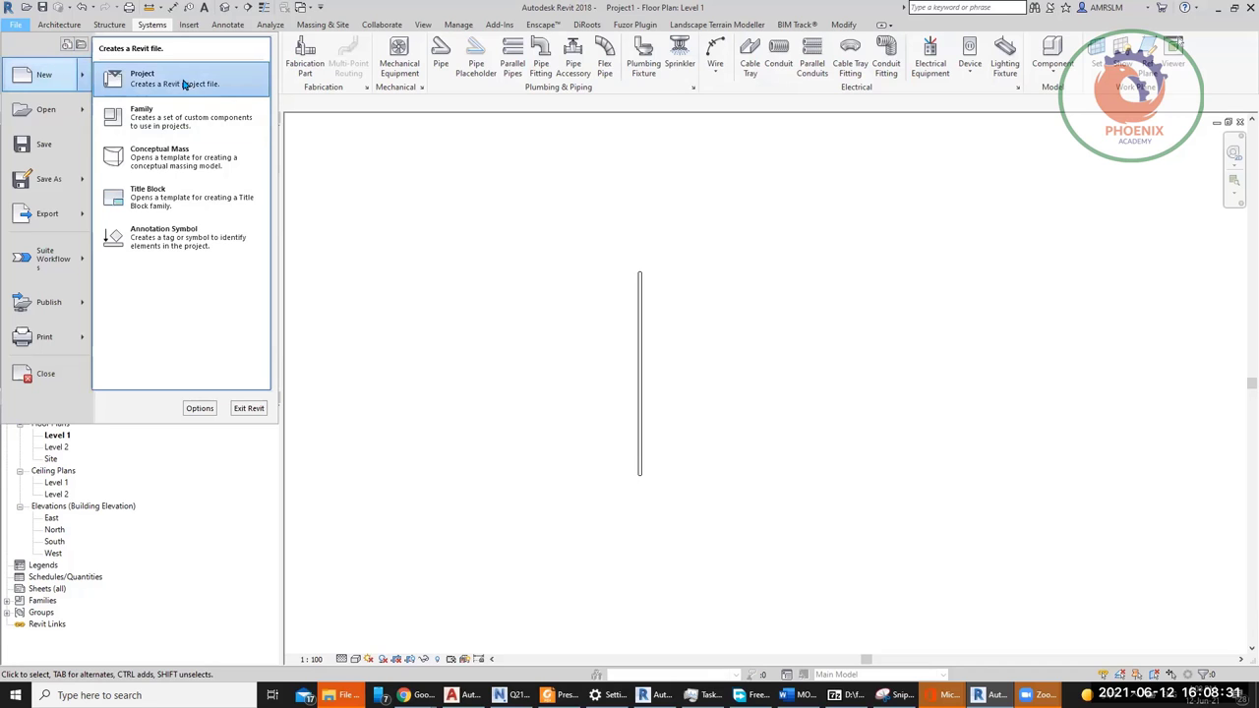
click(184, 85)
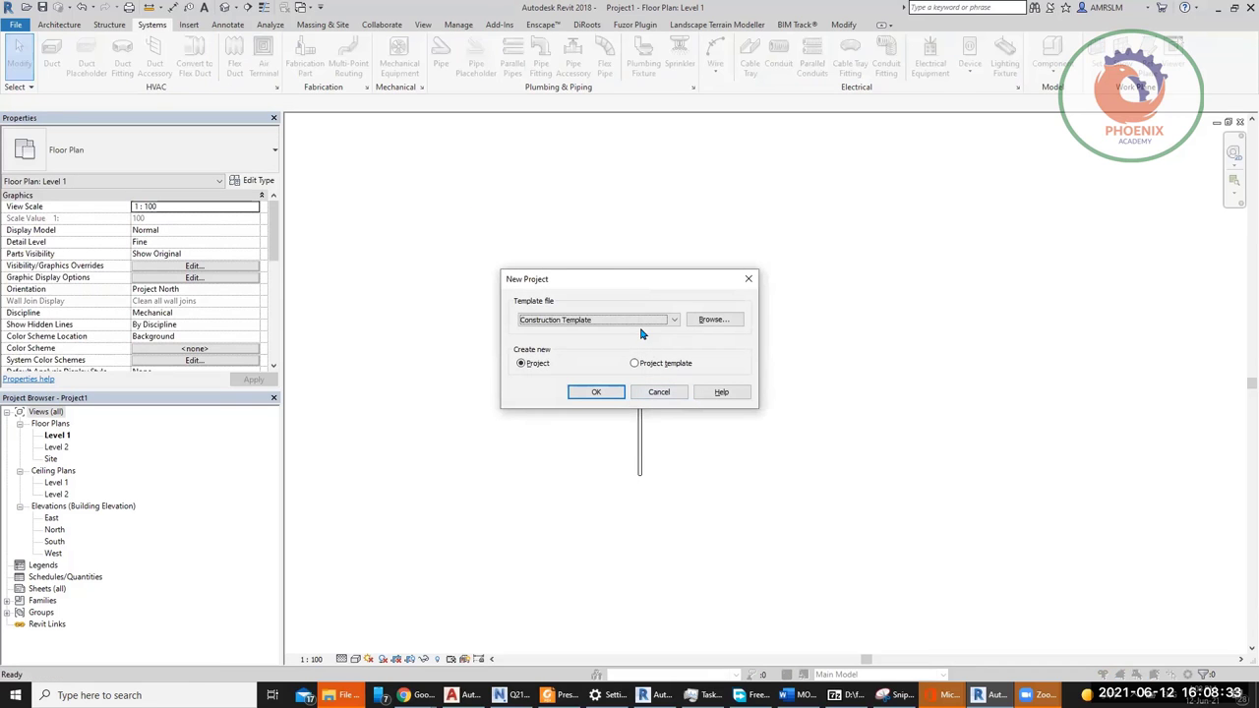
click(644, 321)
click(588, 358)
click(594, 392)
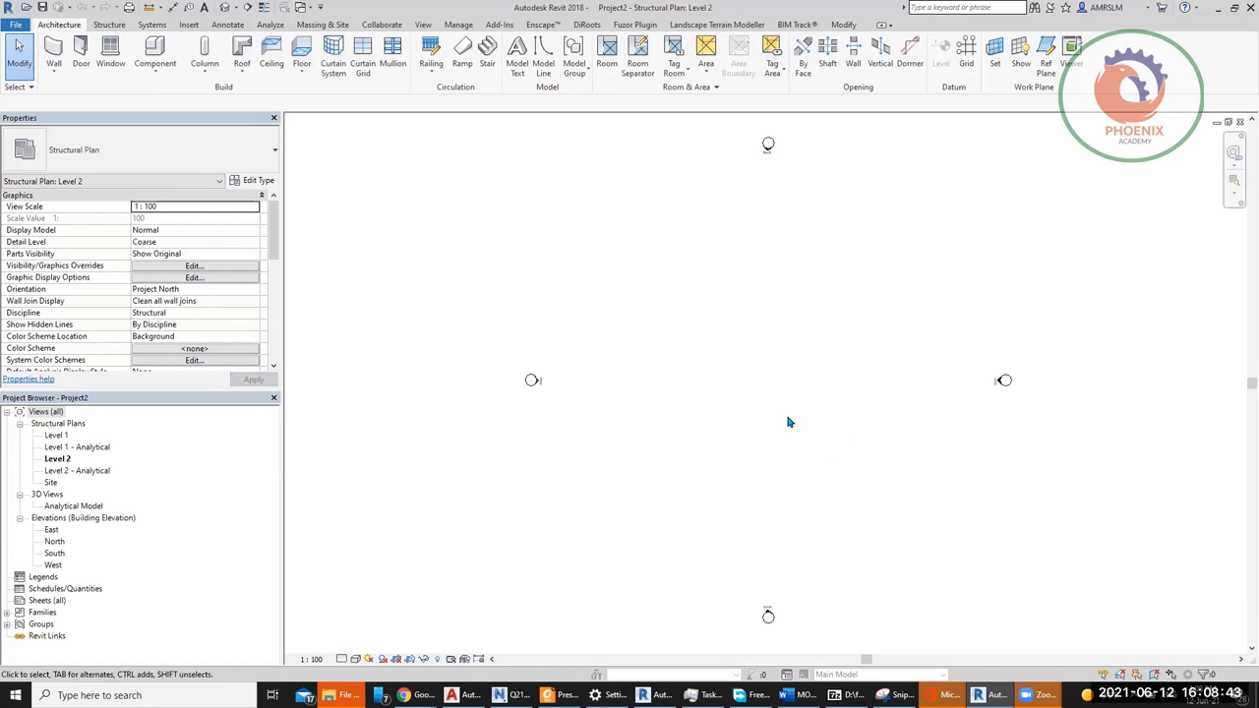
Step: Open the Level 1 - Analytical structural plan and check the available structural column types without placing a column
double_click(84, 448)
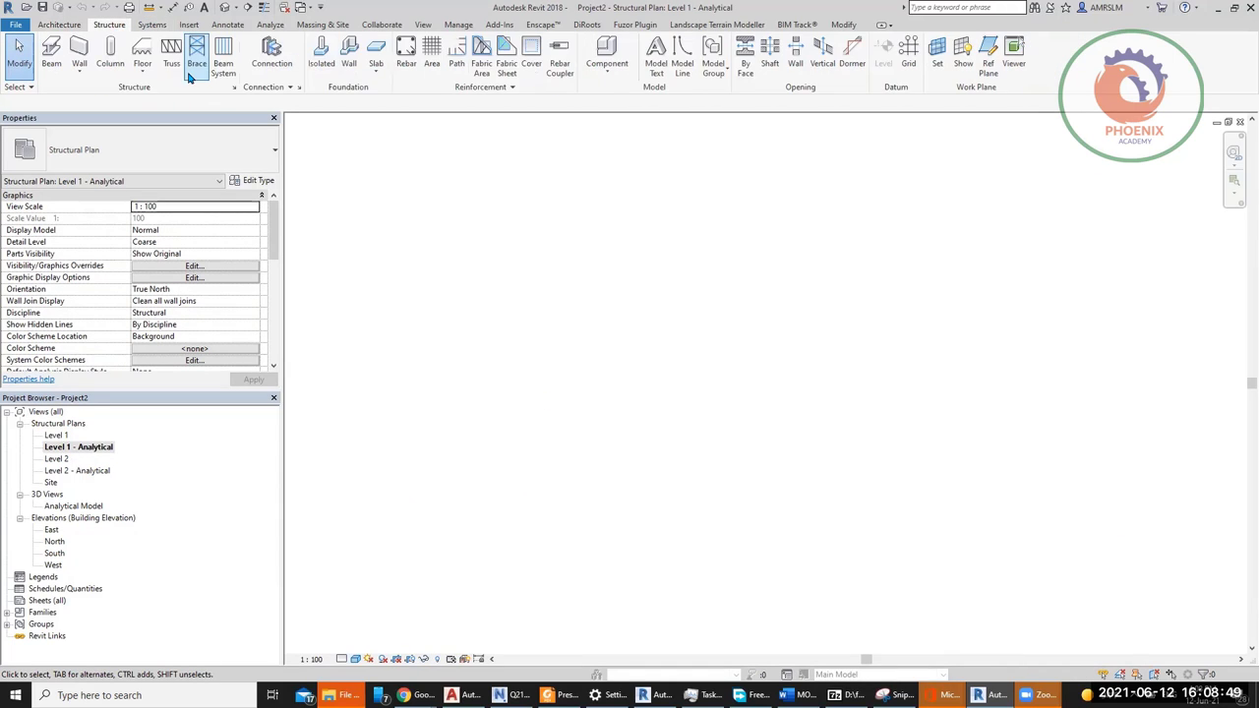
click(110, 54)
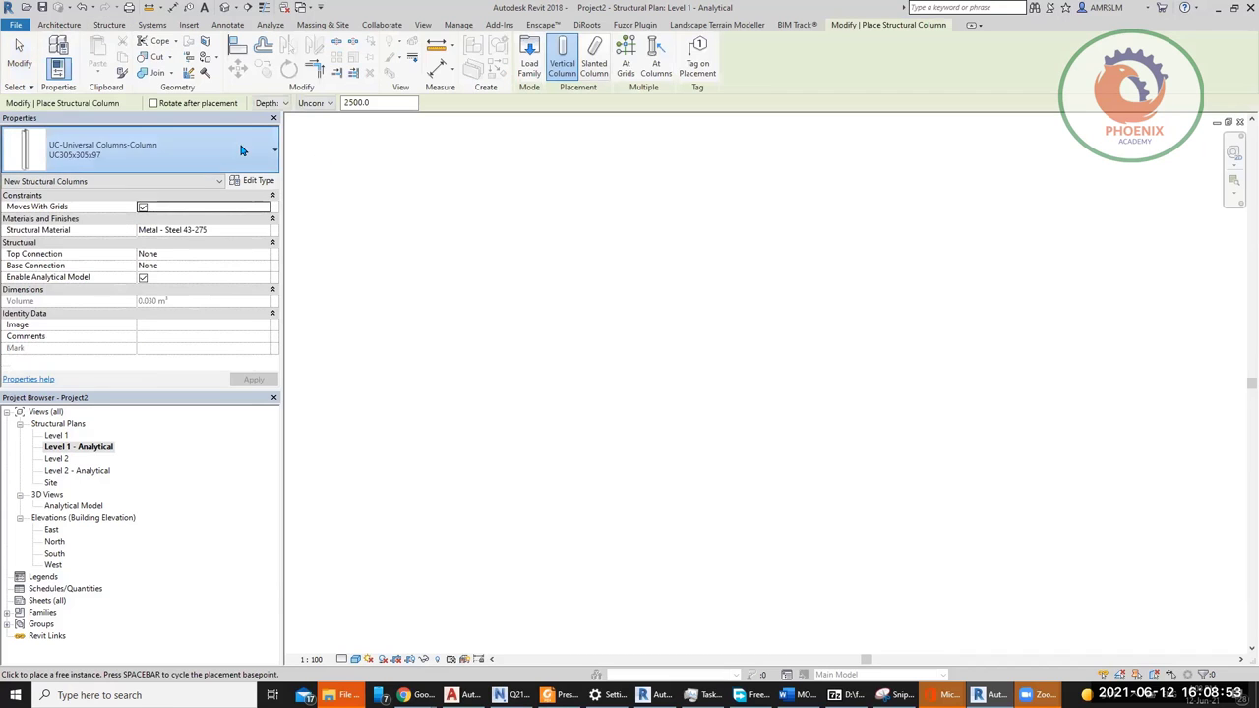
click(185, 137)
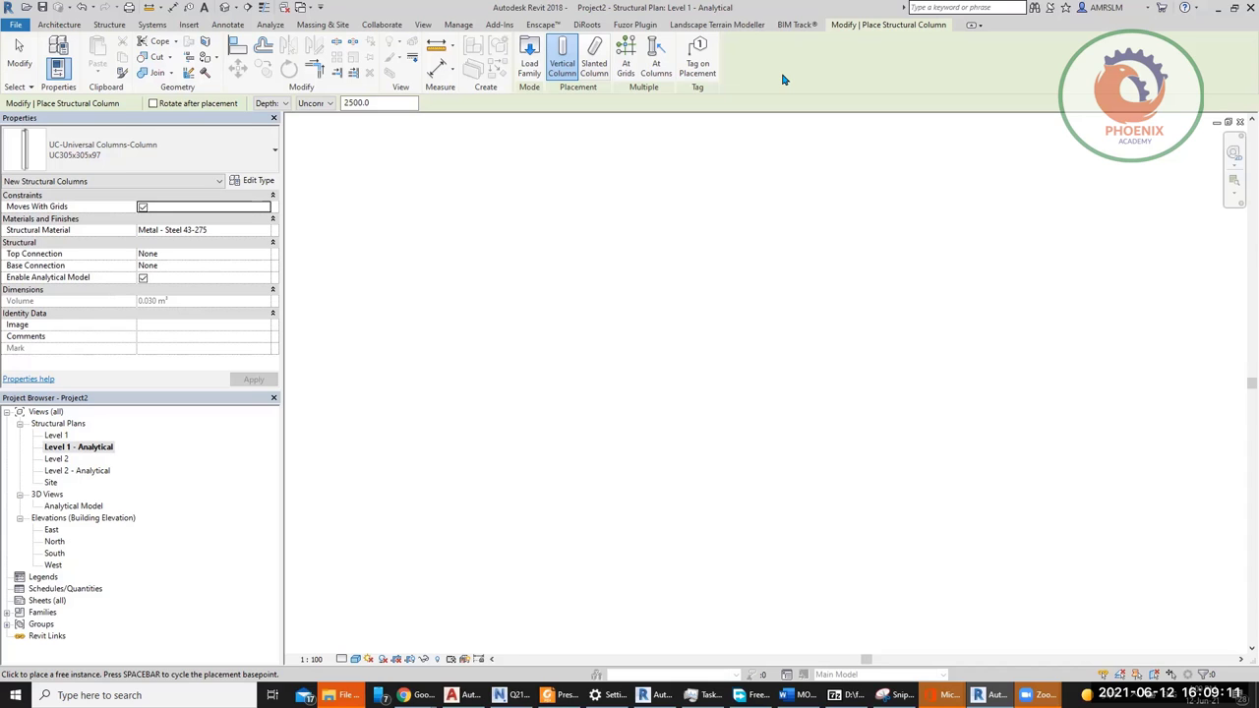
key(Escape)
key(Escape)
Step: Return to the Level 1 floor plan of Project1 and set up a project standards transfer from Project2 with all items cleared
click(301, 7)
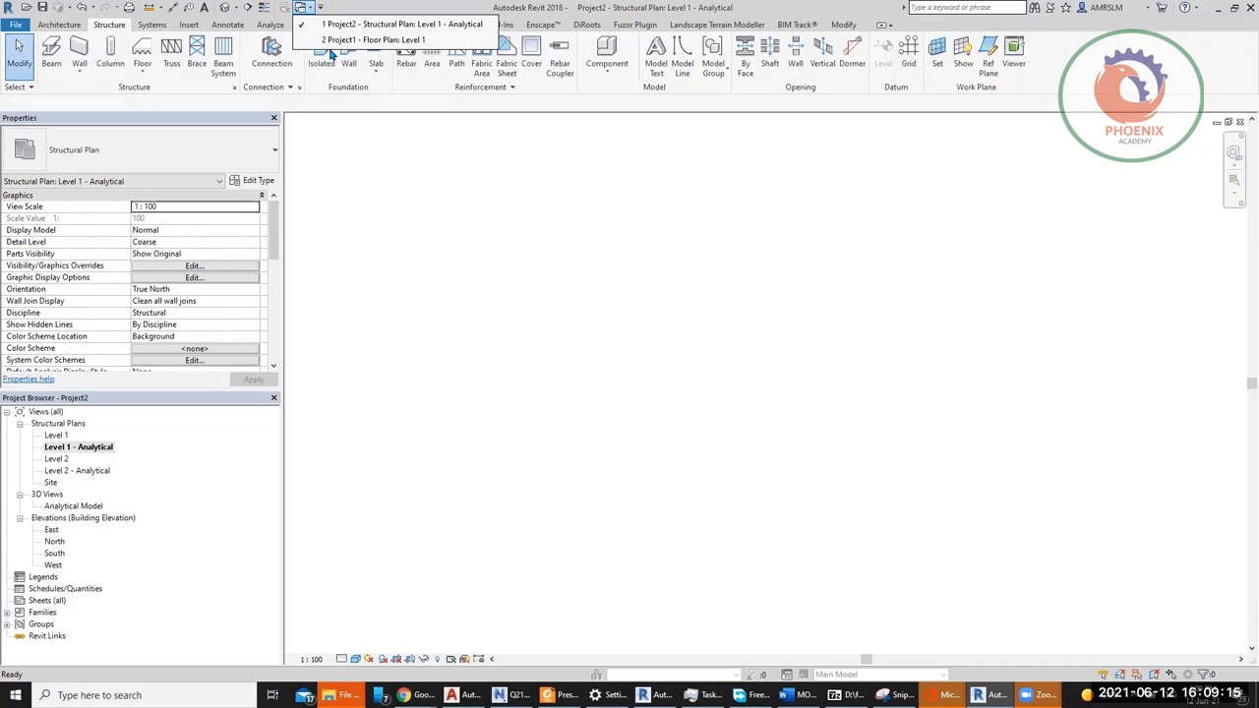
click(335, 40)
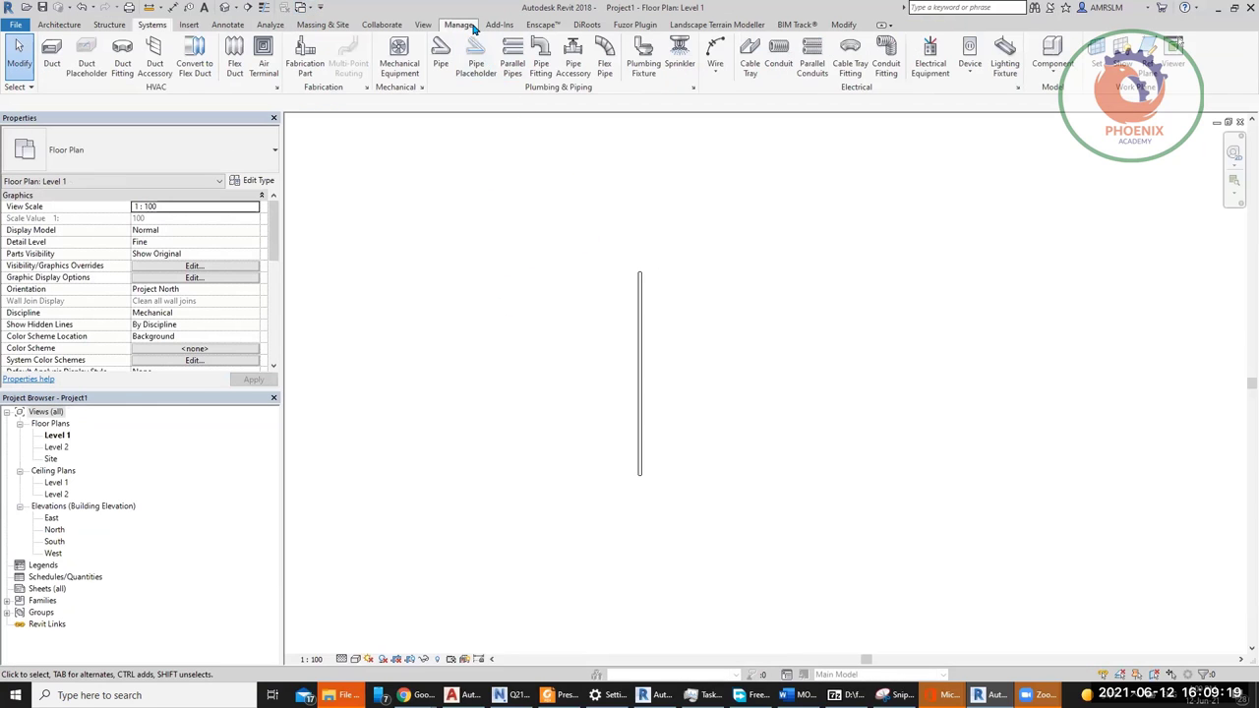
click(470, 26)
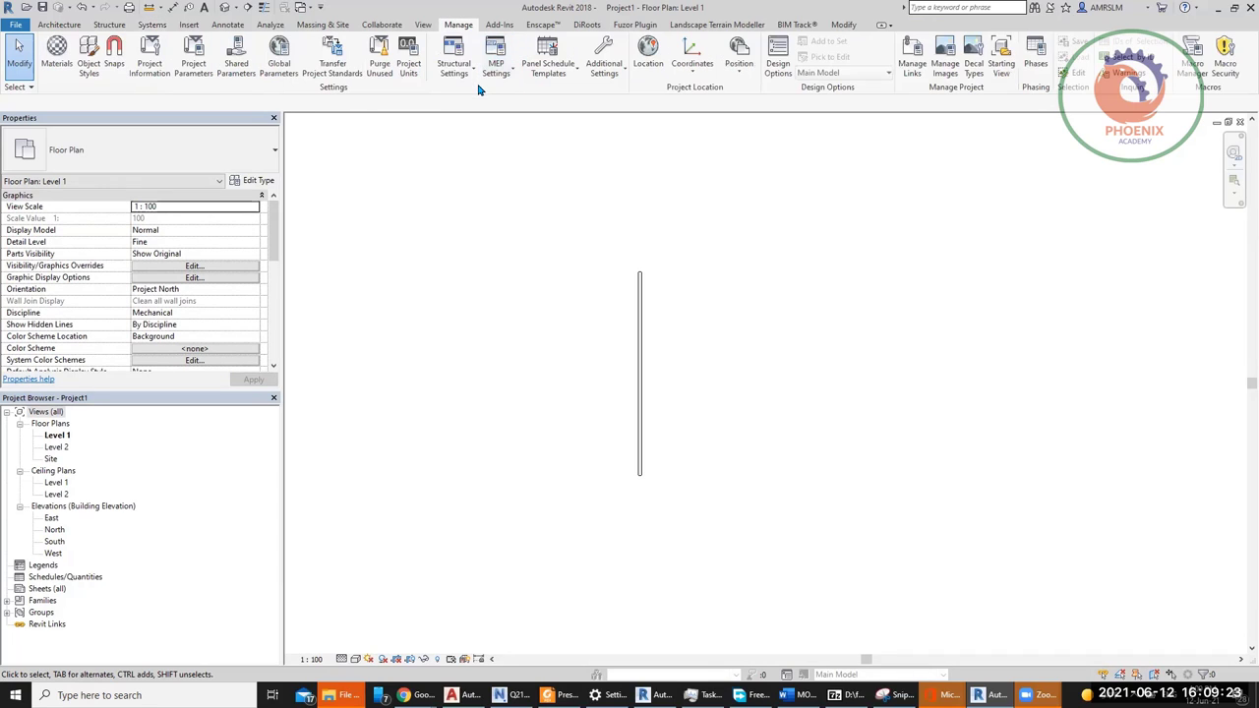
click(334, 69)
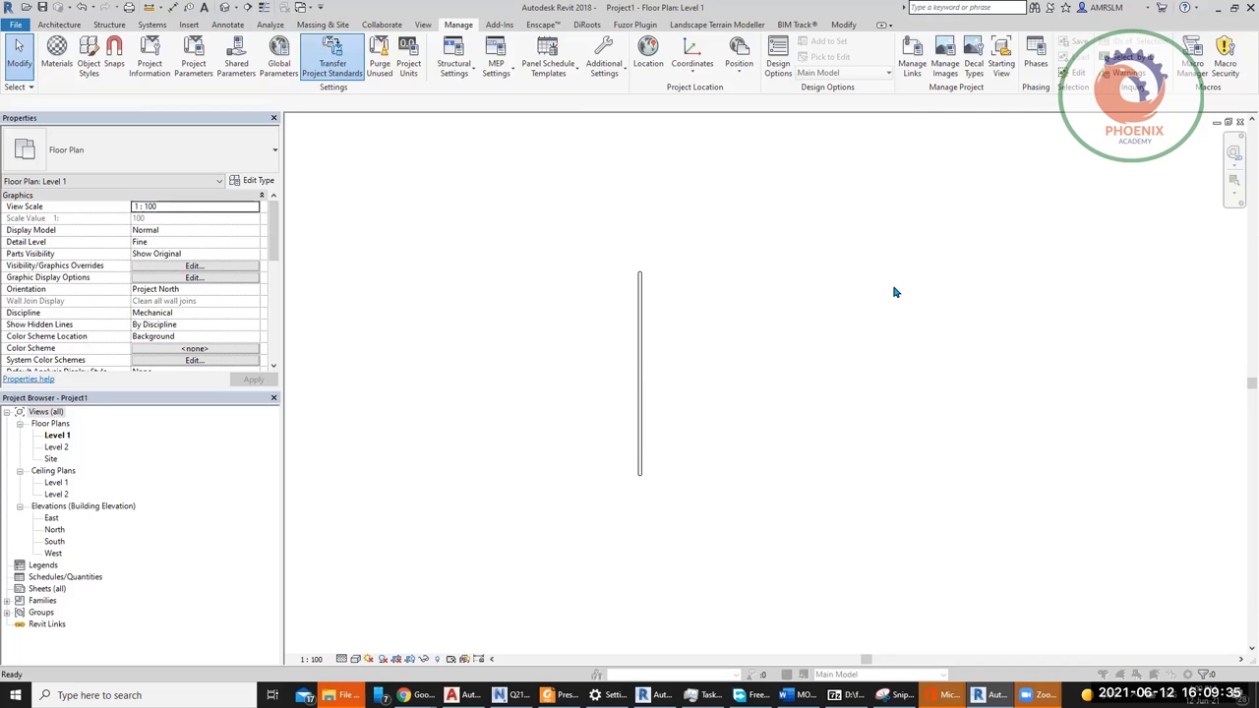
click(621, 253)
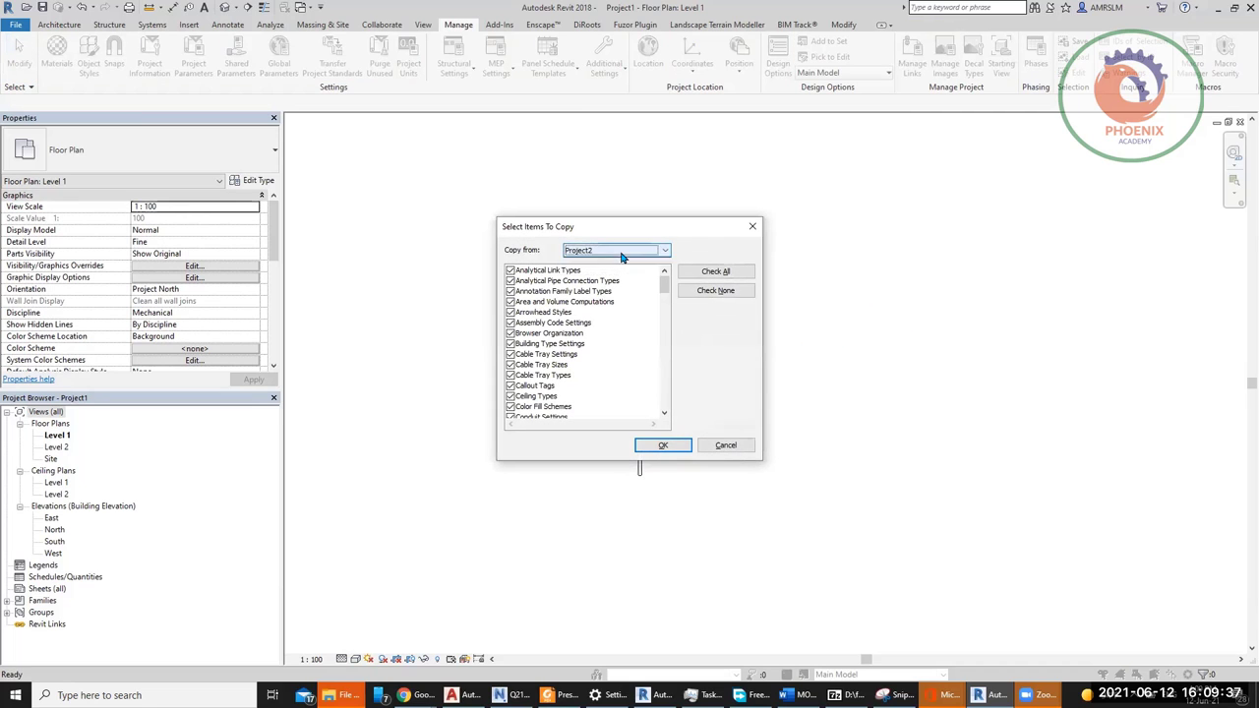
click(621, 261)
click(702, 293)
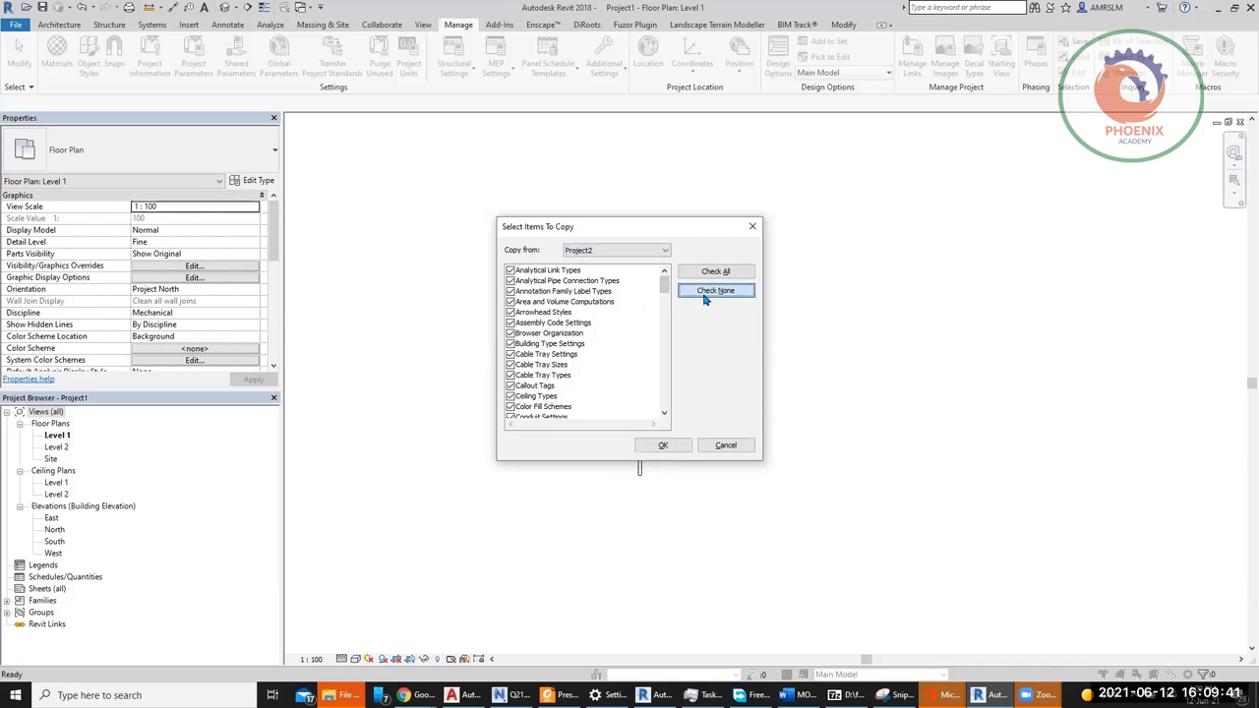
Step: Look through the transferable item categories, mark Filters as an example, and leave the transfer without copying anything
drag(665, 290, 666, 354)
click(590, 332)
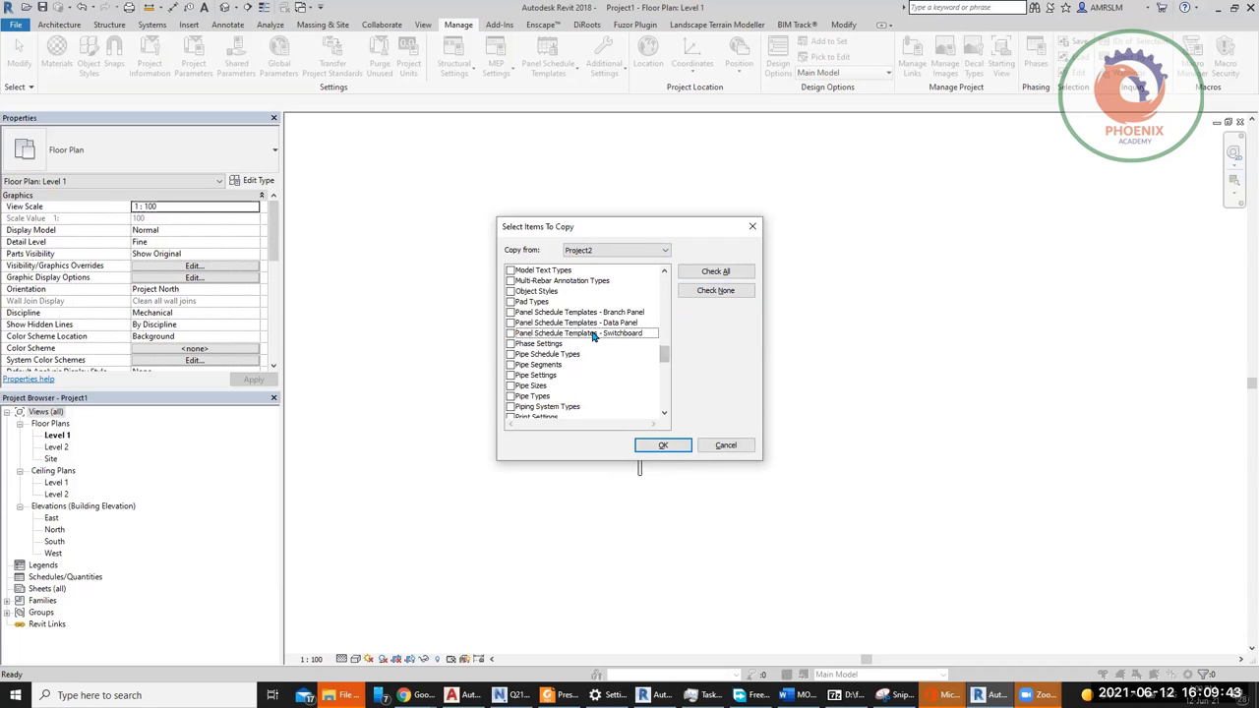
scroll(599, 336, down, 5)
scroll(592, 348, down, 3)
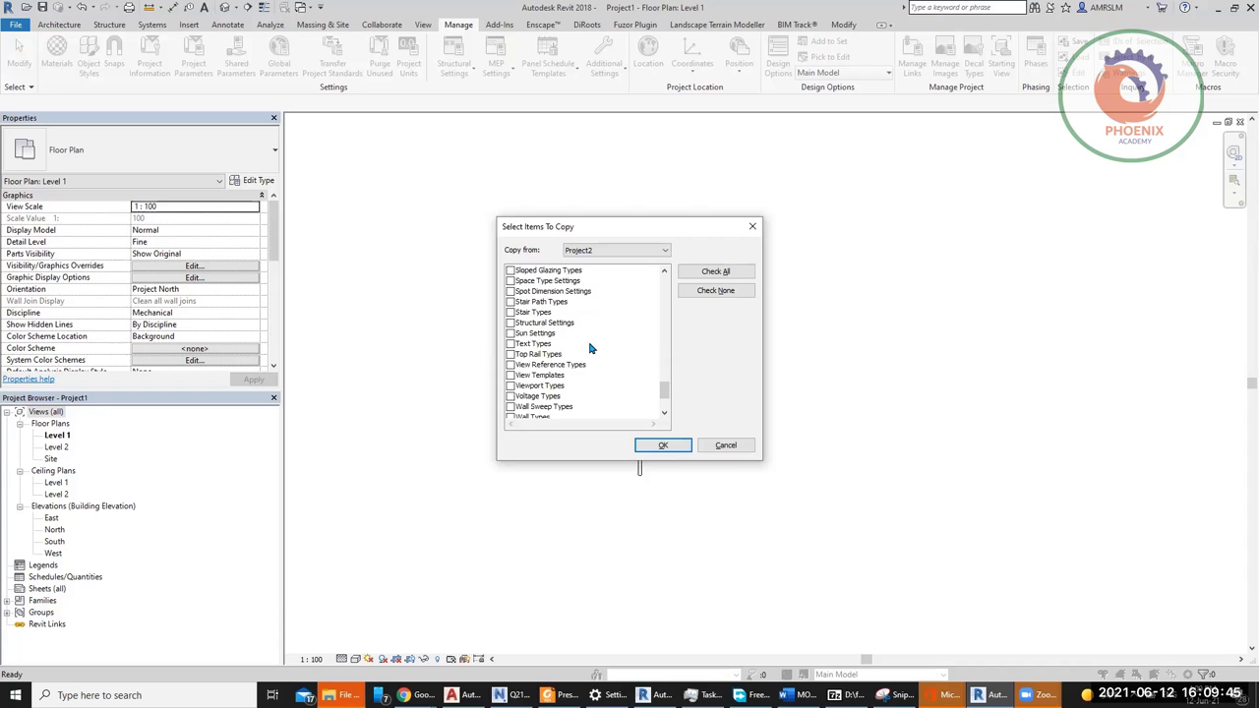
scroll(590, 348, up, 3)
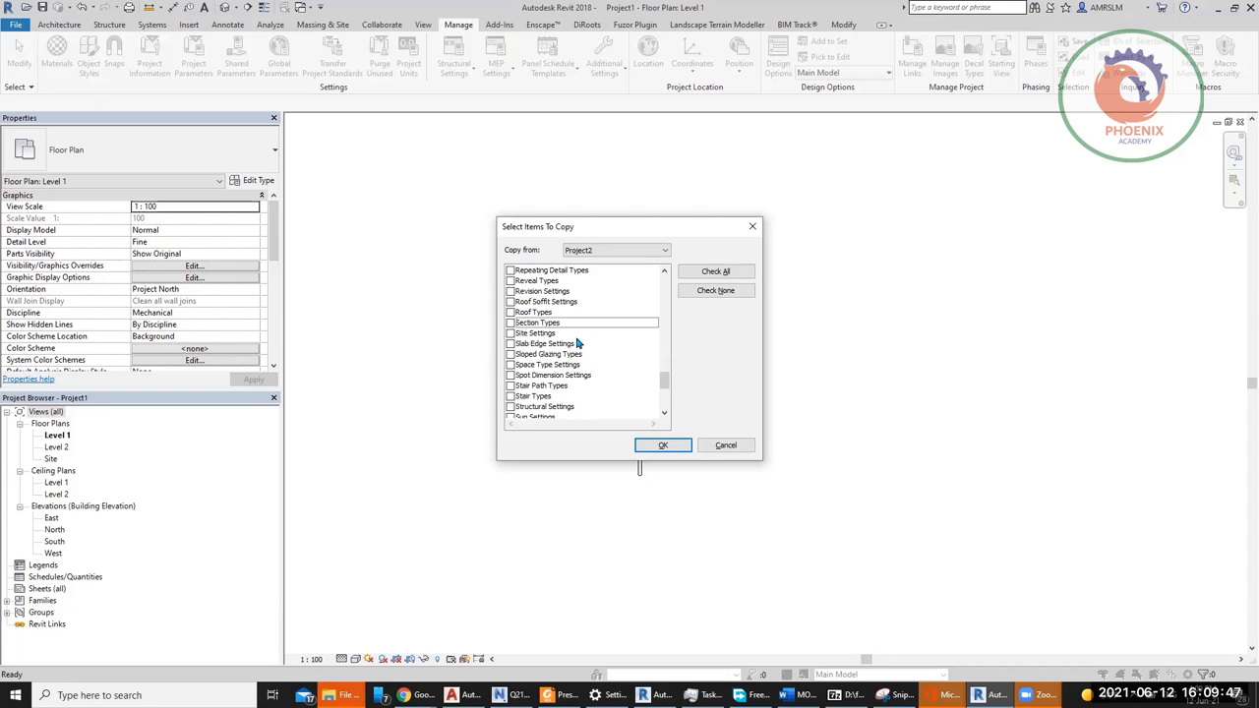
click(547, 344)
scroll(597, 355, down, 6)
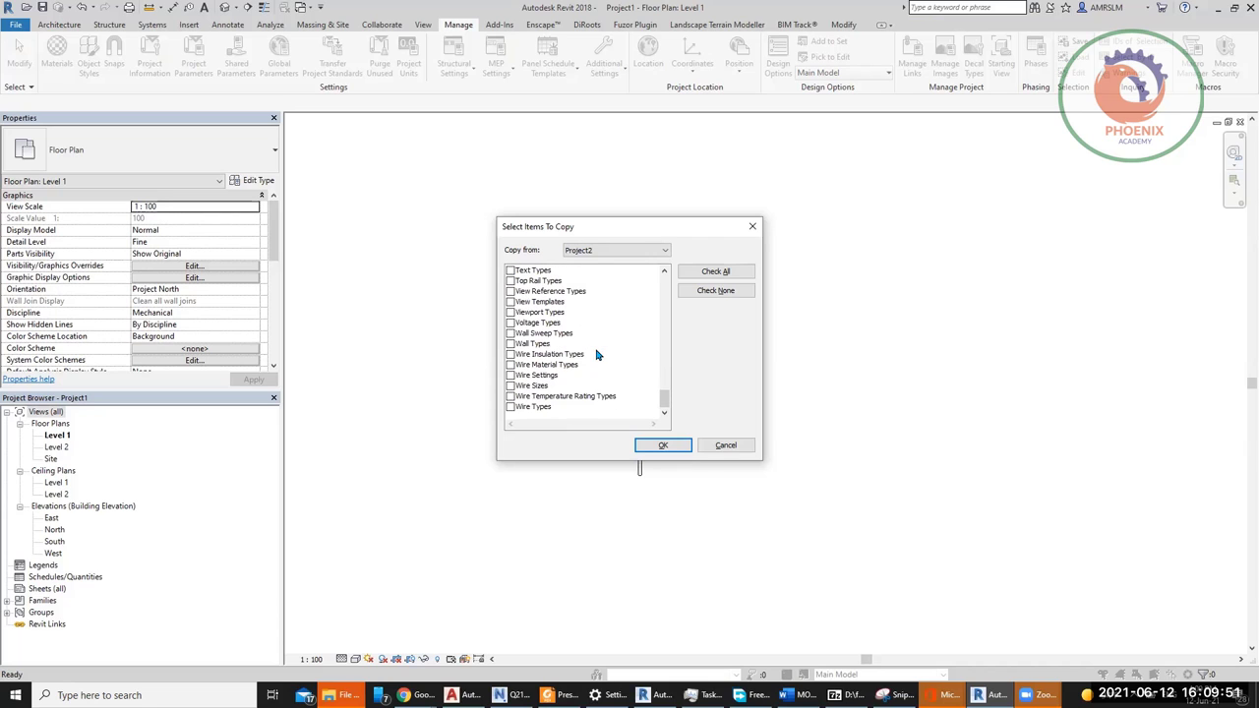
scroll(569, 358, up, 3)
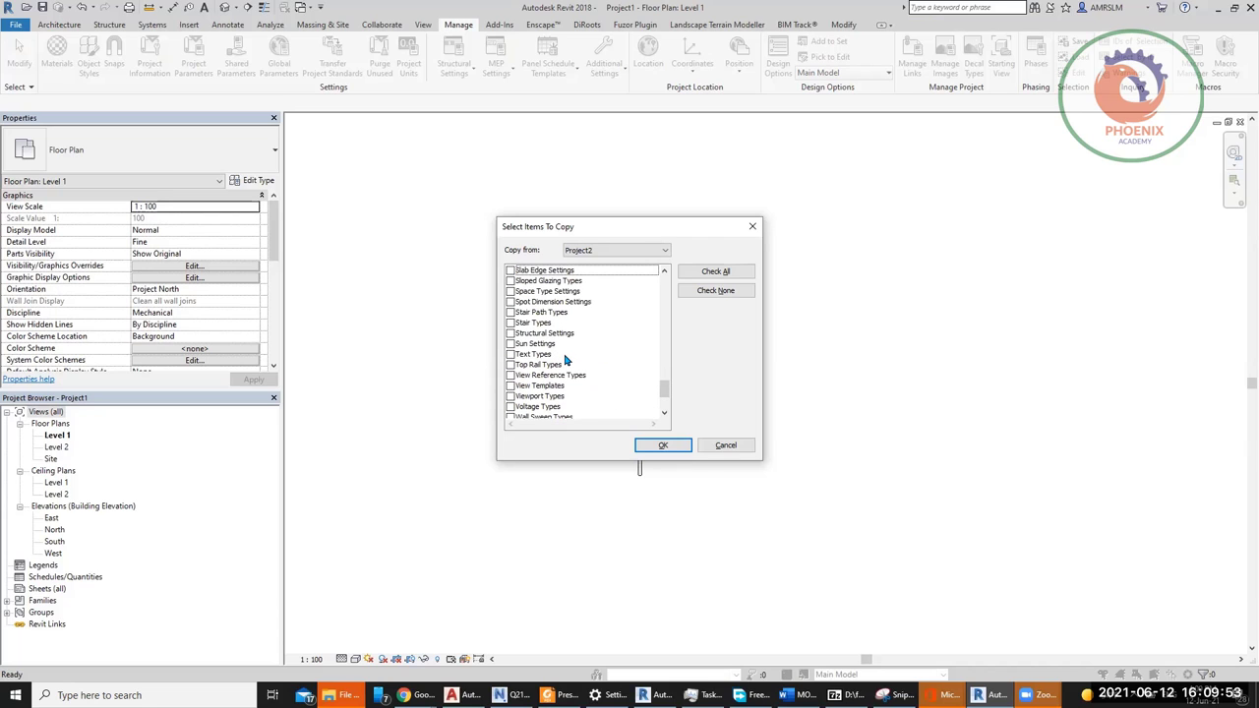
scroll(590, 362, up, 3)
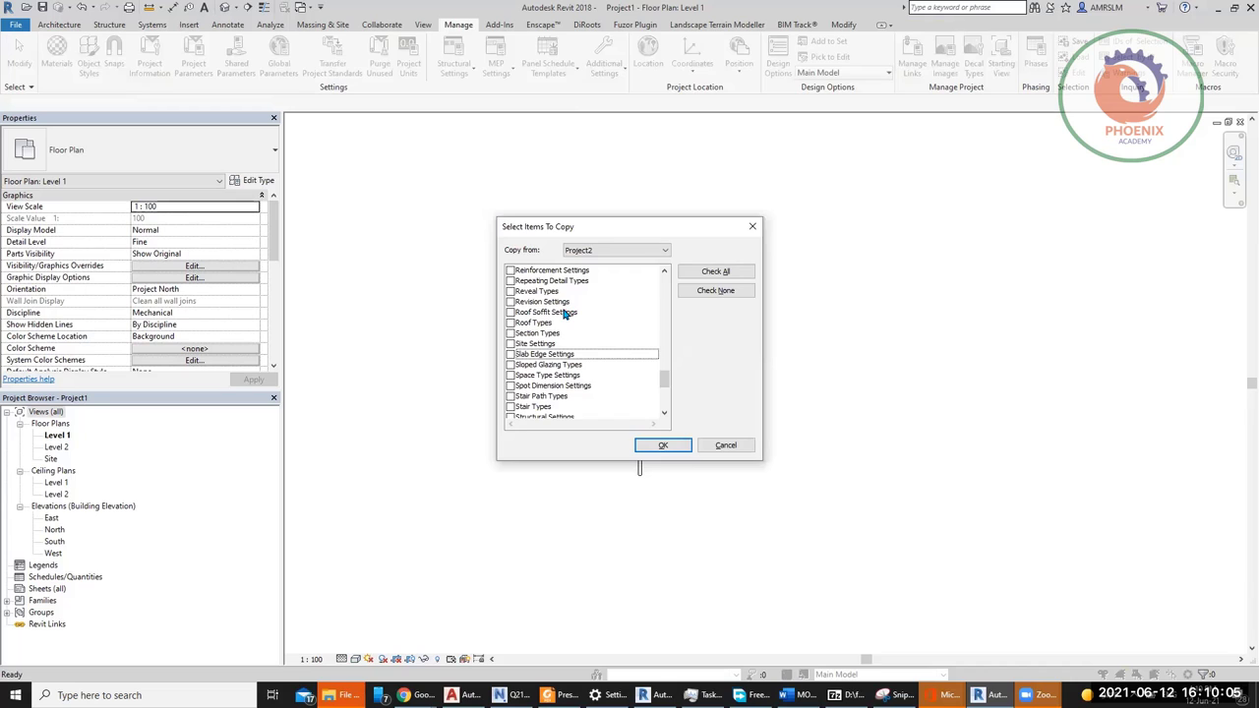
scroll(564, 314, up, 15)
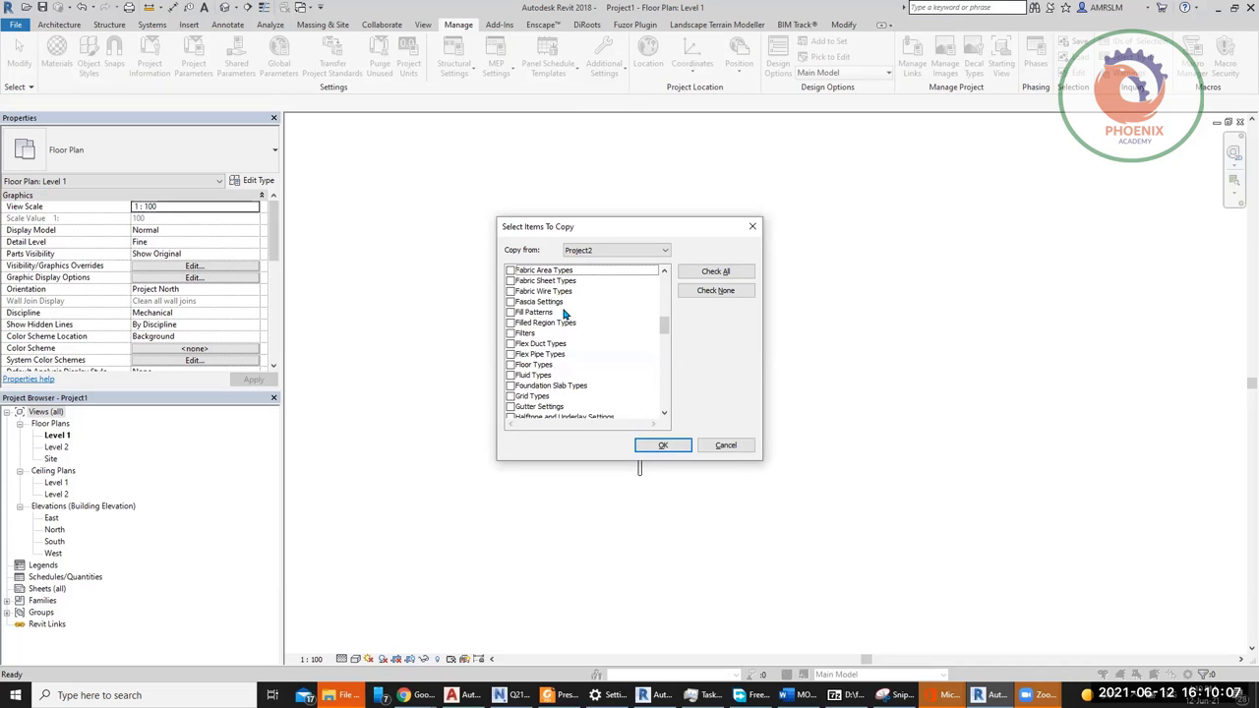
click(512, 334)
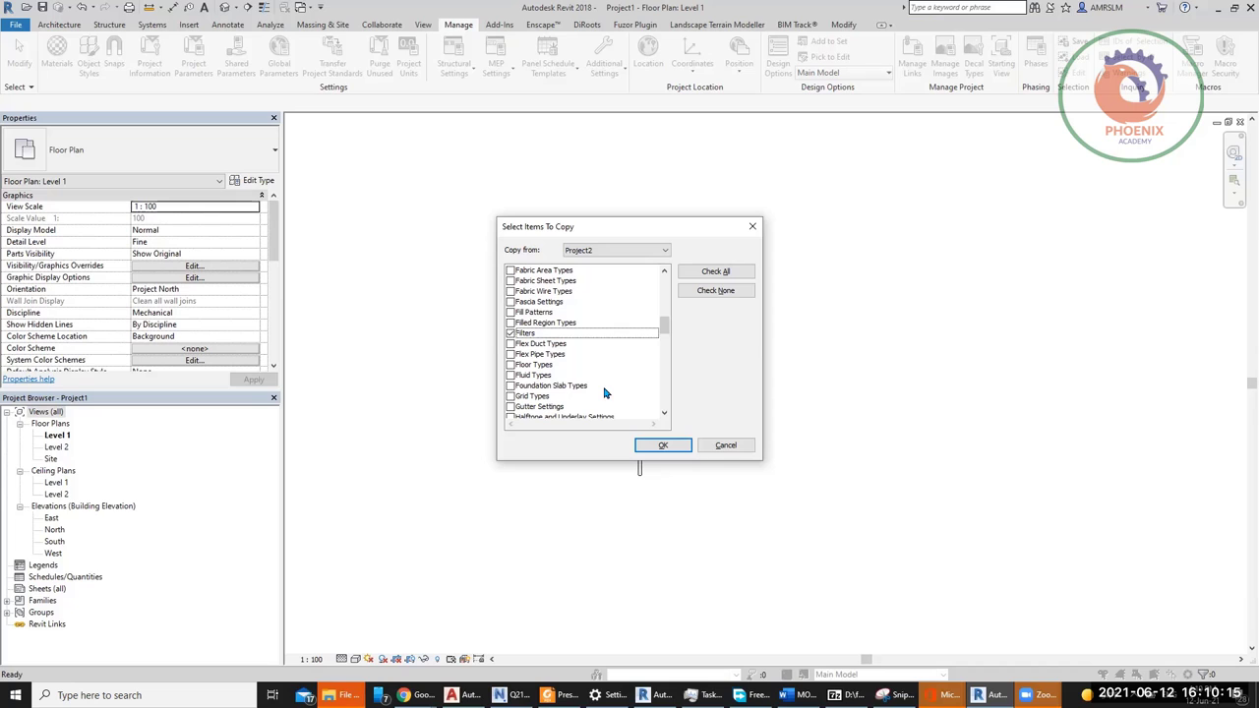
click(722, 448)
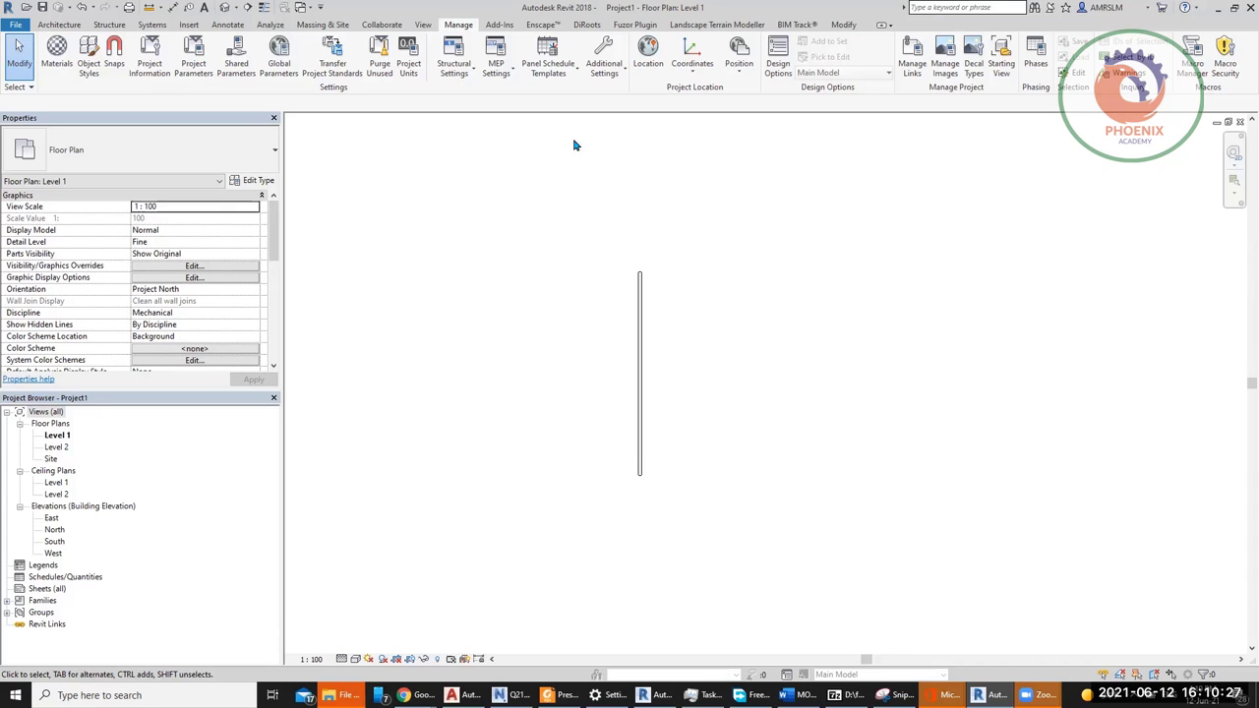
click(49, 577)
right_click(48, 579)
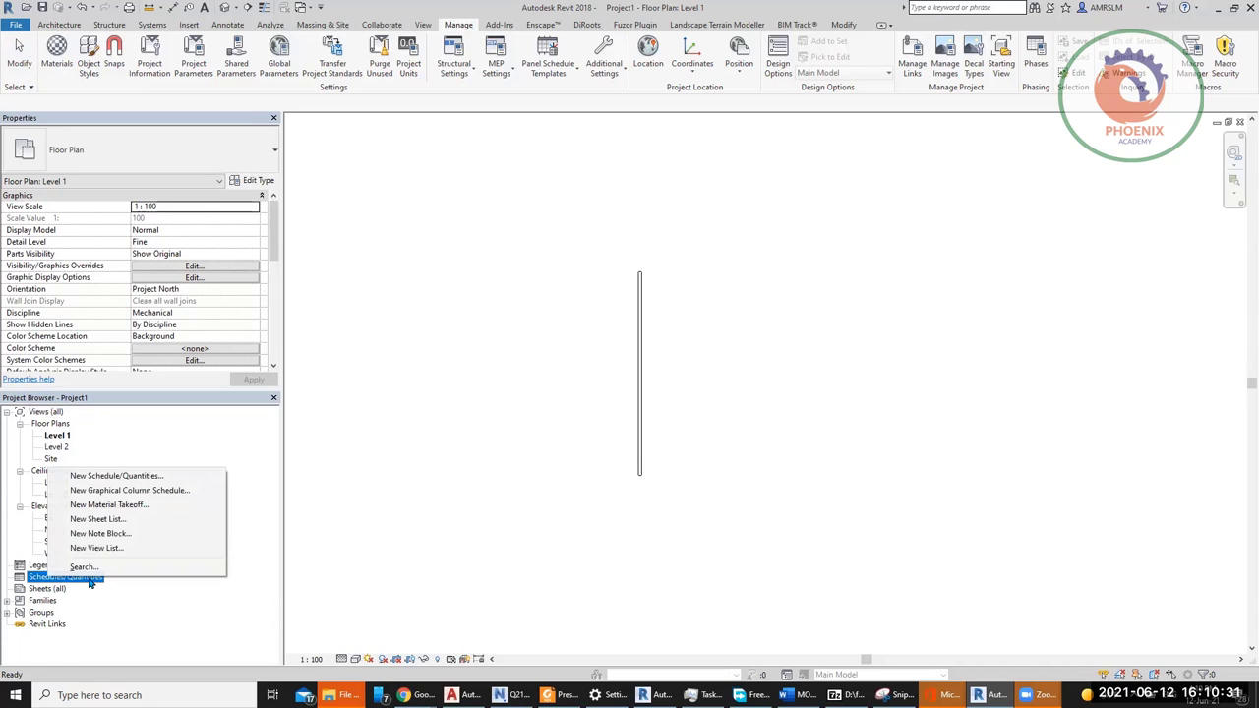
click(162, 475)
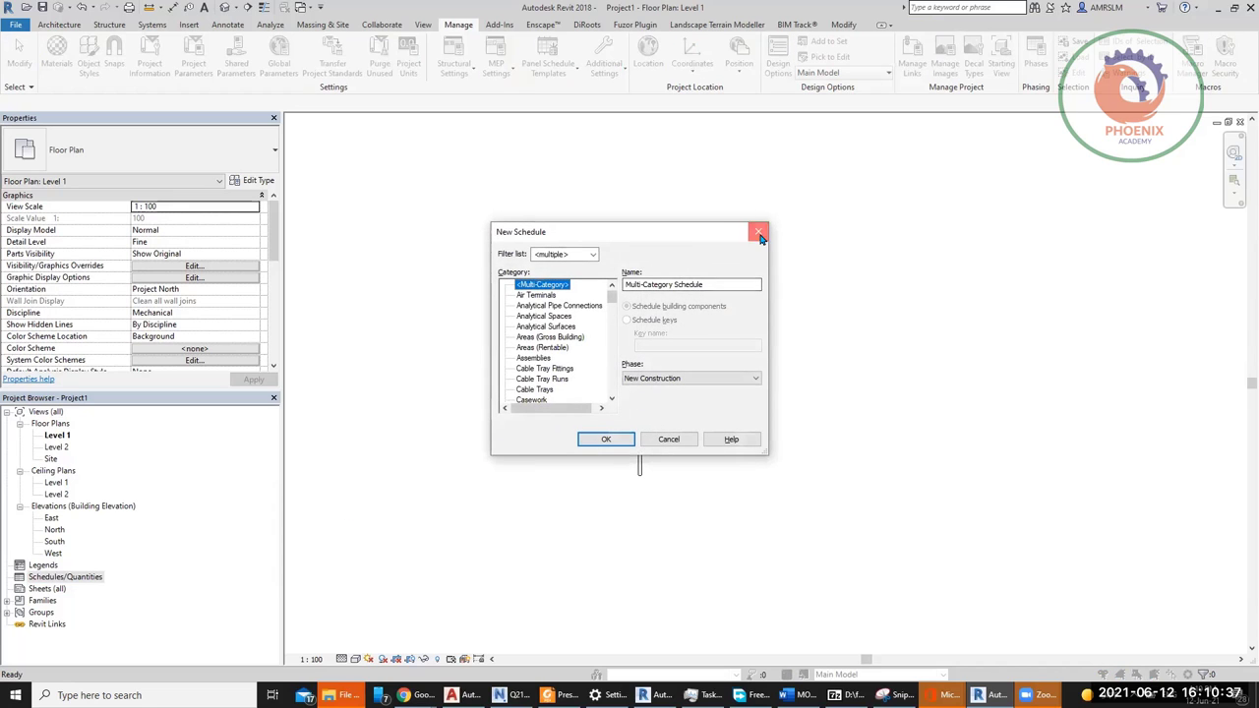
click(758, 231)
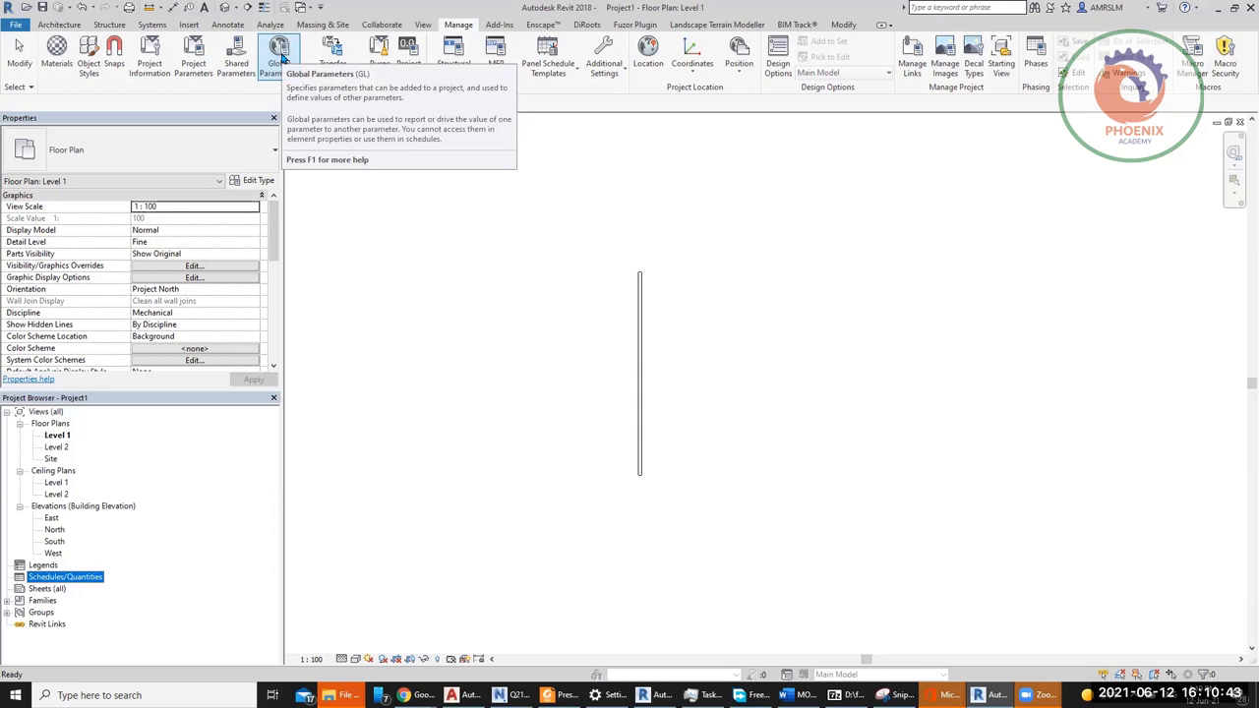
Step: Start inserting views from another project file into Project1 and browse to the DATA (D:) drive
click(189, 26)
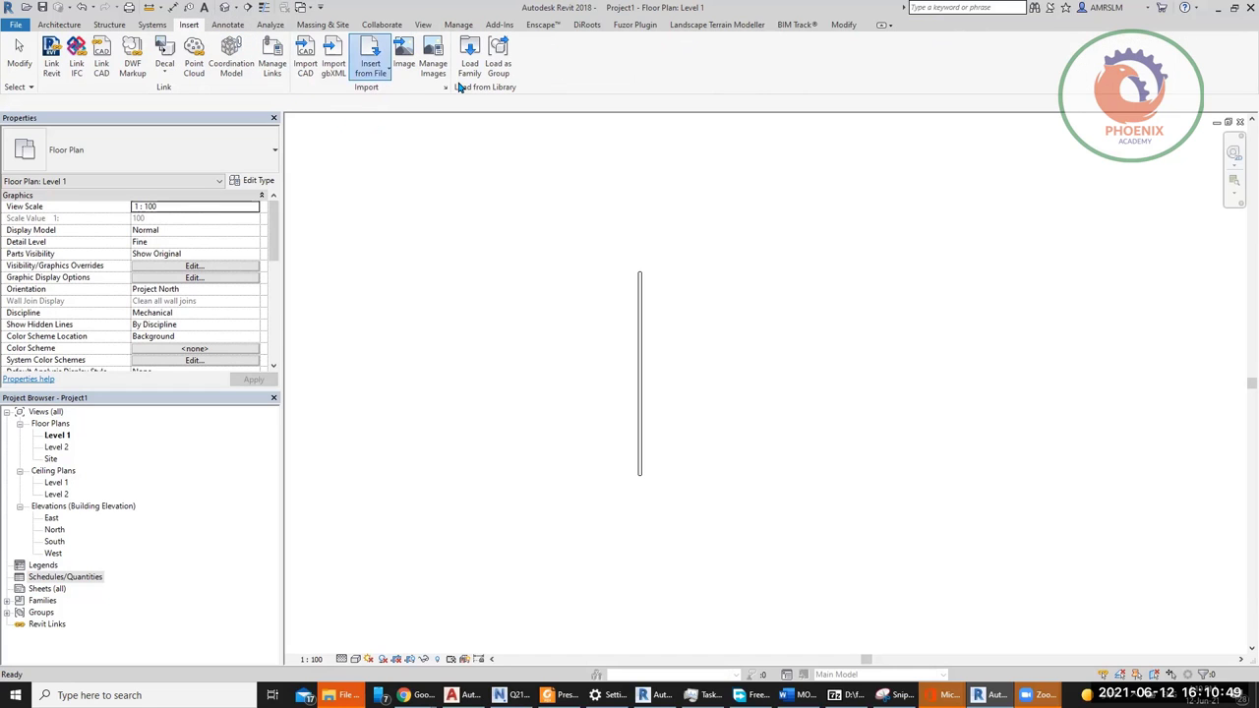
click(384, 73)
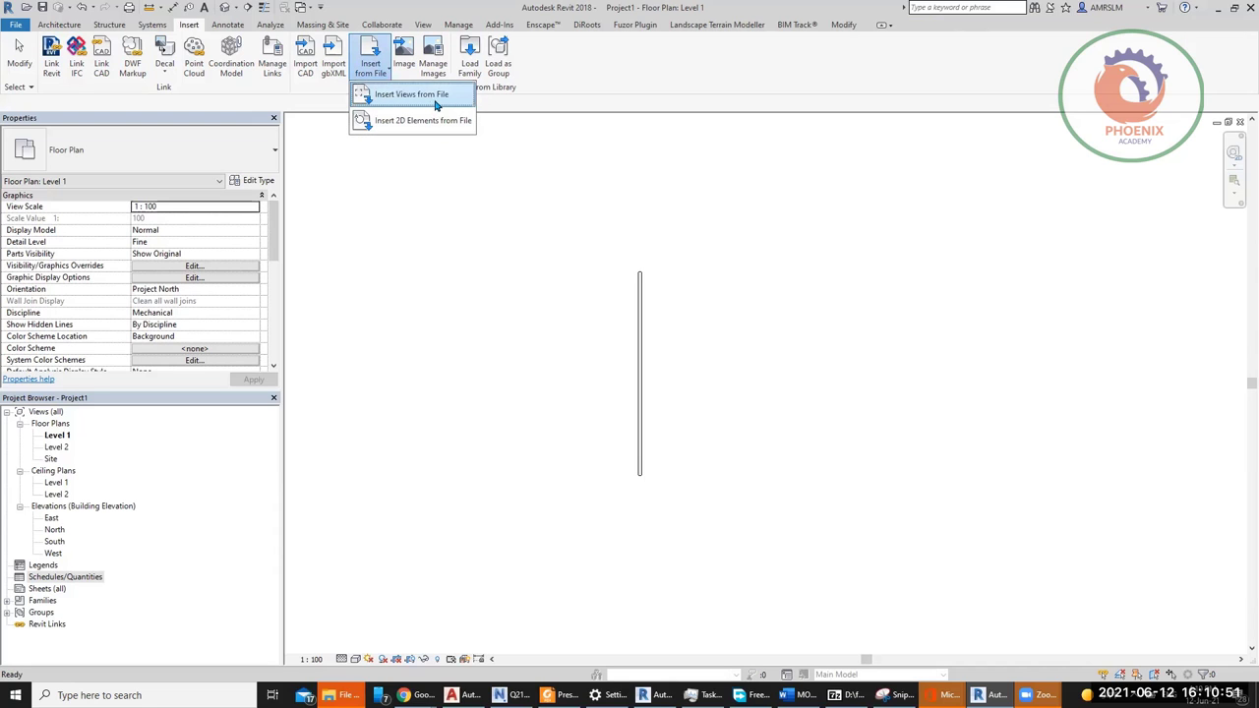
click(420, 98)
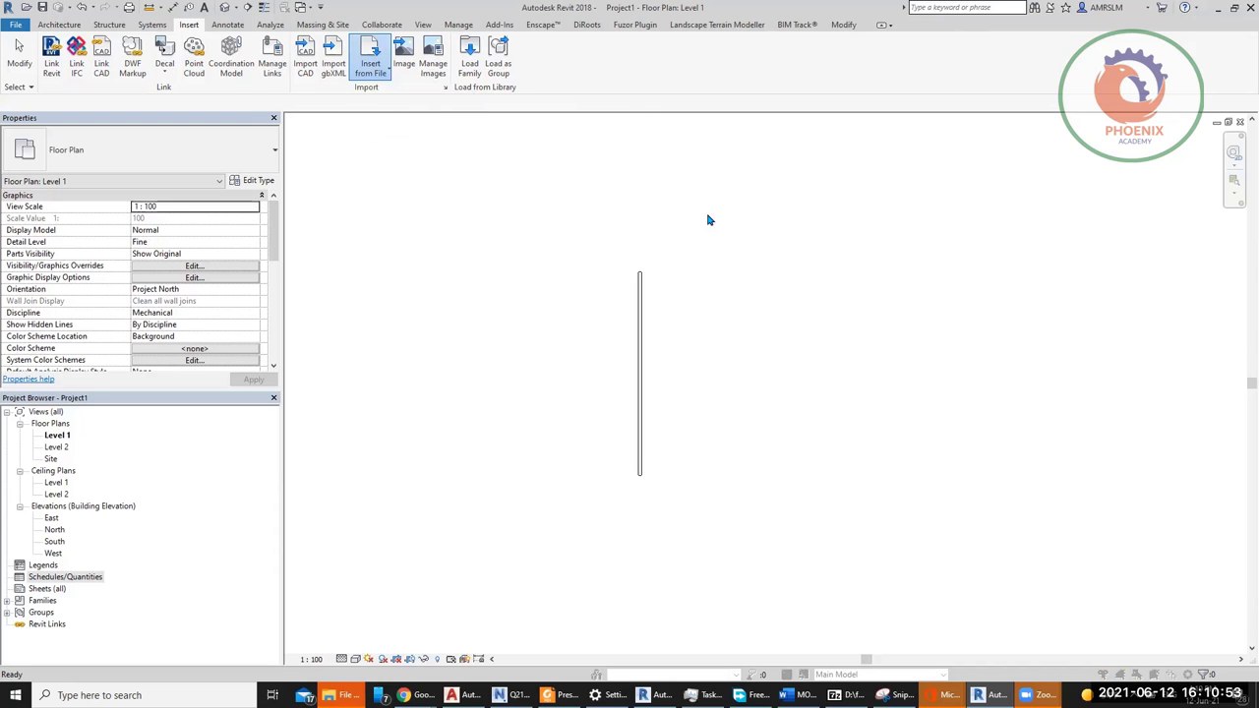
scroll(743, 363, down, 8)
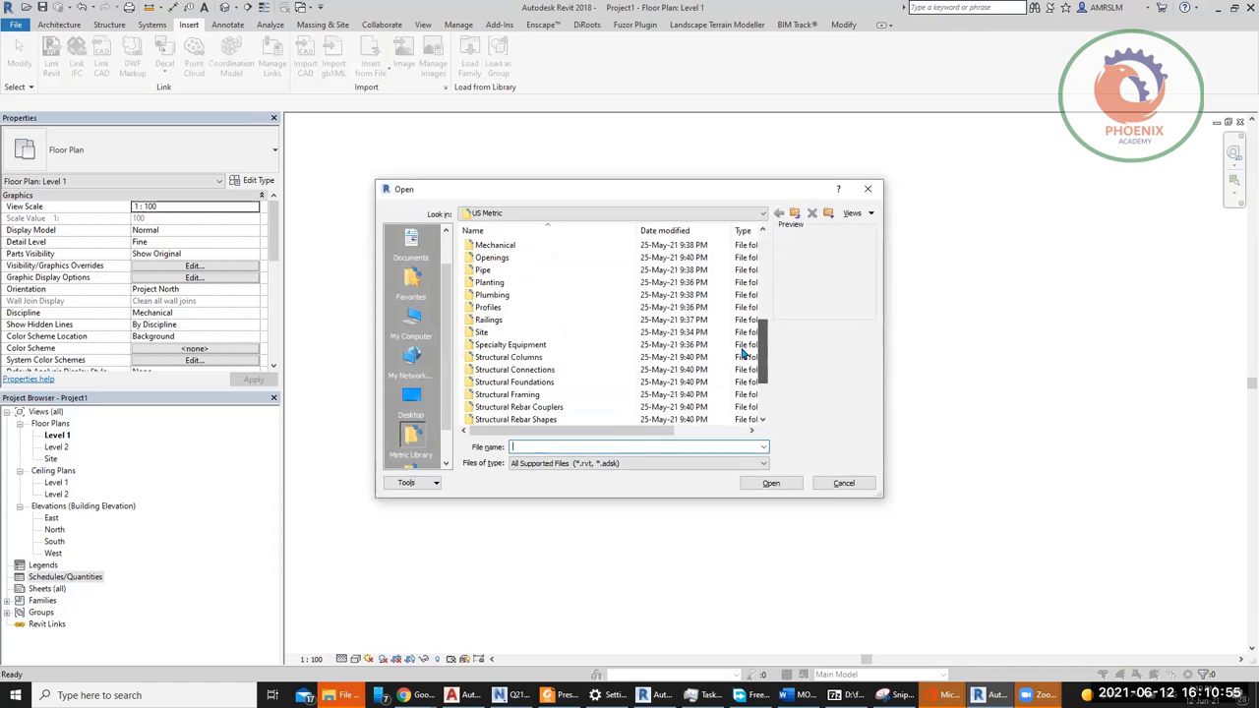
click(425, 407)
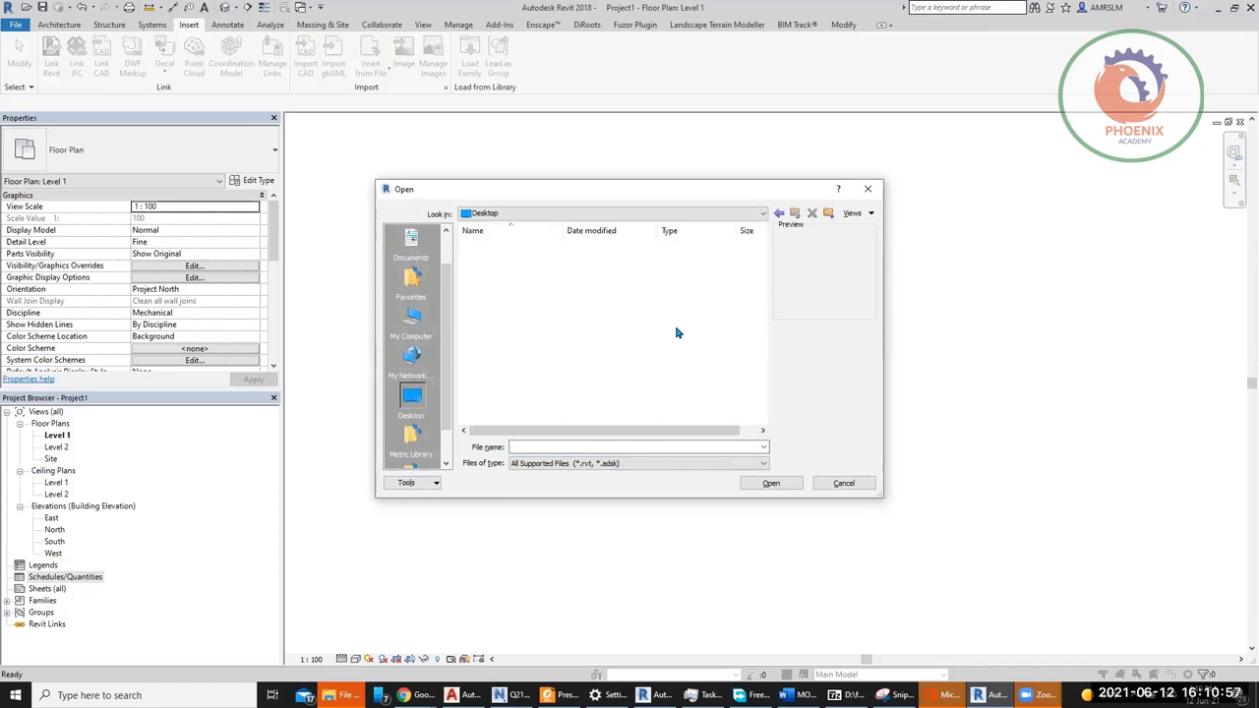
scroll(759, 269, down, 4)
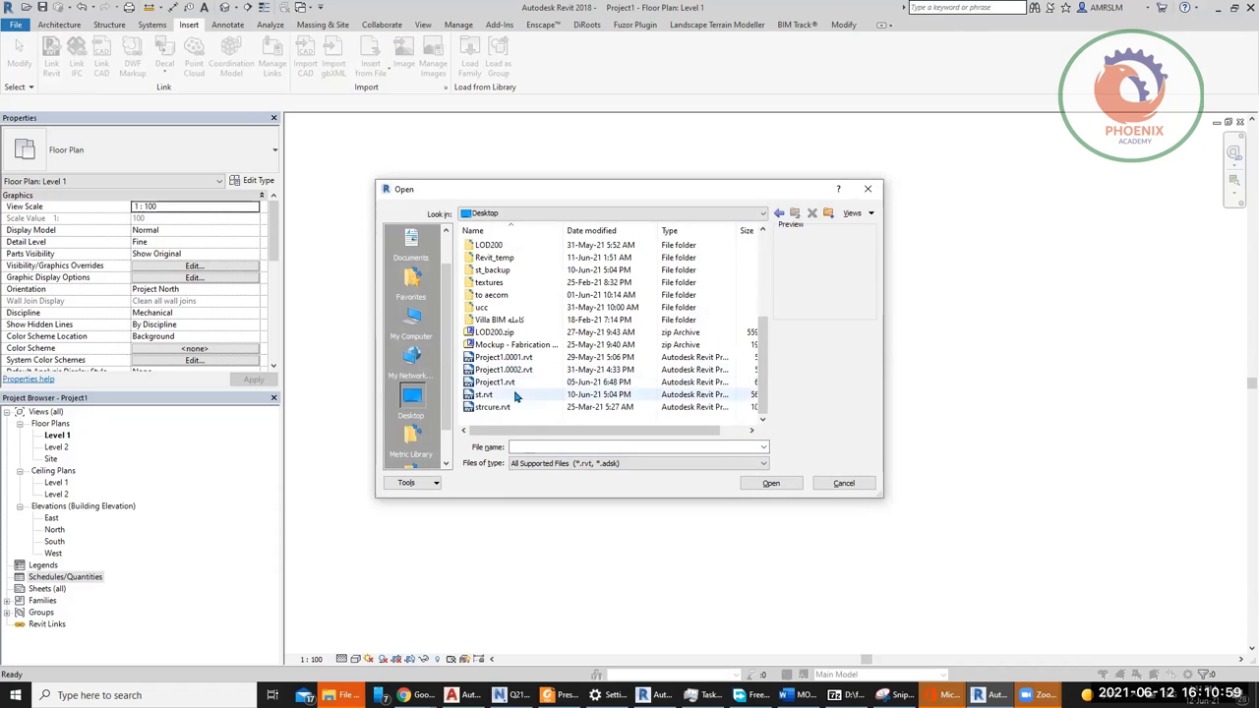
click(595, 214)
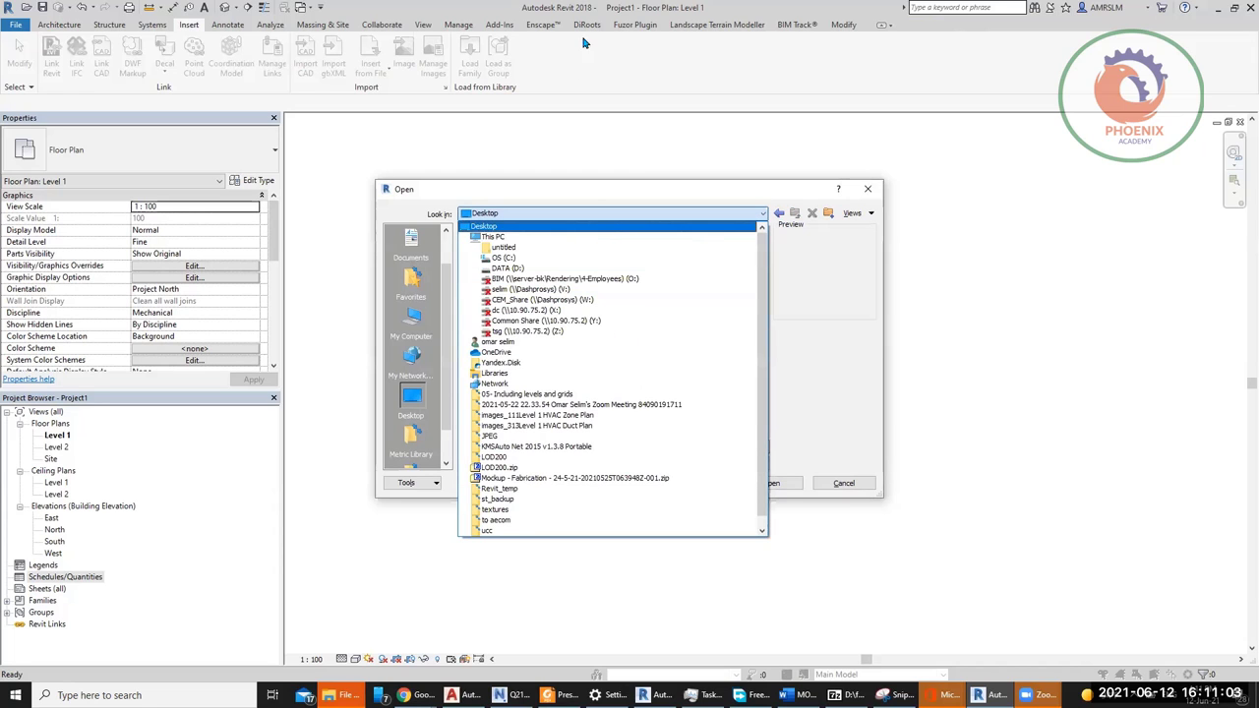
click(605, 269)
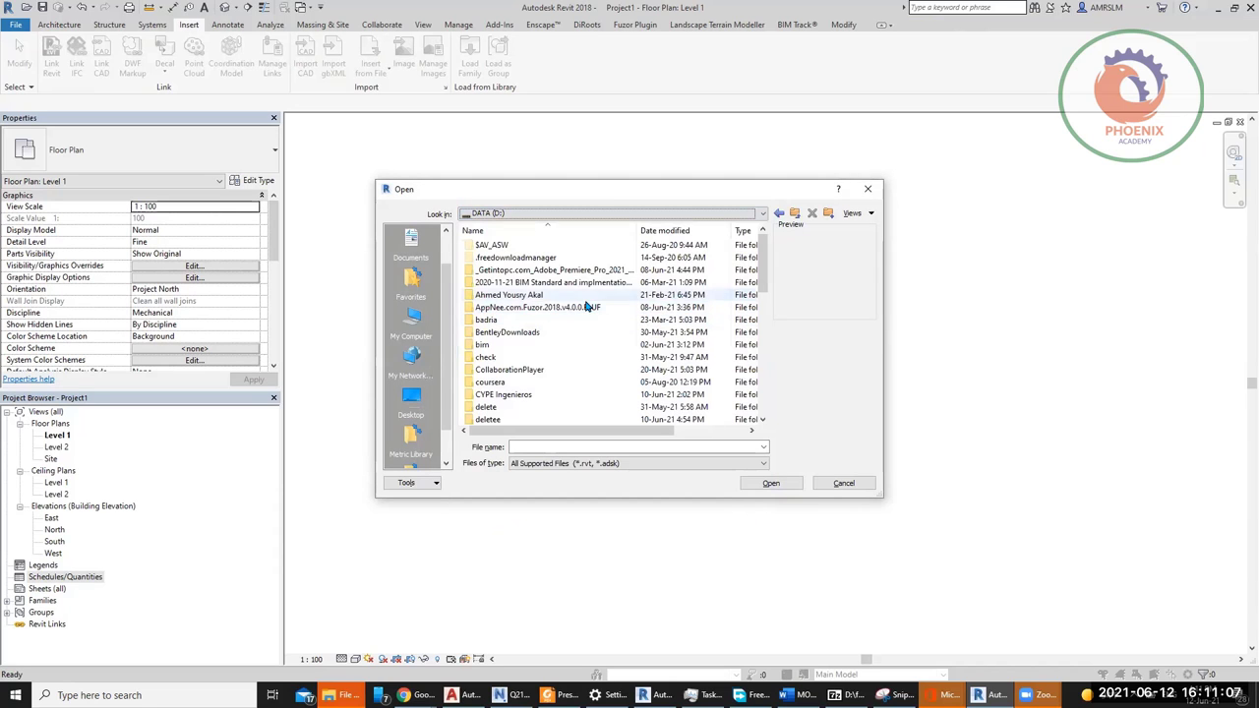
Step: Open S09-WBC-00GE-UCC-AR-BIM-00001_1.rvt from the BIM MODELS folder under freelancer, UCC bus station, bus station, CDE and WBC as the view source
key(f)
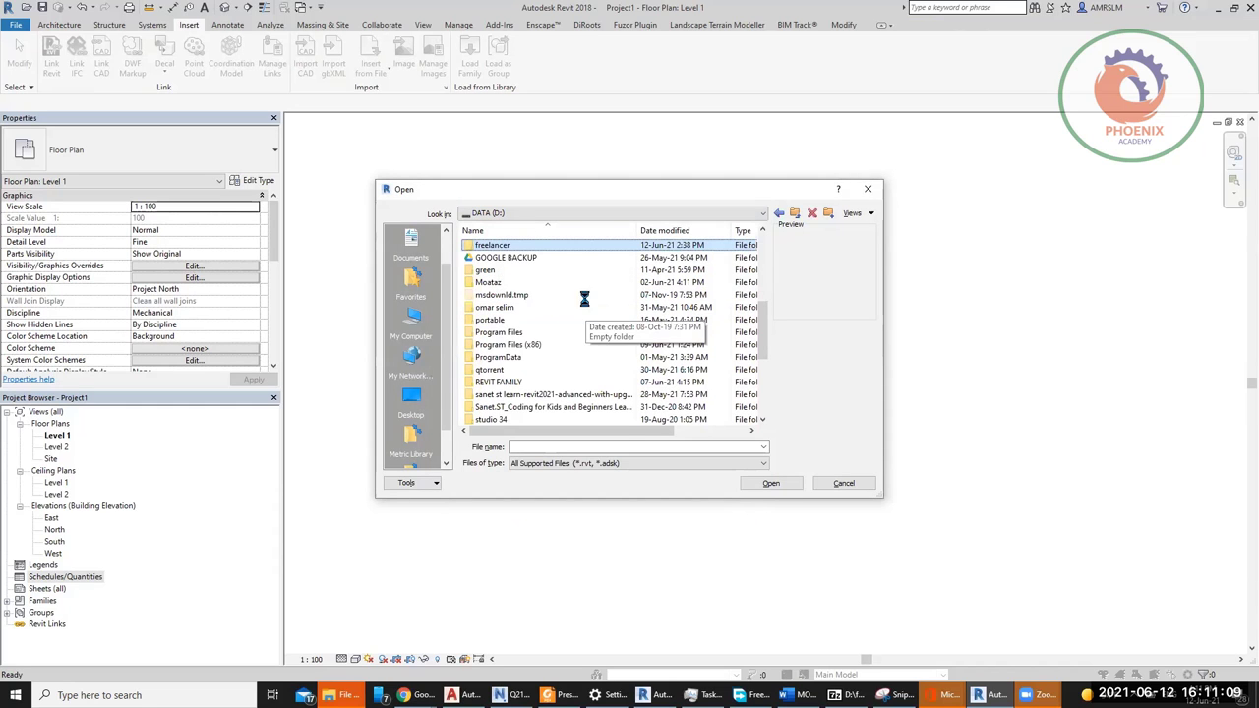
key(Return)
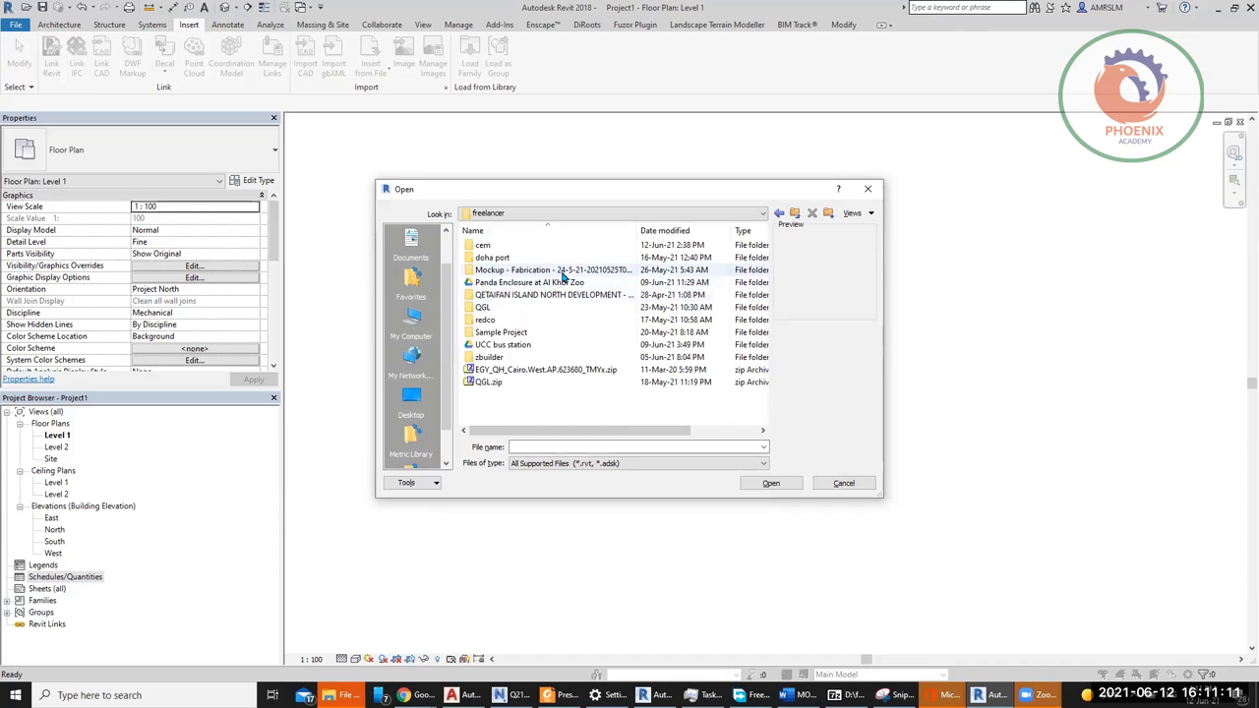
double_click(517, 344)
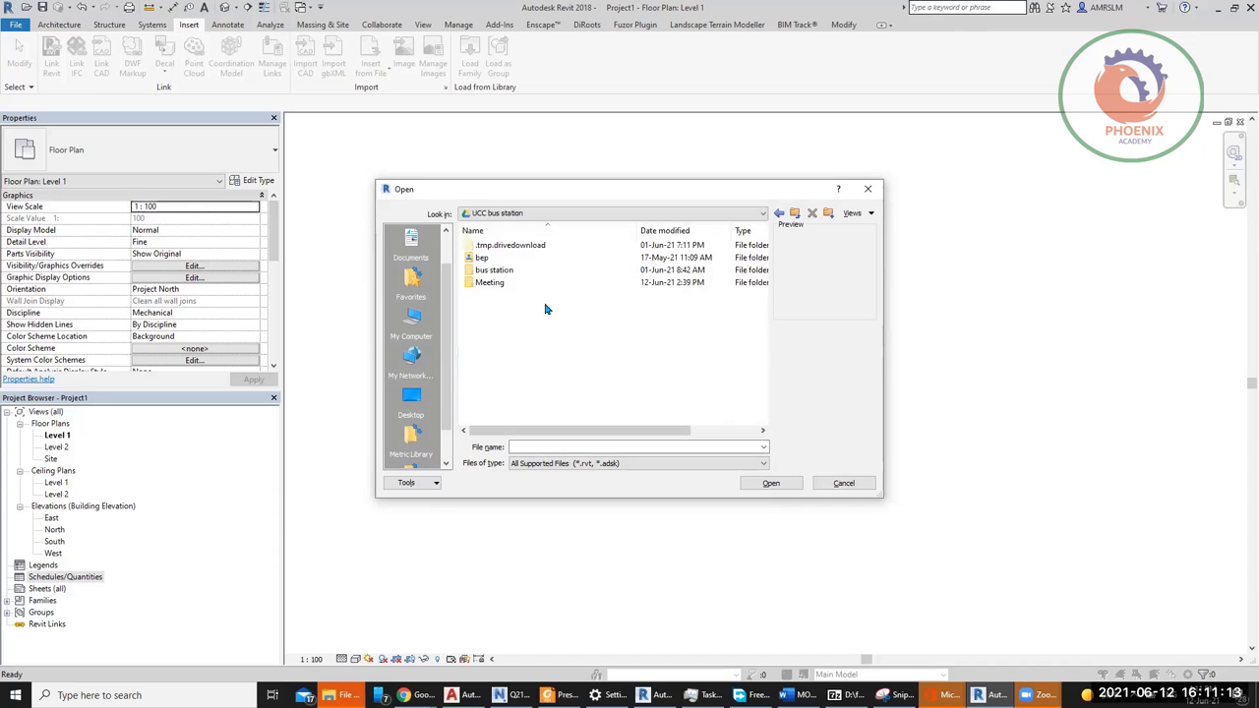
click(494, 272)
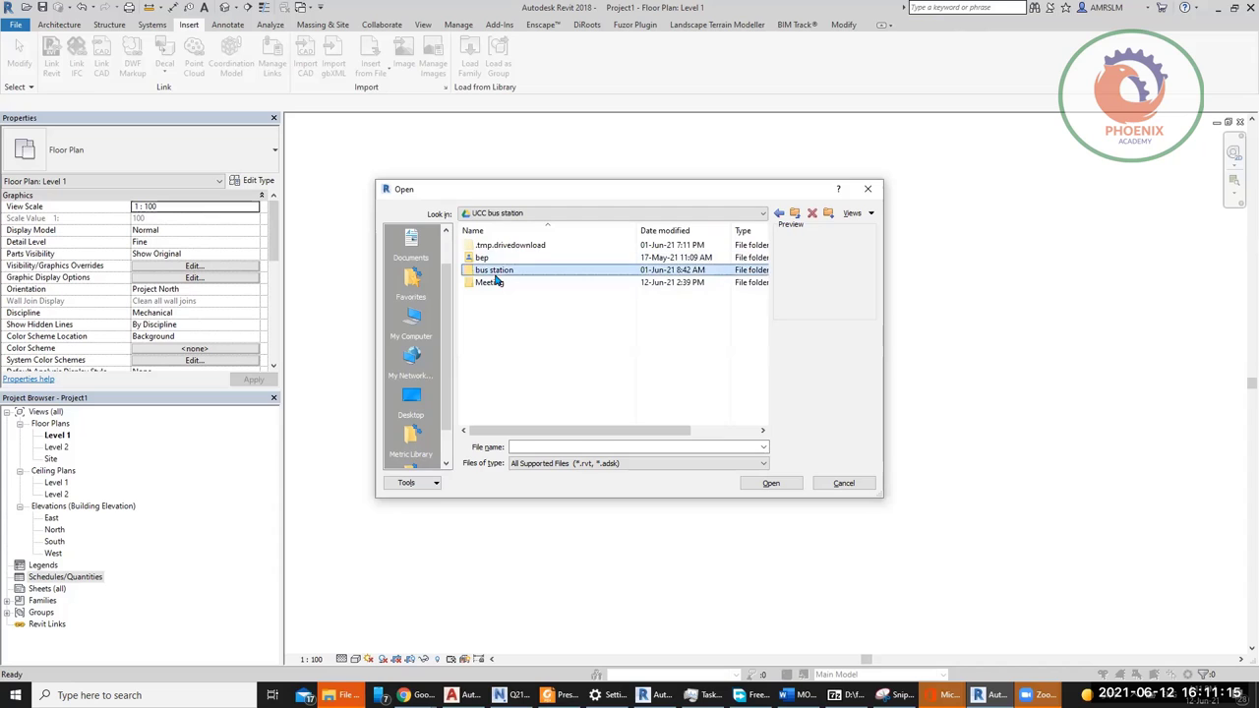
double_click(495, 273)
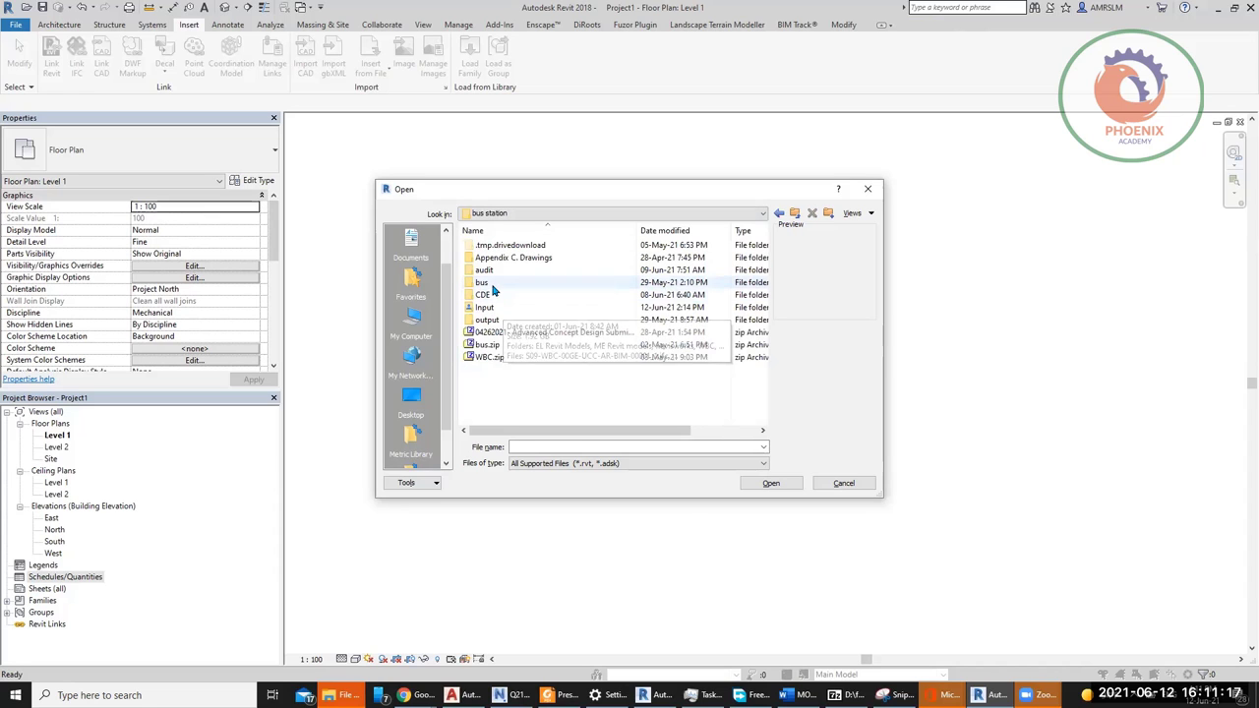
double_click(491, 293)
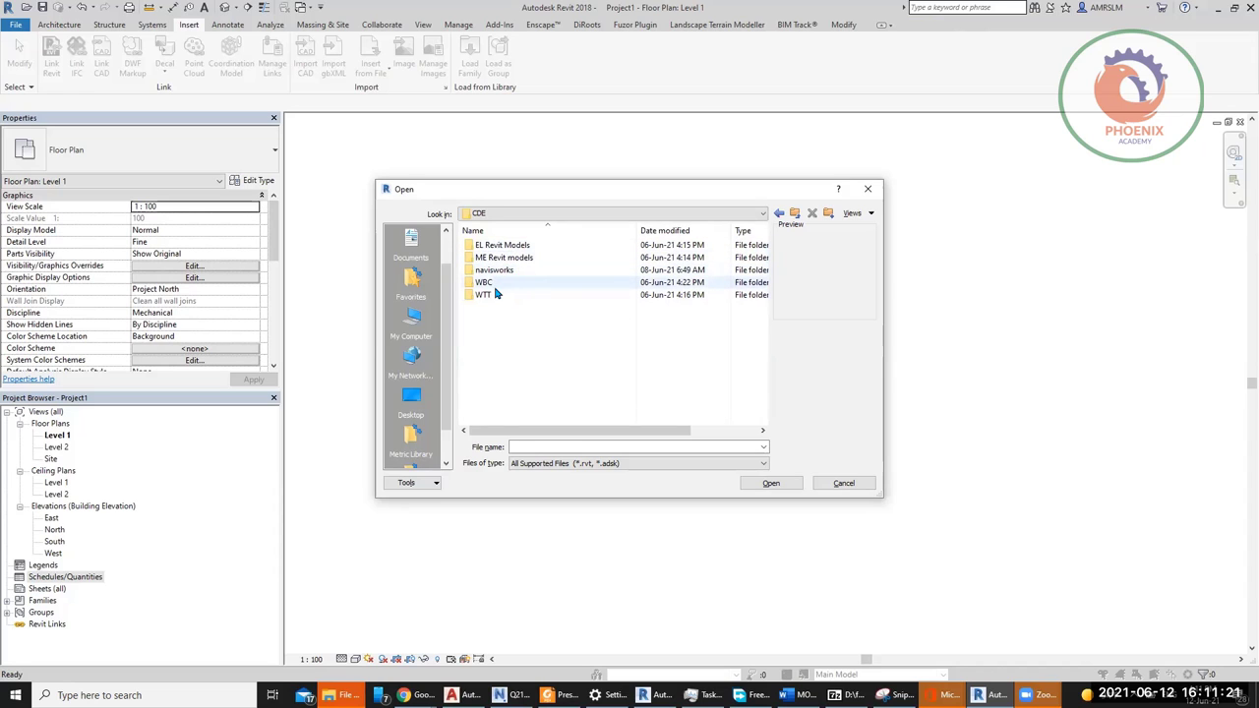
double_click(492, 283)
click(499, 246)
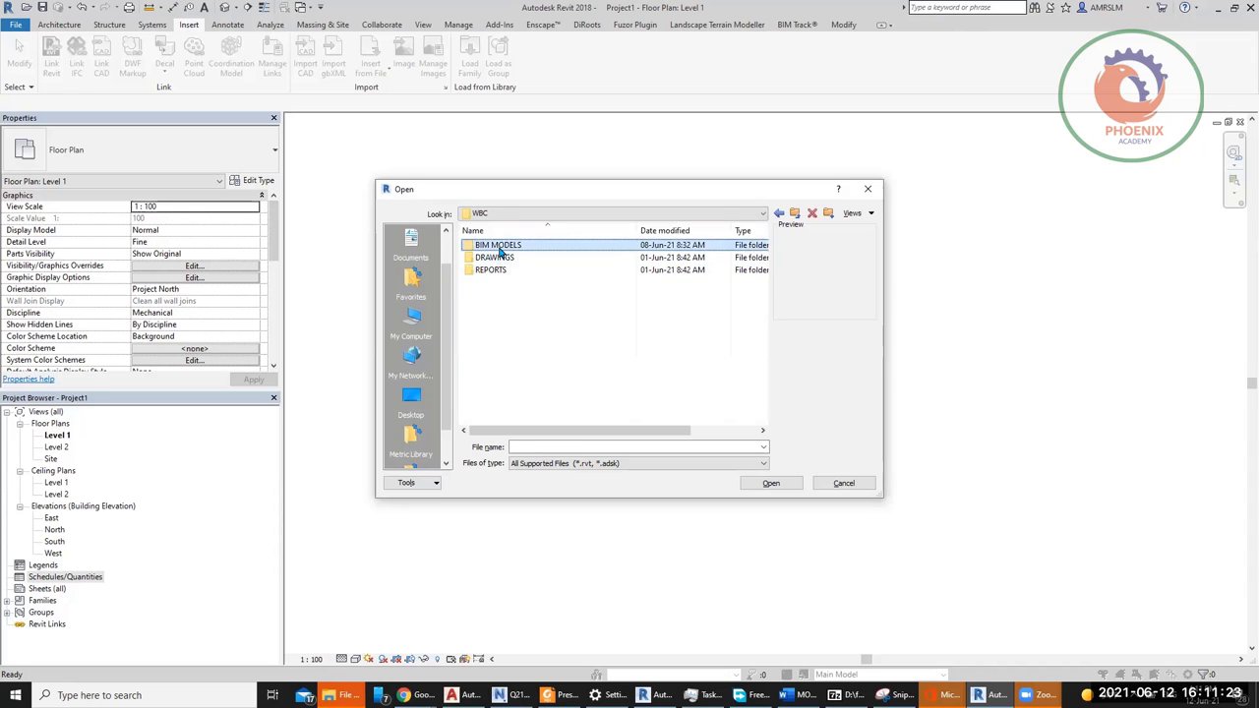
double_click(498, 246)
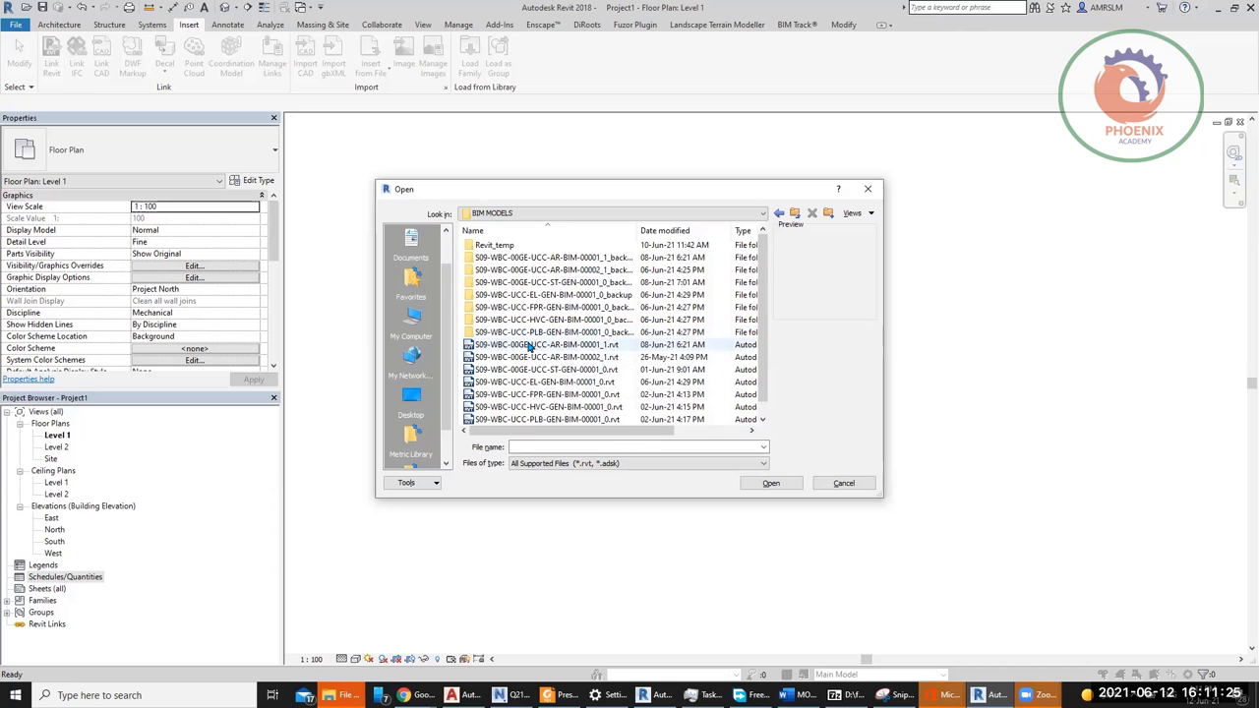
click(529, 346)
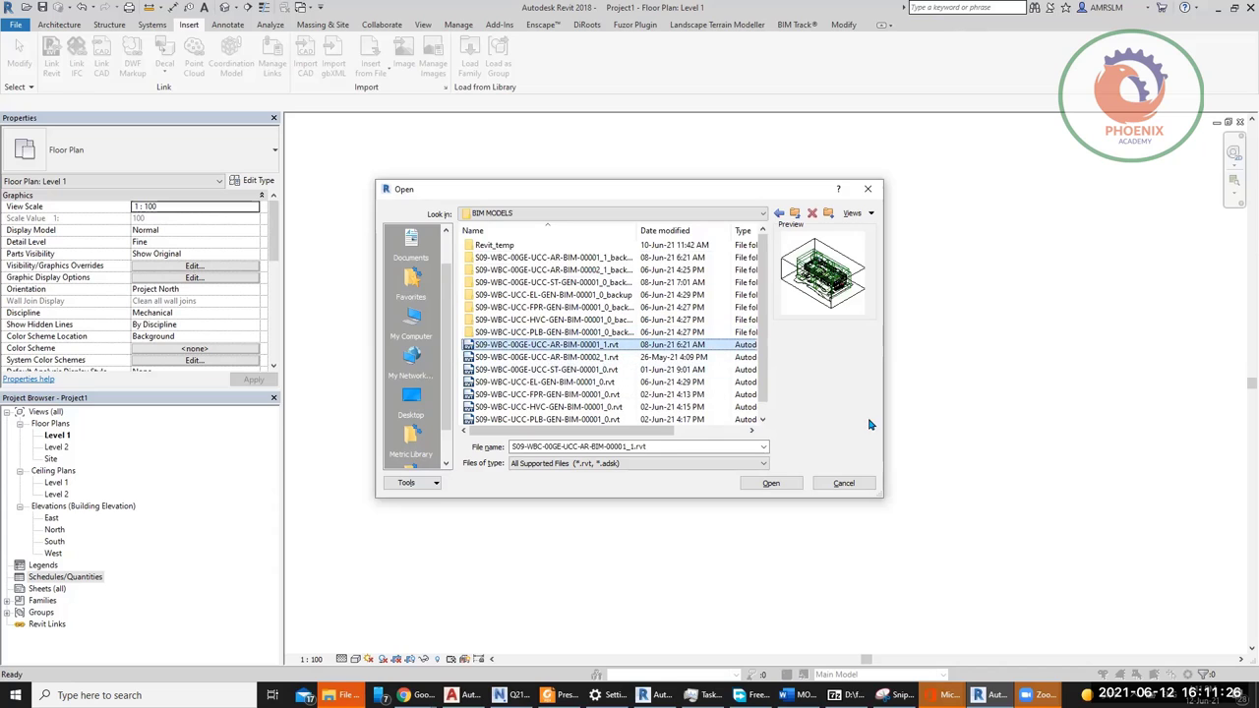
click(771, 484)
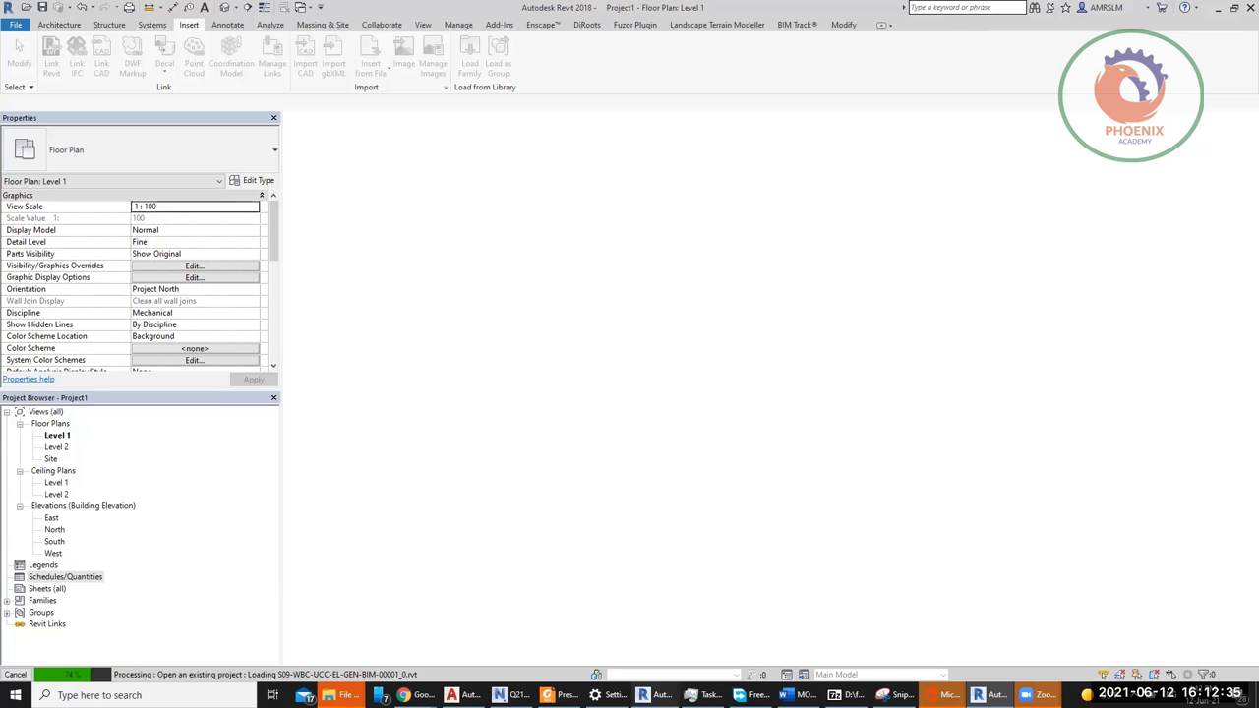
click(656, 695)
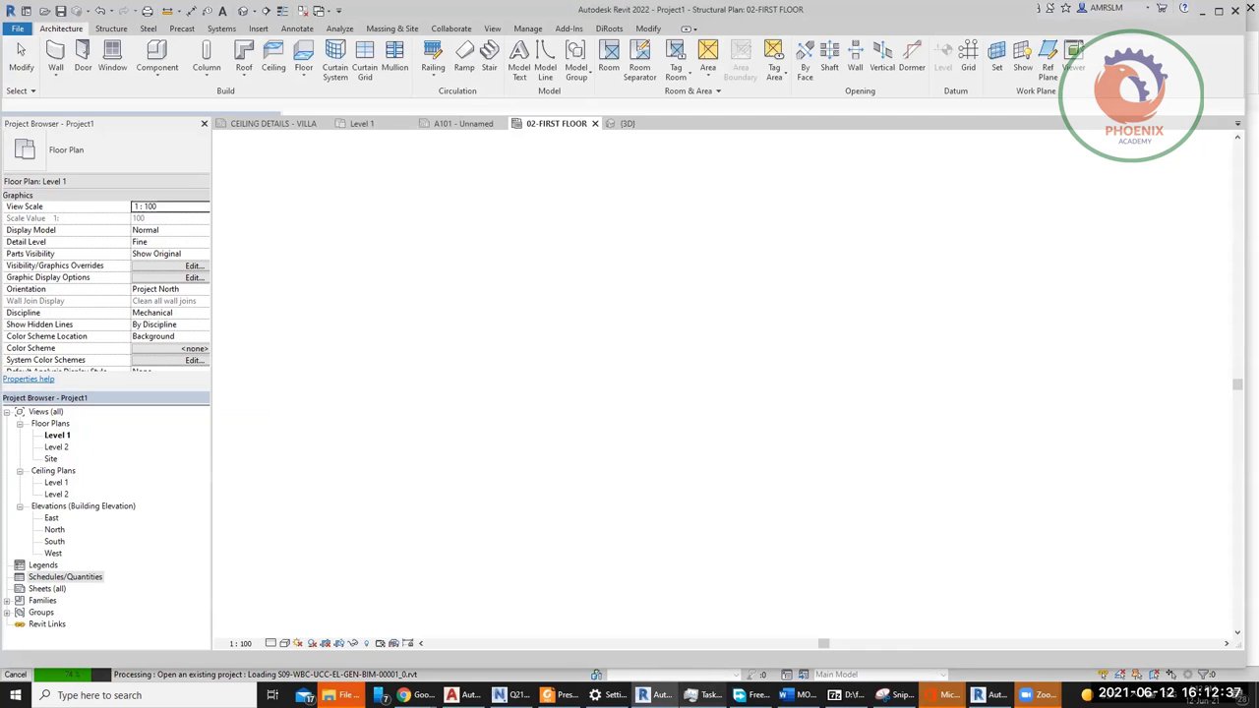
click(1201, 11)
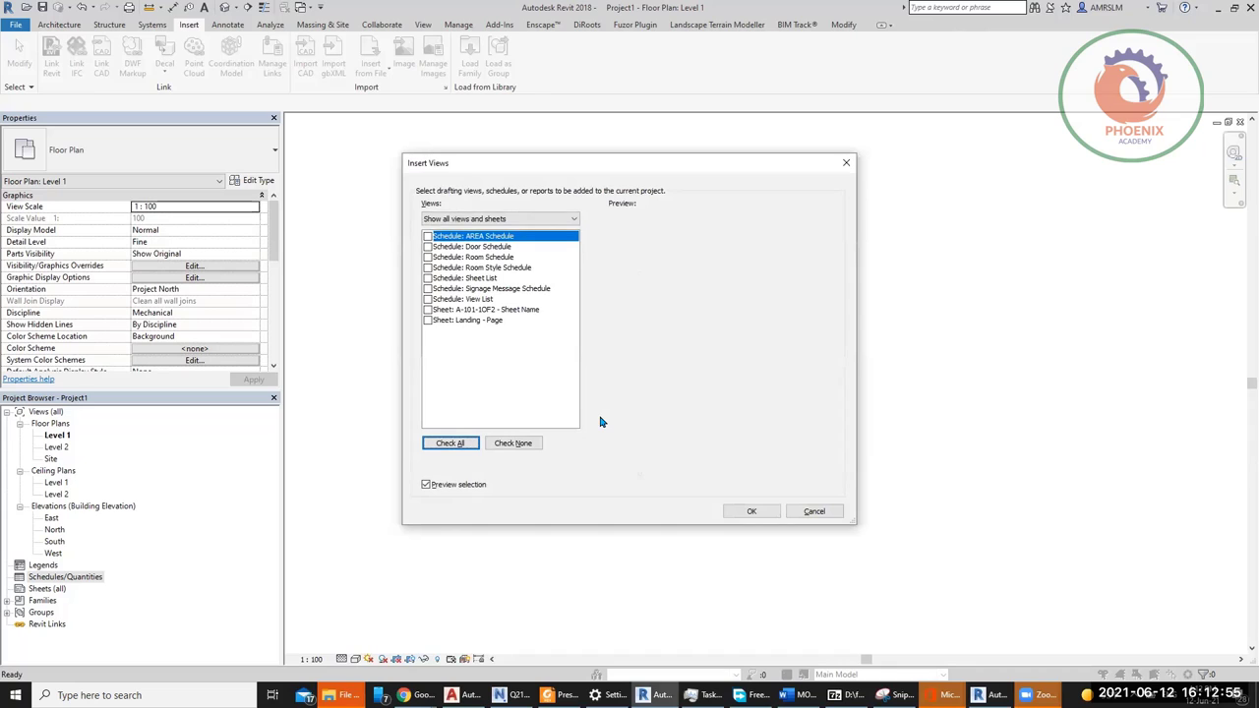
Step: Mark the AREA, Door, Room, Room Style and Signage Message schedules plus the Sheet List and View List for insertion
click(426, 237)
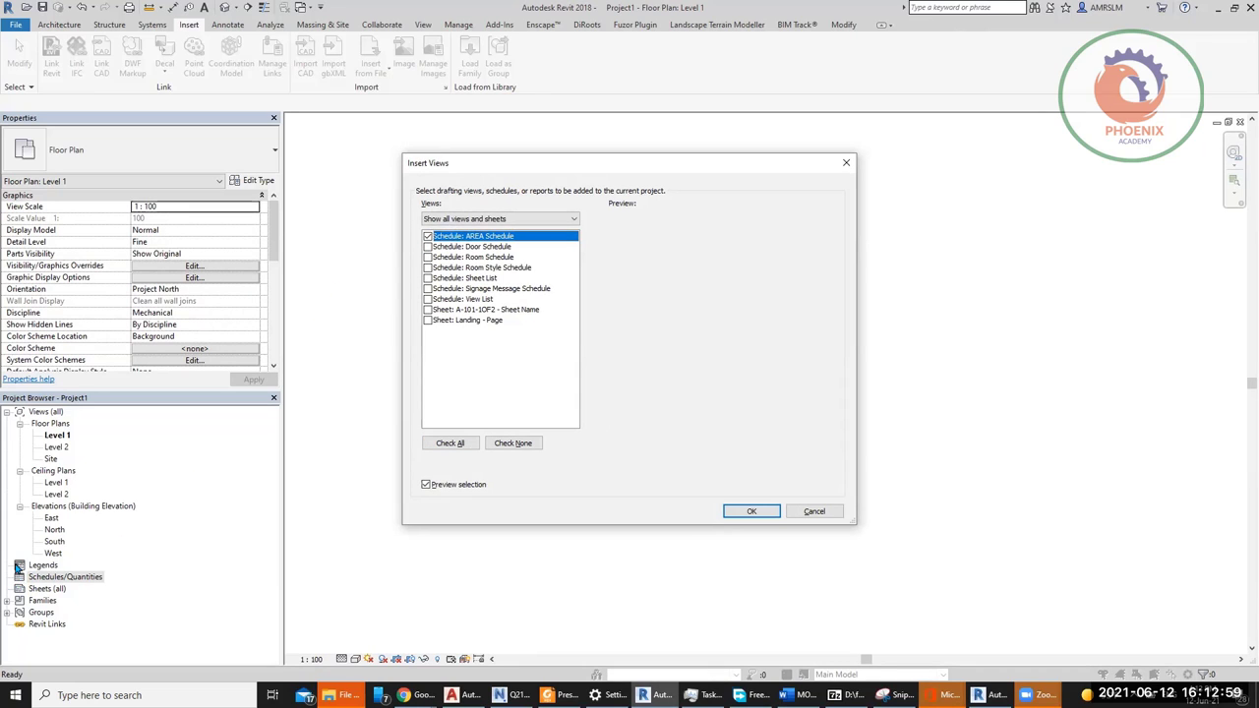
click(427, 246)
click(427, 256)
click(427, 268)
click(427, 278)
click(427, 288)
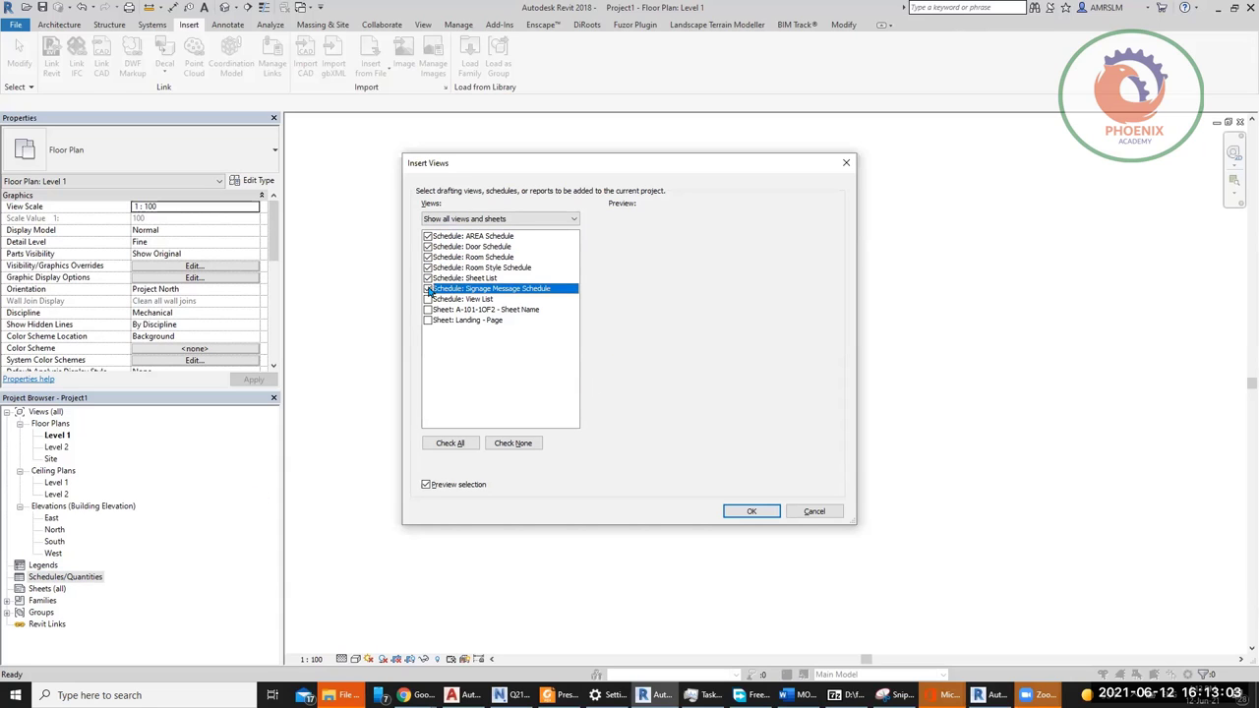
click(427, 299)
Step: Include sheets A-101-1OF2 - Sheet Name and Landing - Page, and insert all marked views, keeping the current project's duplicate types
click(428, 310)
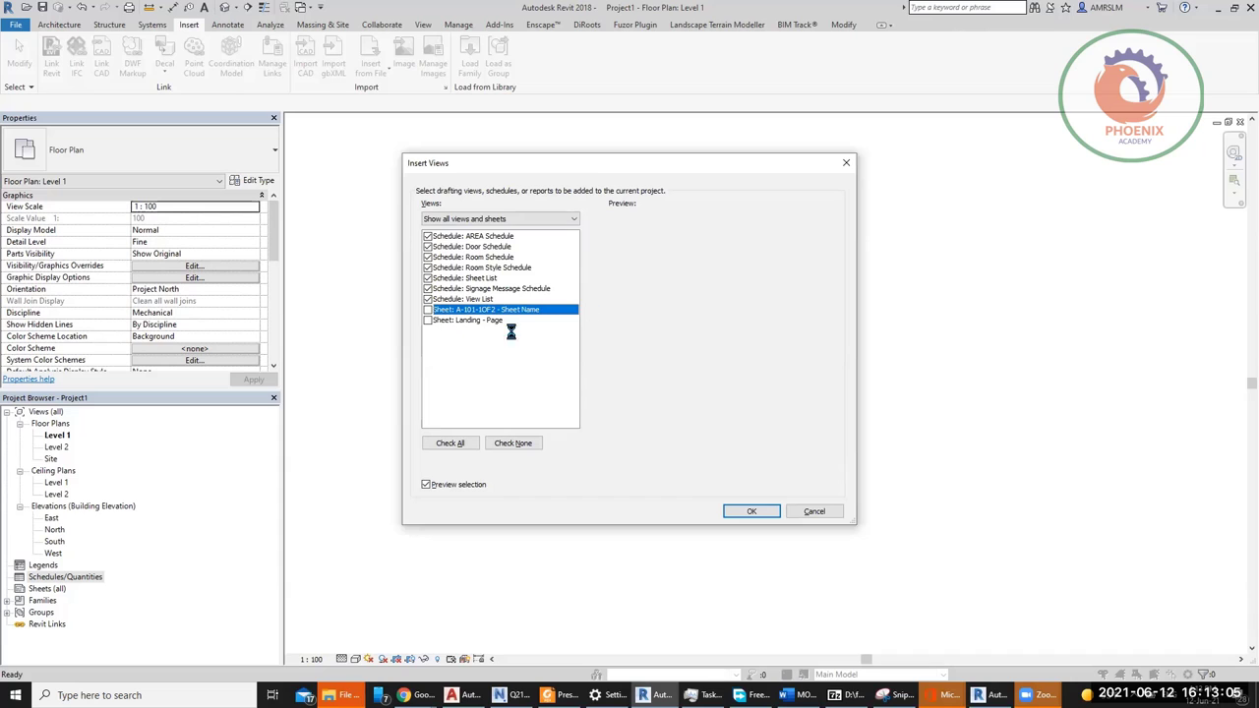
click(458, 301)
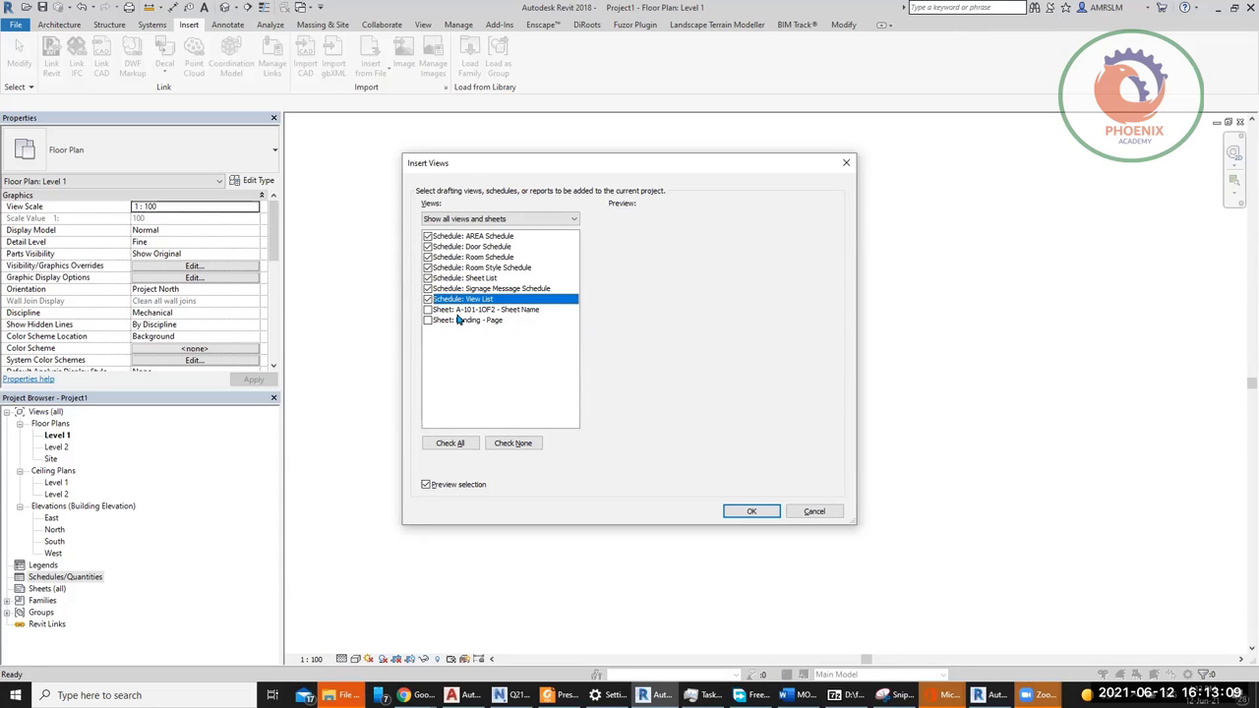
click(428, 309)
click(427, 321)
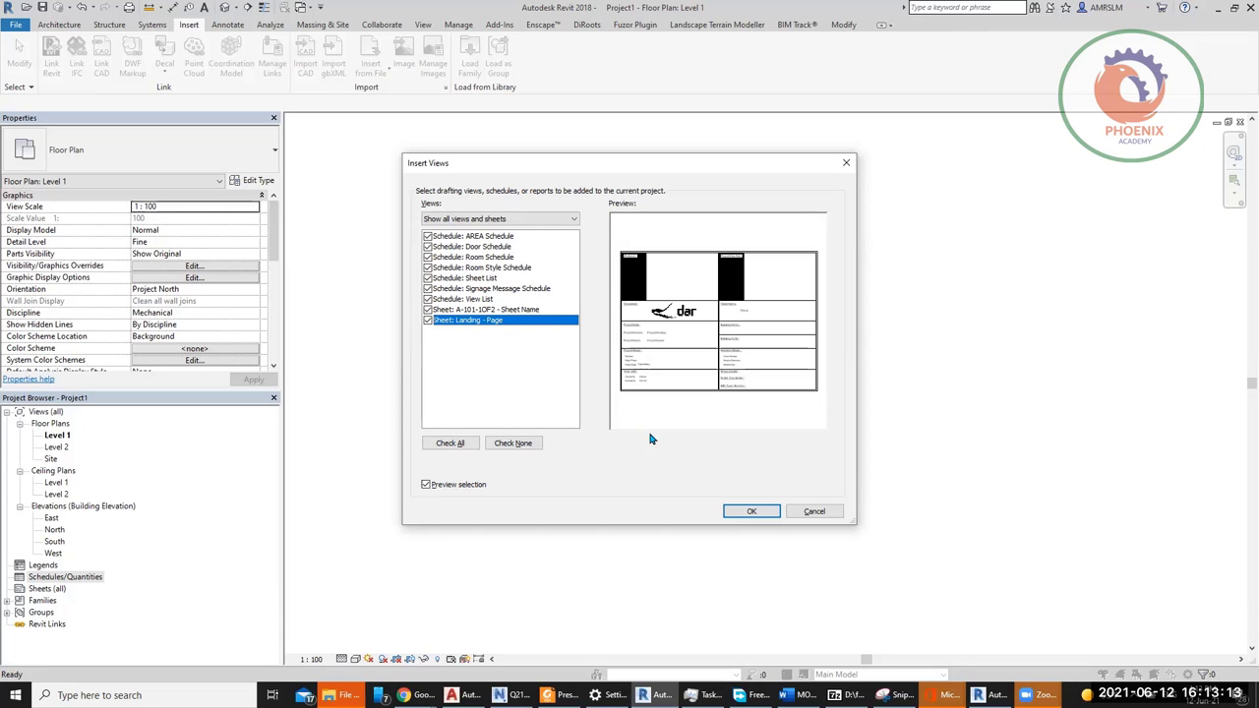
click(450, 442)
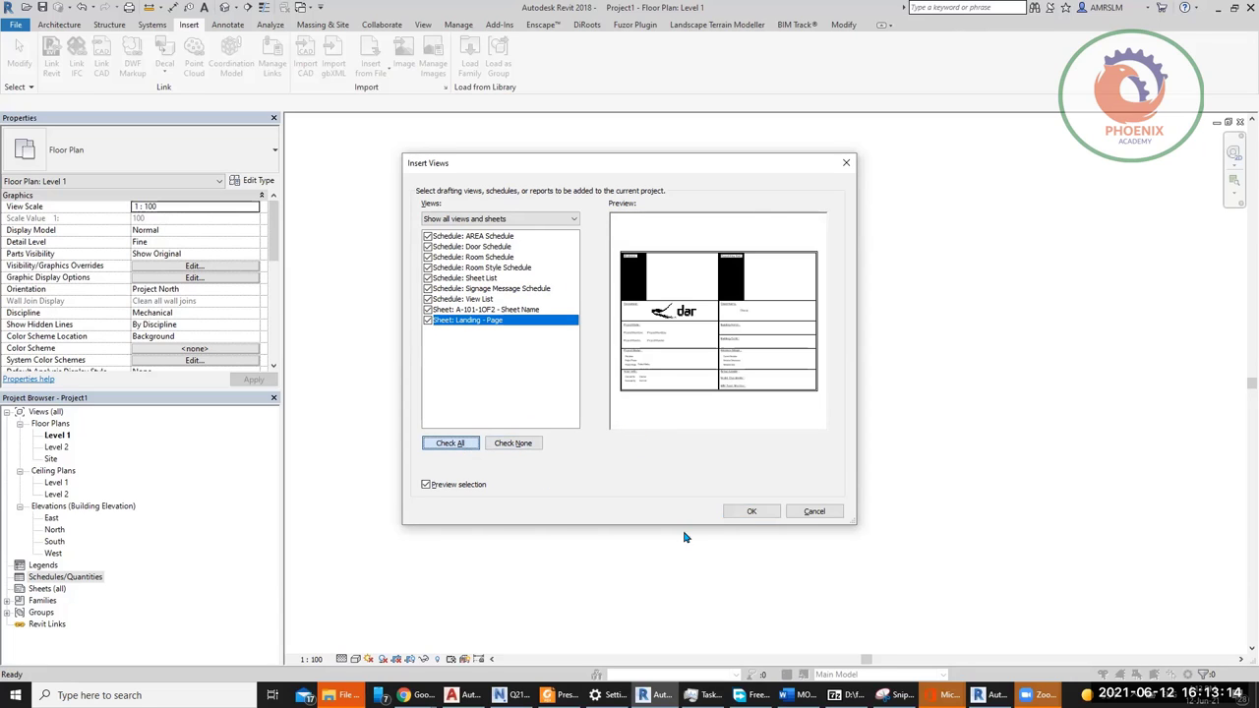
click(751, 512)
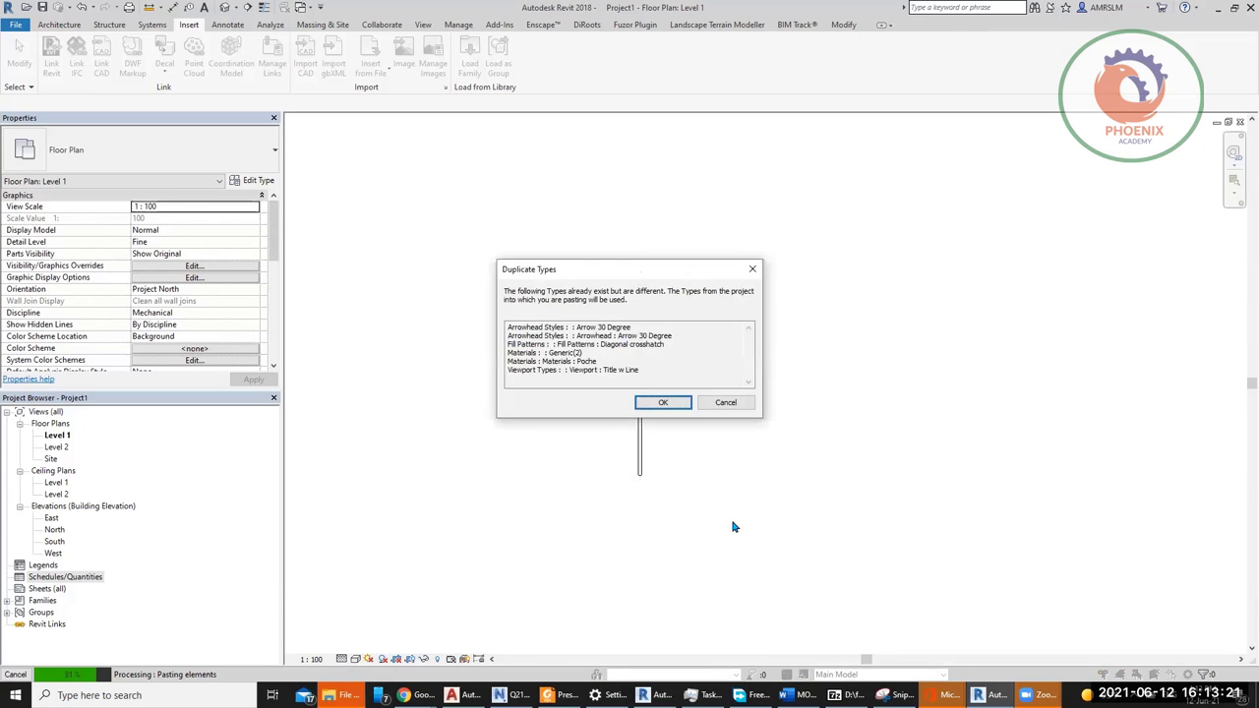
click(679, 402)
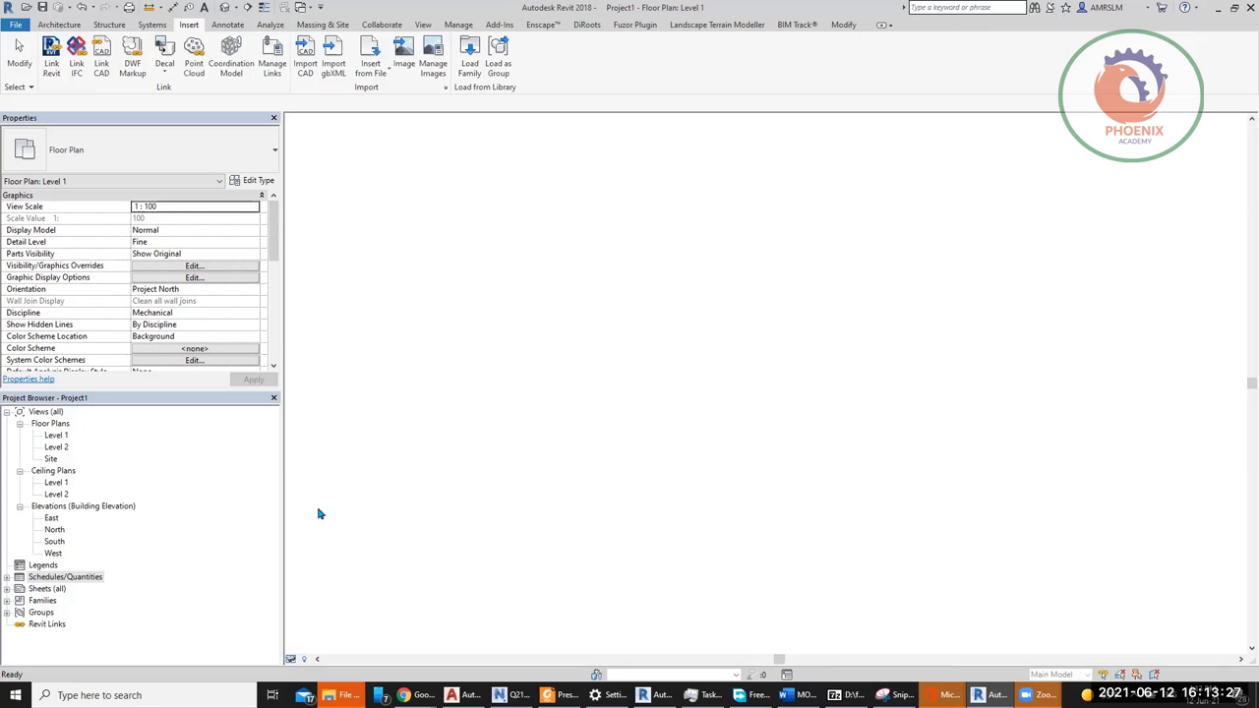
Step: View the inserted AREA Schedule and Room Schedule, and select the Level 1 floor plan in the project browser
double_click(78, 577)
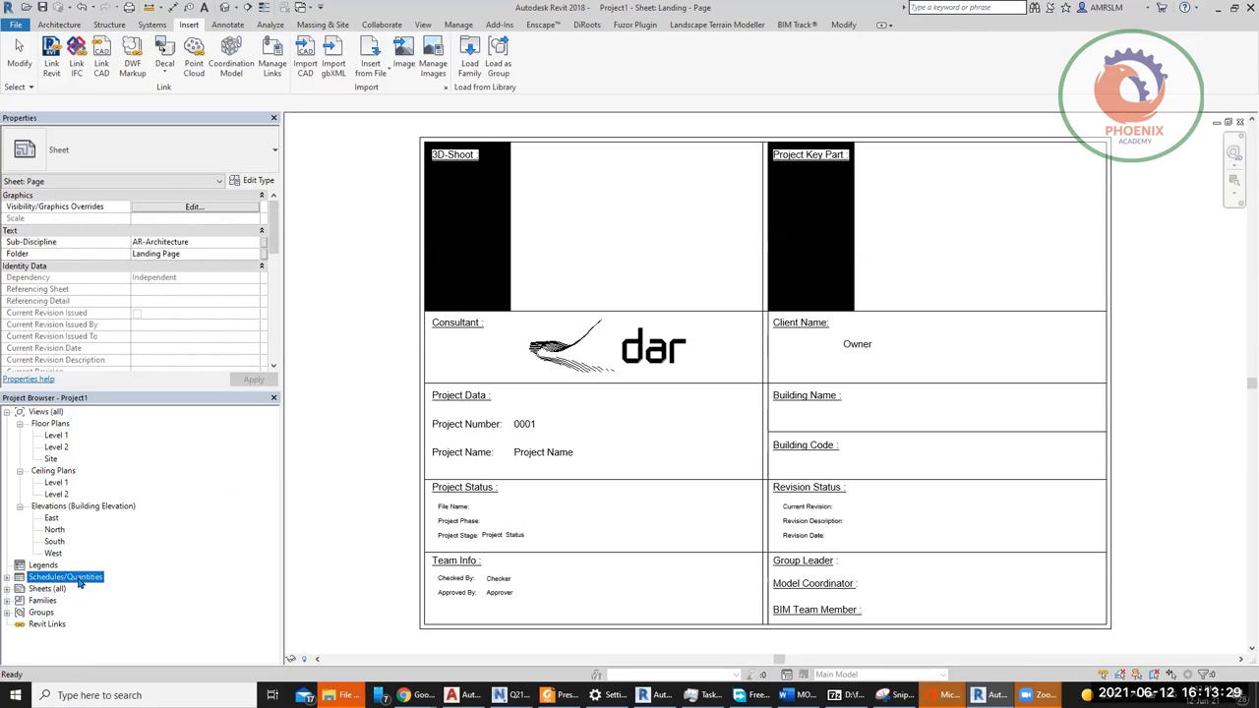
click(68, 589)
double_click(59, 589)
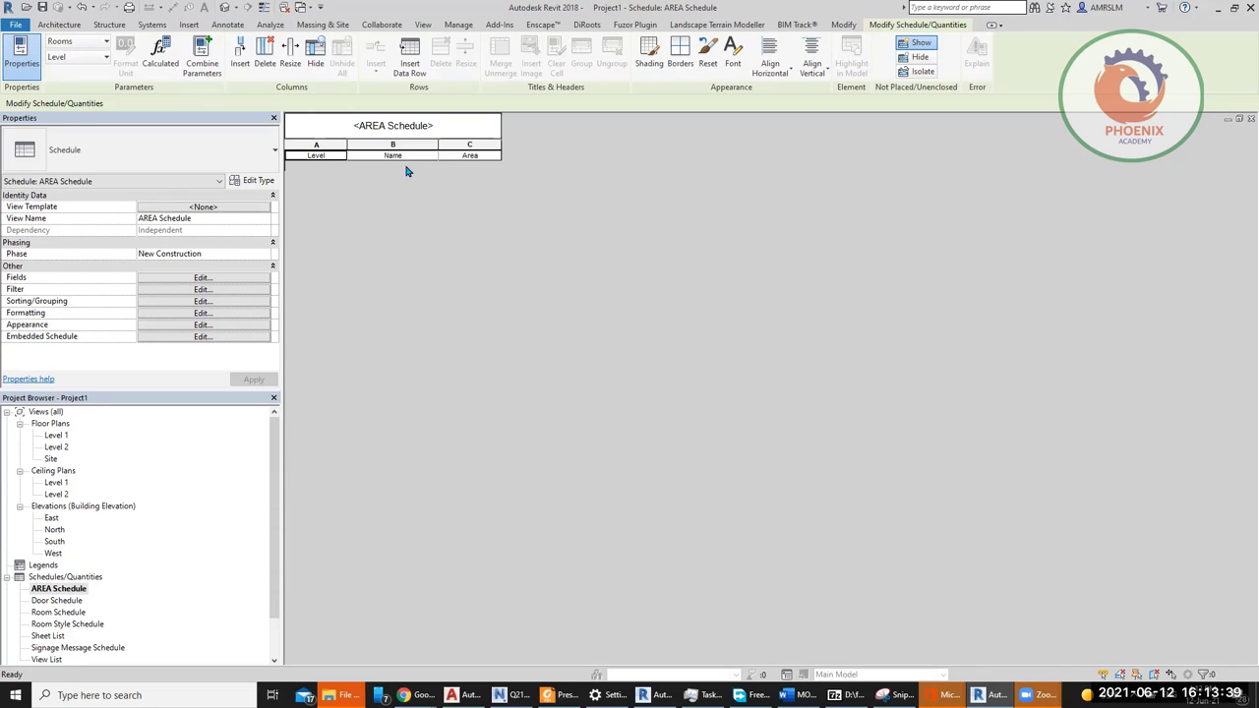
double_click(58, 611)
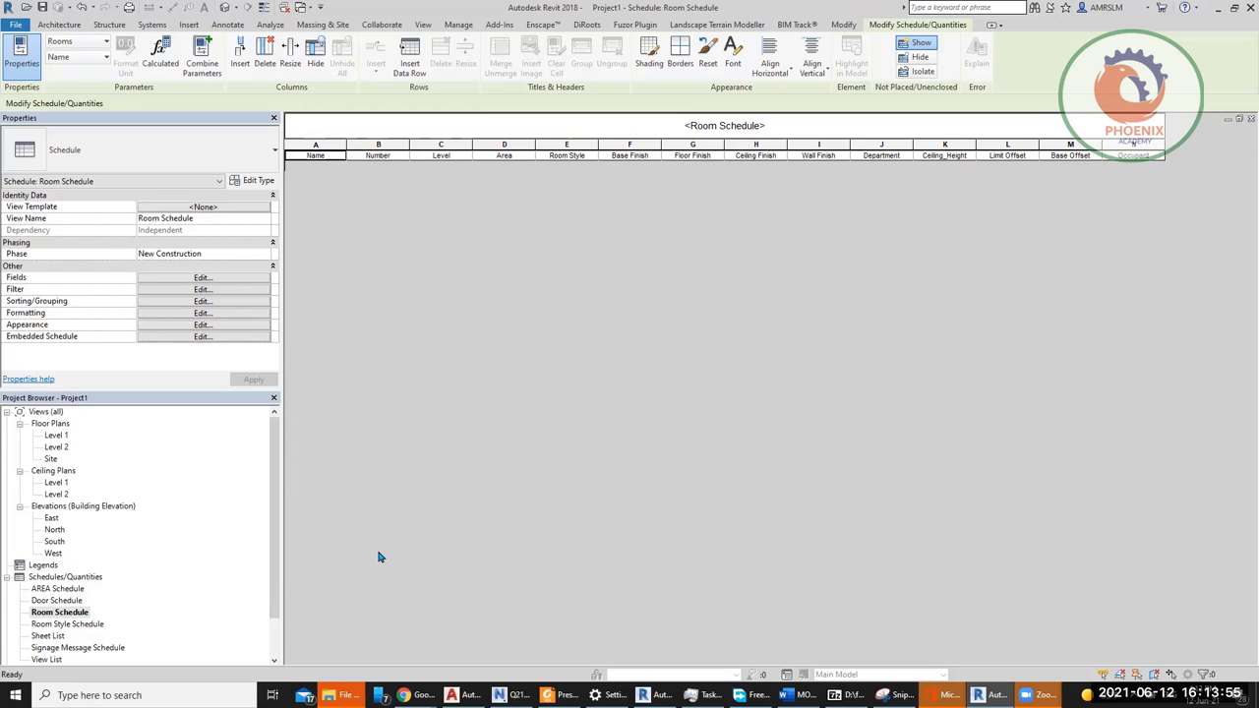
click(56, 435)
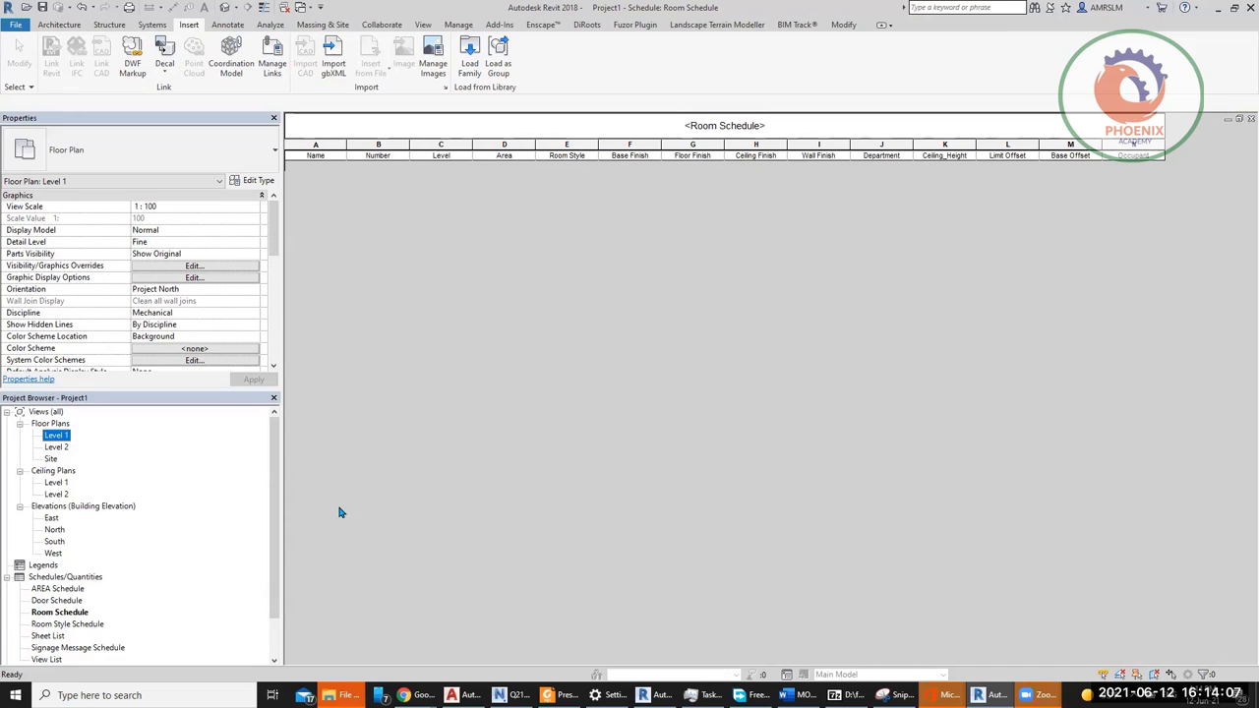
Step: Open the East elevation, set its detail level to Fine, and delete the oval duct between Level 1 and Level 2
double_click(51, 518)
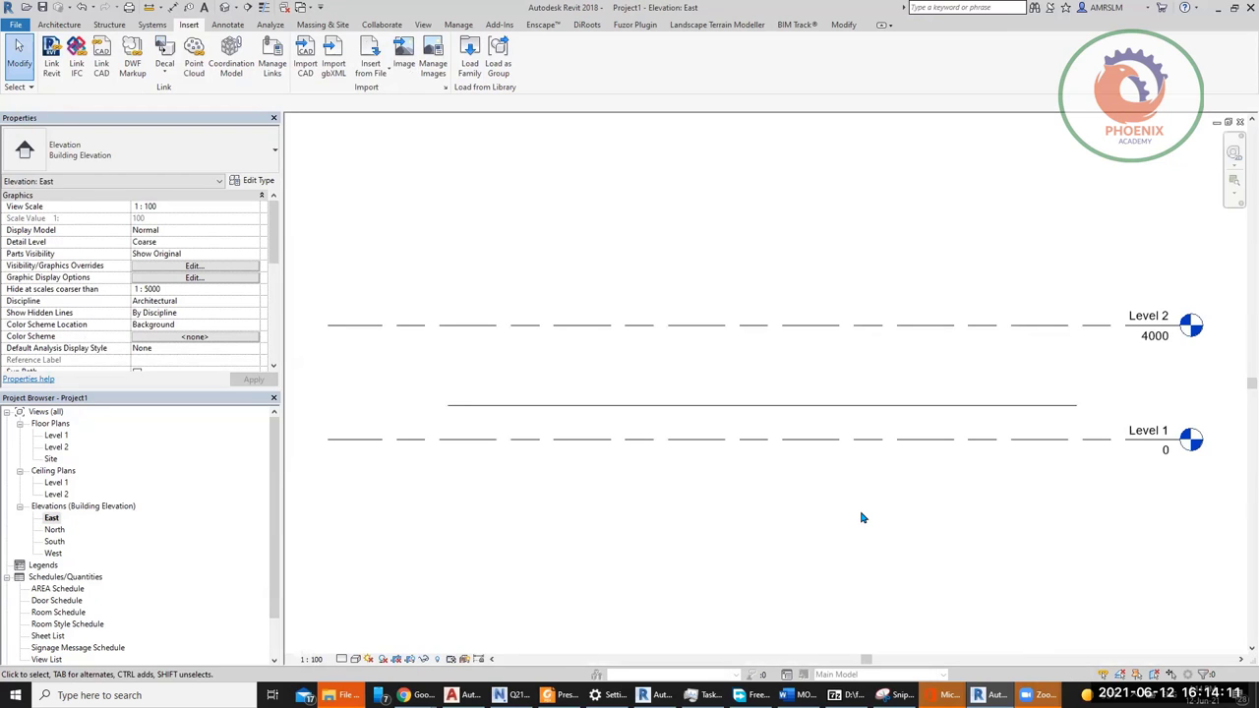
click(719, 404)
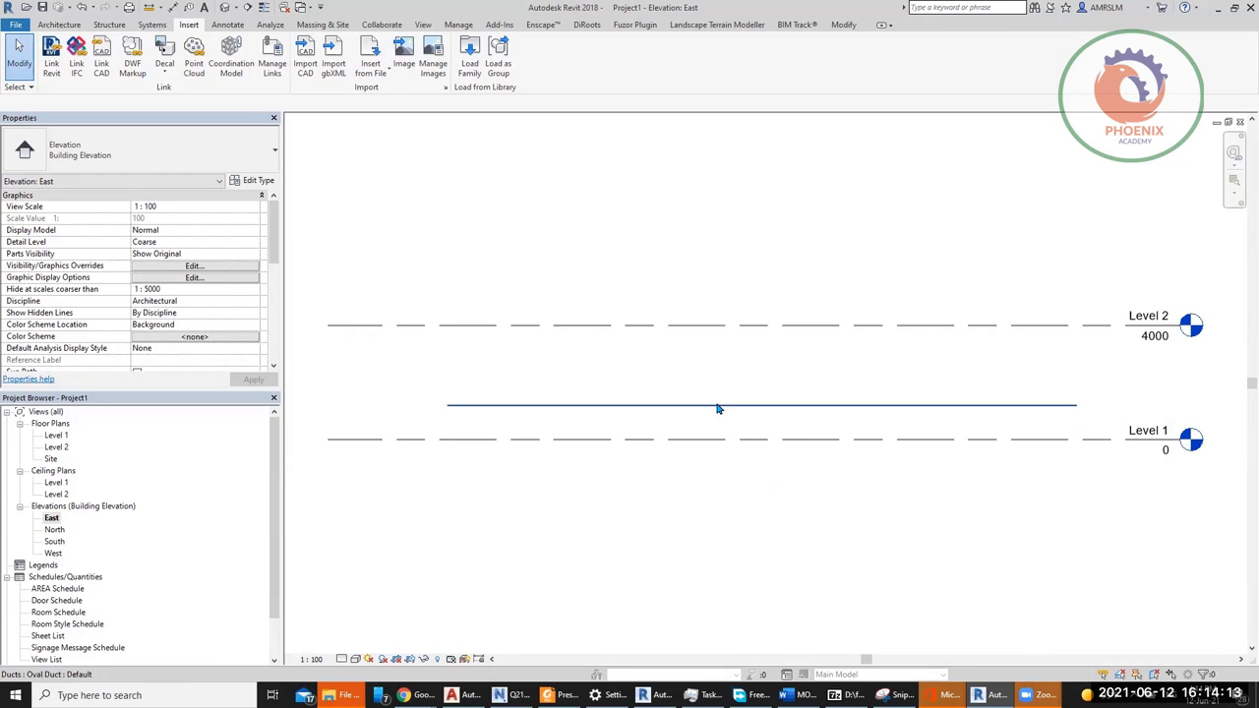
click(712, 414)
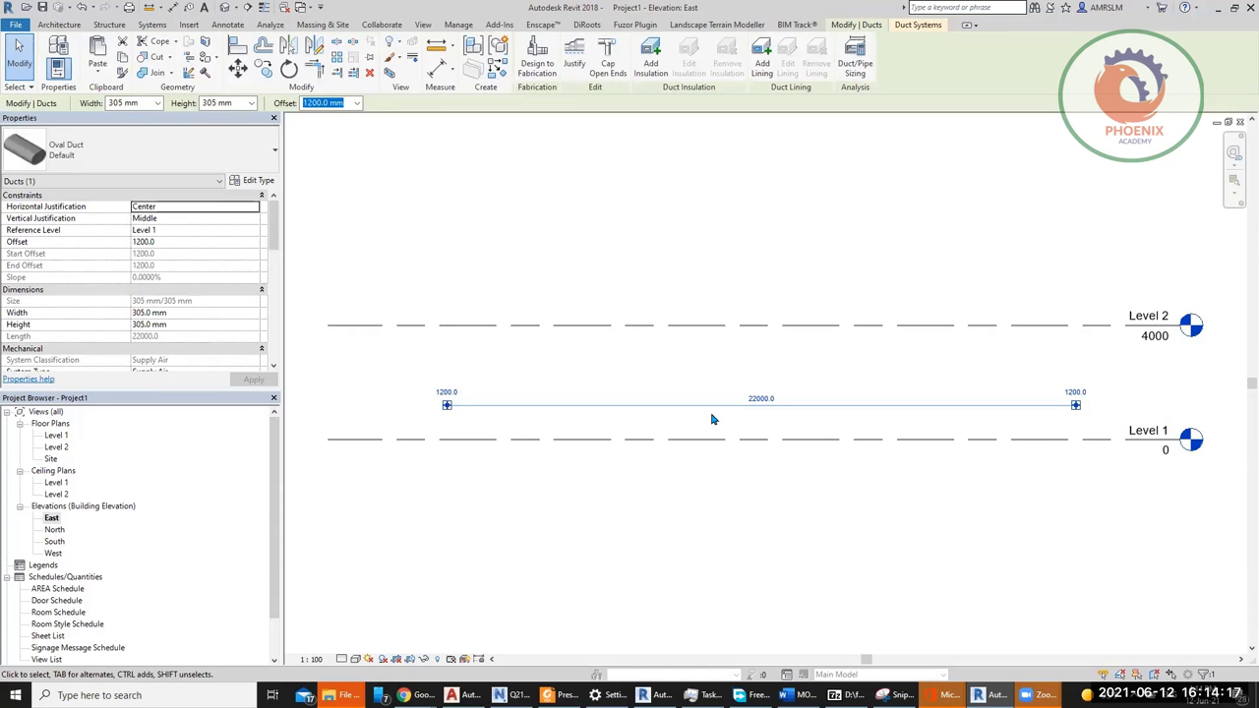
click(342, 659)
click(352, 645)
key(Escape)
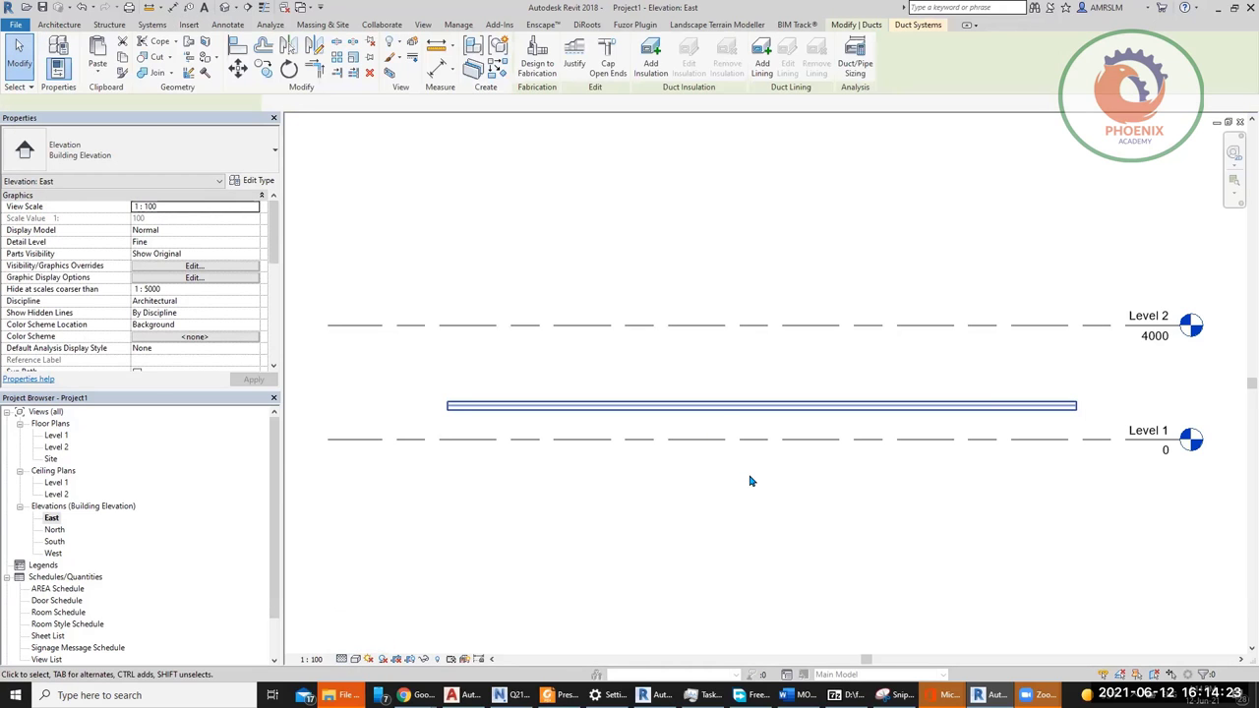
key(Delete)
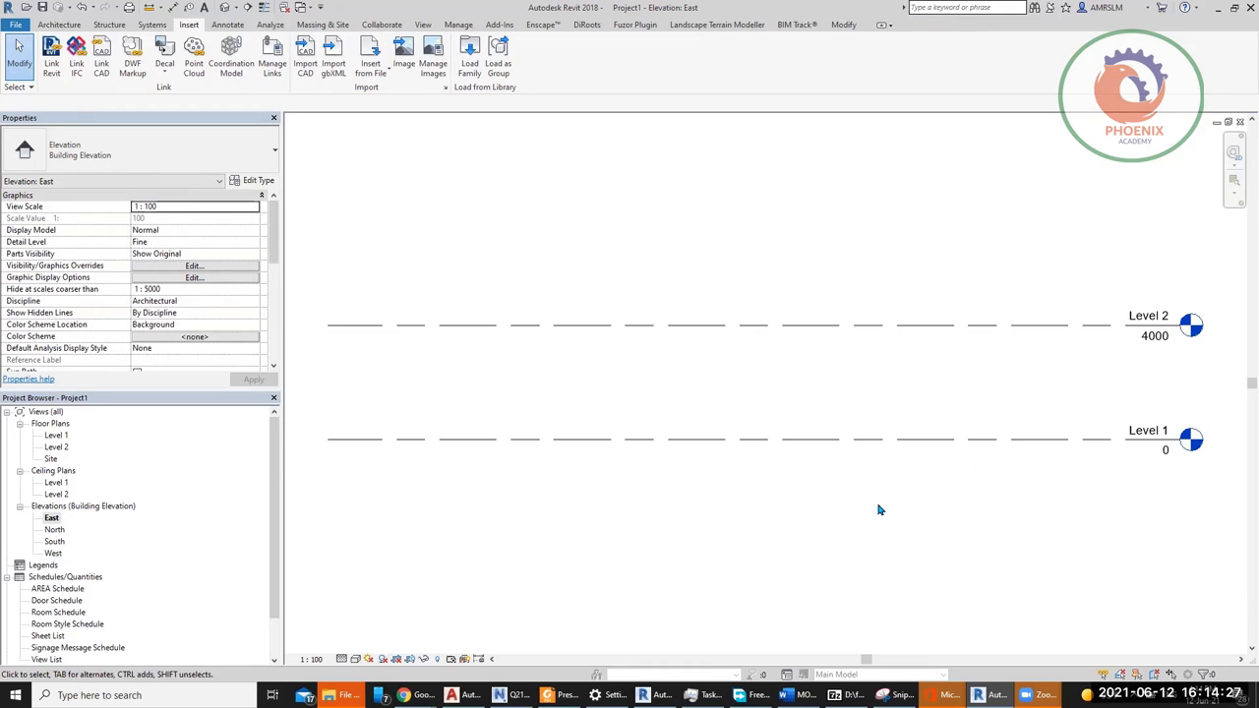
Step: Draw a third level at about 7400, aligned with the levels below, with ceiling, floor and structural plan views enabled
scroll(1008, 531, down, 1)
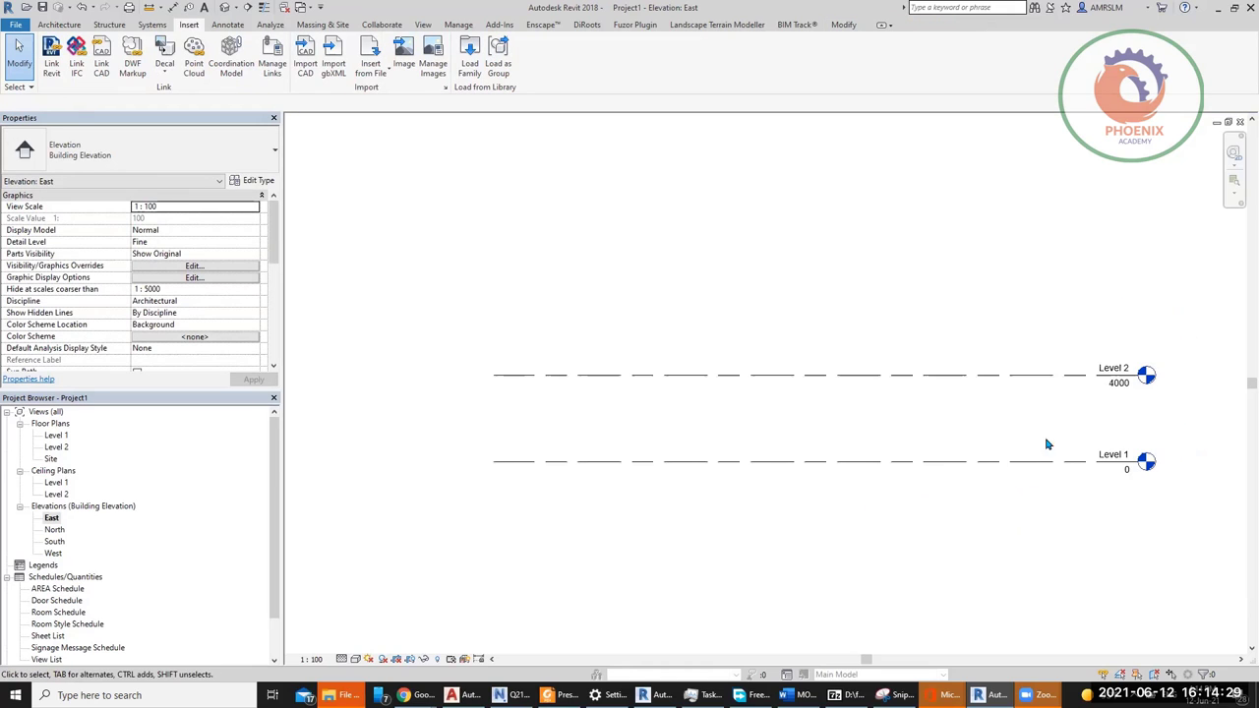
click(59, 24)
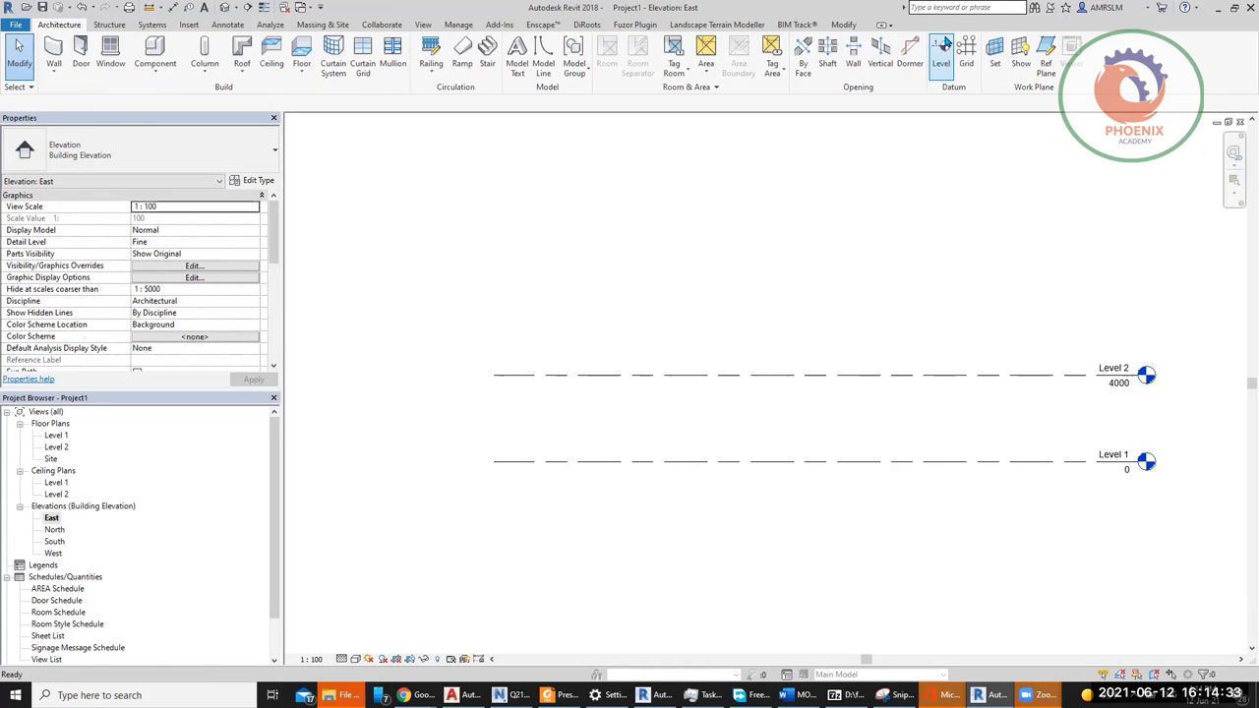
click(941, 59)
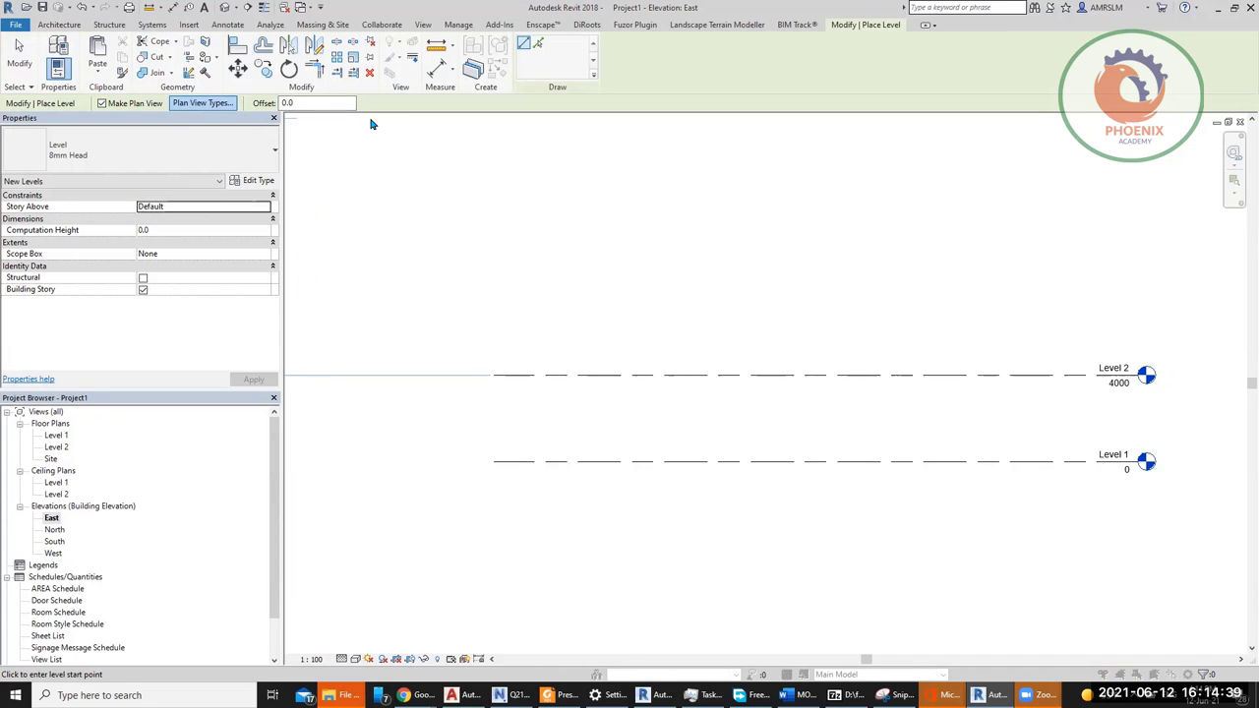
click(190, 104)
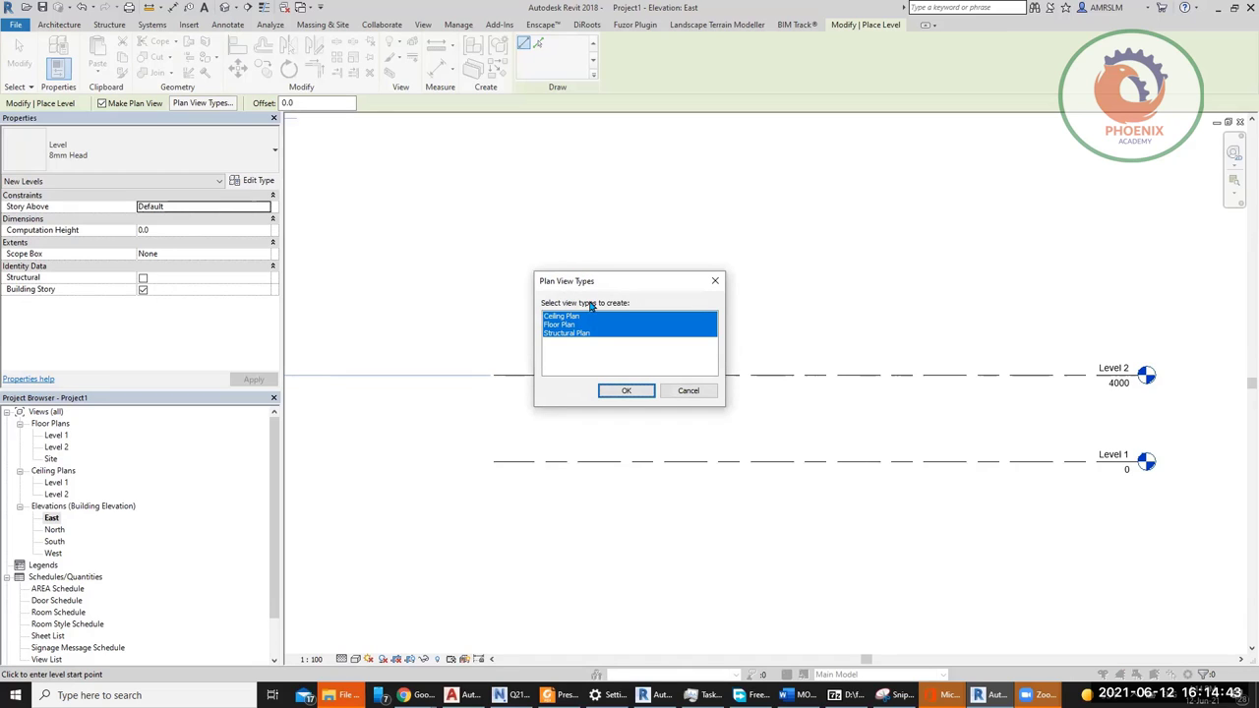
click(725, 282)
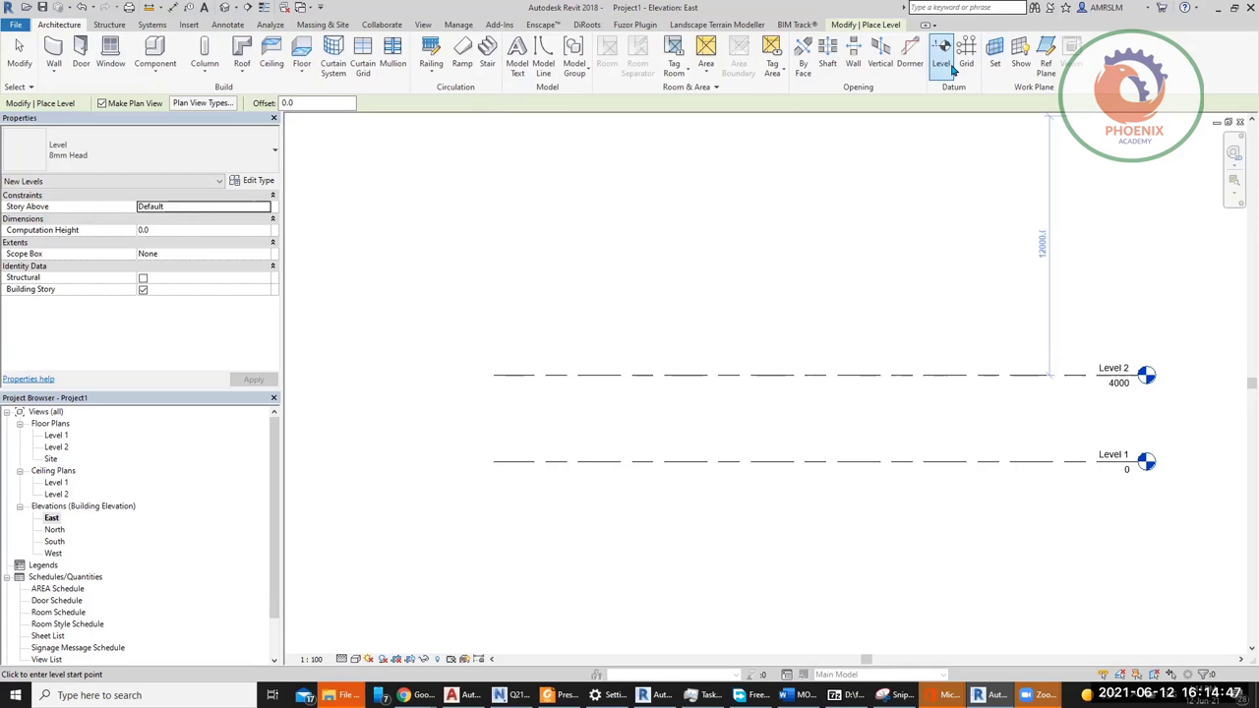
click(866, 25)
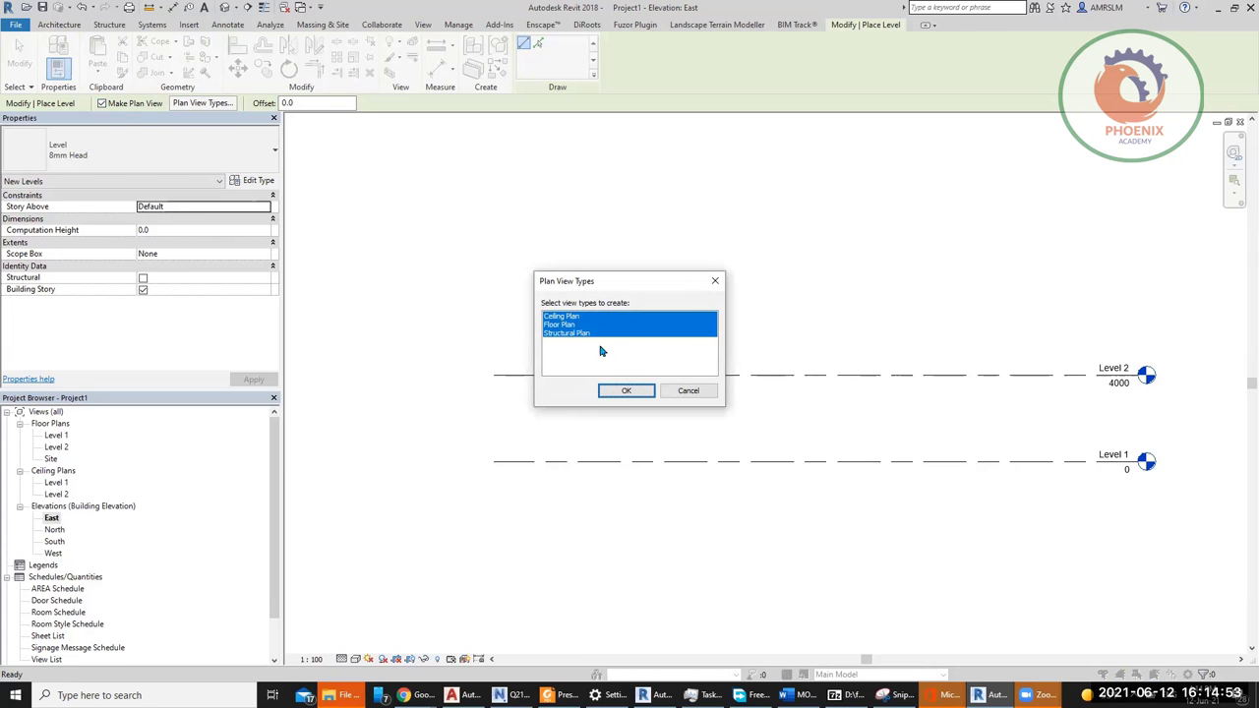
click(620, 391)
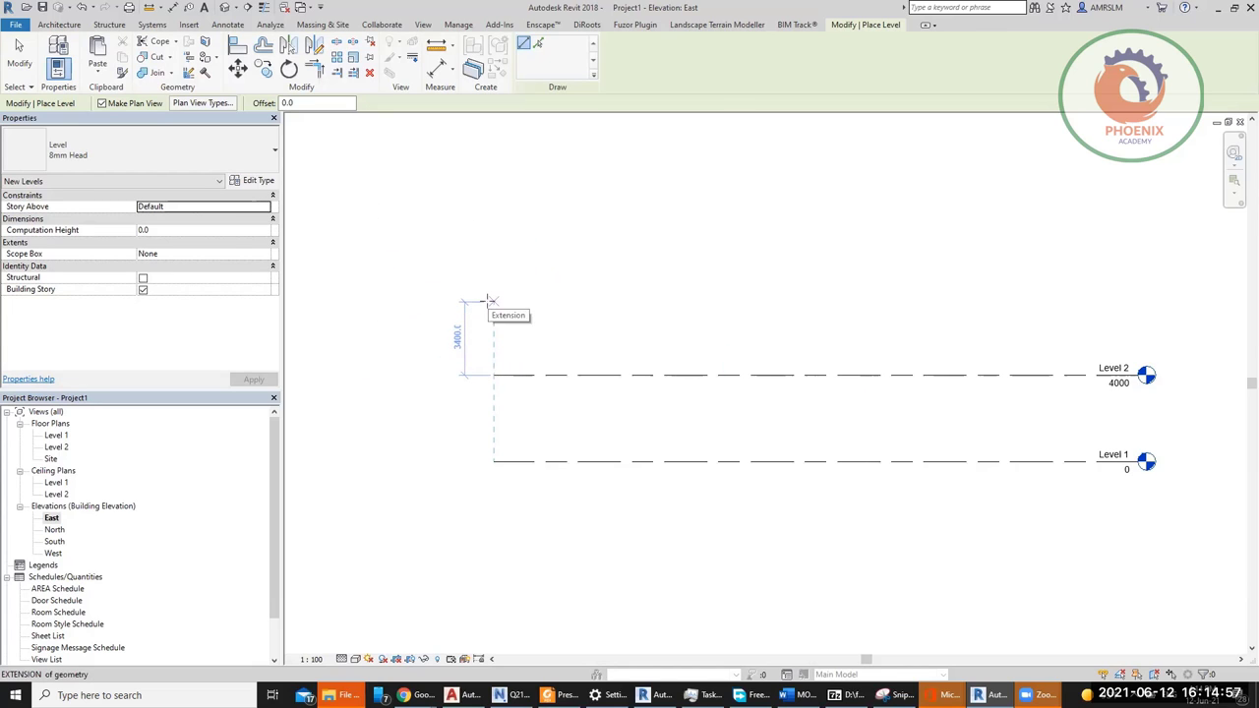
click(557, 301)
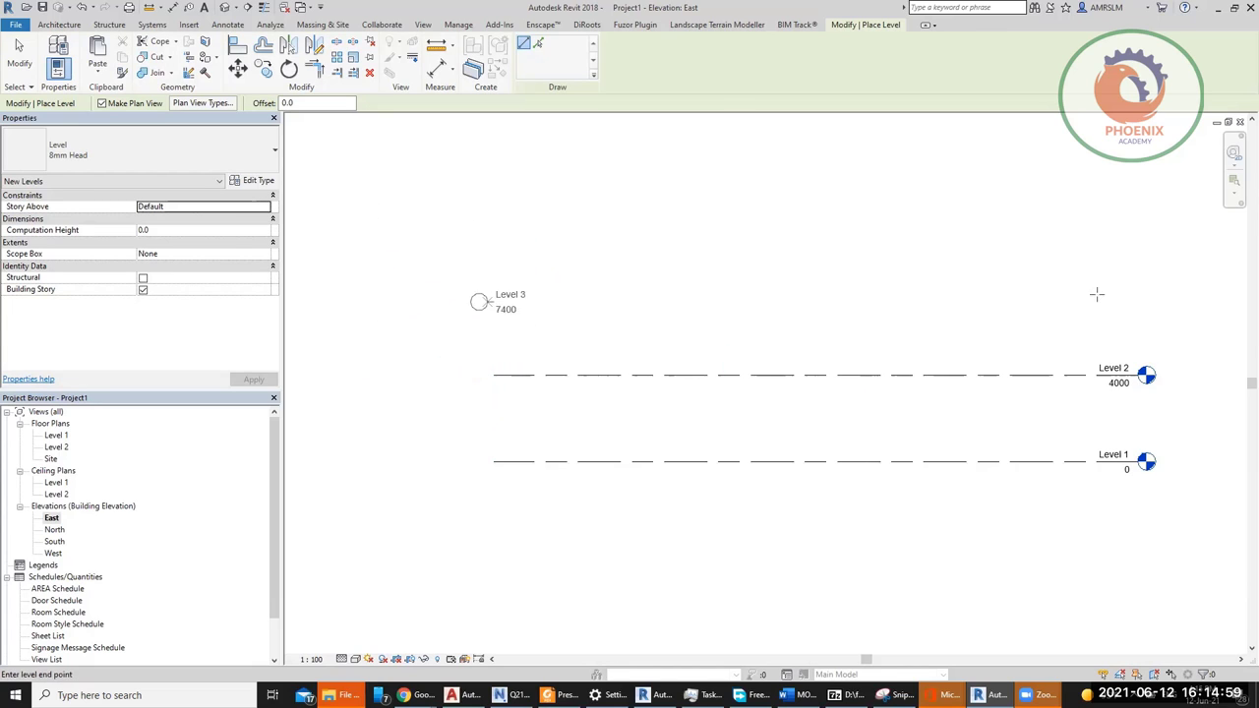
click(1134, 303)
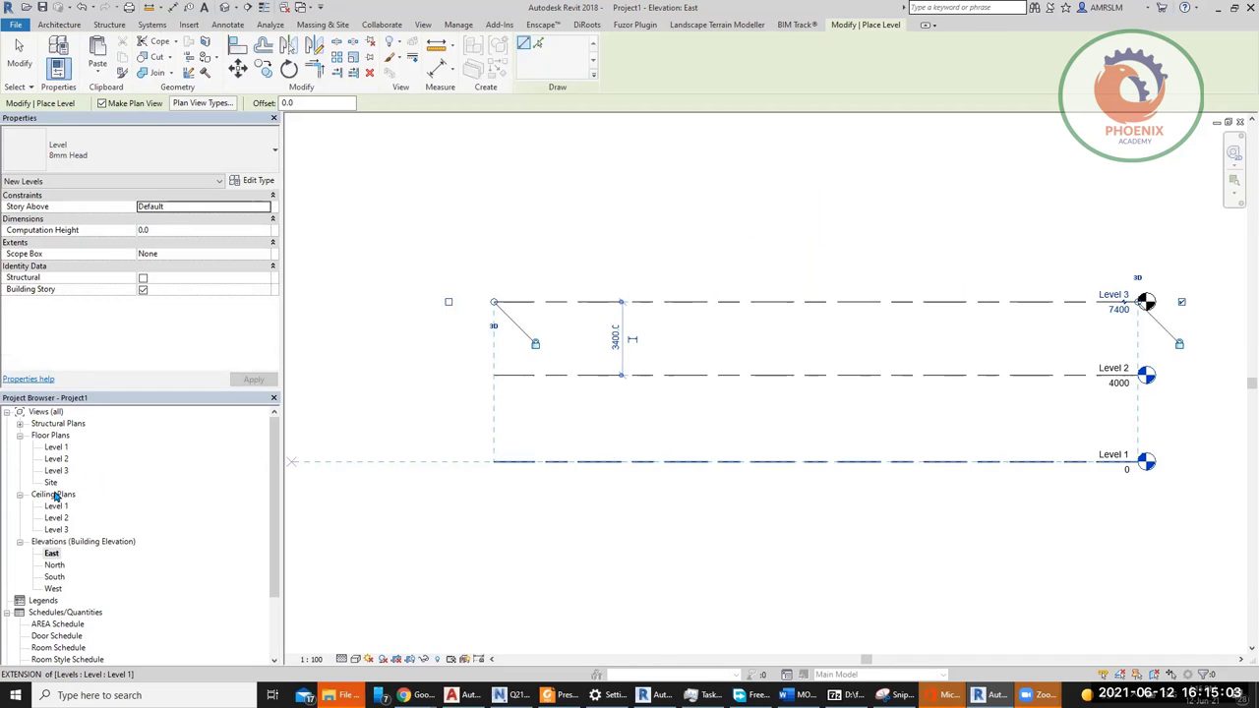
Step: Create structural plans for Level 1 and Level 2 with Do not duplicate existing views turned off, and return to the East elevation
click(69, 425)
click(69, 424)
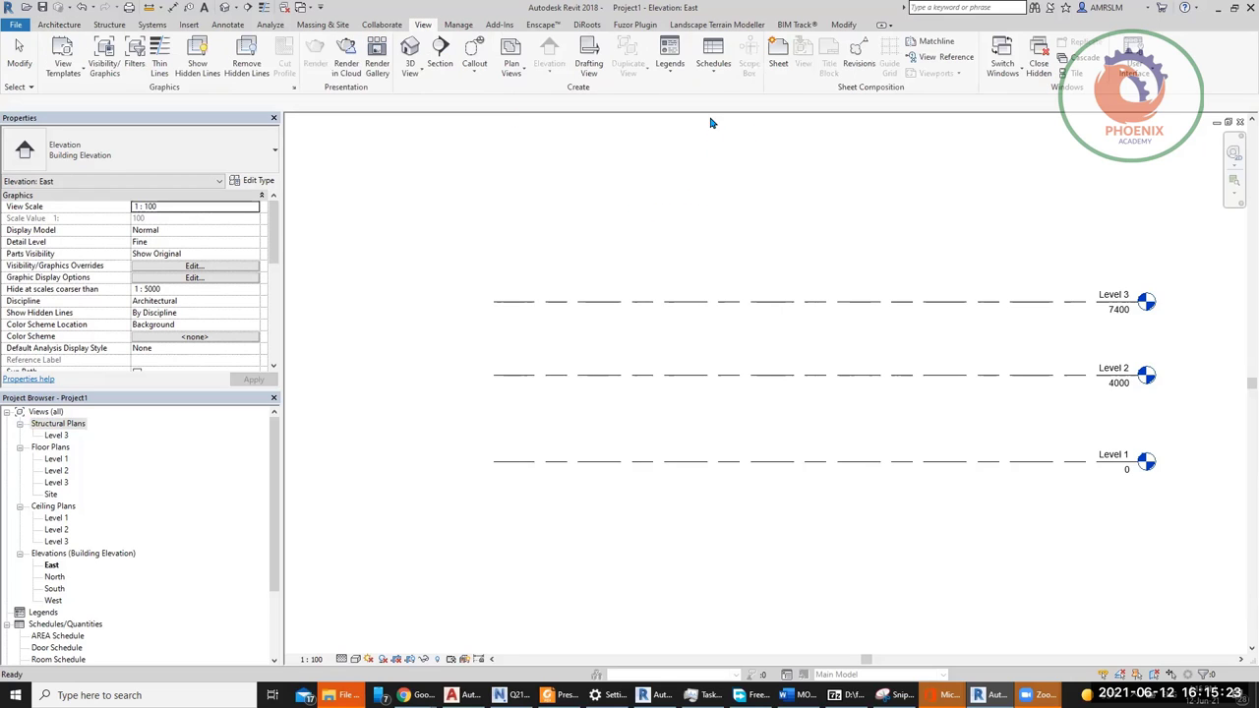
click(511, 65)
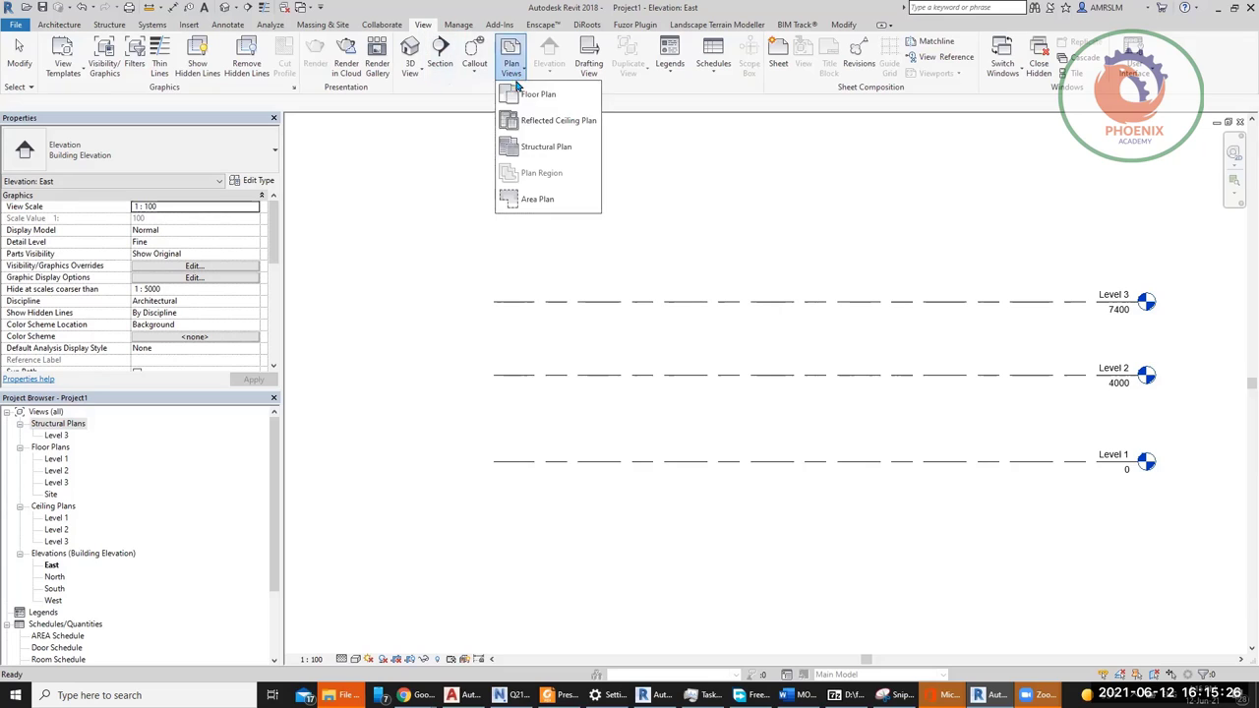
click(575, 150)
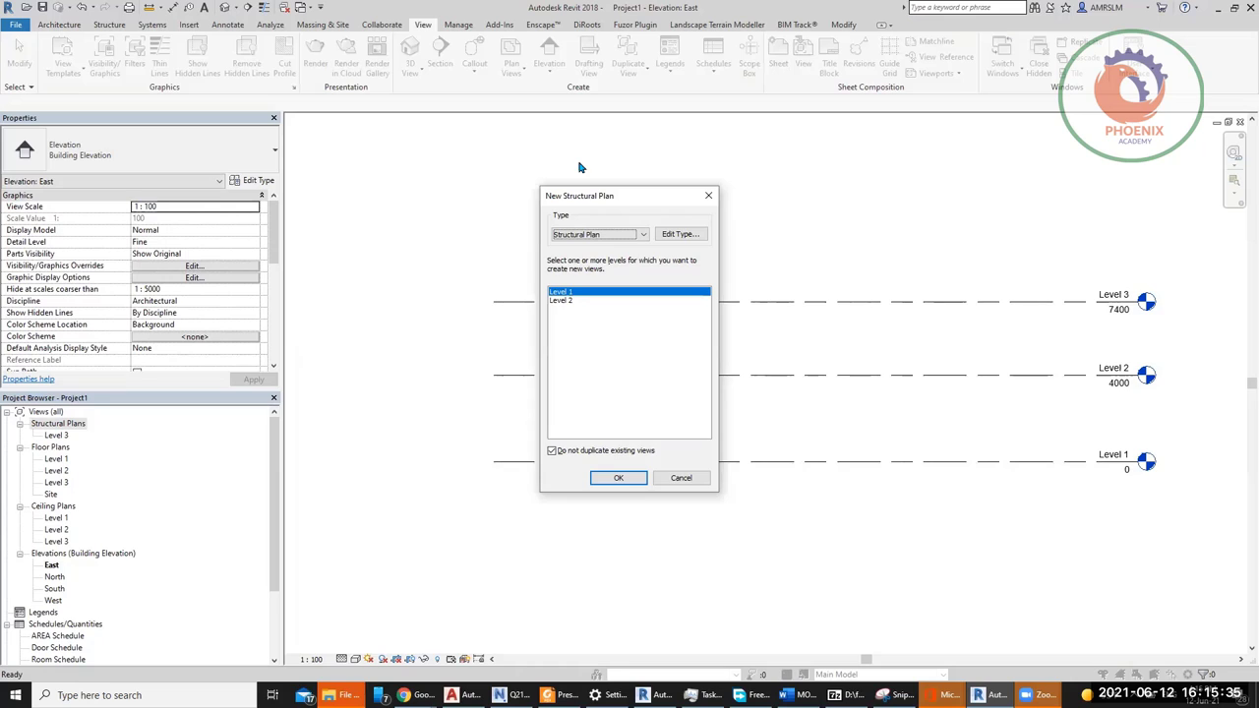
click(597, 452)
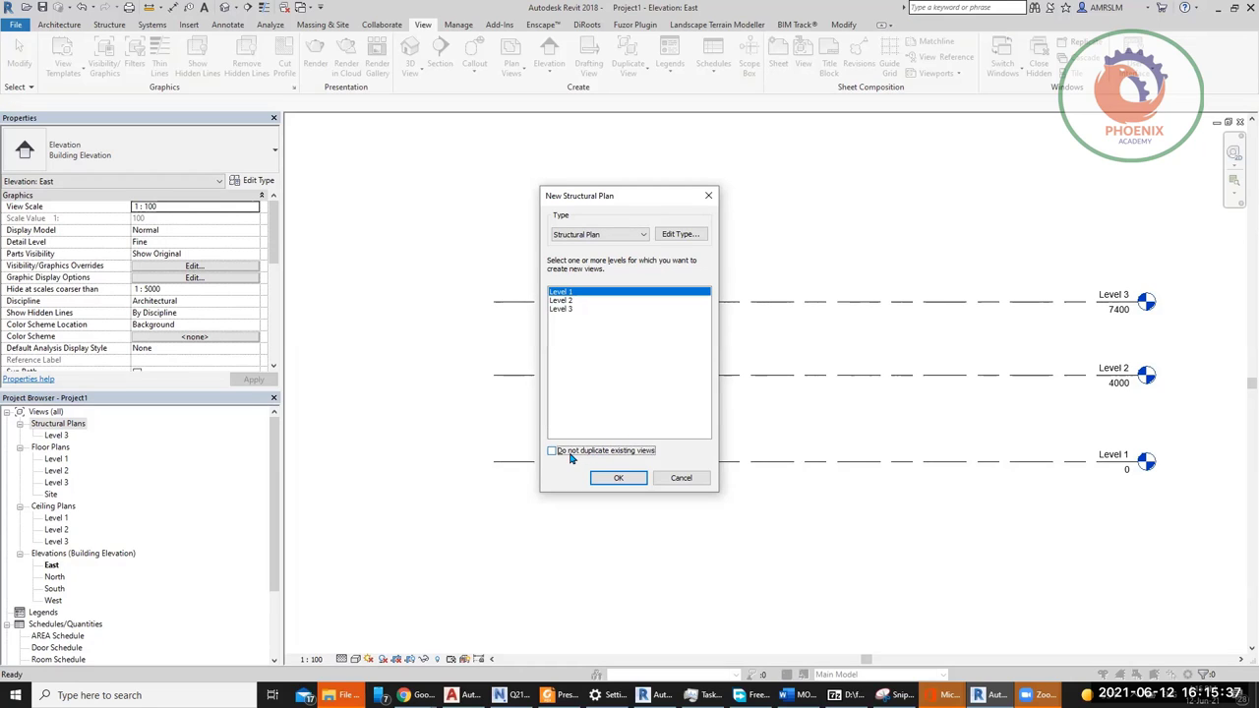
shift+click(563, 300)
click(618, 478)
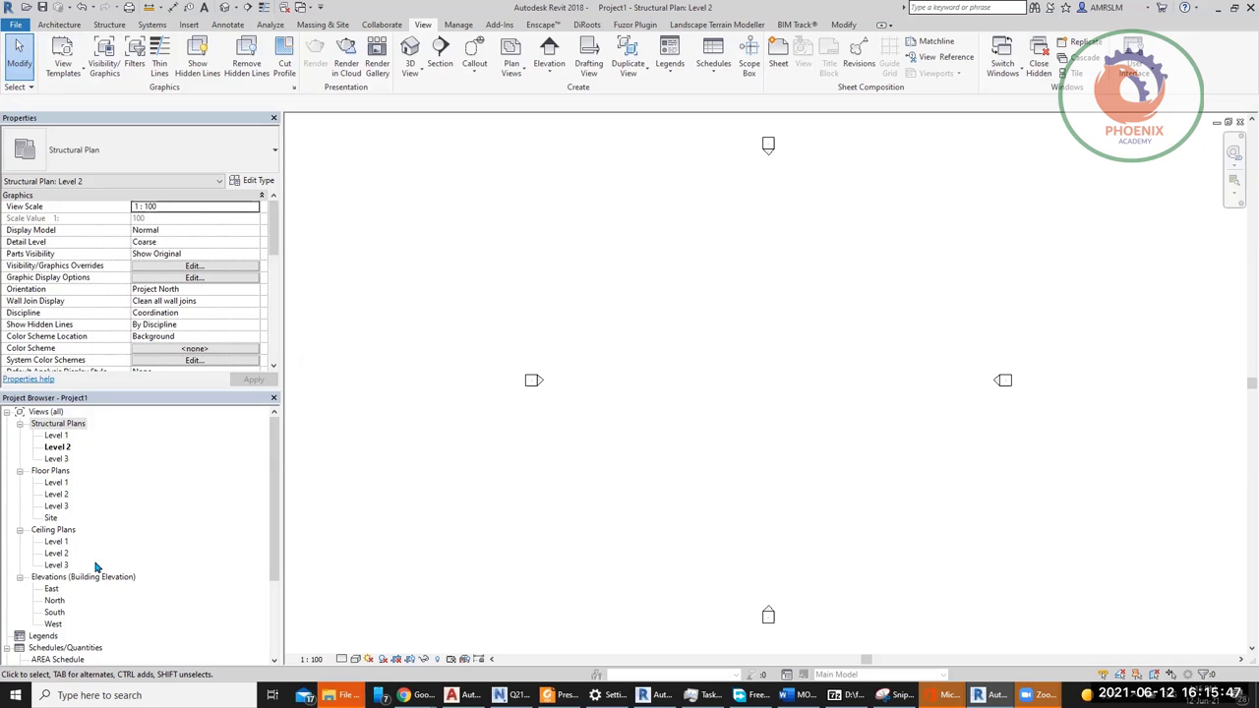
double_click(52, 588)
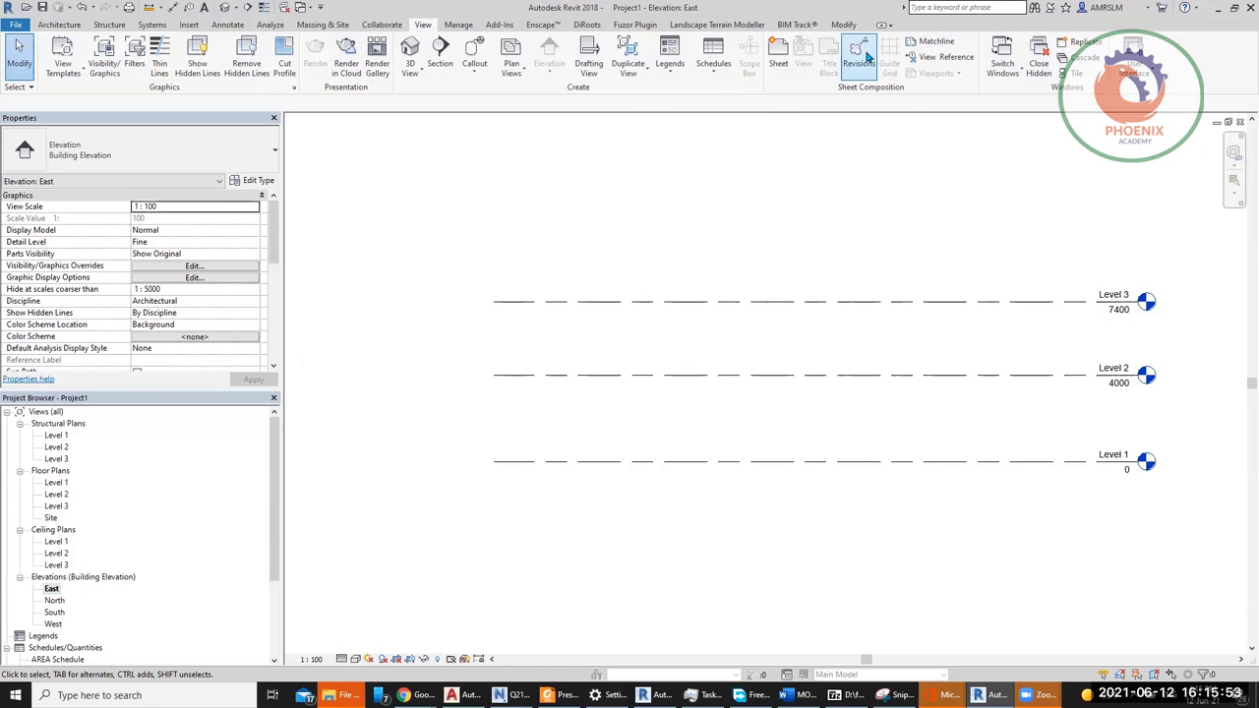
click(59, 25)
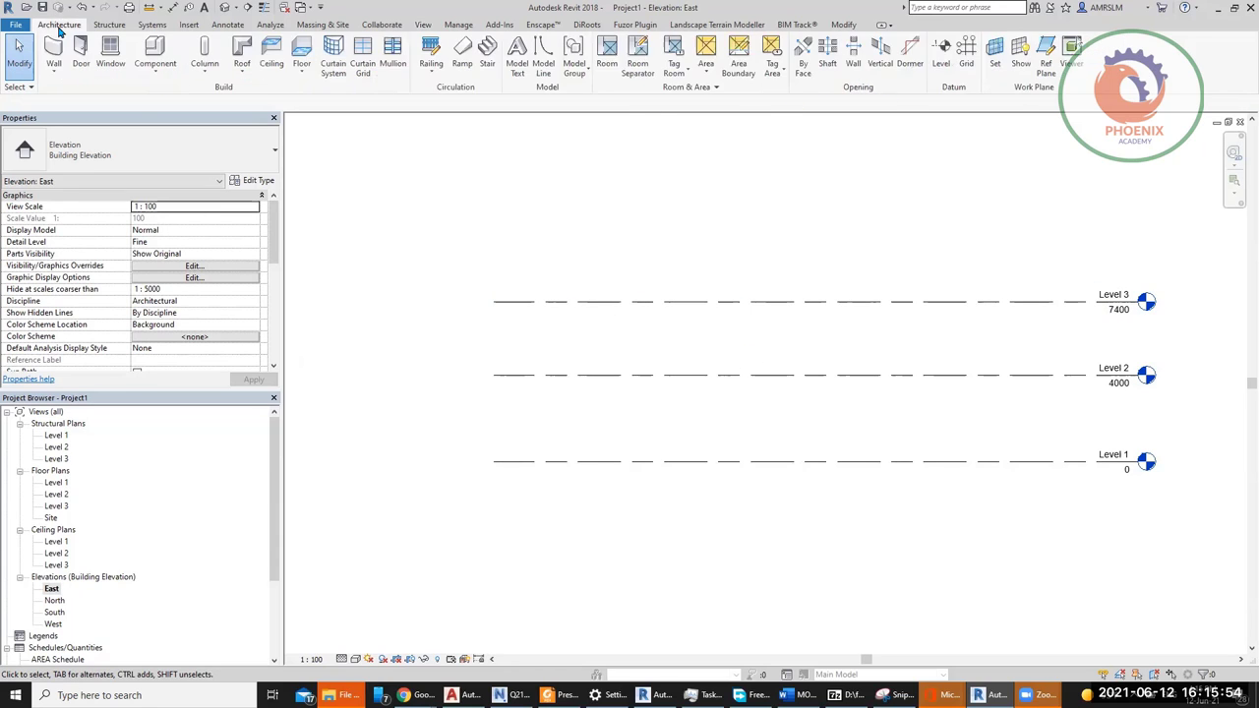
click(961, 54)
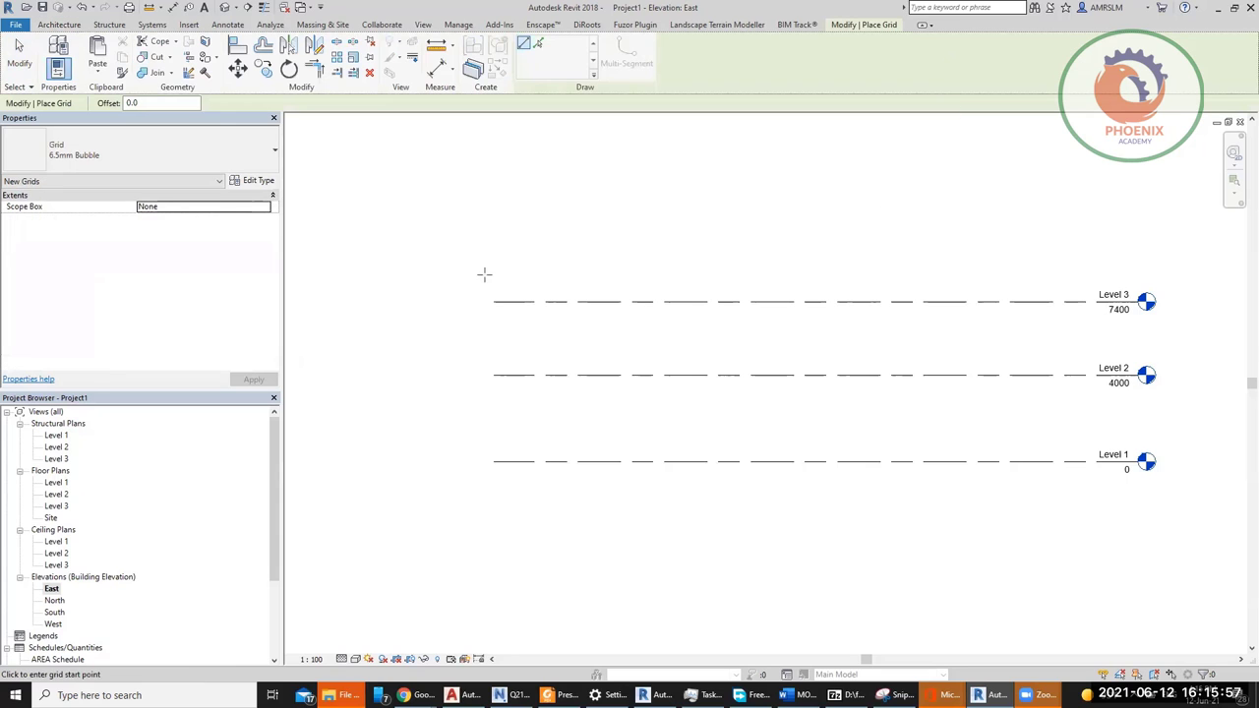
right_click(506, 201)
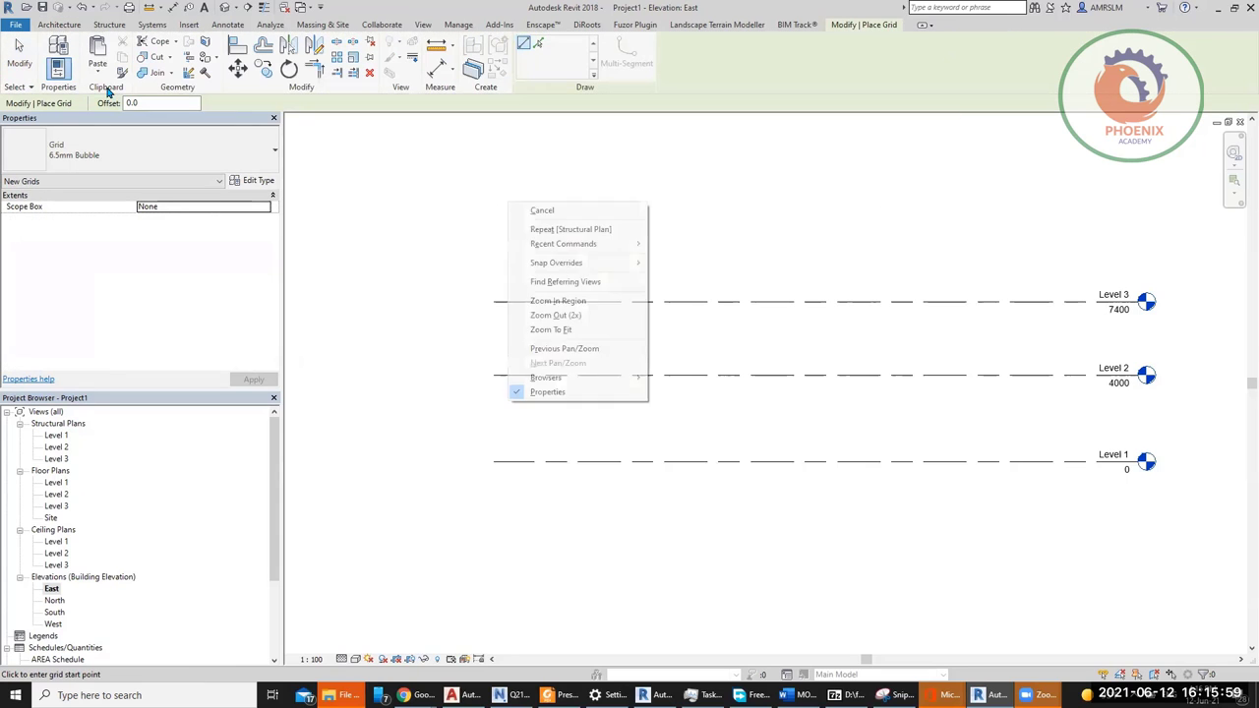
click(521, 208)
Step: Draw a fourth level at about 10900, roughly 3500 above Level 3 and aligned with the ends of the existing levels
click(941, 54)
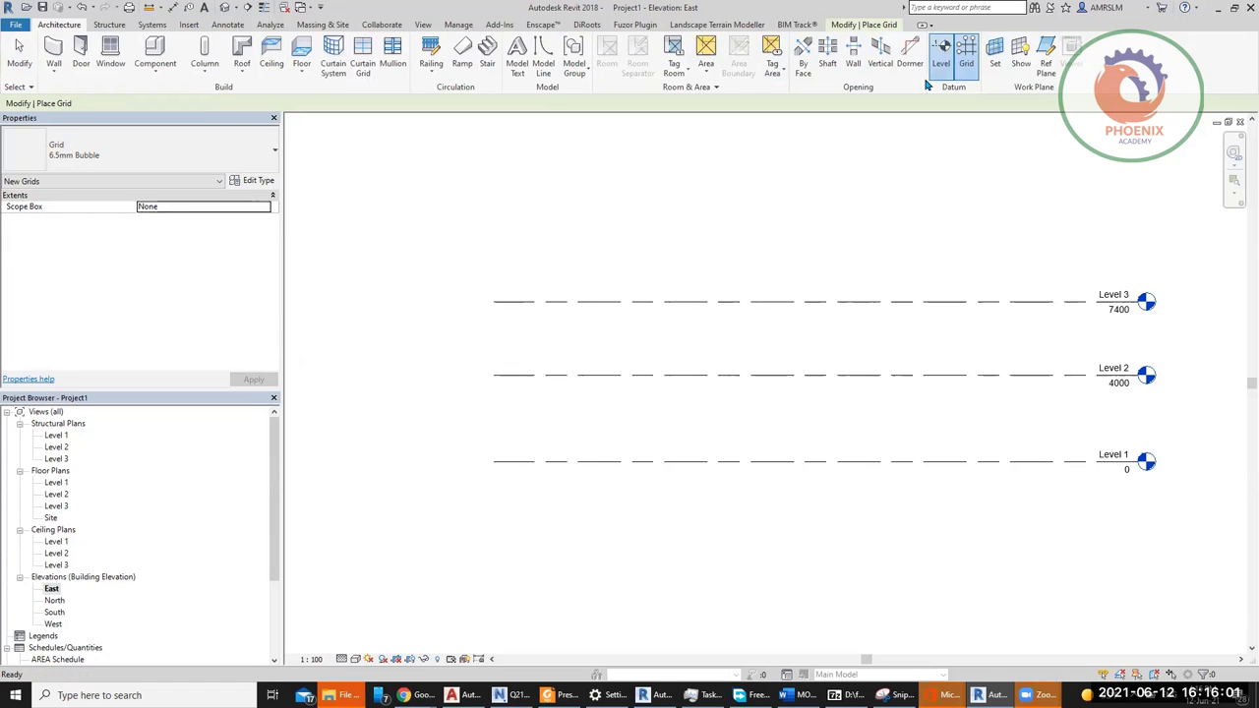
click(493, 225)
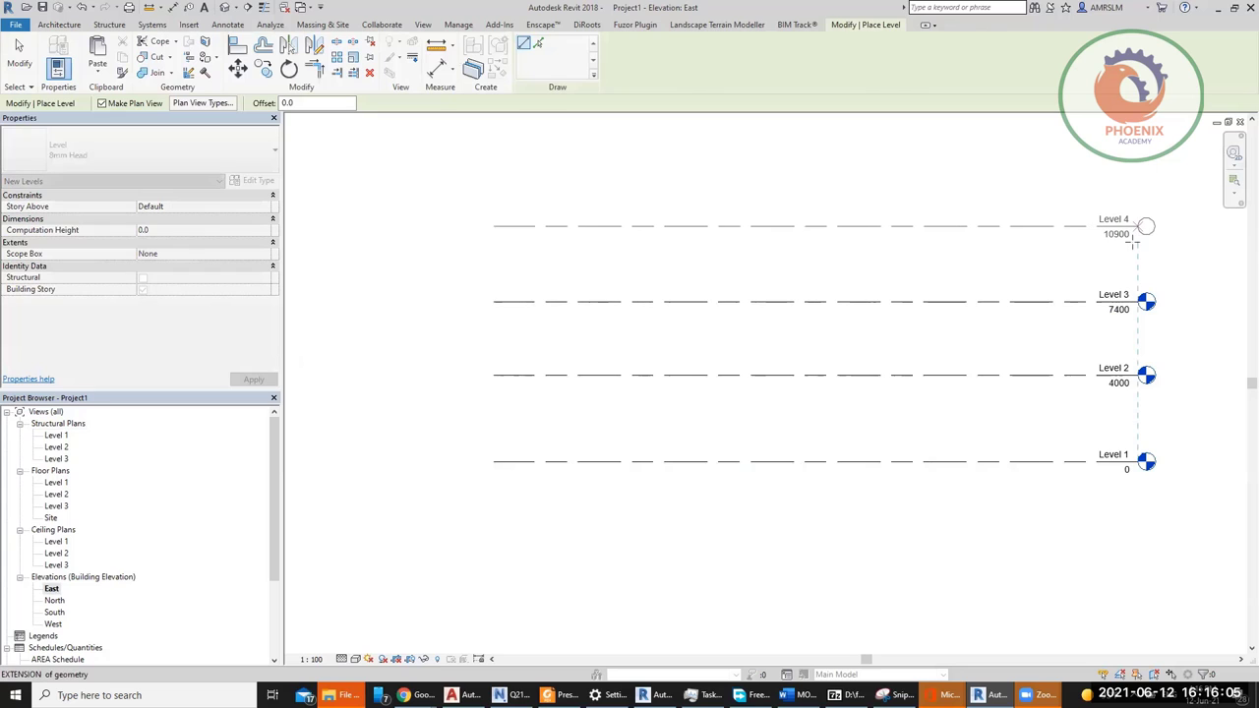
click(1138, 227)
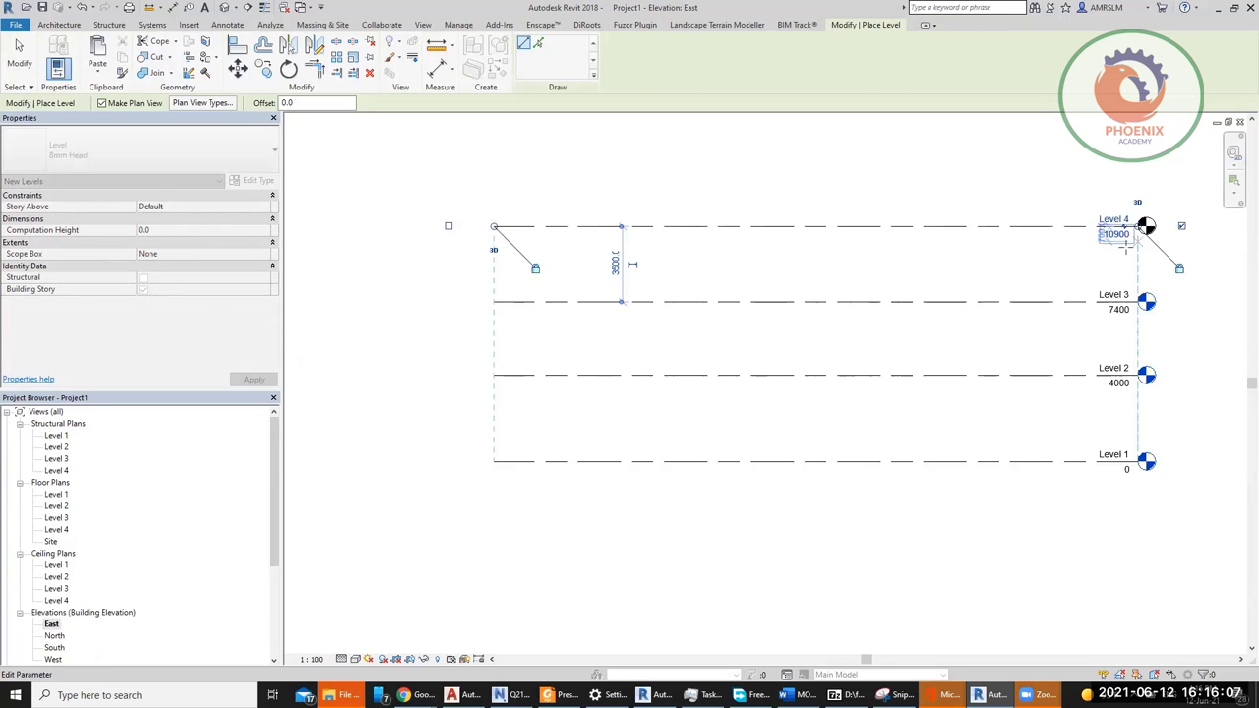
key(Escape)
key(Escape)
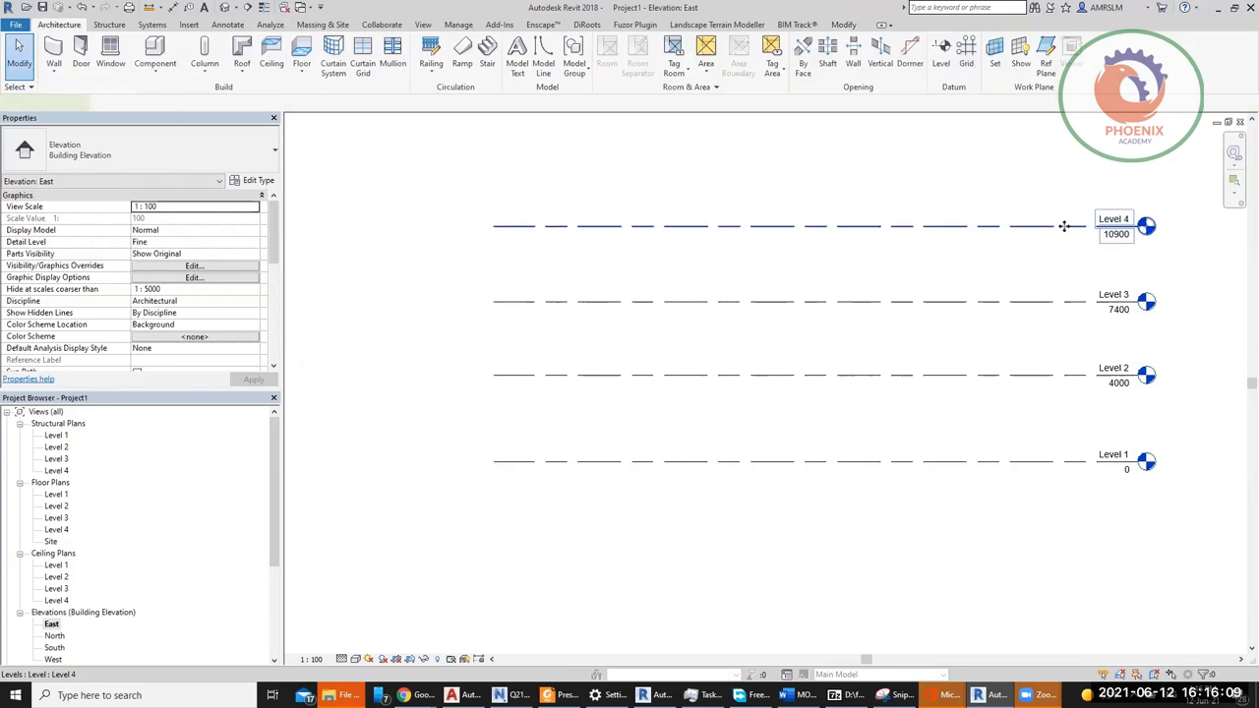
Step: Add an elbow to the Level 4 line and move its level head above the level line
click(1062, 225)
scroll(1110, 229, up, 3)
drag(1109, 229, 1118, 330)
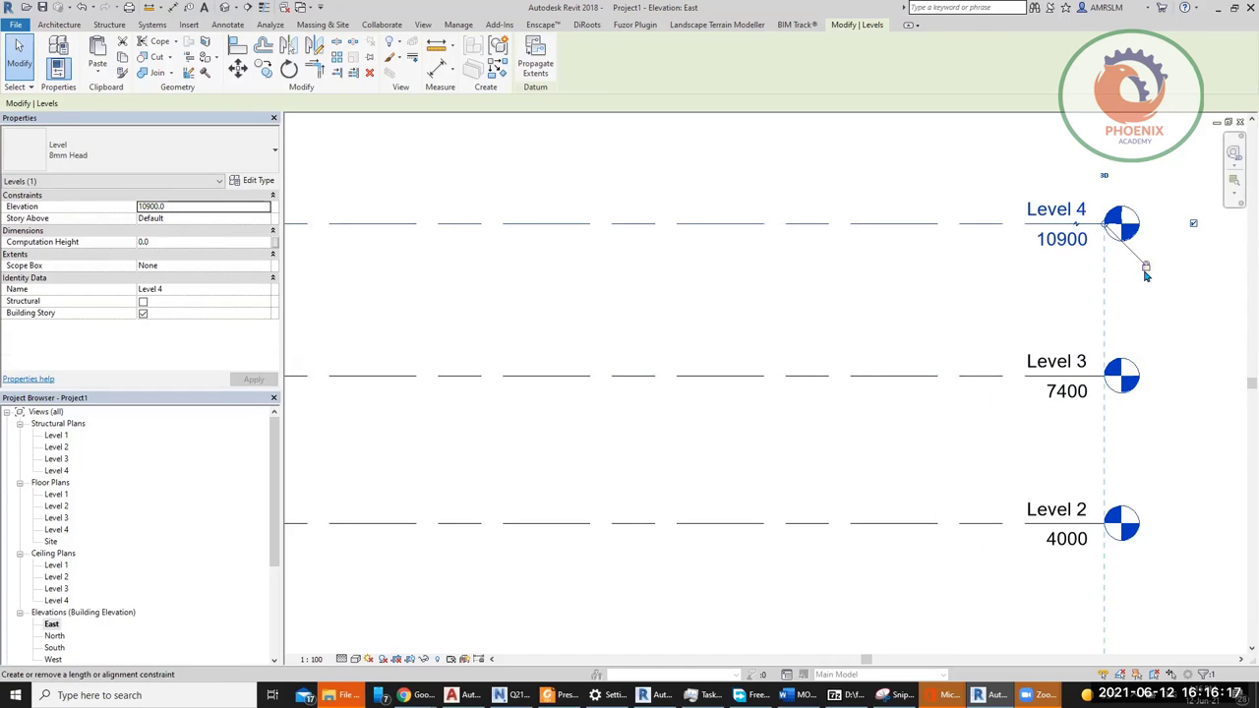
drag(1104, 228, 1102, 260)
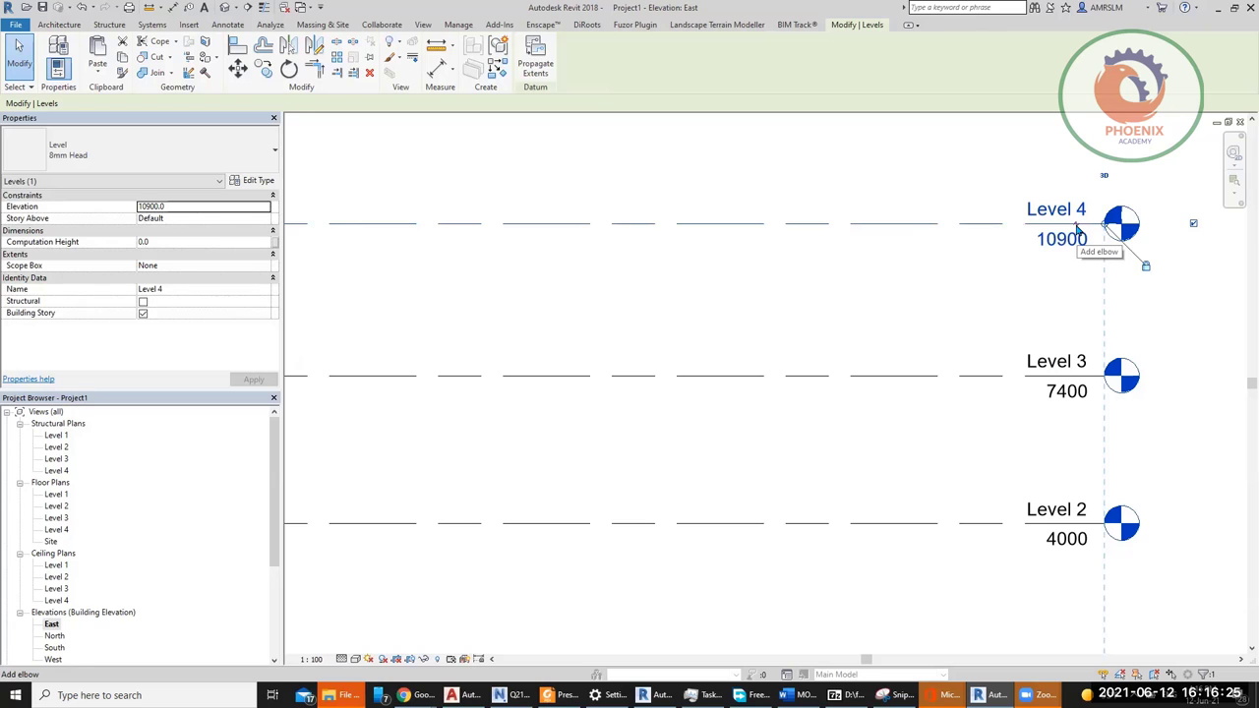
click(1076, 230)
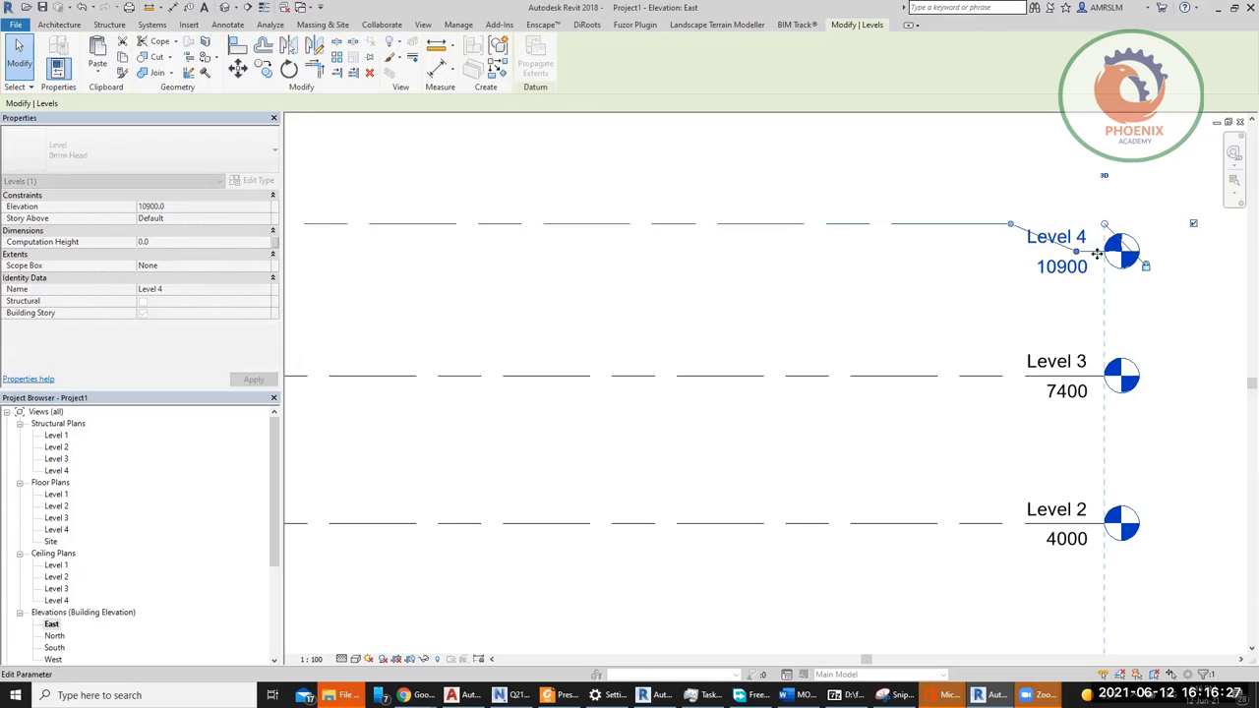
drag(1097, 254, 1044, 177)
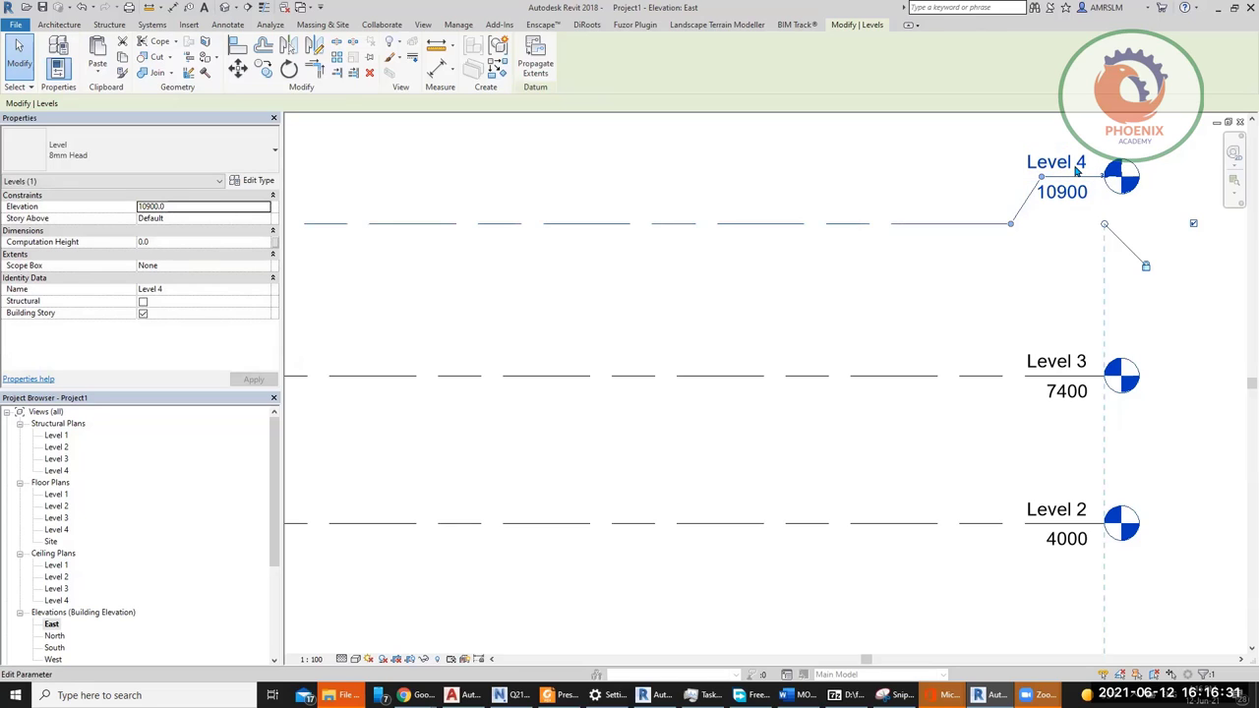
Step: Rename Level 4 as second and rename its corresponding plan views to match
click(1074, 166)
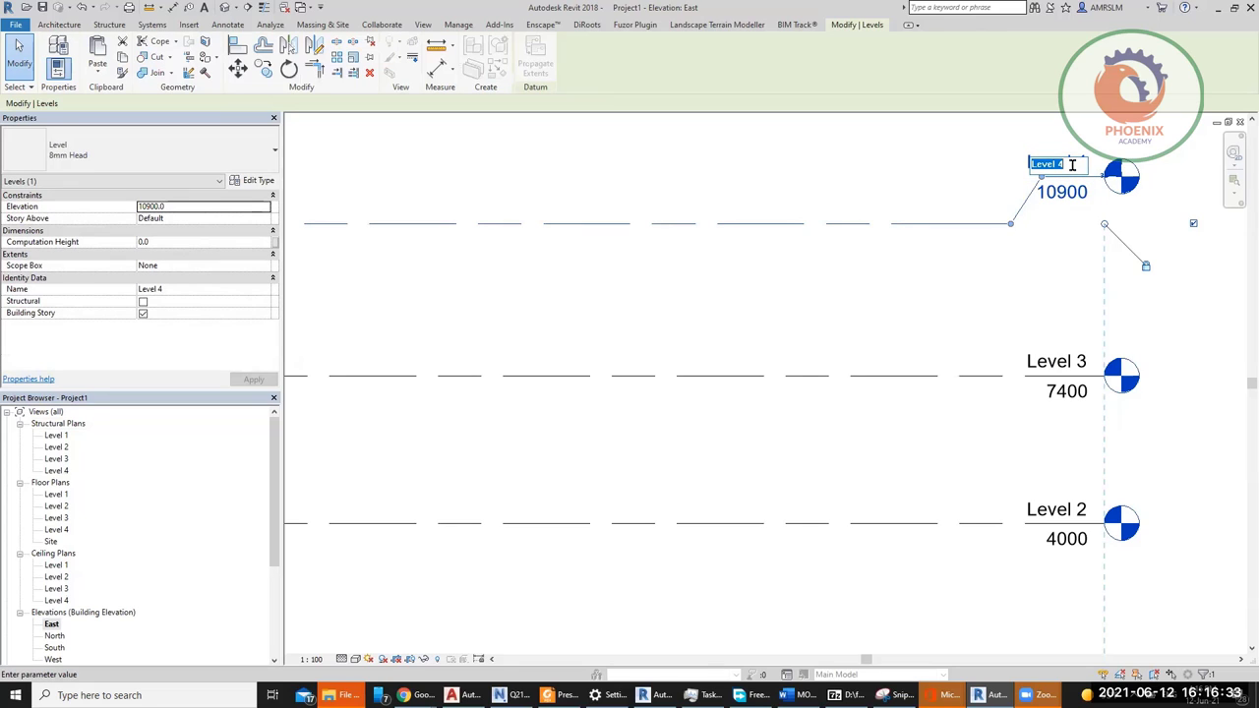
text(second)
key(Return)
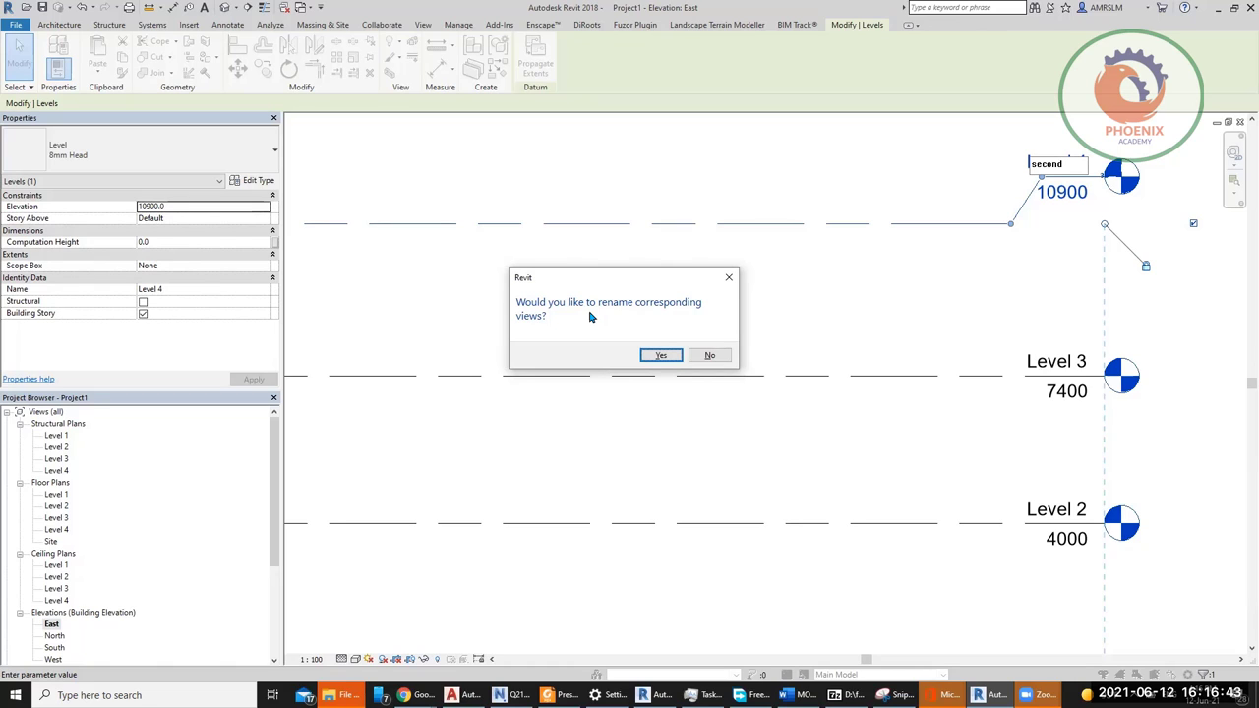
click(649, 355)
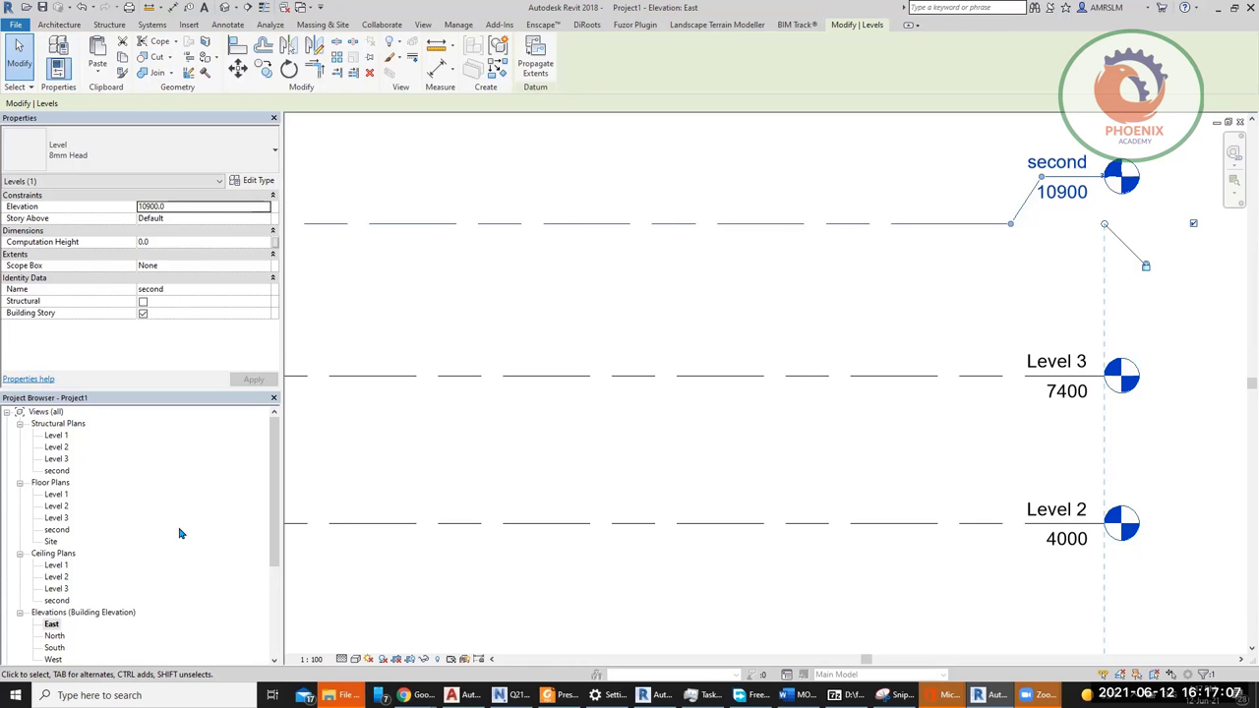
key(Escape)
scroll(816, 411, down, 3)
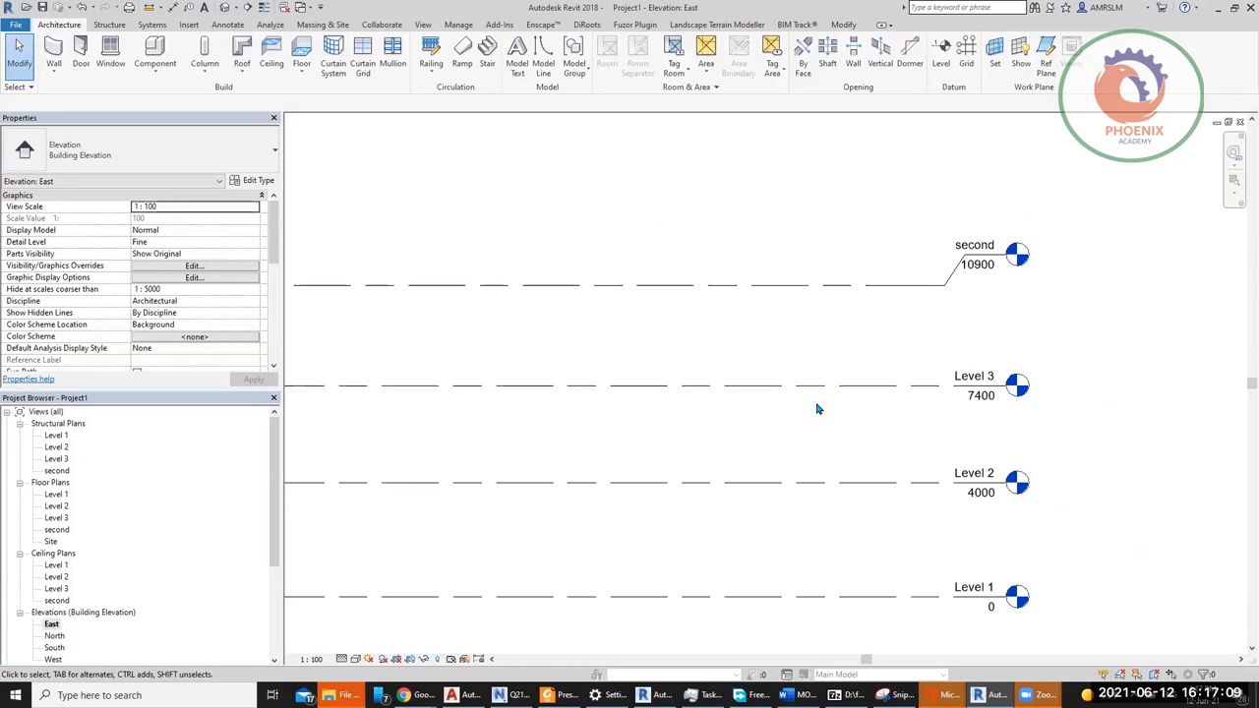
Step: Open the Level 1 structural plan and draw the first vertical grid line between the elevation markers, with its bubble at the upper end
double_click(56, 435)
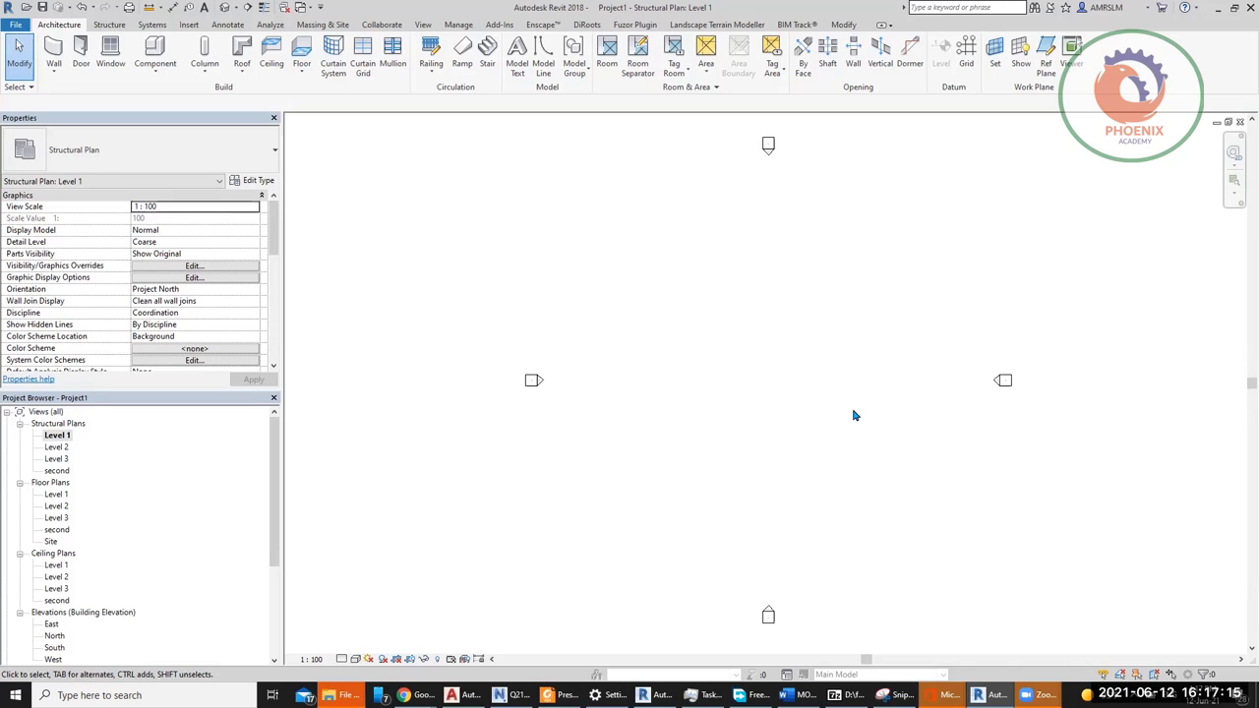
scroll(885, 208, up, 1)
key(g)
key(r)
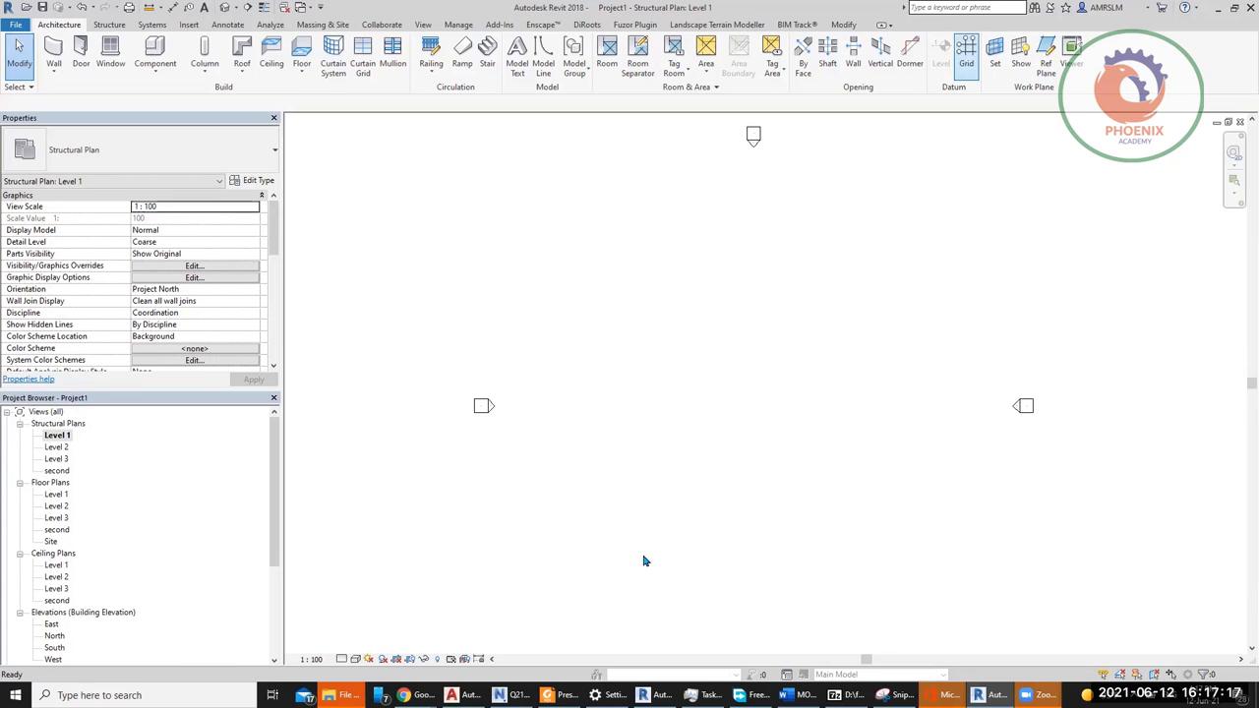
click(590, 615)
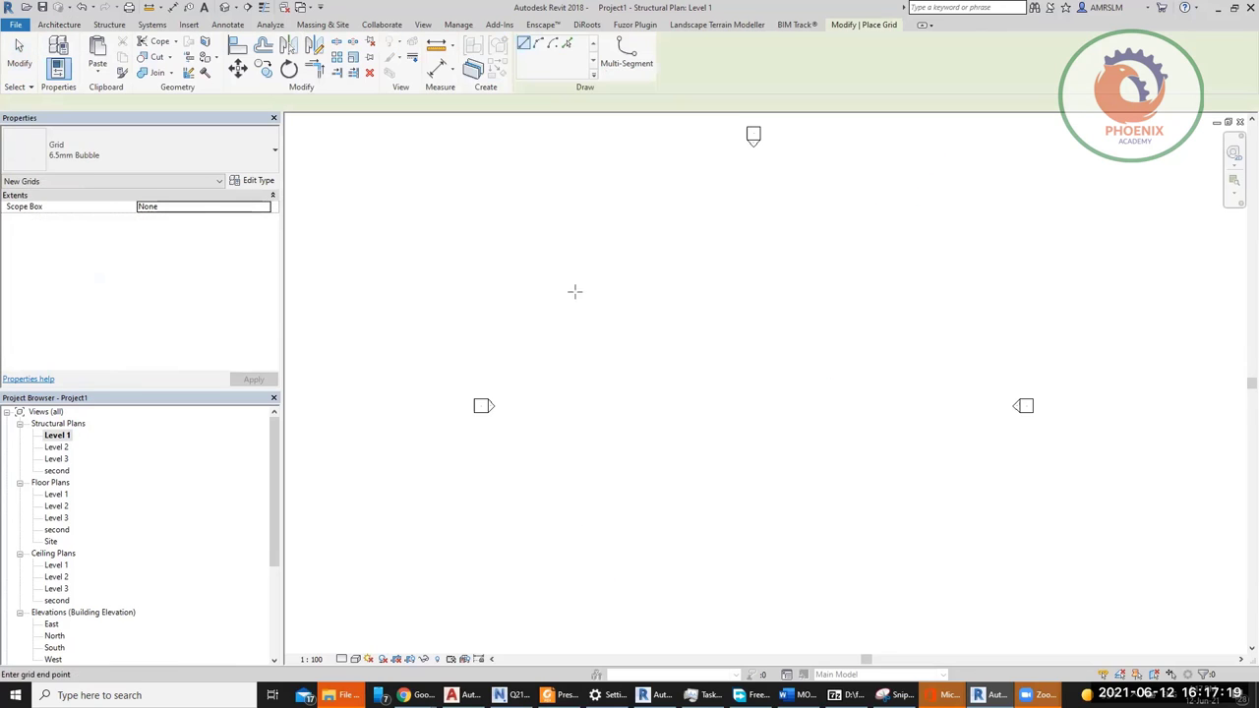
click(590, 194)
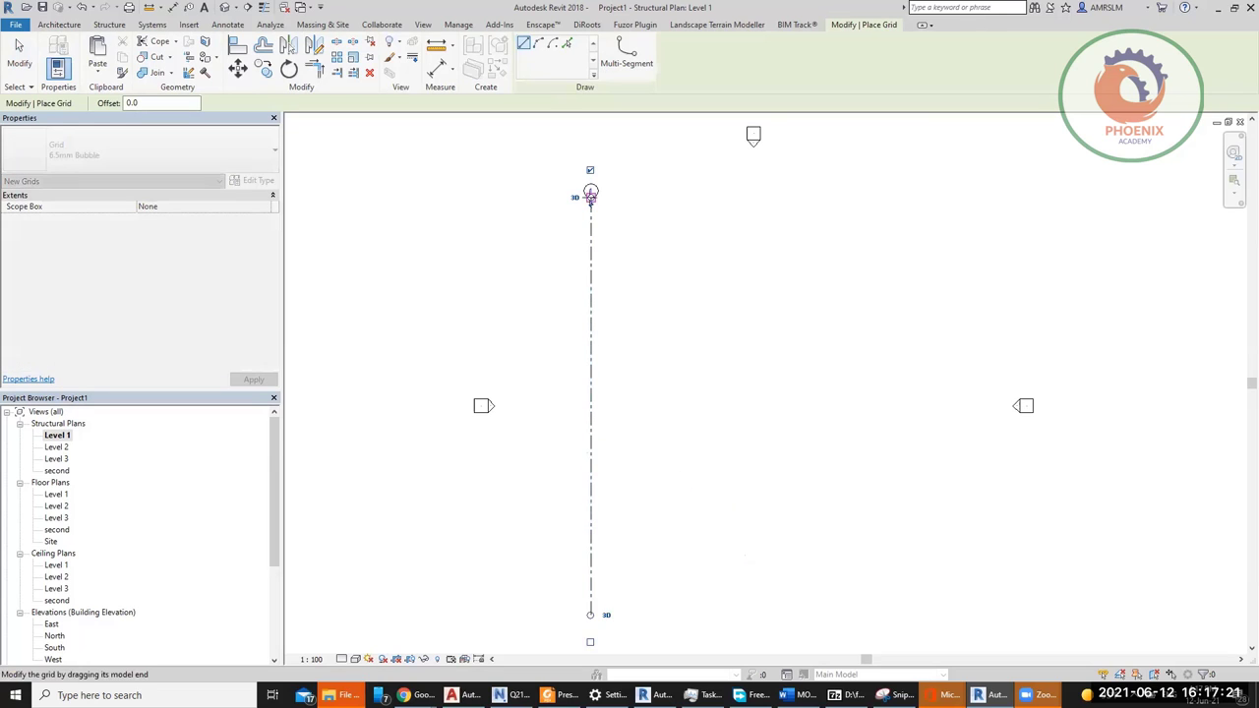
Step: Draw three more vertical grids to the east, spaced 6000, 7000 and 7000, with their ends aligned to the first grid
click(654, 615)
click(656, 195)
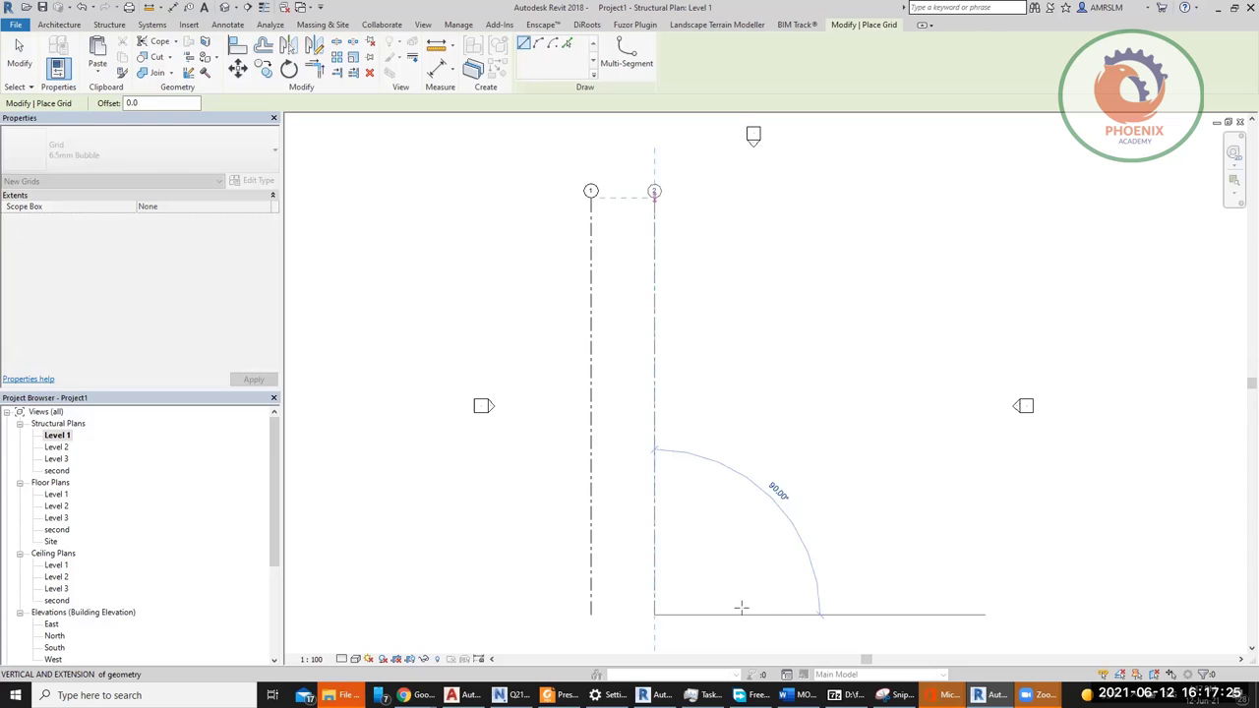
click(727, 614)
click(727, 195)
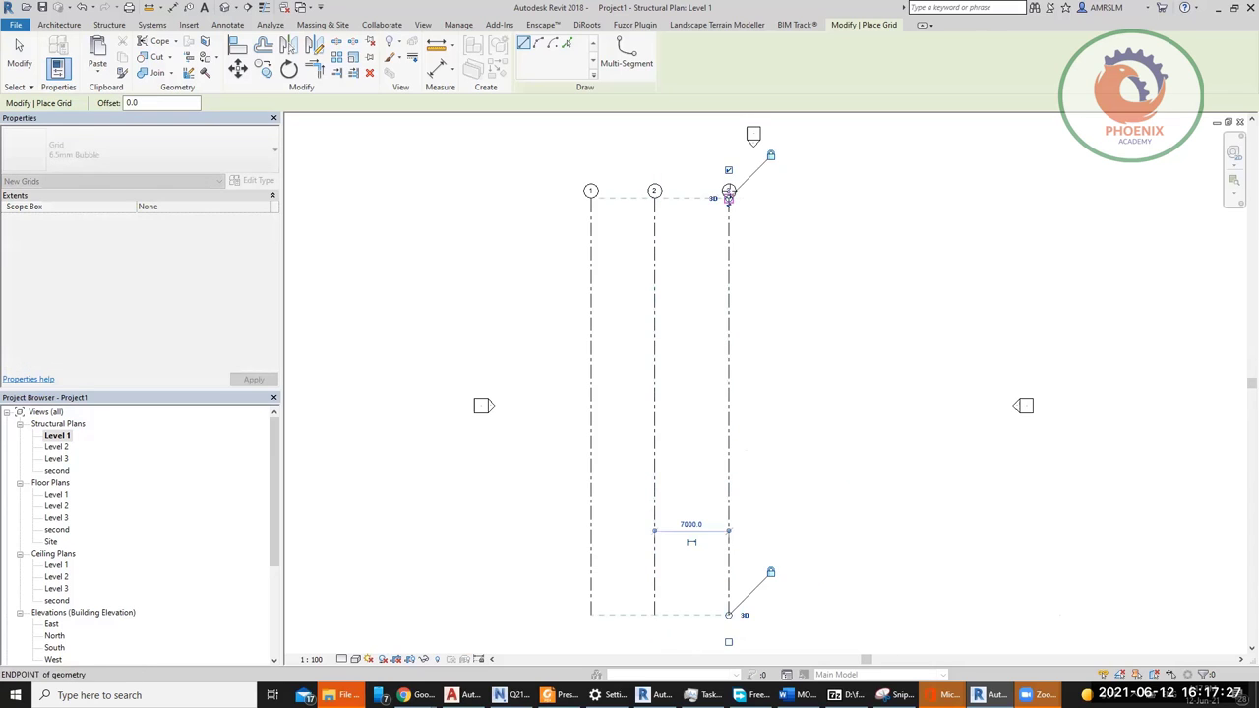
click(803, 615)
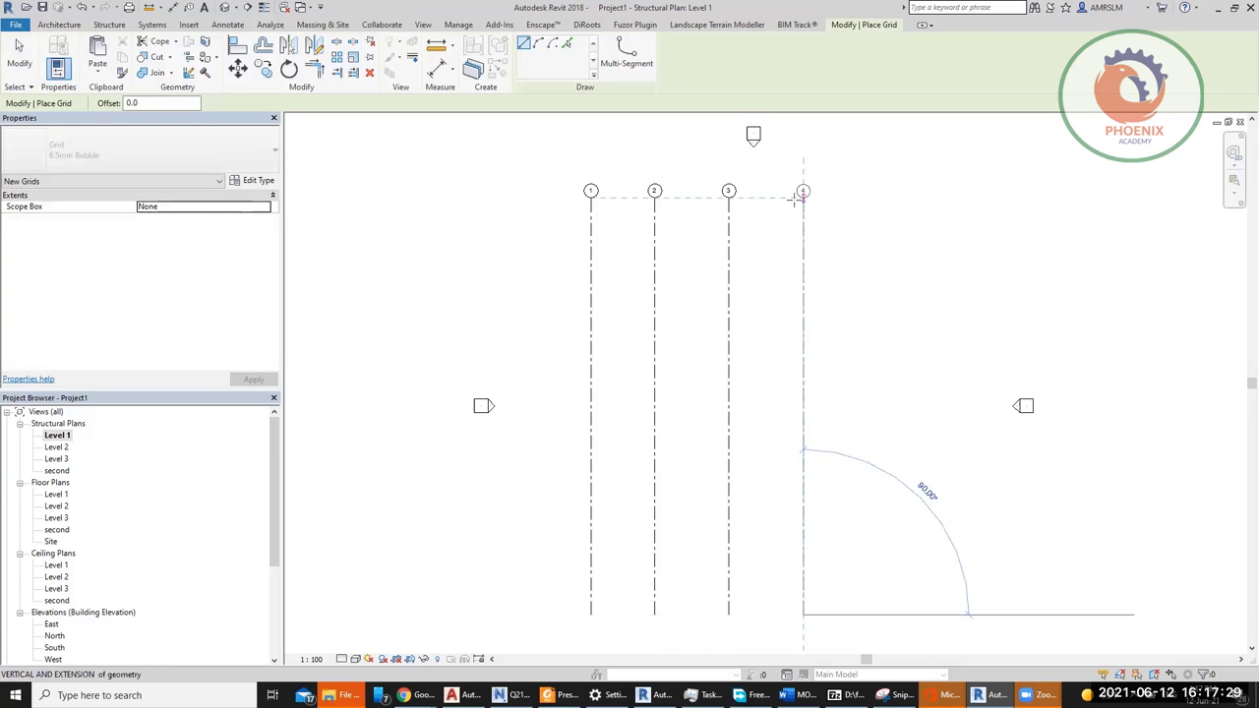
click(799, 195)
key(Escape)
key(Escape)
Step: Rename the fourth vertical grid as 4.1
click(804, 197)
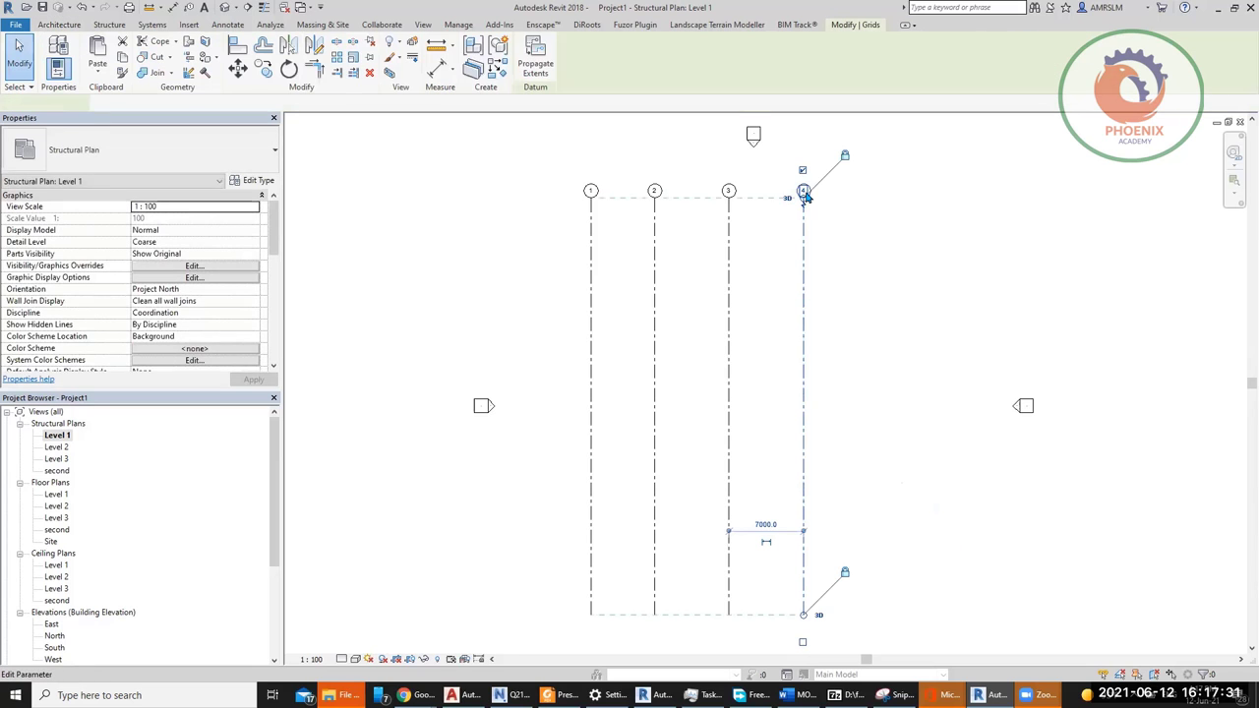
click(804, 195)
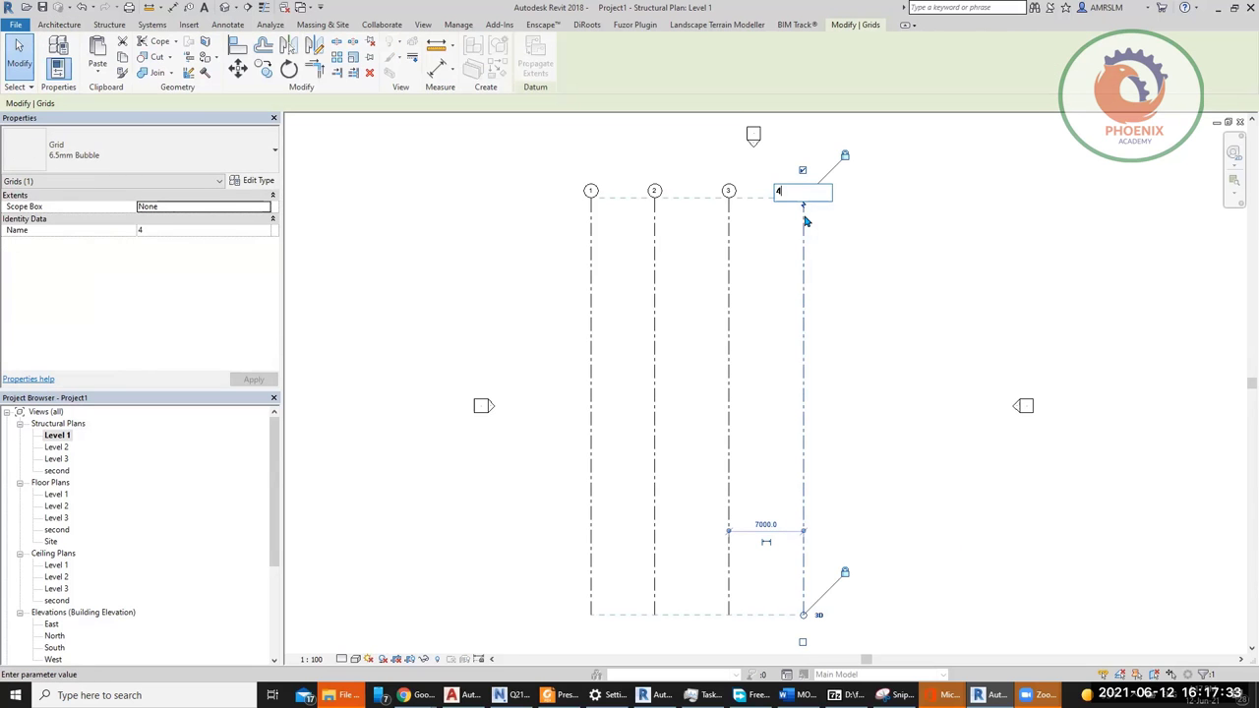
text(.1)
key(Return)
key(Escape)
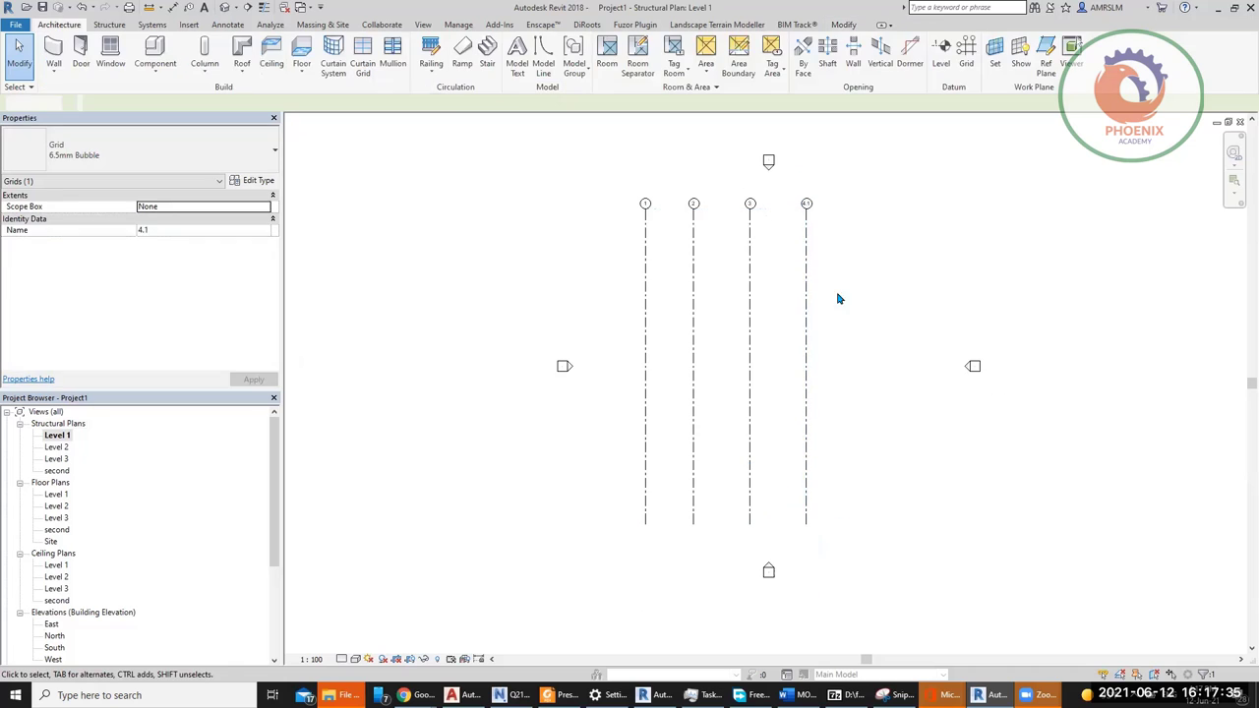
Step: Draw a fifth vertical grid 7000 beyond grid 4.1, with its ends aligned to the other grids
click(965, 51)
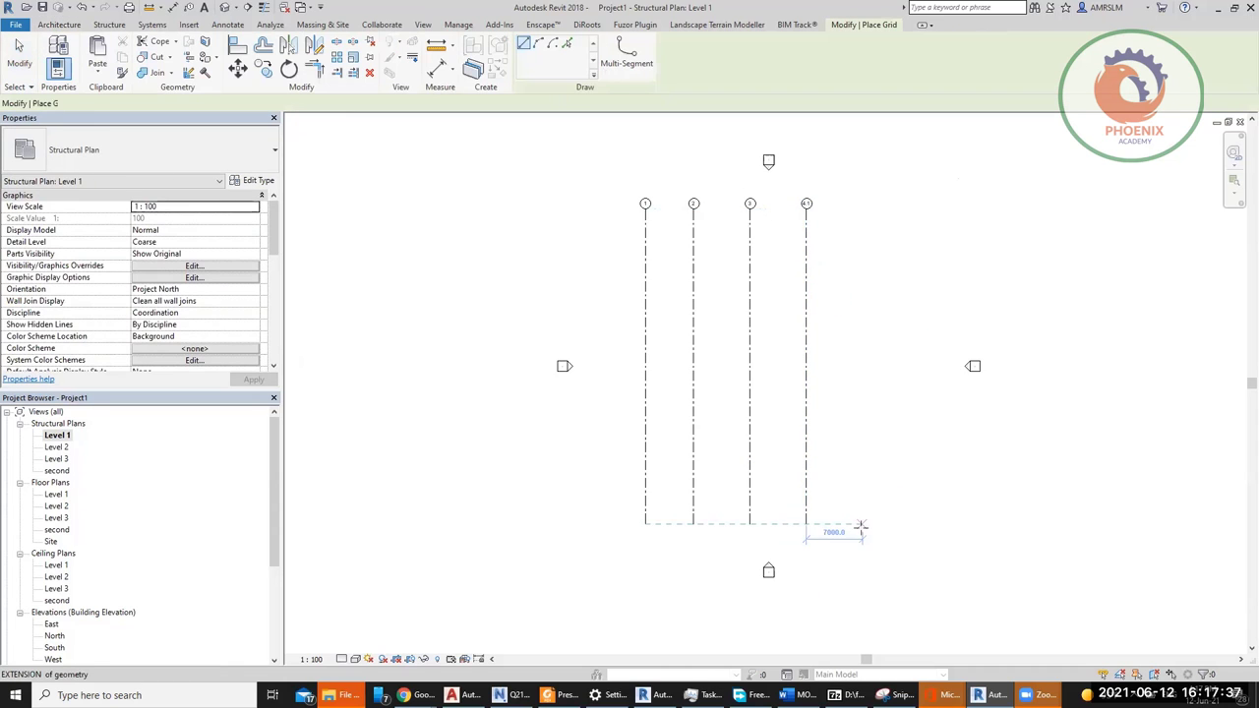
click(863, 522)
click(862, 203)
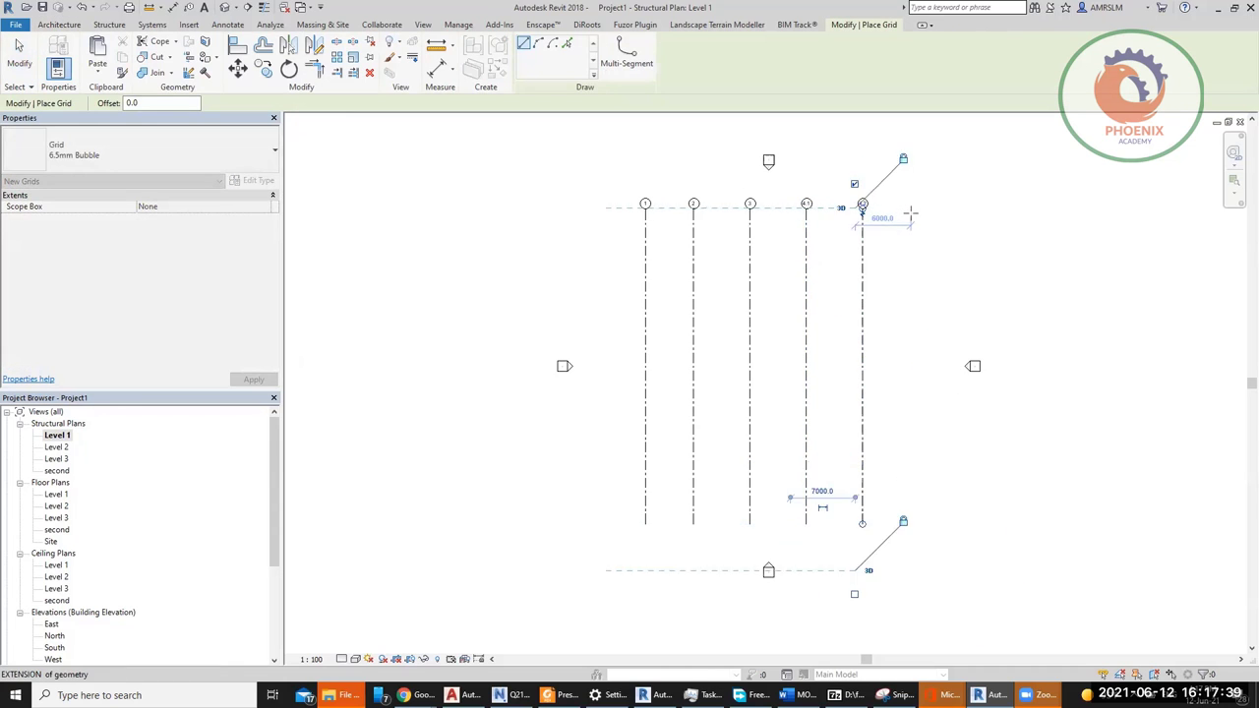
scroll(911, 213, up, 3)
key(Escape)
key(Escape)
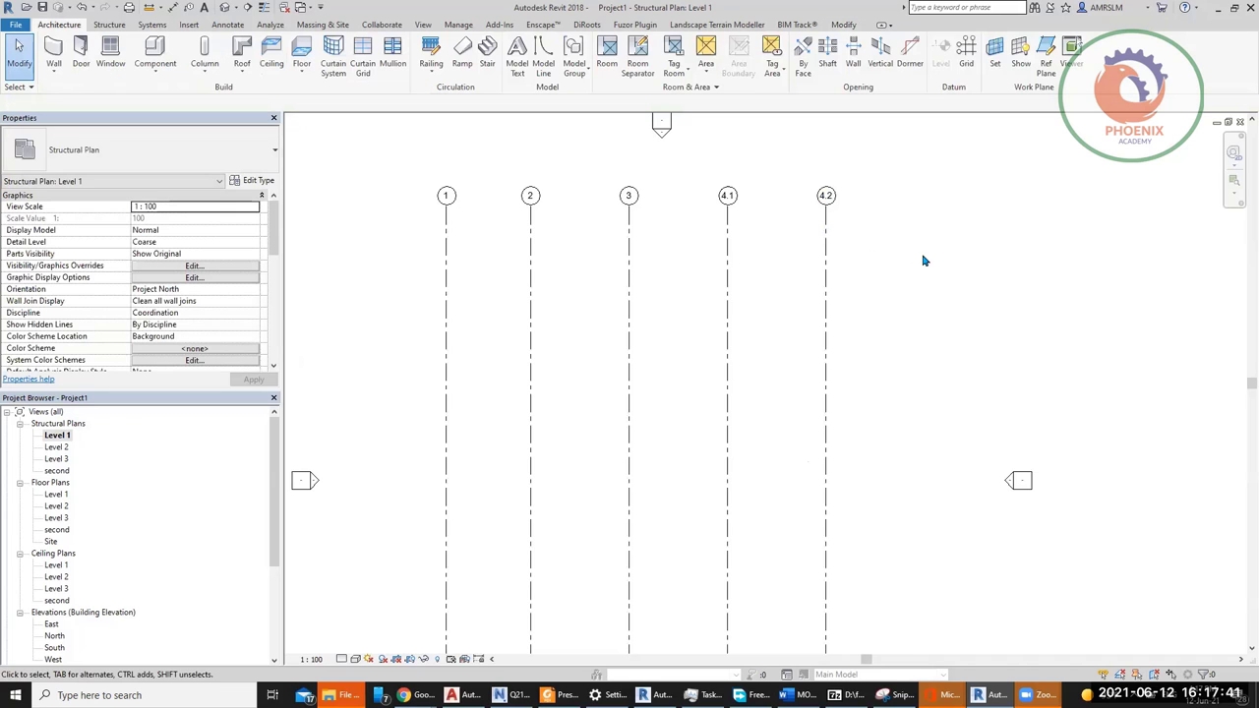
Step: Draw a horizontal grid across all five vertical grids just below their bubbles, ending with its bubble beyond grid 1
key(g)
key(r)
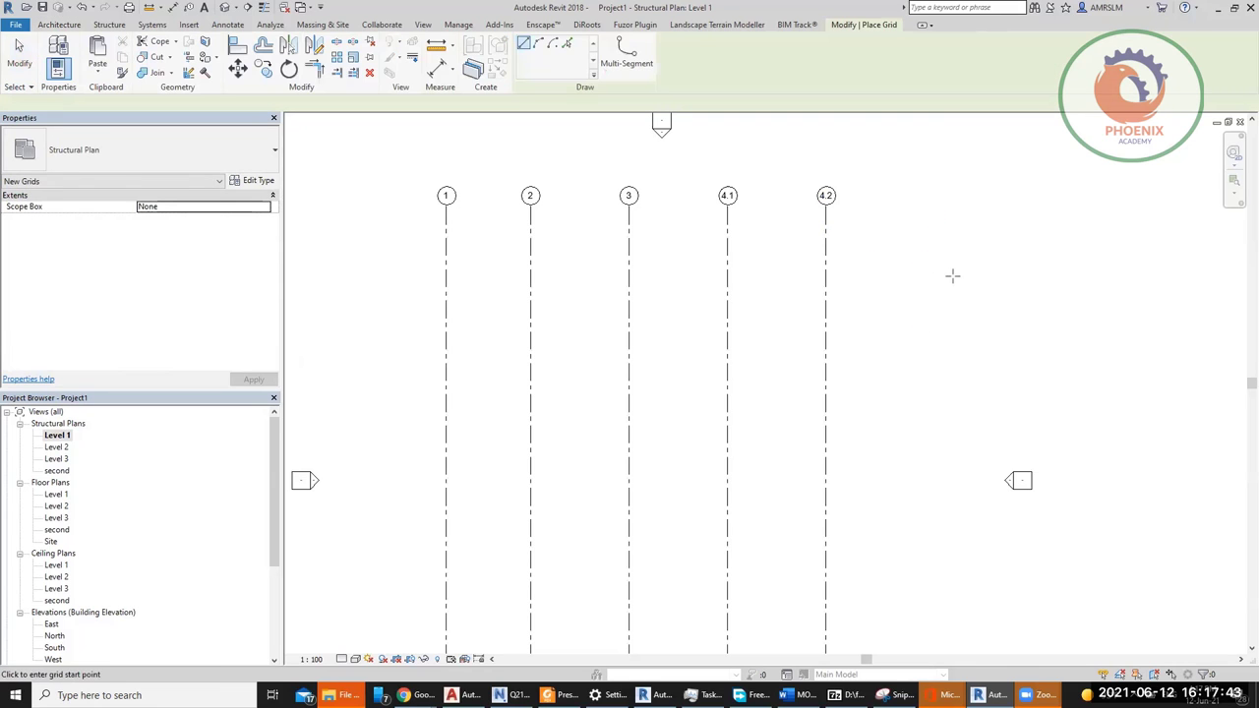
click(373, 275)
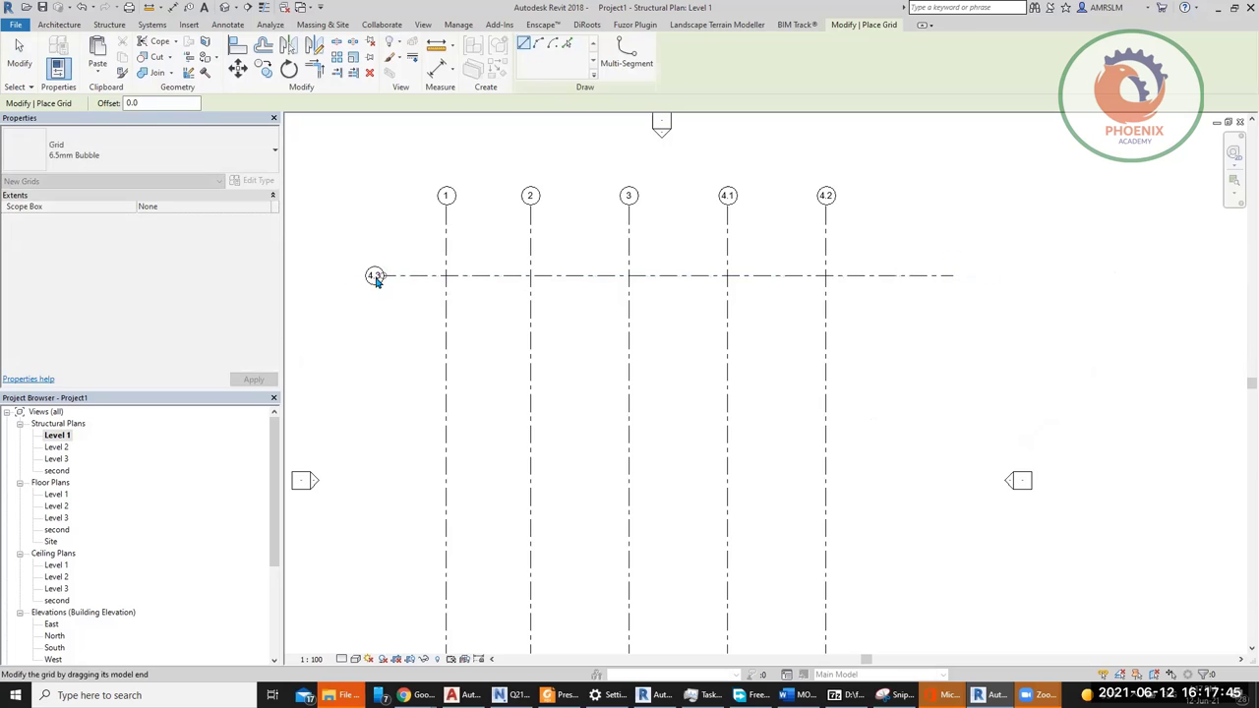
key(Escape)
key(Escape)
Step: Rename the horizontal grid as A
click(374, 277)
click(374, 276)
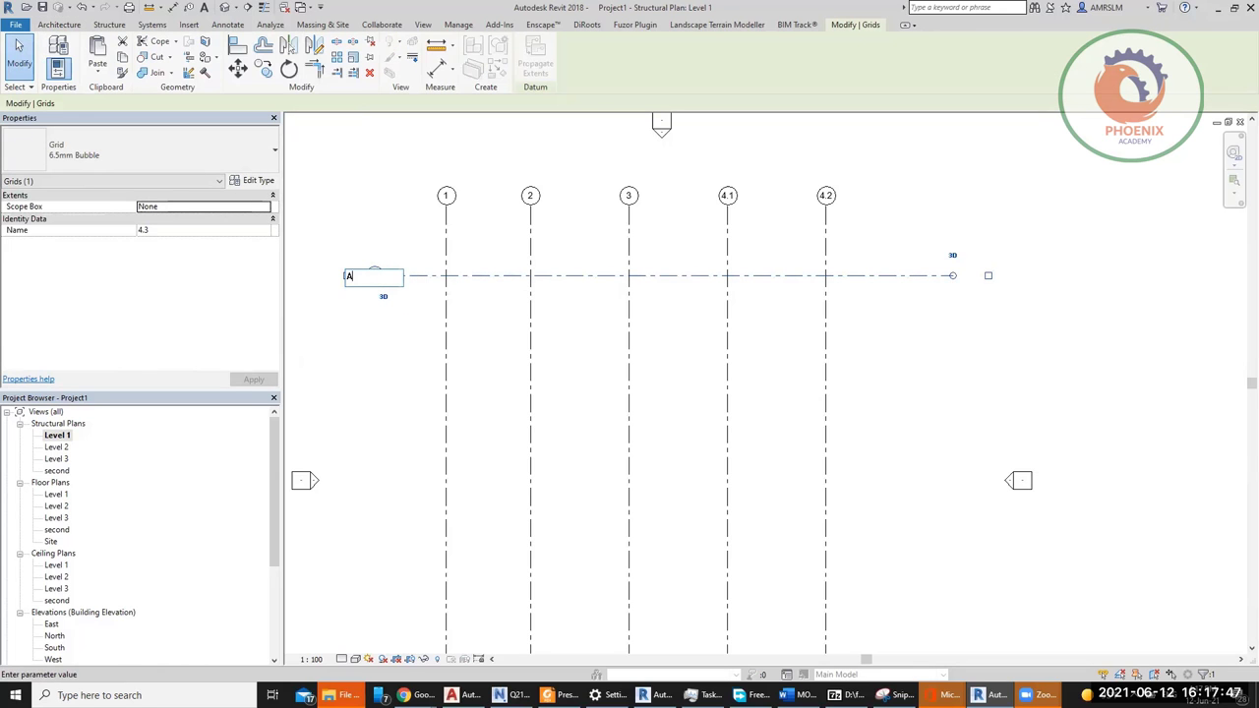
text(A)
key(Return)
key(Escape)
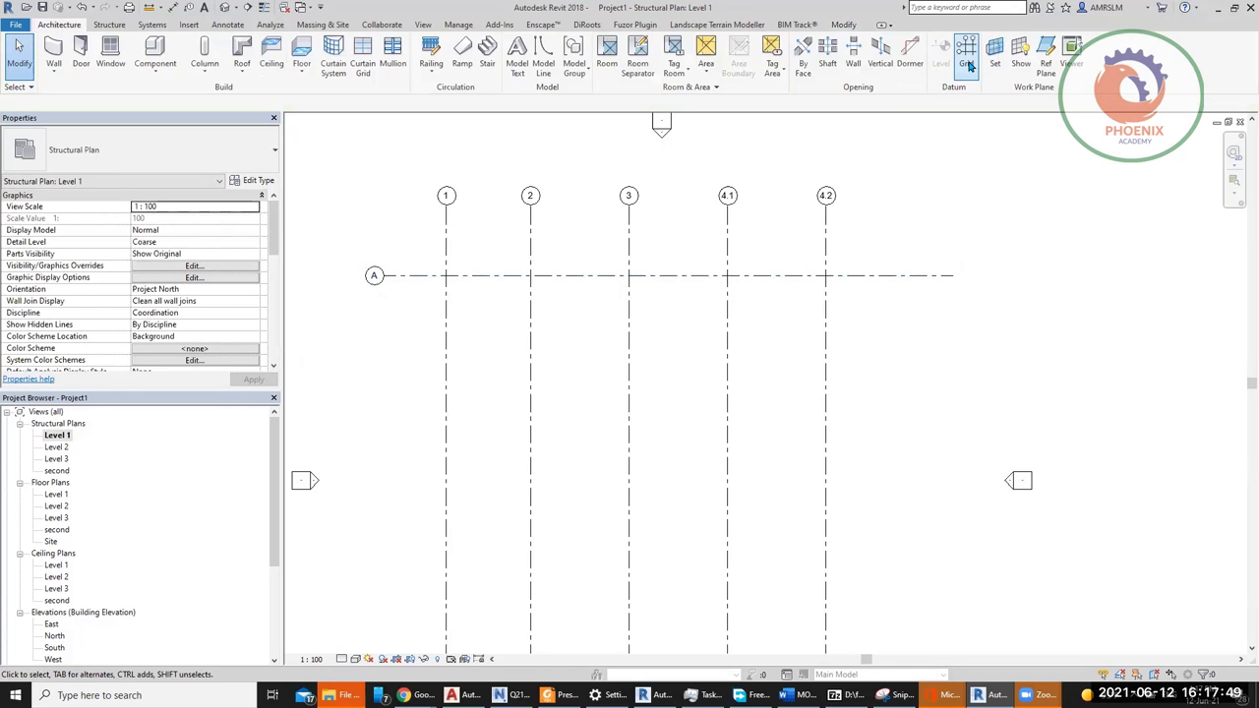
Step: Draw two more horizontal grids below grid A across the vertical grids, aligning their ends with grid A
key(g)
key(r)
click(953, 425)
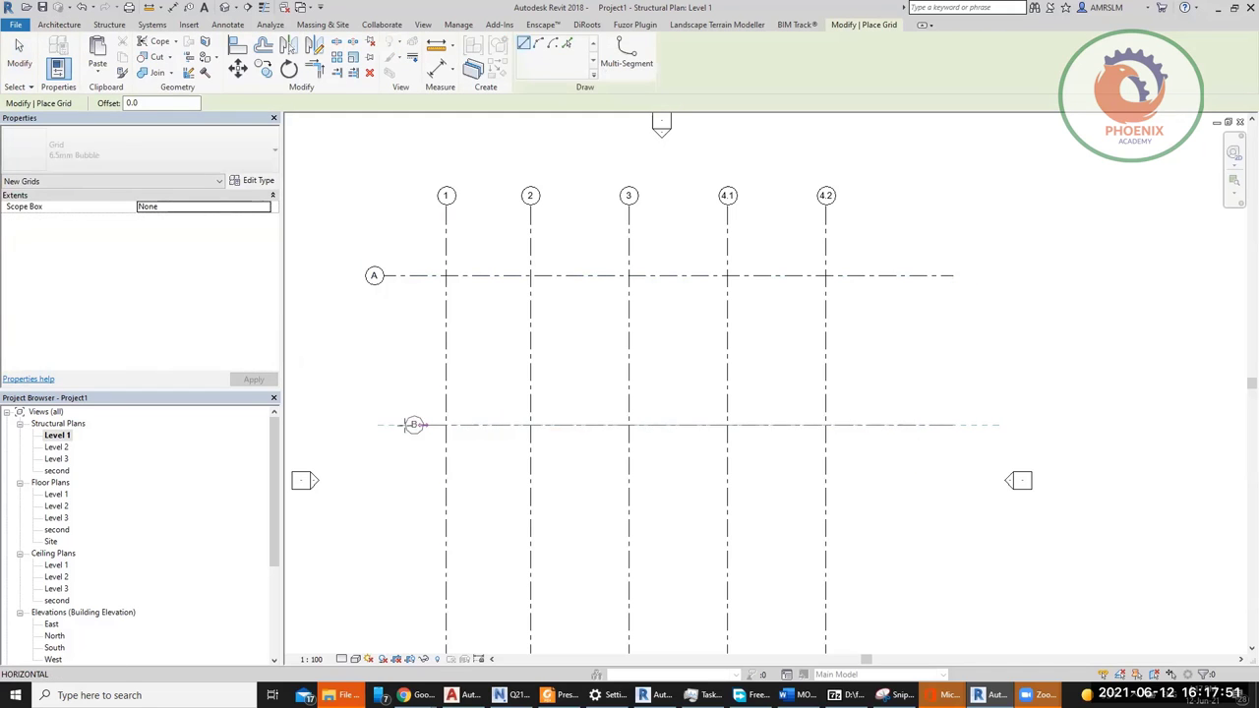
click(383, 425)
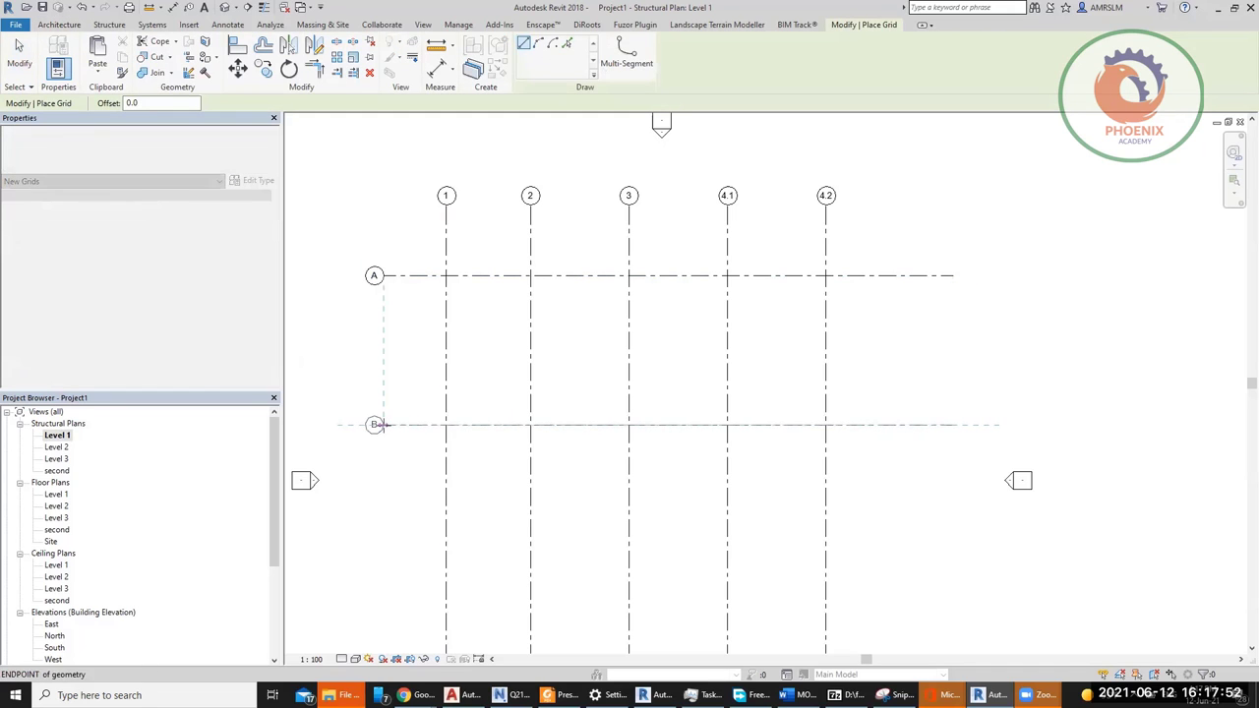
click(952, 550)
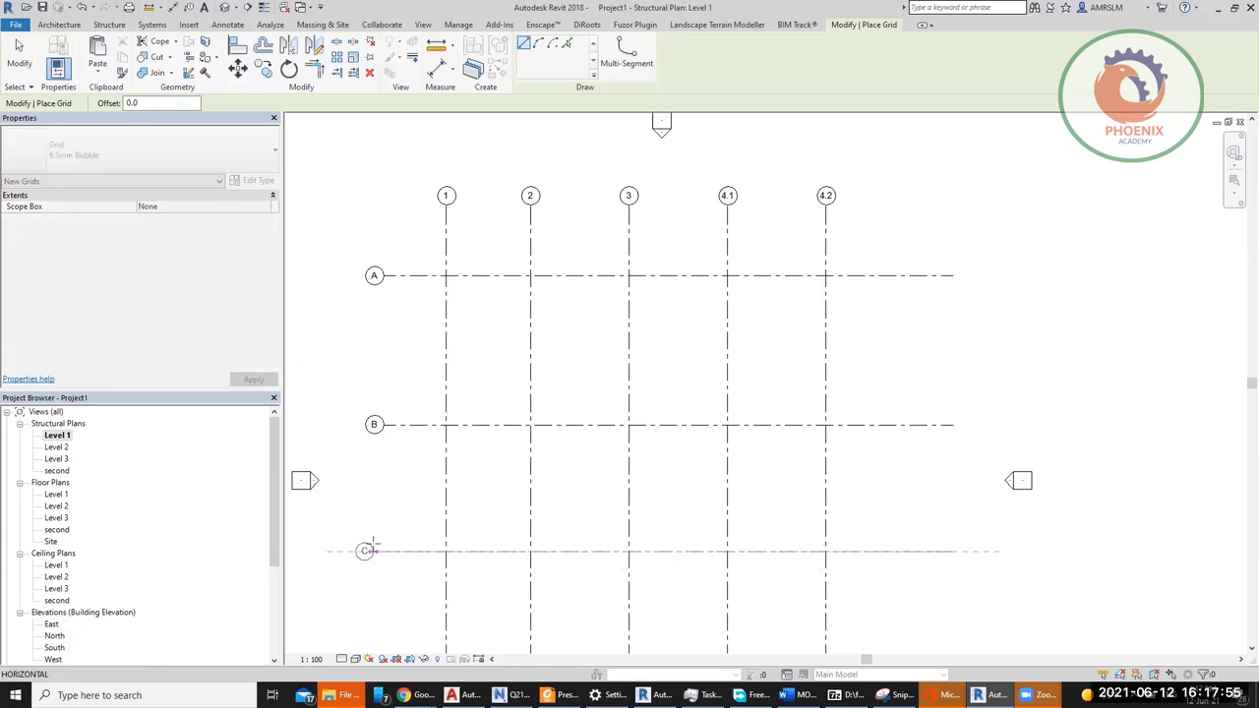
click(379, 550)
key(Escape)
key(Escape)
scroll(534, 372, down, 2)
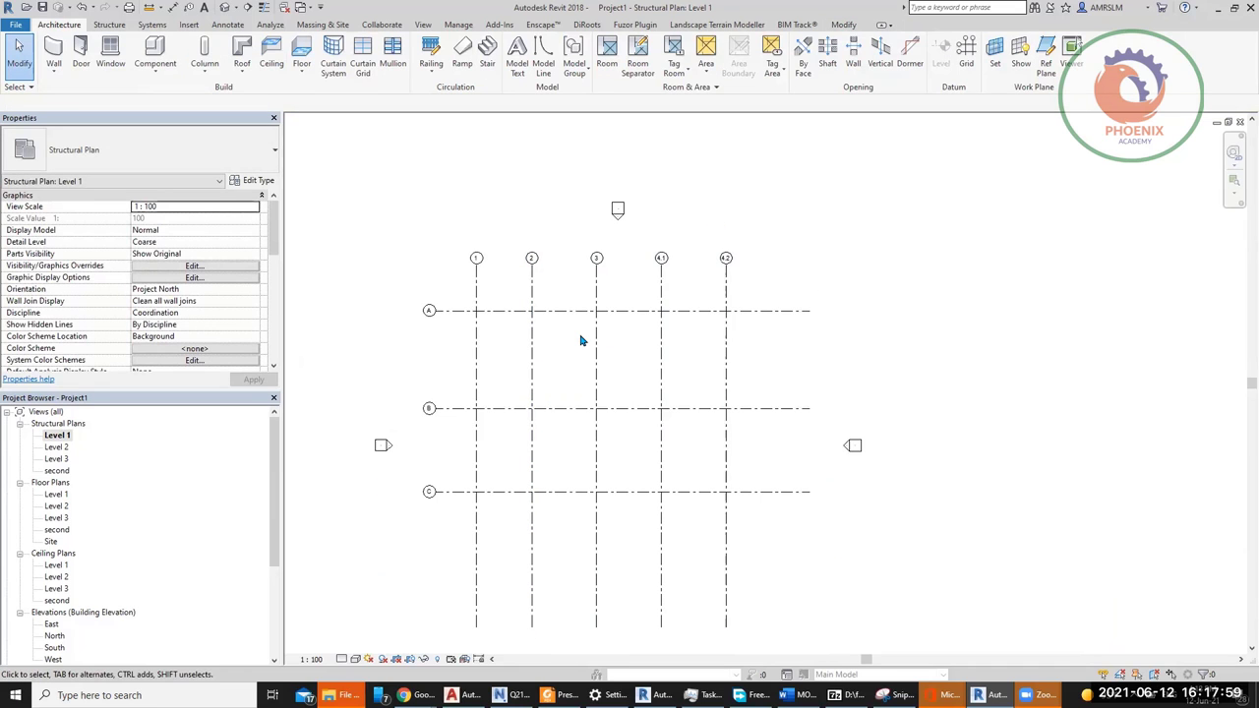
Step: Place a continuous aligned dimension string across the five vertical grids, positioned above their bubbles
key(d)
key(i)
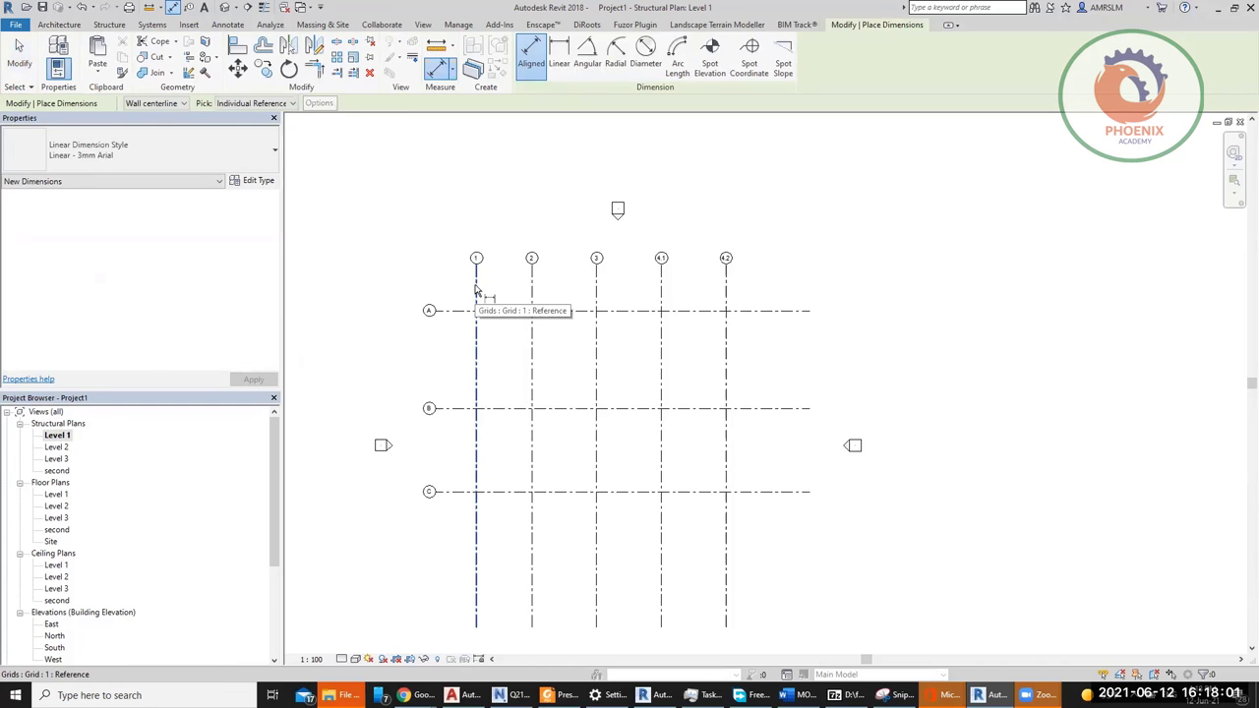
click(476, 292)
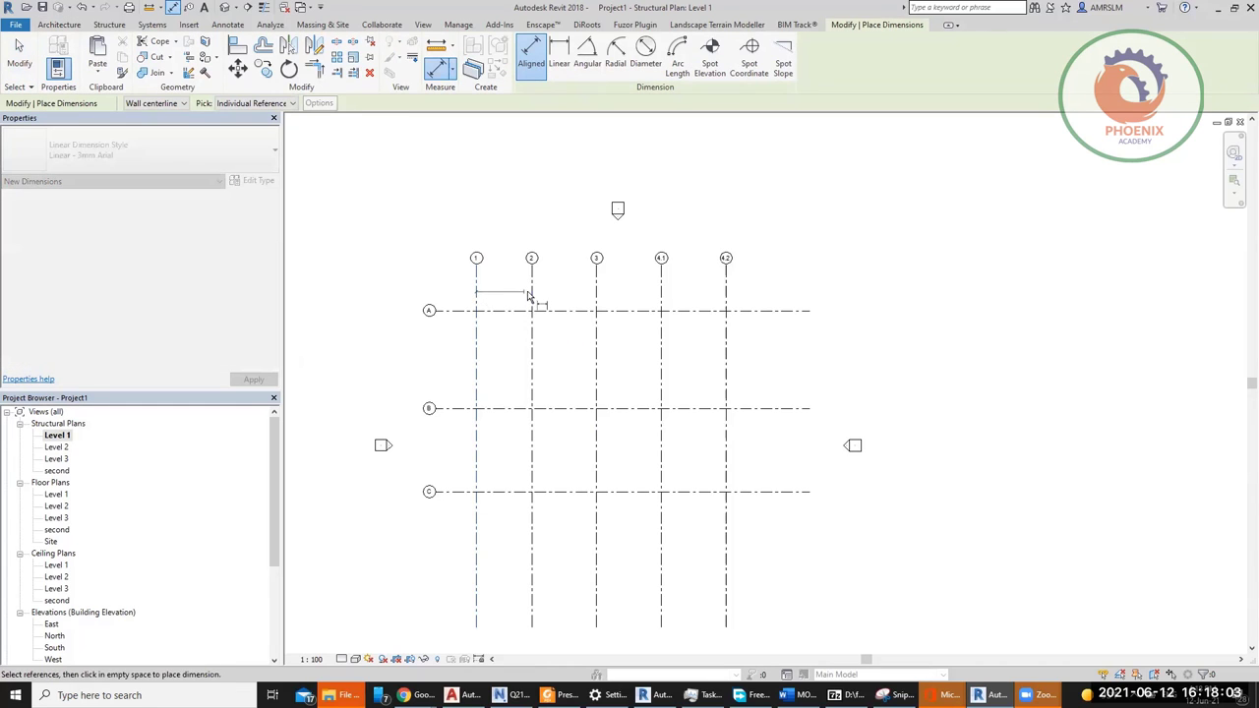
click(532, 292)
click(595, 295)
click(661, 293)
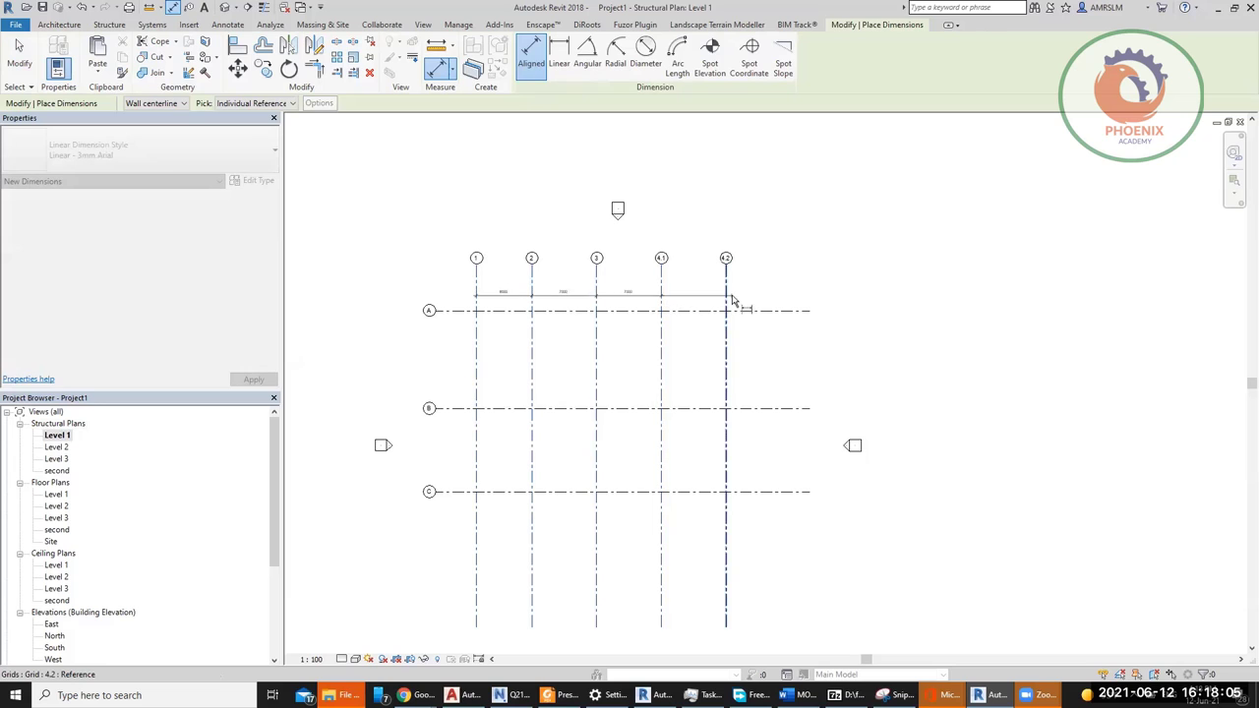
click(726, 293)
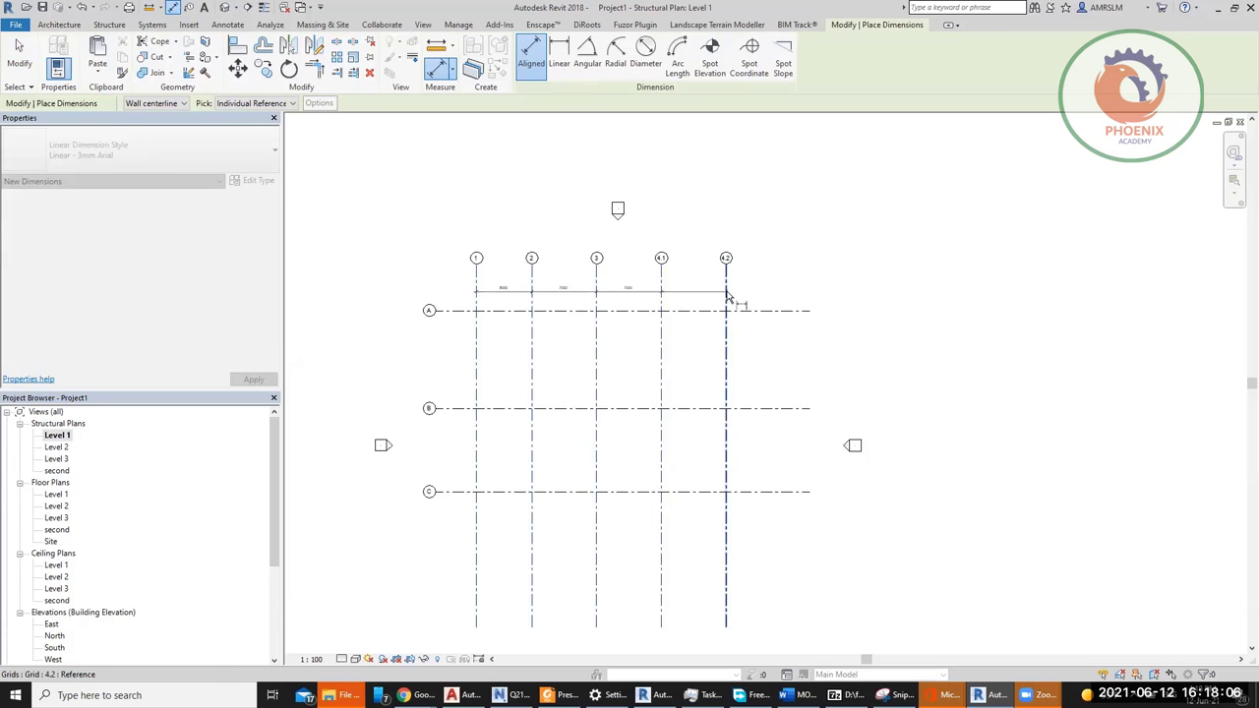
click(752, 239)
Step: Apply the EQ equality constraint to the dimension string so the vertical grids are evenly spaced
scroll(585, 242, up, 3)
middle_drag(638, 354, 677, 357)
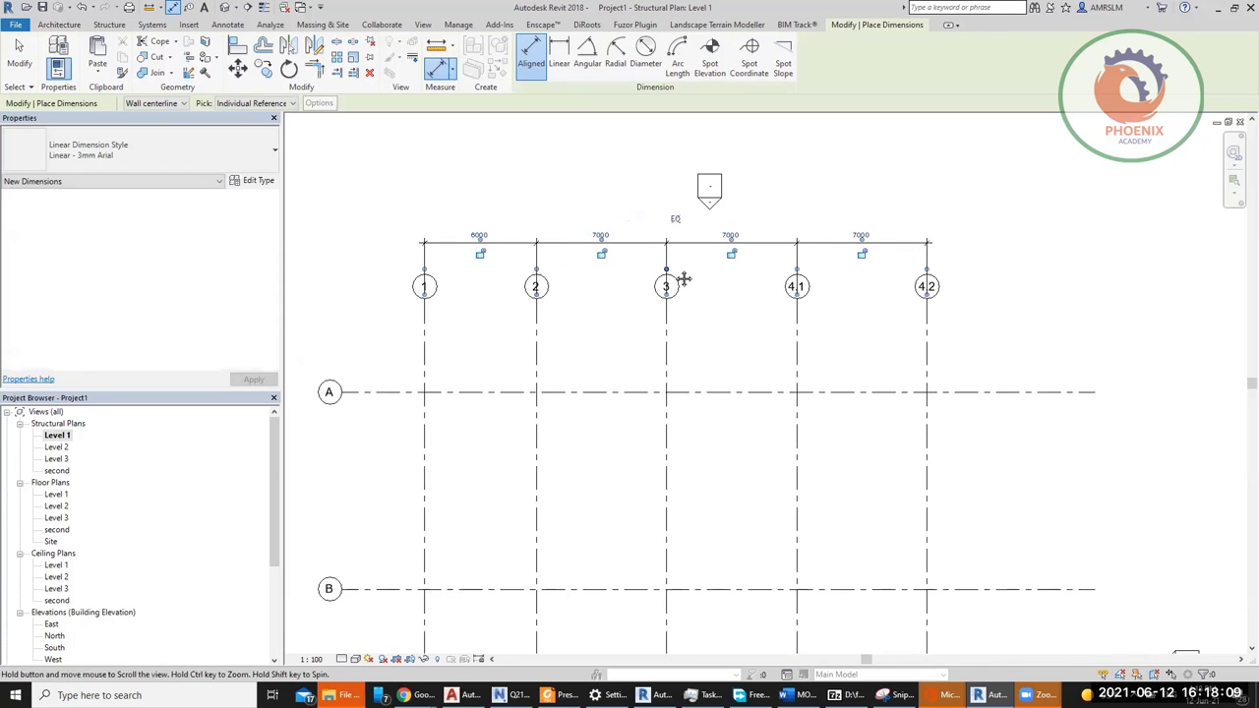
click(675, 219)
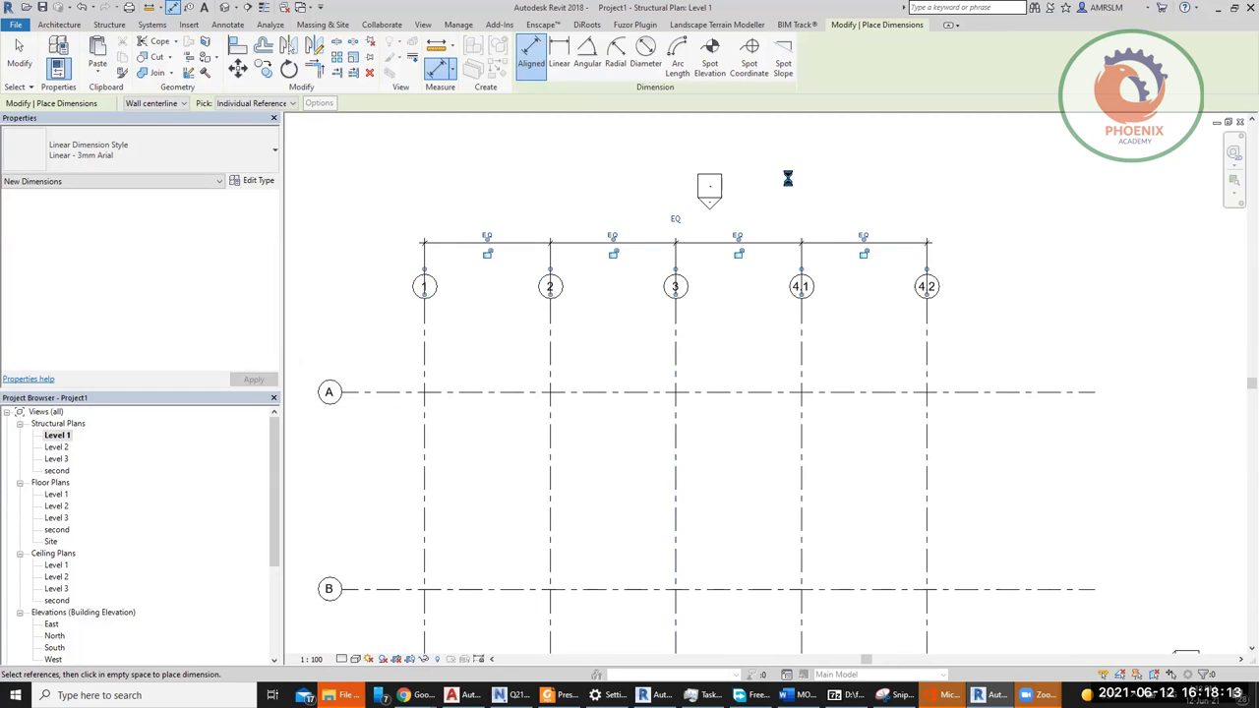
key(Escape)
key(Escape)
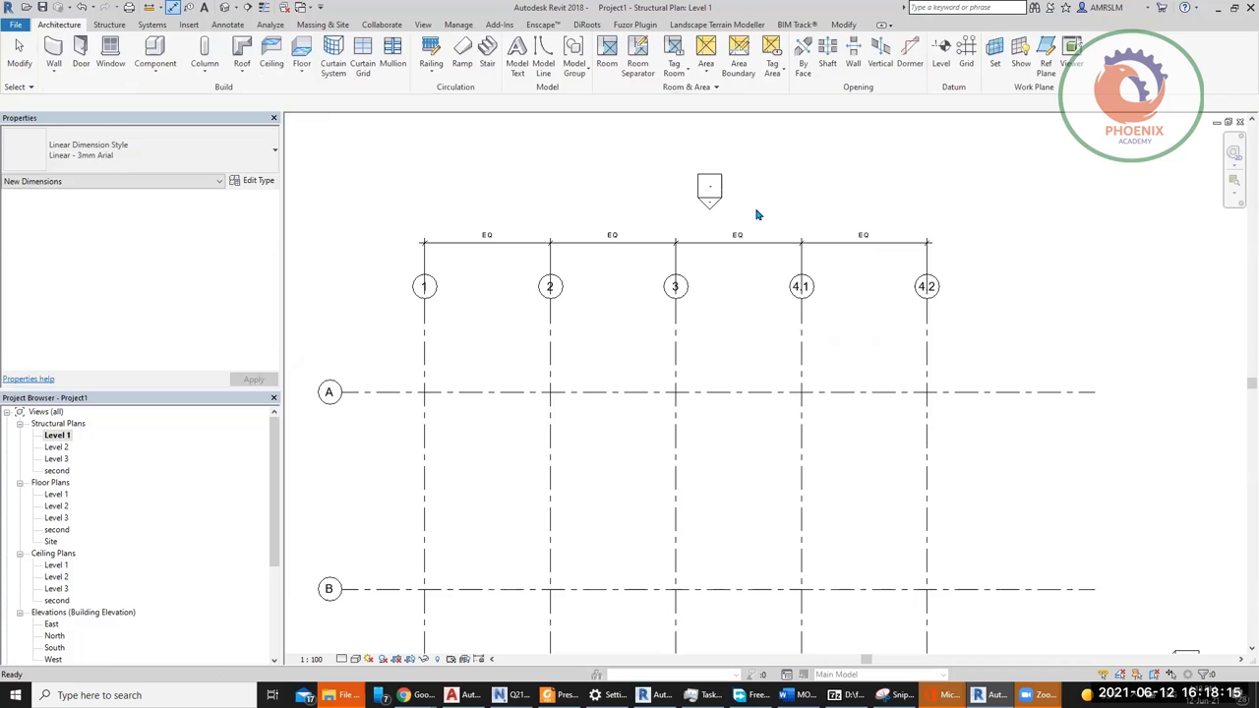
Step: Move grid 4.2 farther from grid 1, stretching each of the equal grid bays to about 7775
click(926, 354)
drag(925, 353, 1003, 354)
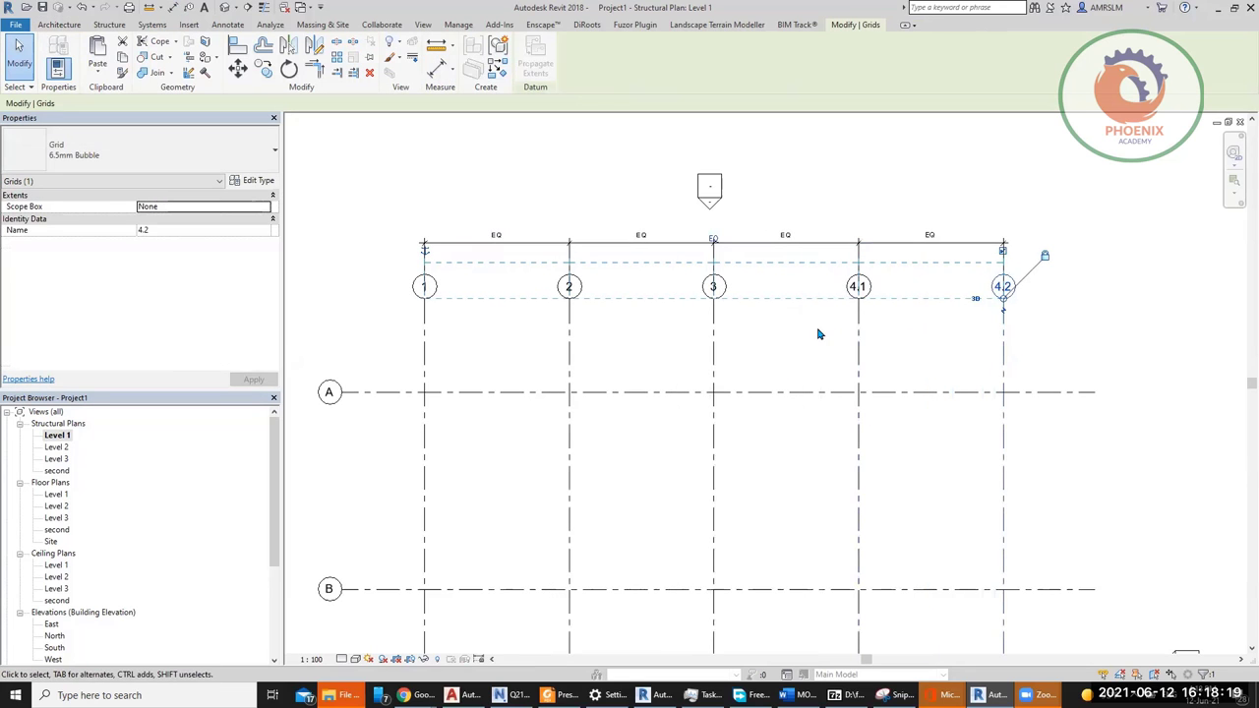
click(817, 335)
Step: Set the Equality Display of the vertical grids' dimension string to Value
click(854, 243)
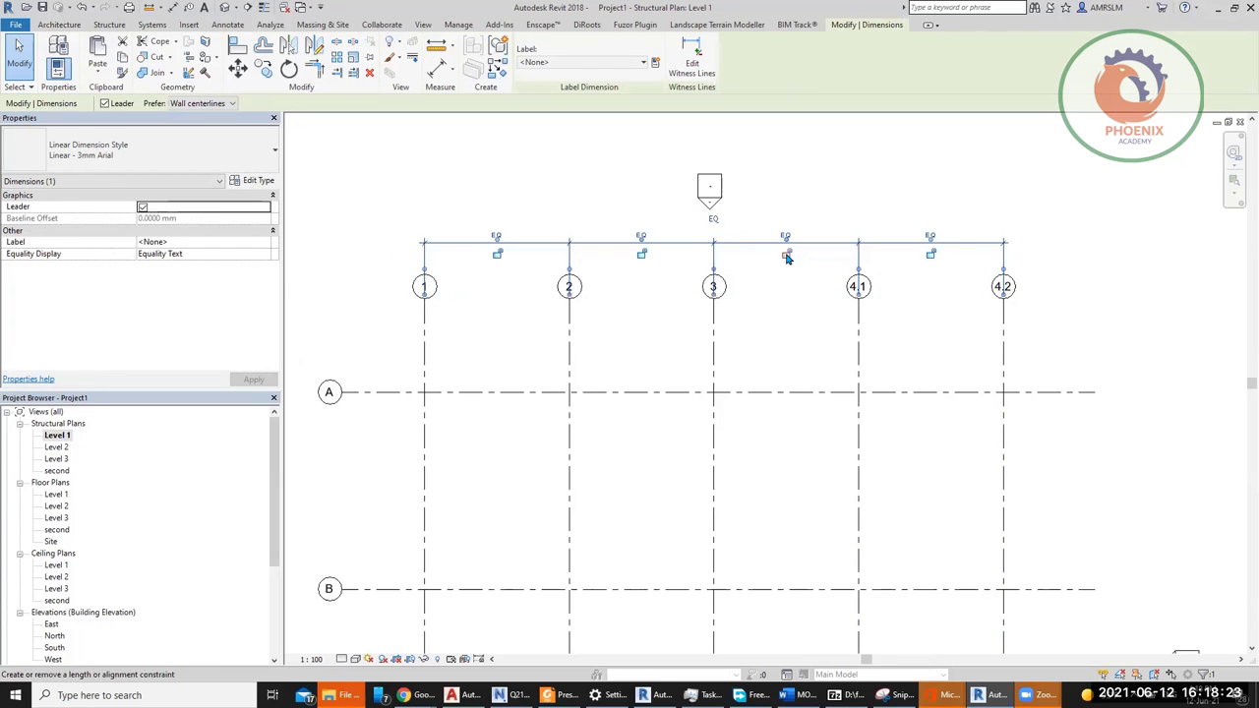
click(266, 255)
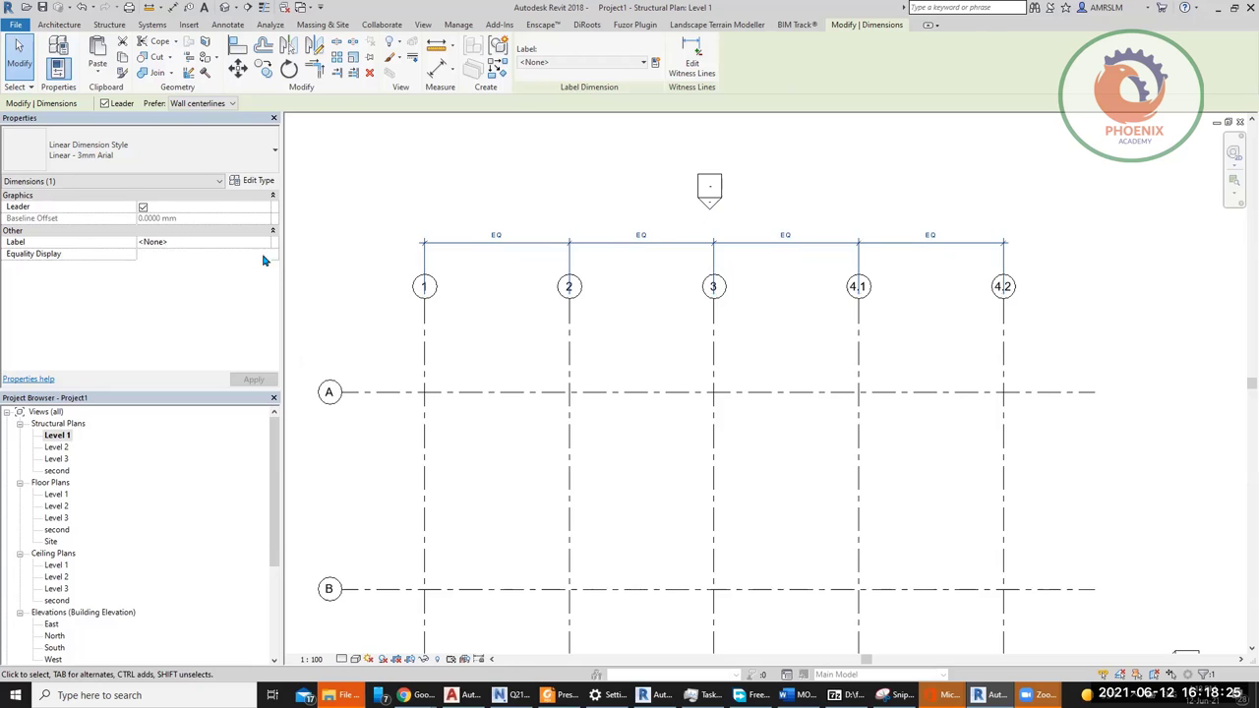
click(265, 254)
click(148, 265)
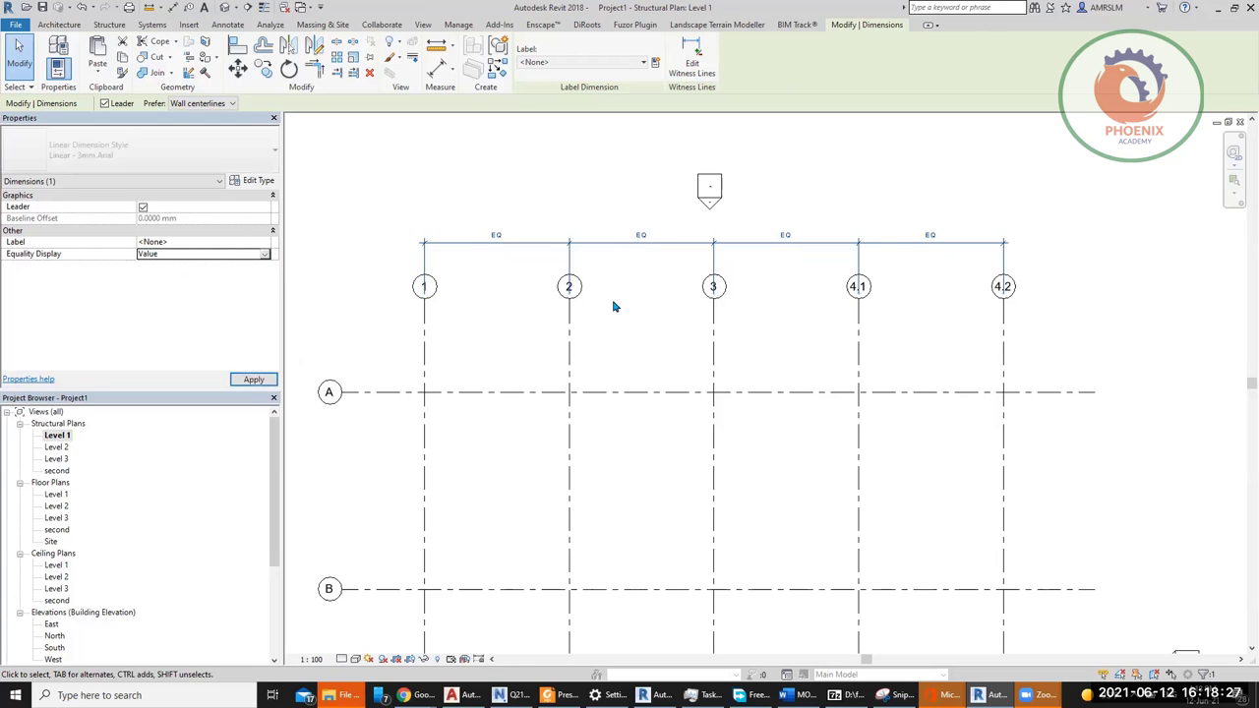
click(754, 308)
Step: Move the dimension text between grids 3 and 4.1 above the dimension line and toward grid 4.1, with its leader attached
scroll(708, 207, up, 3)
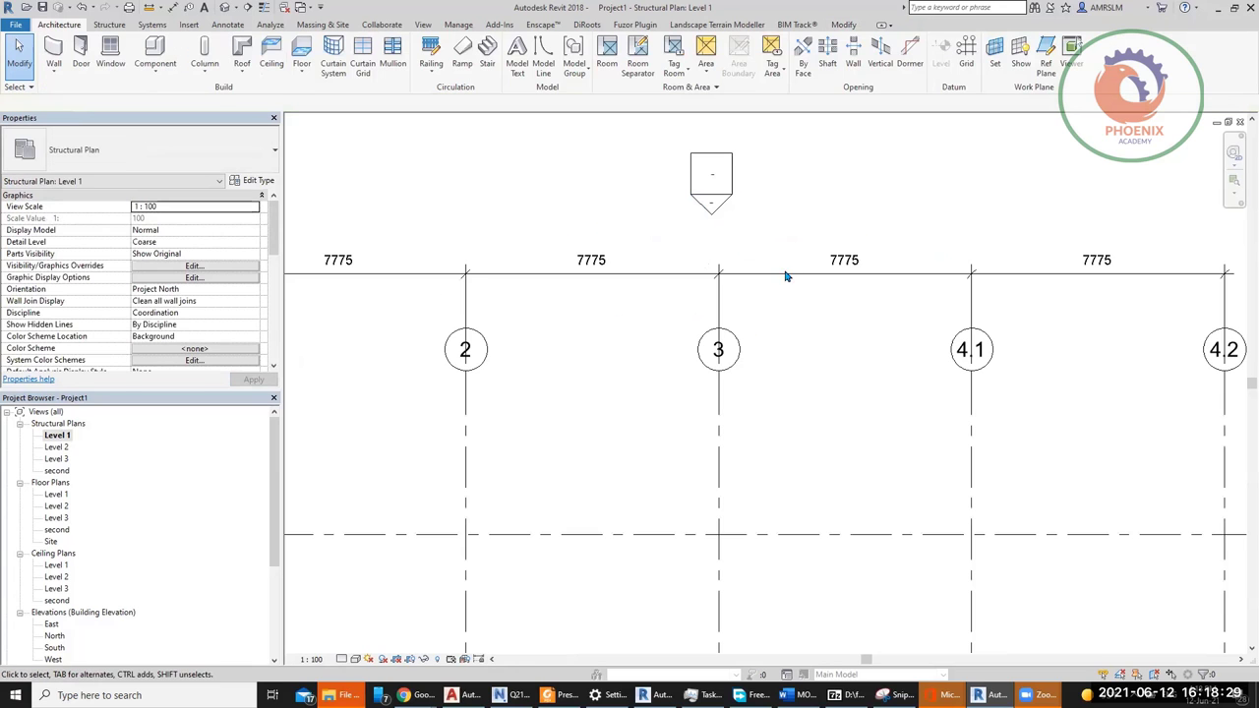
click(836, 272)
scroll(869, 260, up, 2)
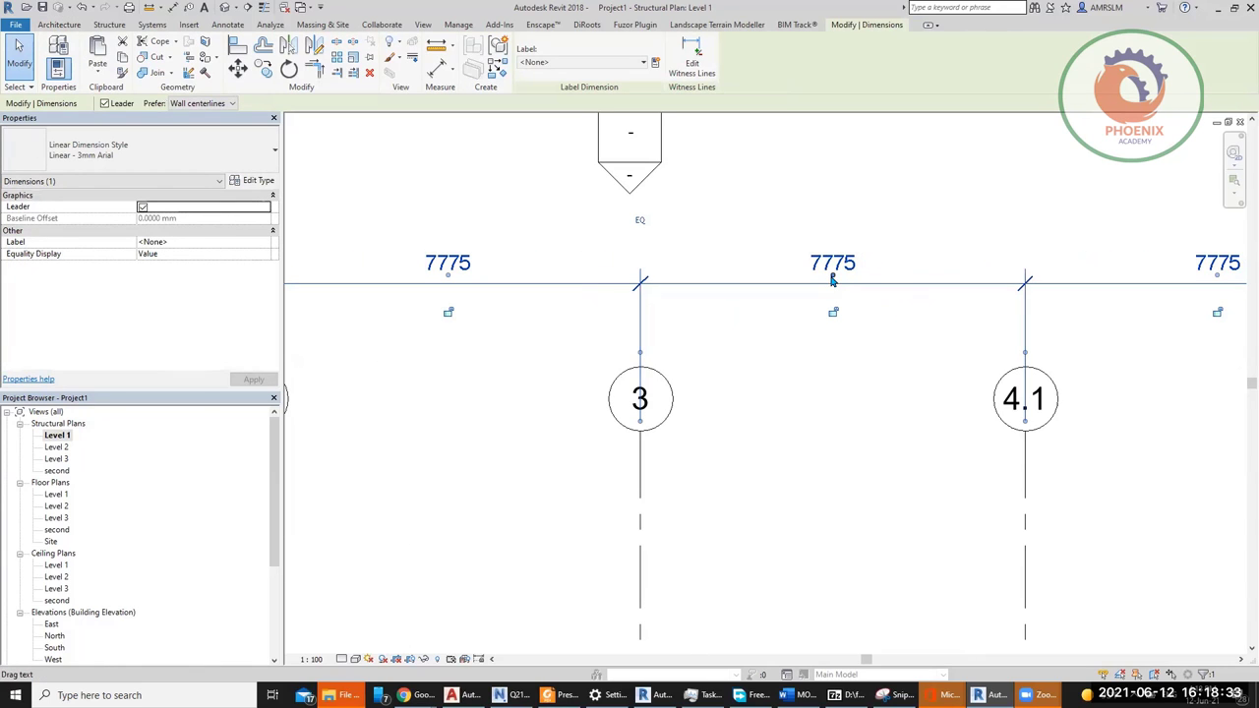
drag(833, 276, 885, 230)
drag(915, 226, 922, 226)
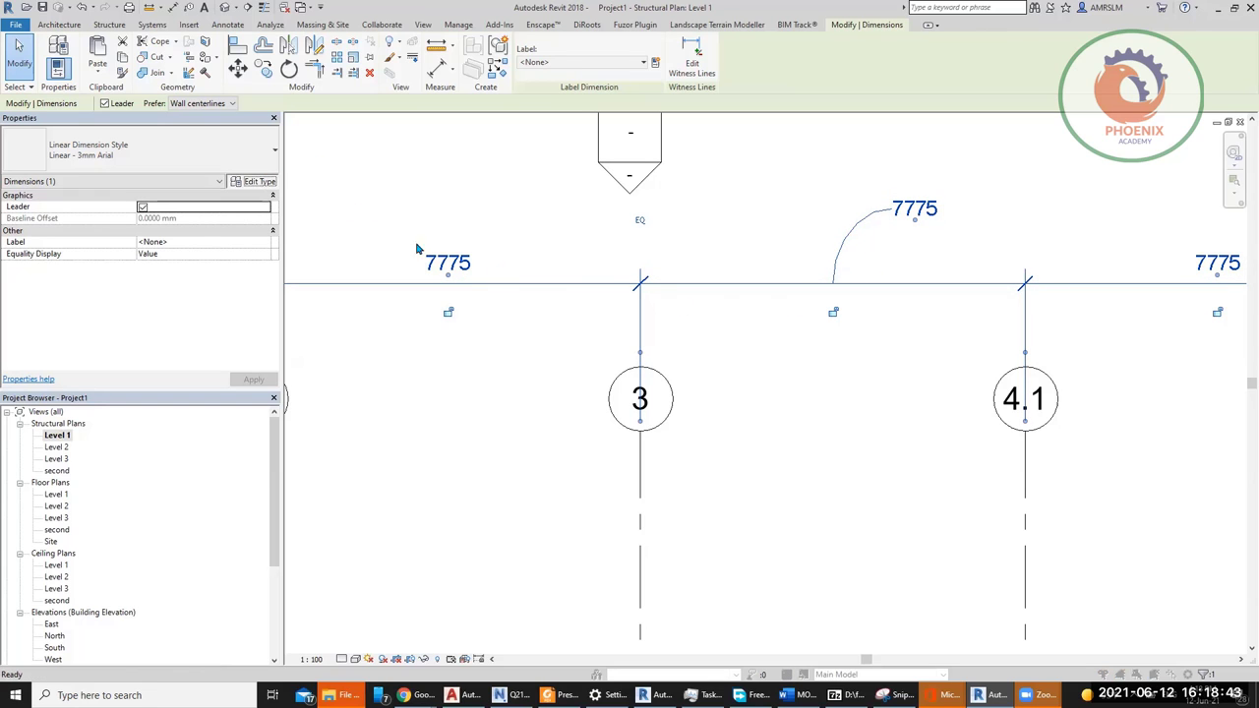
key(t)
key(p)
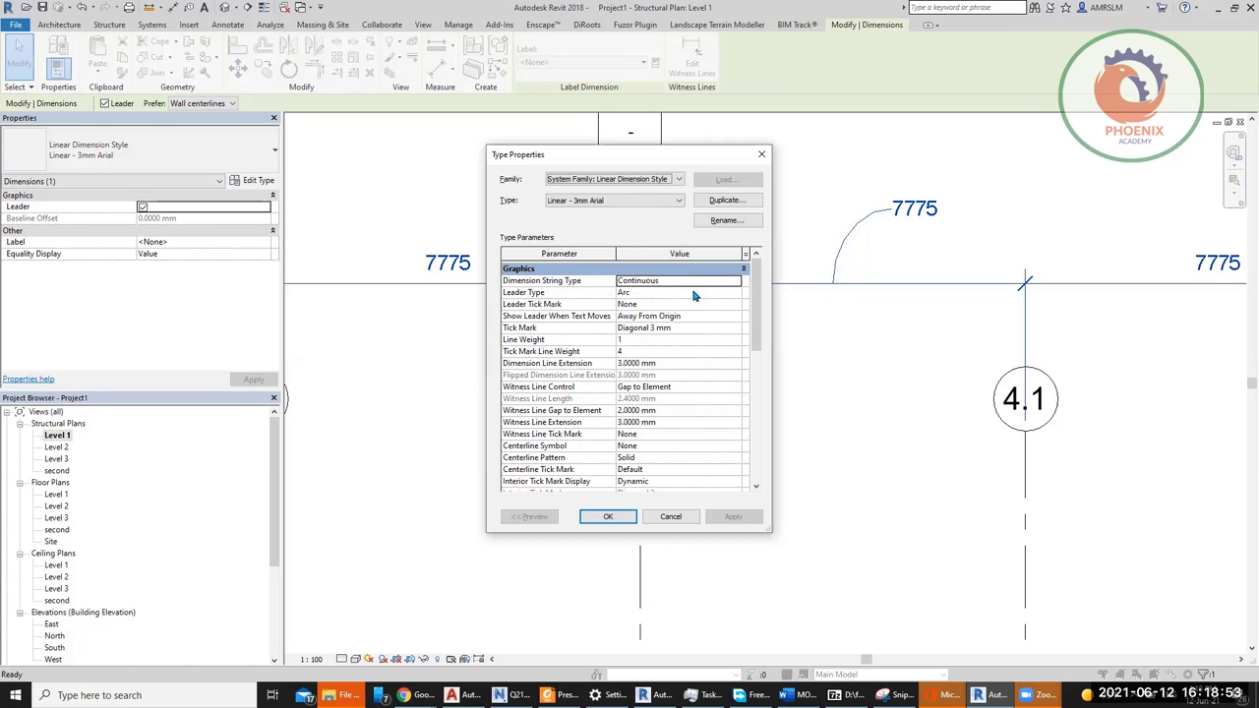
click(736, 283)
click(738, 286)
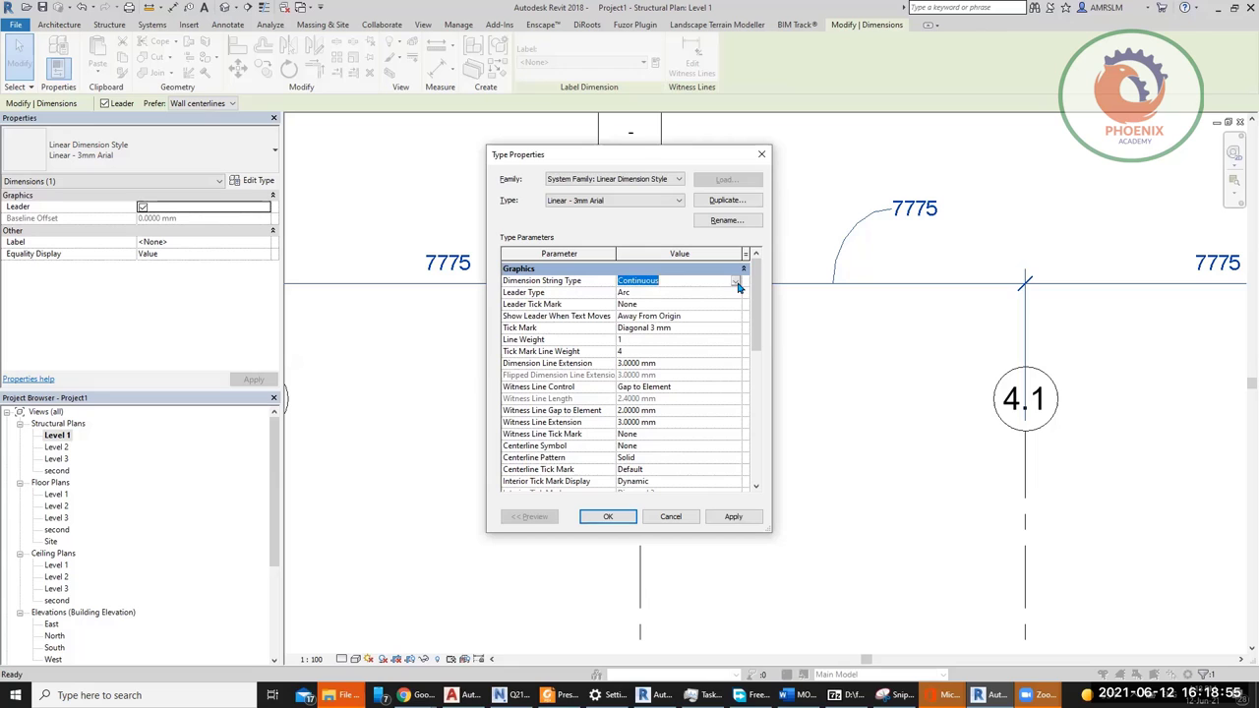
click(761, 155)
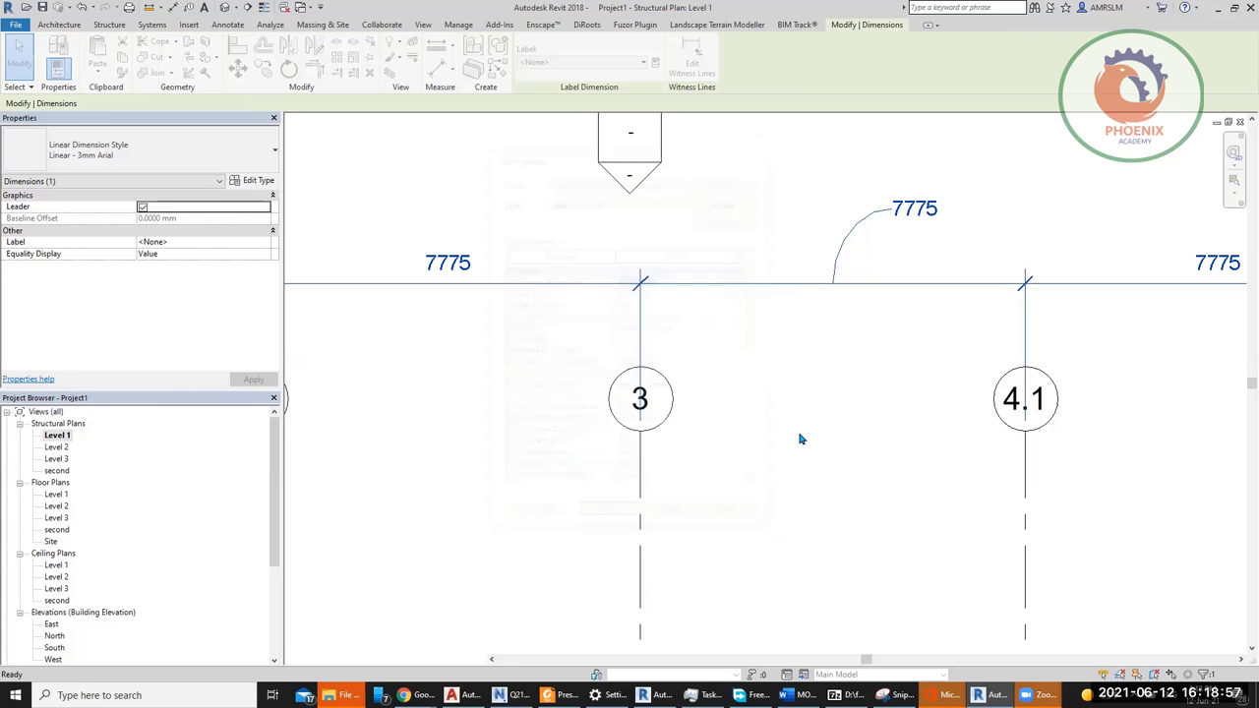
Step: Set the Dimension String Type of the Linear - 3mm Arial dimension style to Baseline
scroll(1053, 373, down, 3)
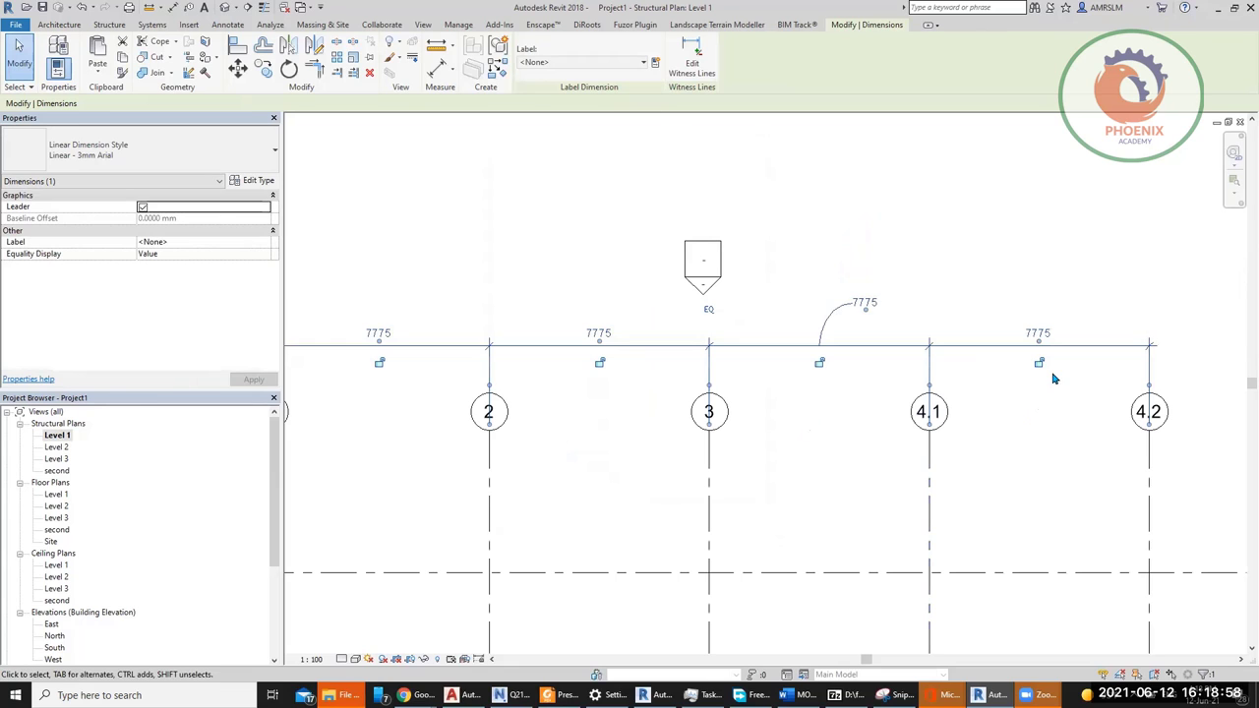
click(258, 180)
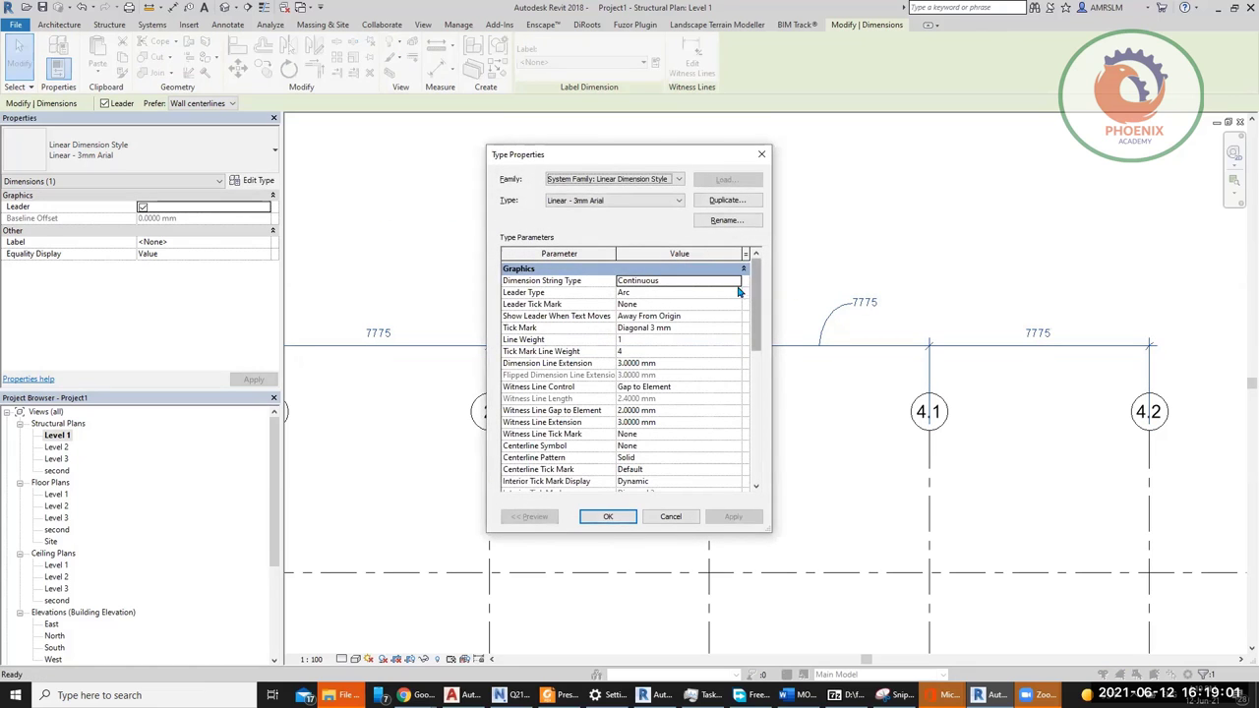
click(737, 283)
click(737, 282)
click(694, 301)
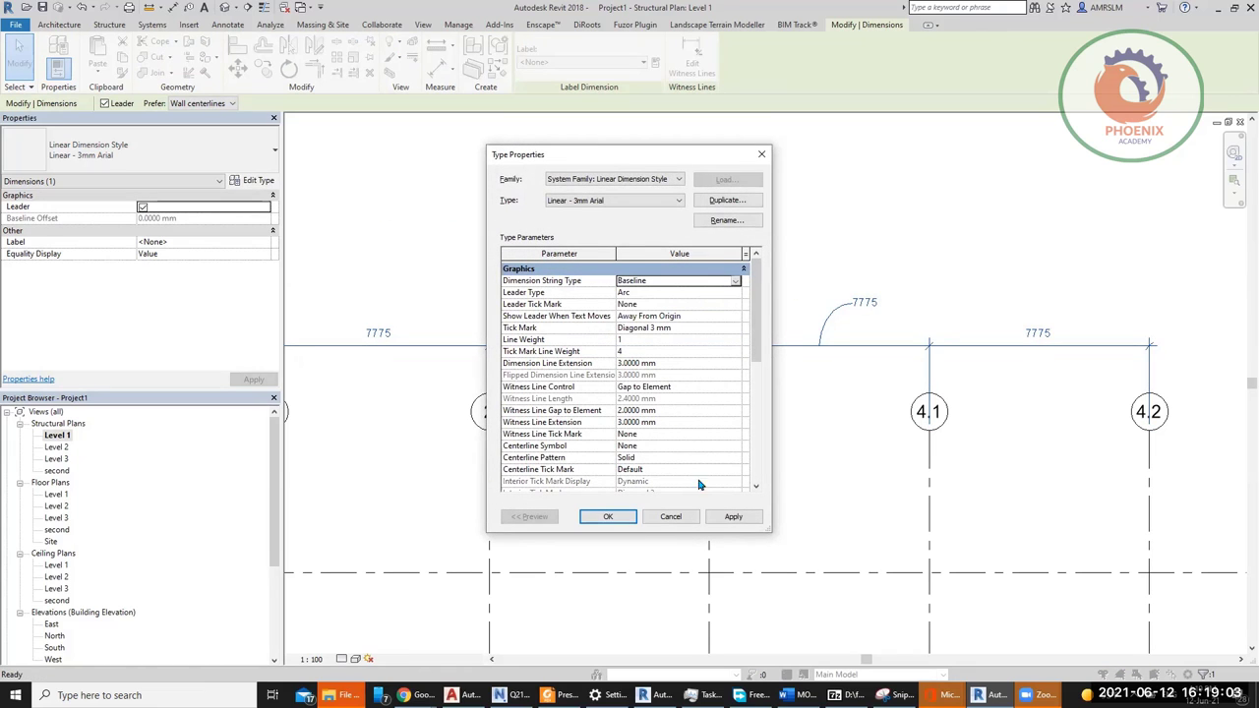
click(733, 516)
click(607, 516)
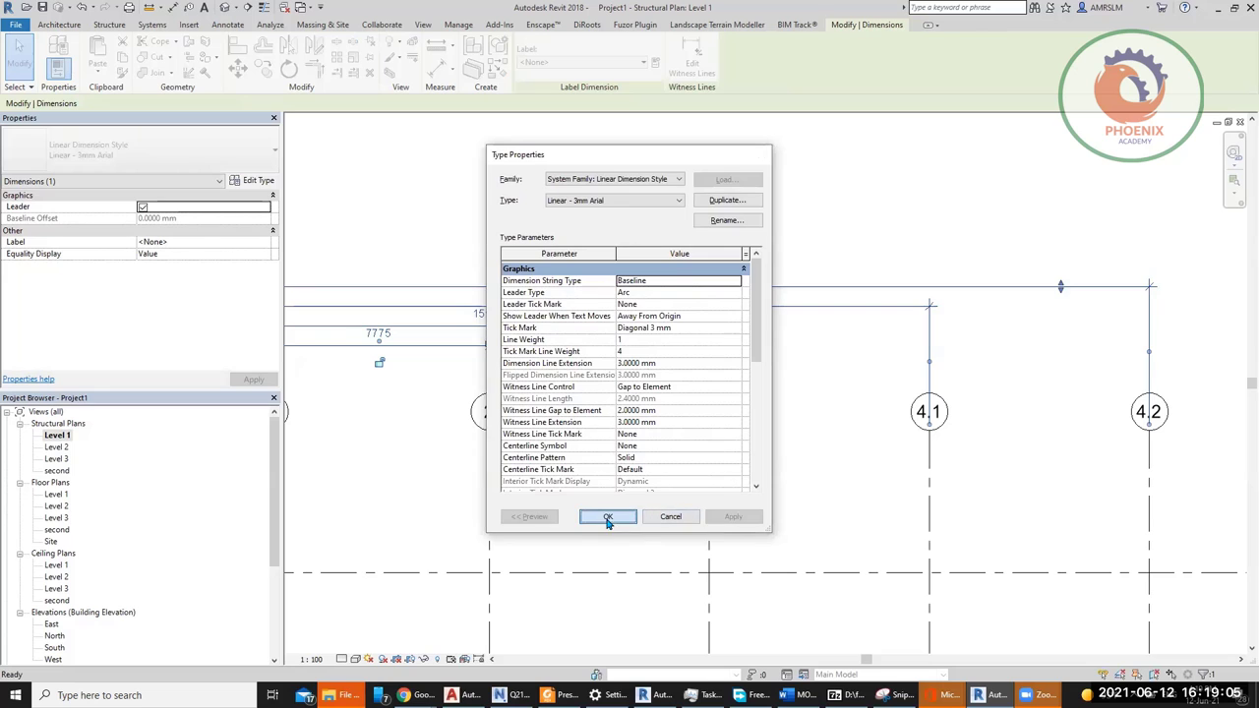
scroll(728, 429, down, 2)
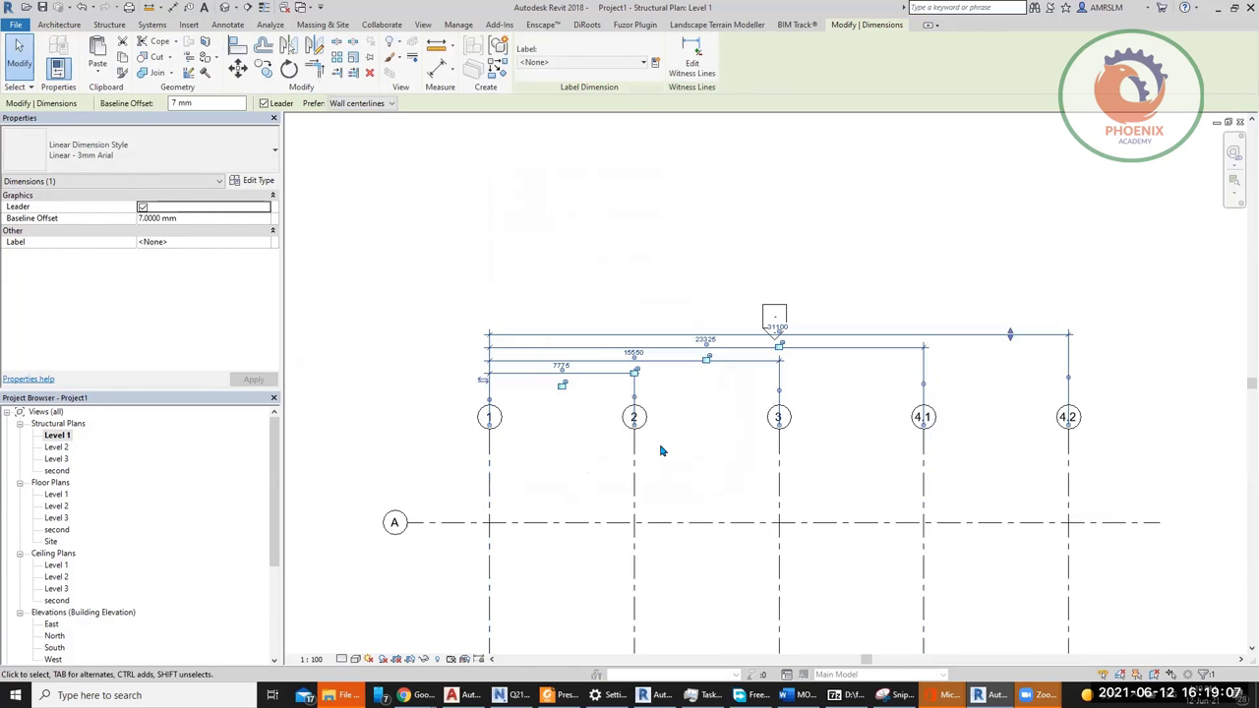
scroll(620, 352, up, 1)
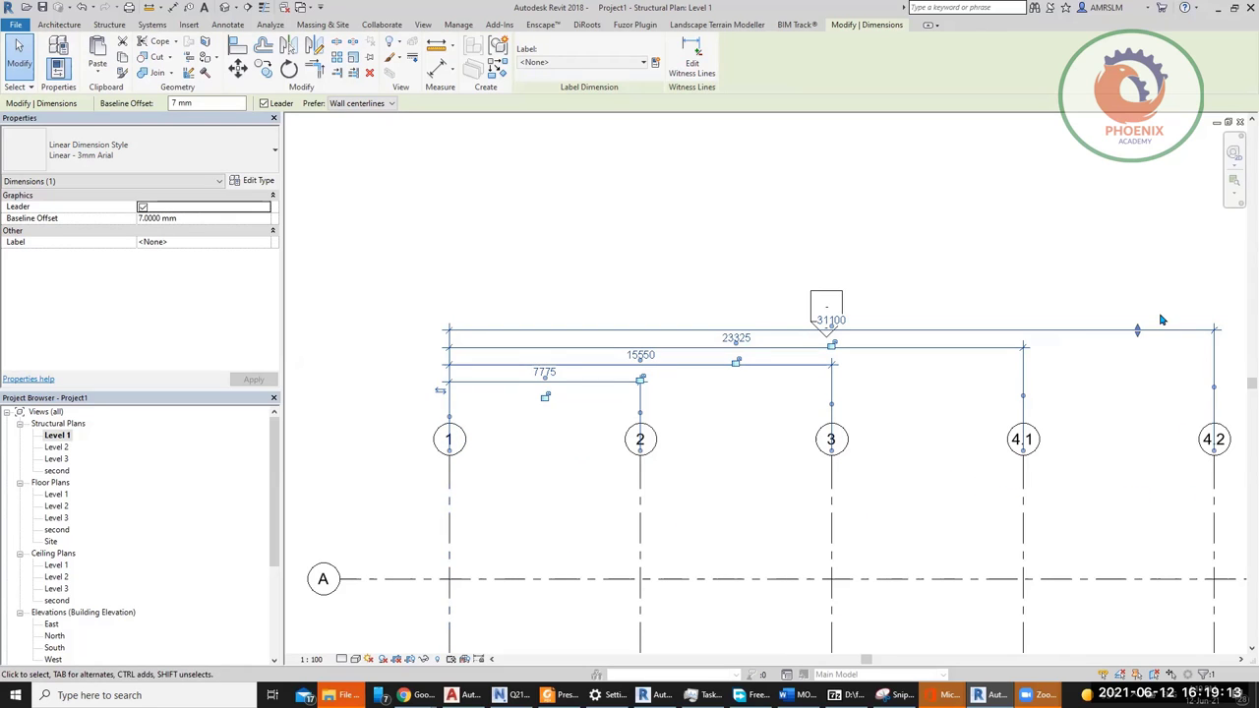
Step: Spread the stacked baseline dimension lines above the grids apart to a Baseline Offset of about 20.6 mm
drag(1137, 329, 1107, 230)
click(900, 430)
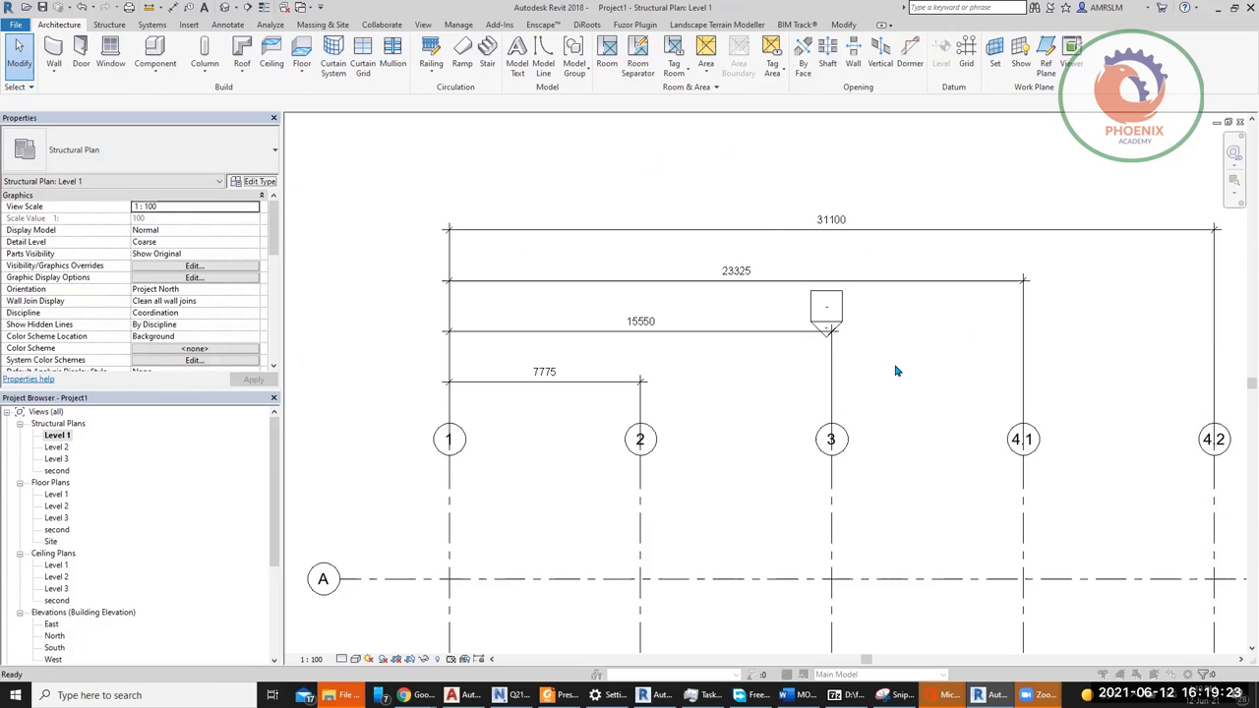
click(761, 154)
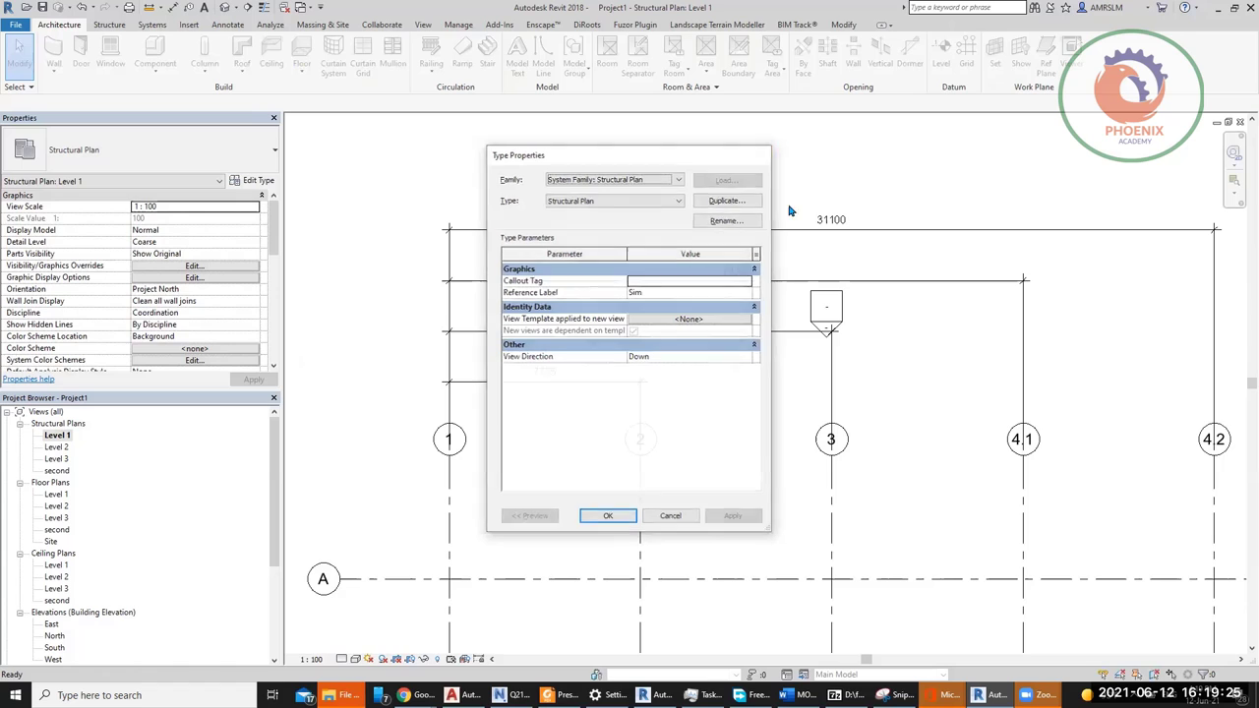
Step: Change the Dimension String Type of the vertical grids' dimension style to Ordinate
click(265, 181)
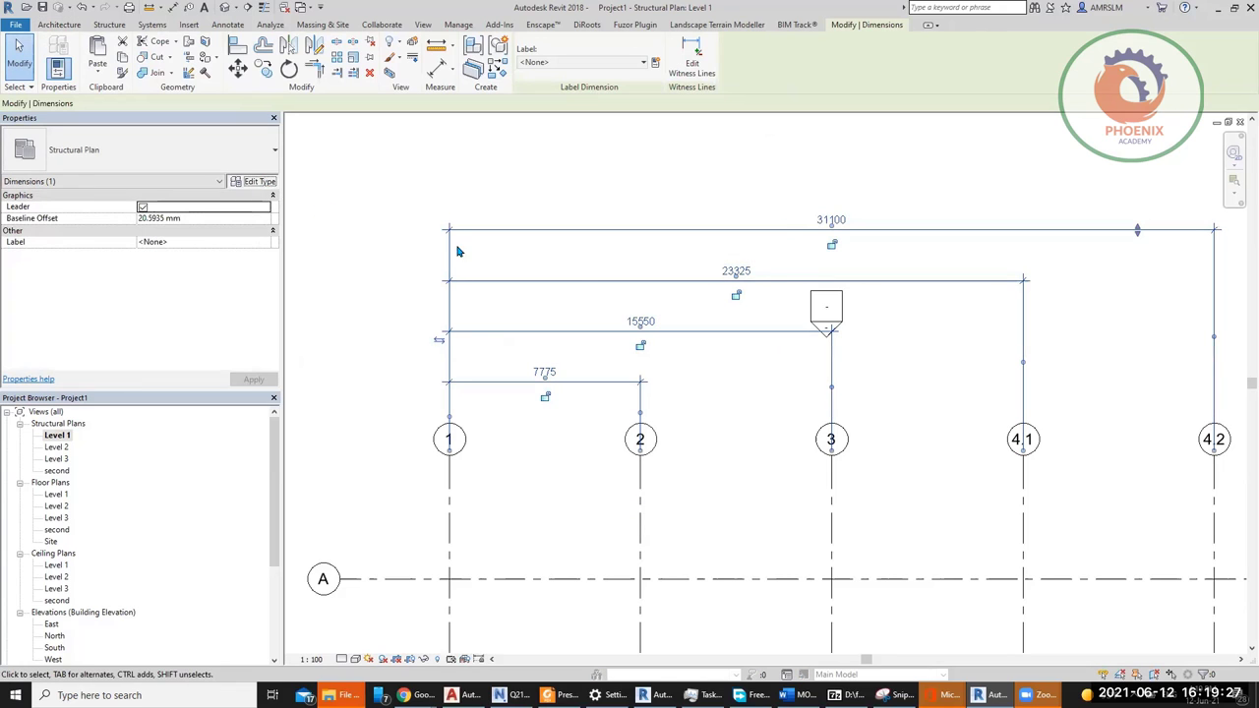
click(678, 281)
click(734, 281)
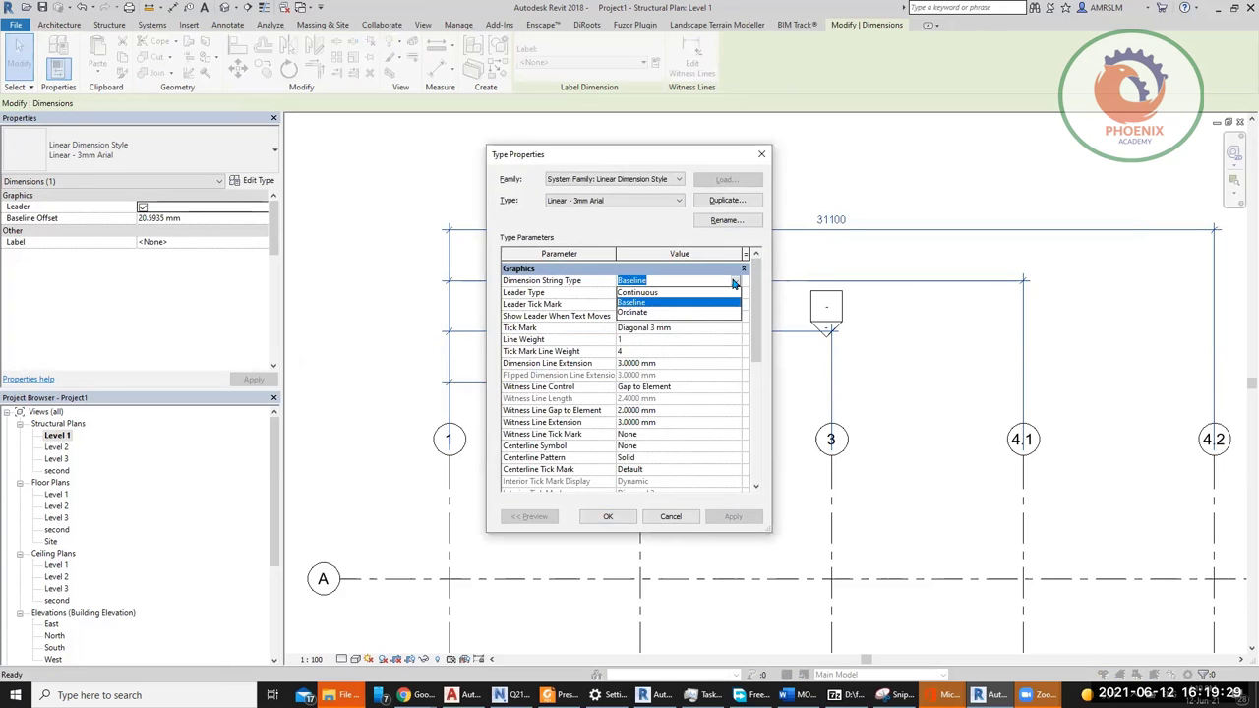
click(664, 312)
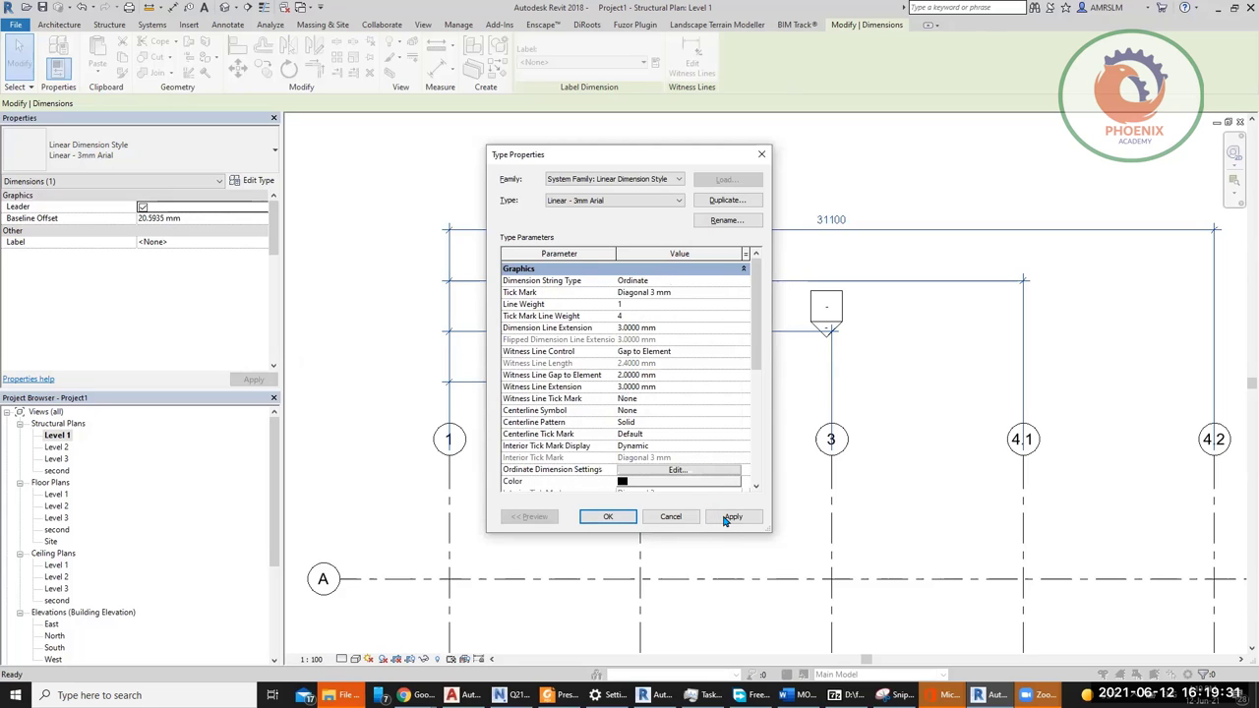
click(730, 517)
click(595, 516)
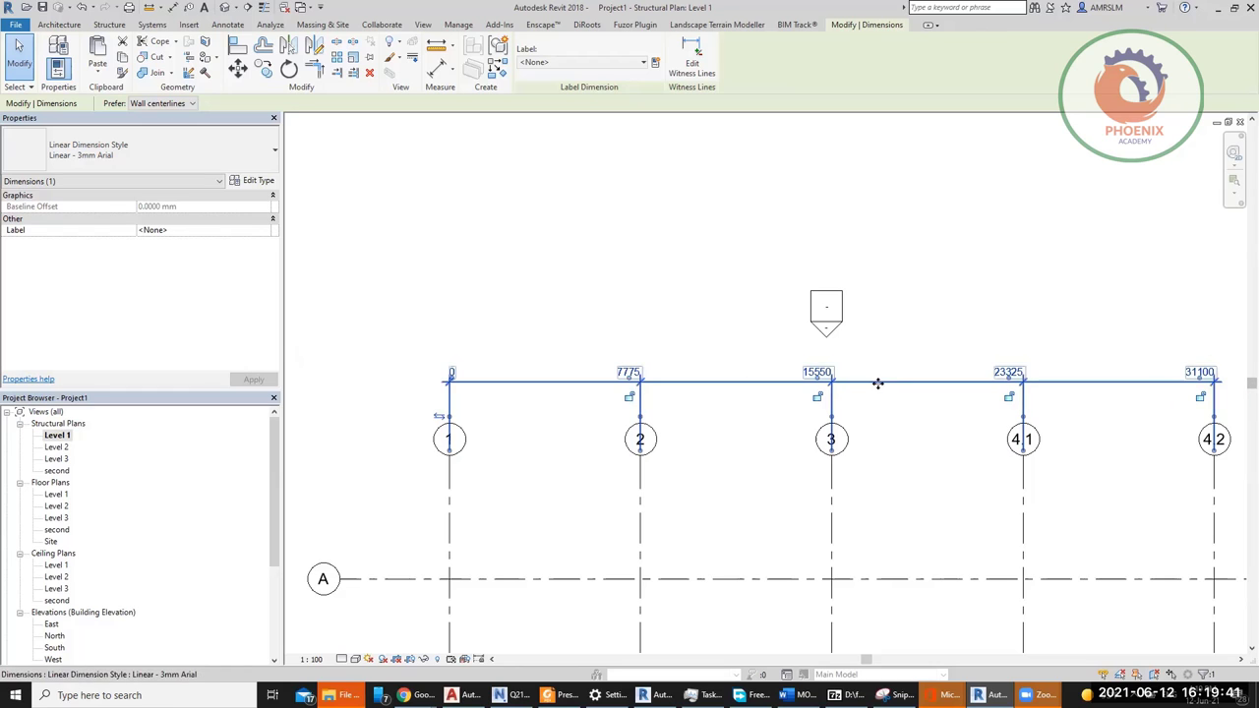
Step: Undo the dimension string type changes and the baseline spacing change on the vertical grids' dimension string
key(ctrl+z)
key(ctrl+z)
key(ctrl+z)
key(ctrl+z)
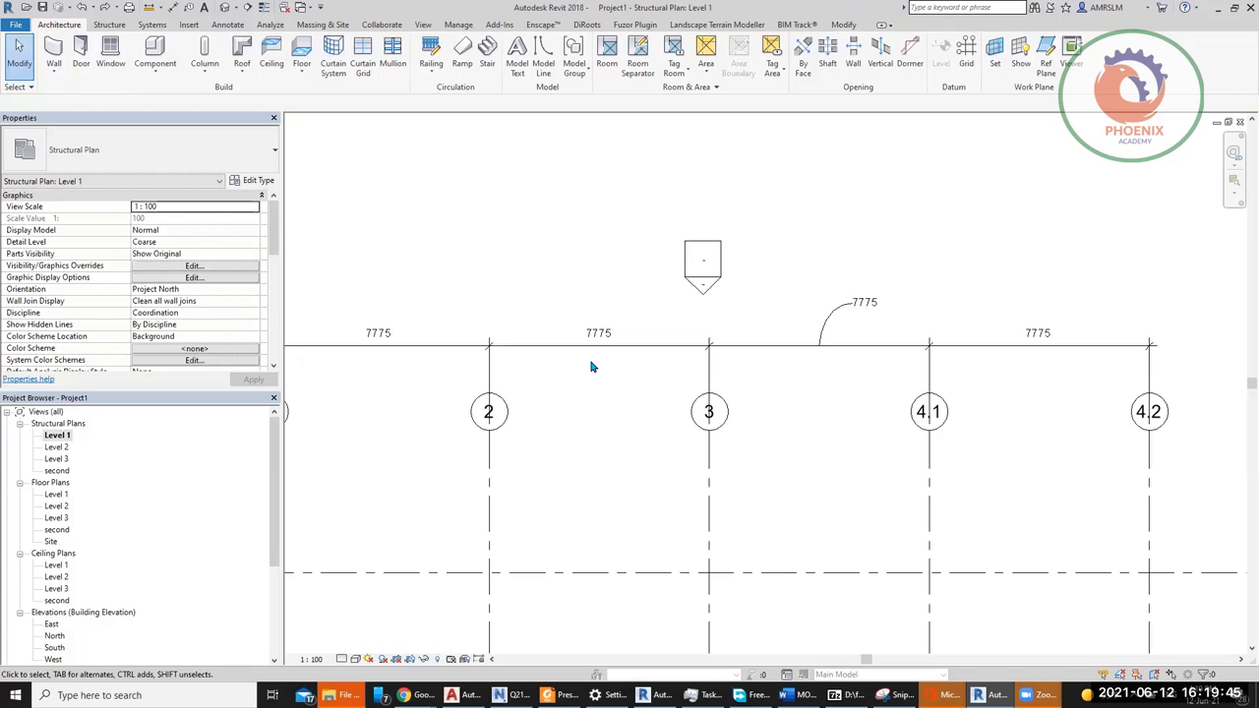
Step: Set the Leader Type of the vertical grids' Linear - 3mm Arial dimension style to Line and apply it
click(659, 353)
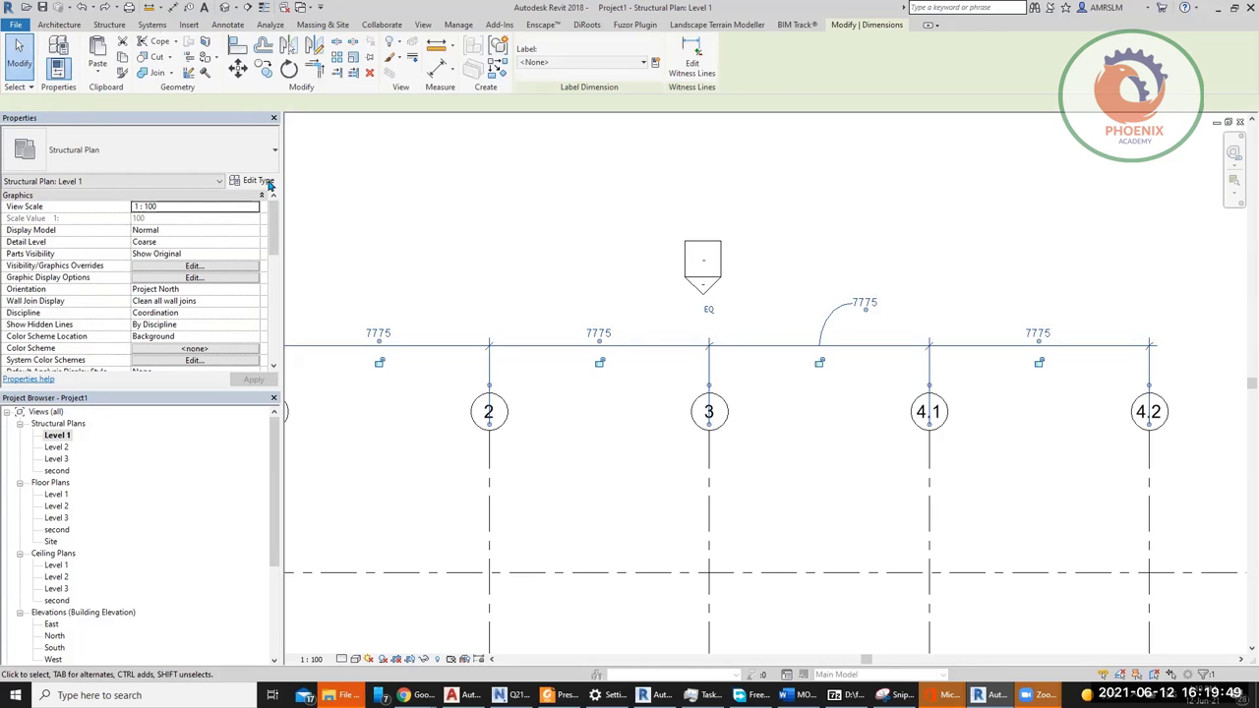
click(267, 183)
click(737, 294)
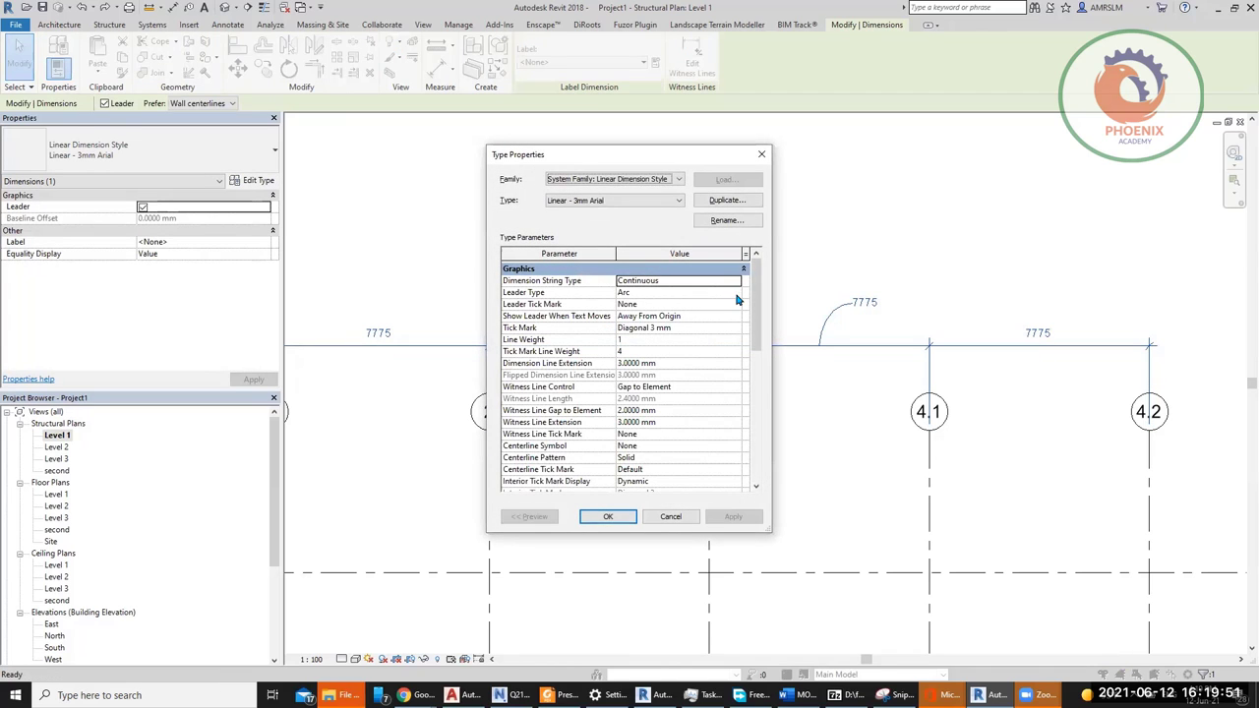
click(737, 294)
click(664, 313)
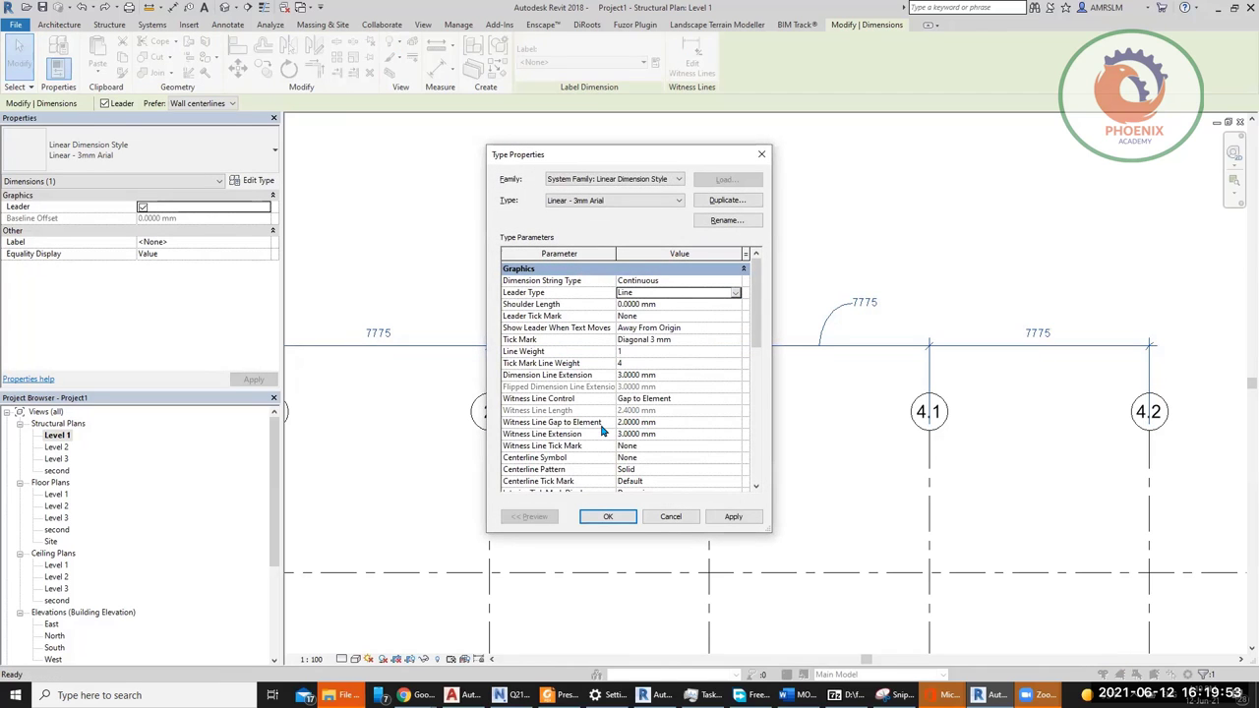
click(731, 518)
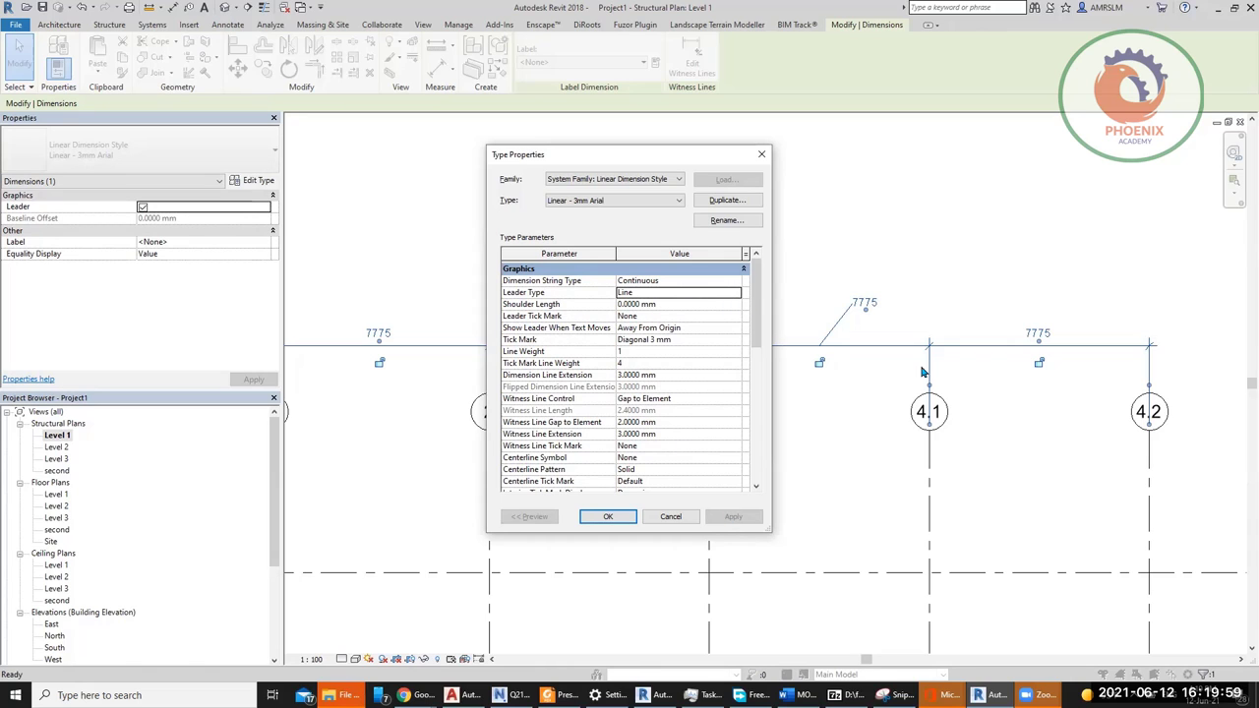
Step: Set the dimension style's Leader Tick Mark to Arrow 30 Degree and apply it
click(732, 314)
click(734, 316)
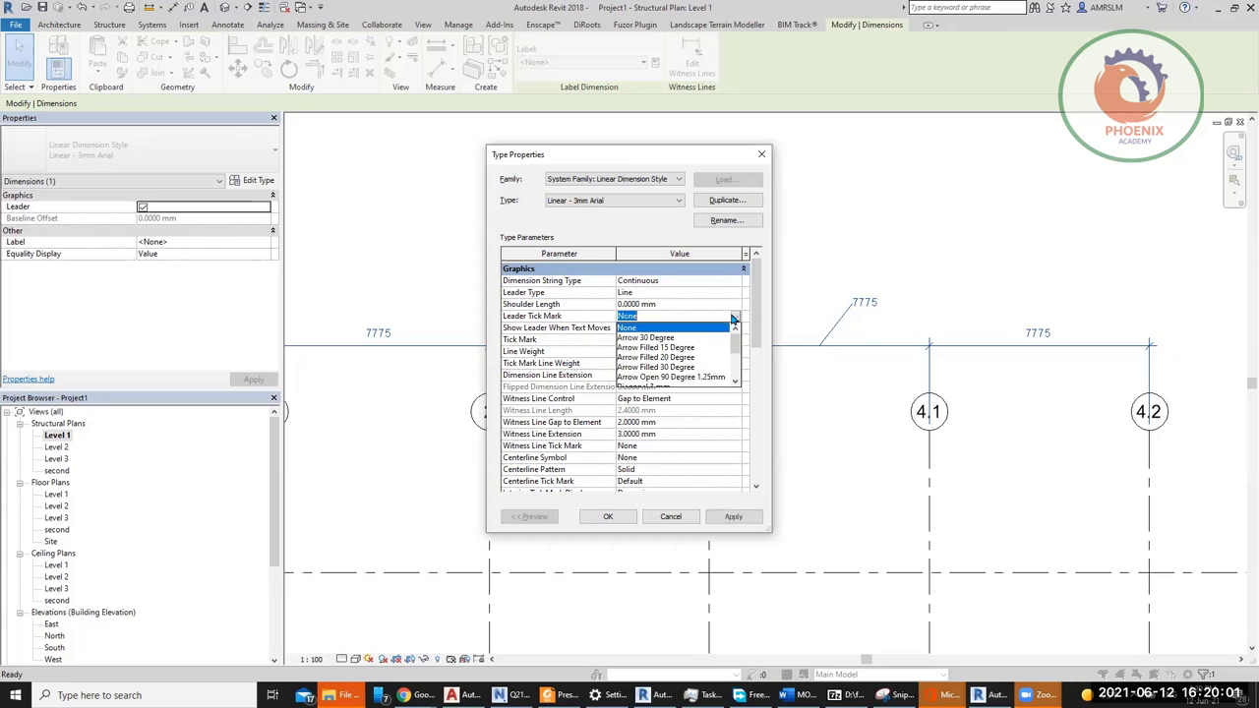
click(654, 338)
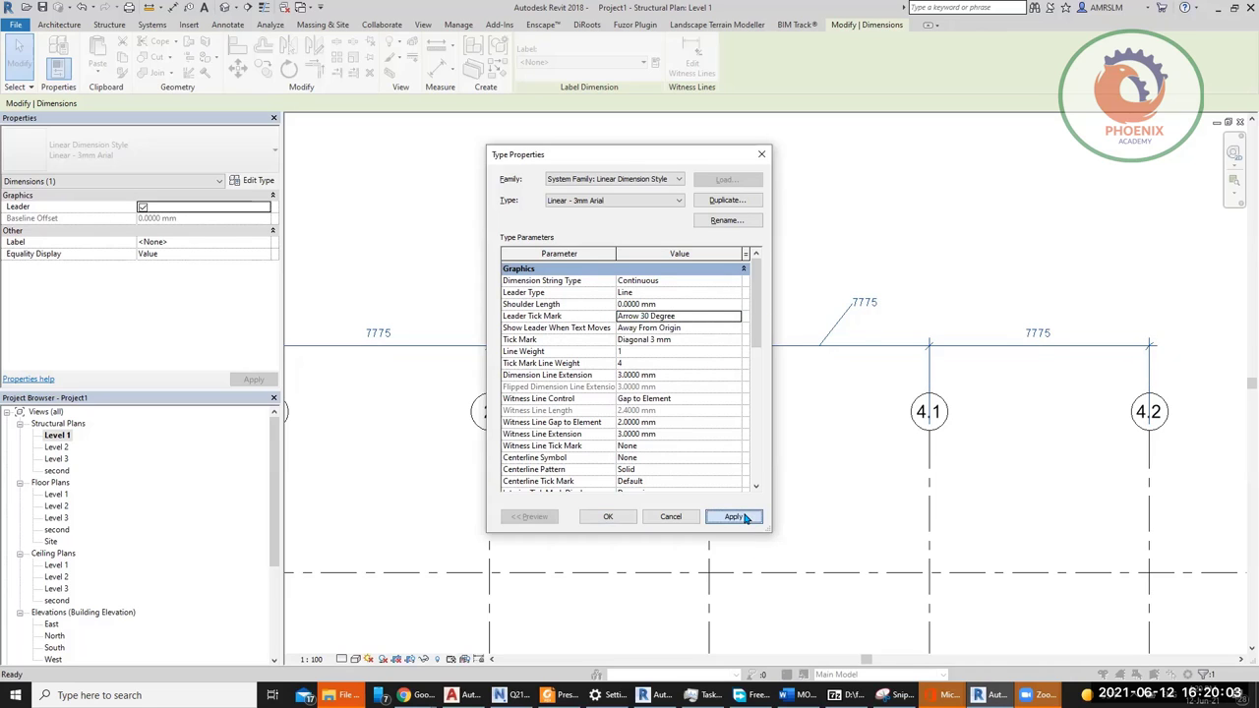
click(733, 516)
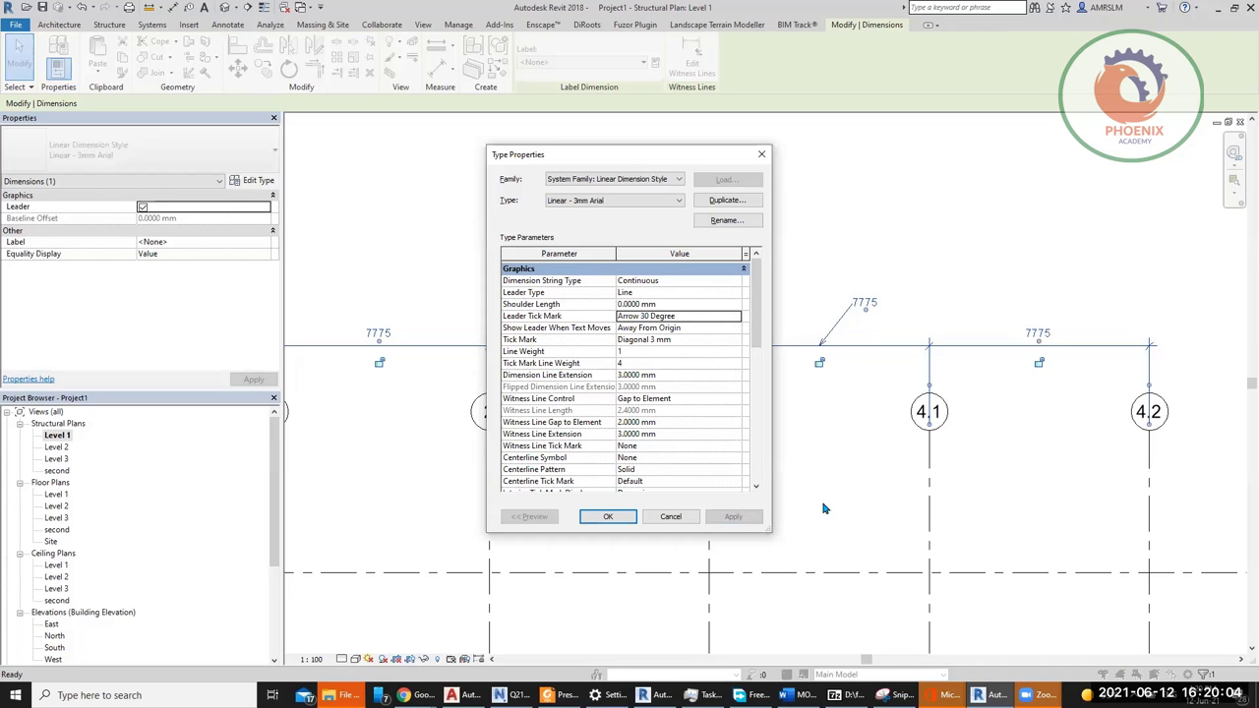
Step: Set the dimension style's Show Leader When Text Moves to Beyond Witness Lines and apply it
click(730, 326)
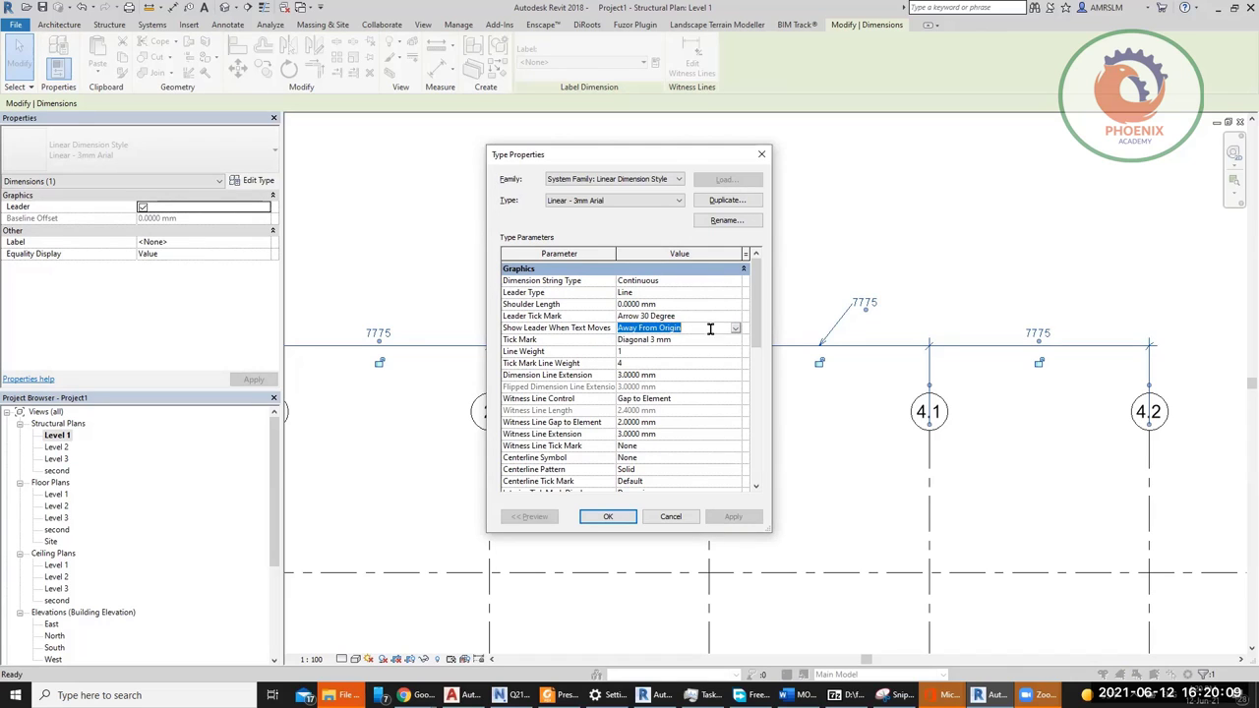
click(735, 328)
click(700, 351)
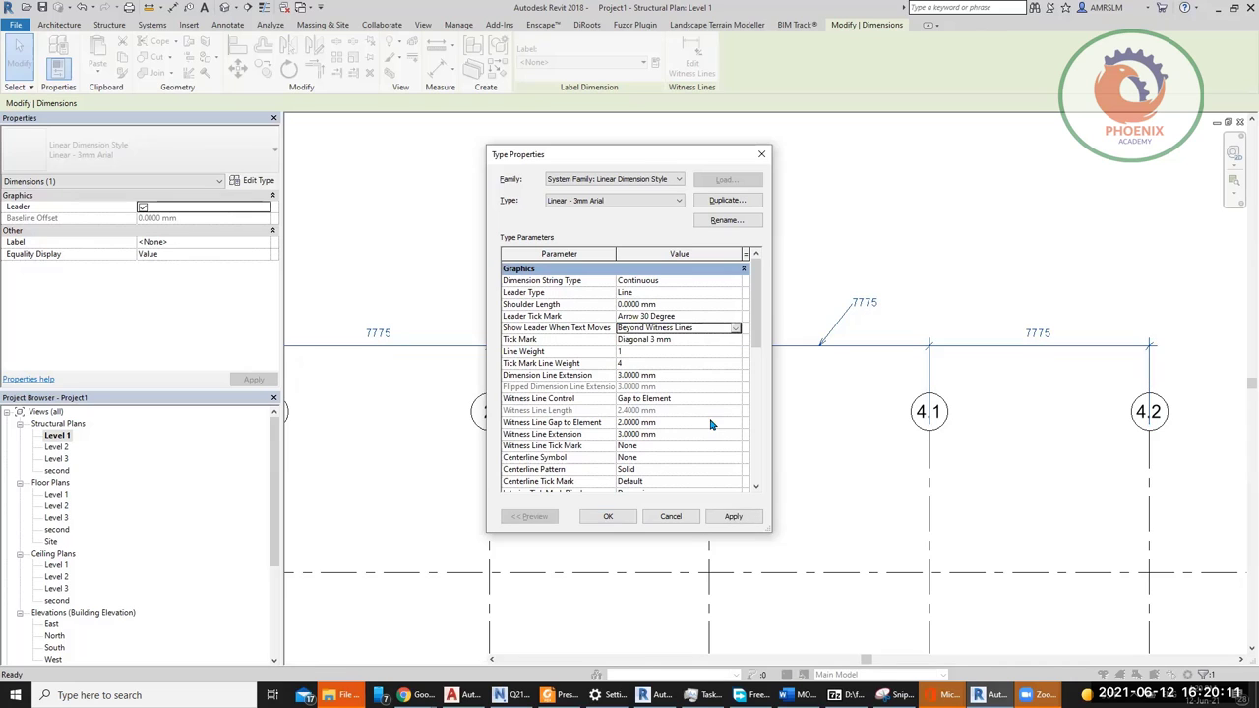
click(745, 517)
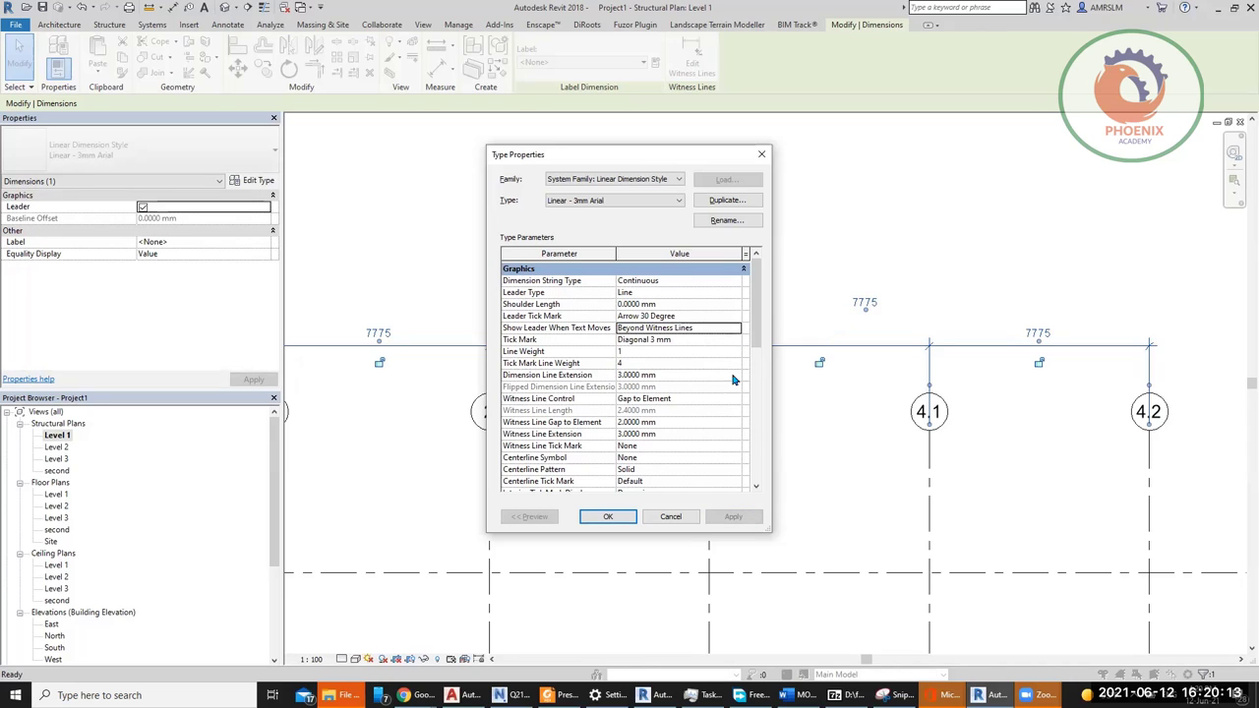
Step: Set the dimension style's Line Weight to 4 and accept the type changes
click(720, 351)
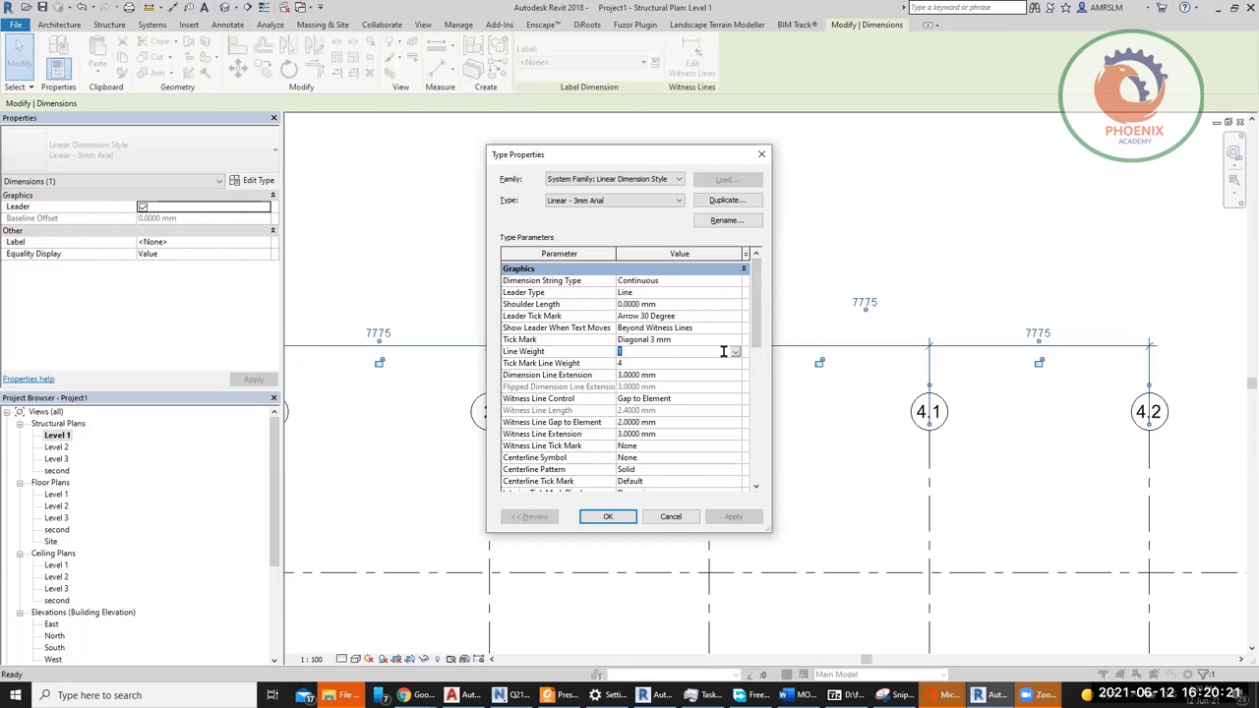
text(4)
click(608, 517)
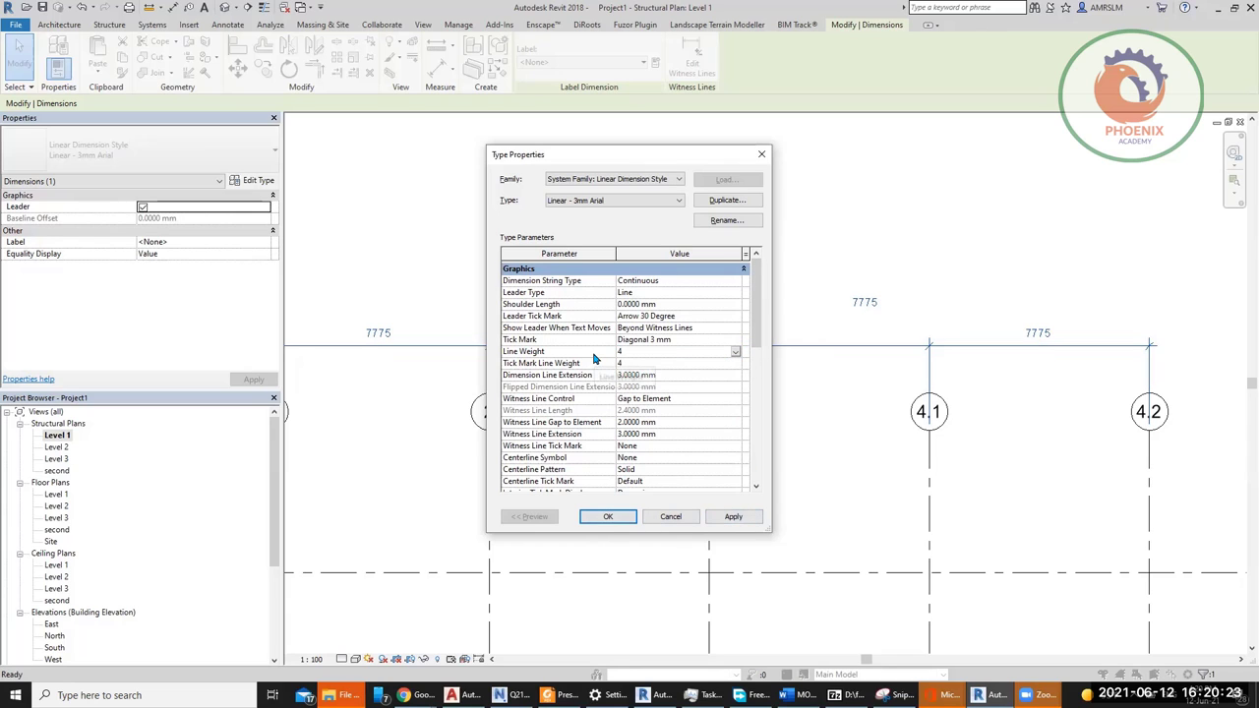
click(610, 518)
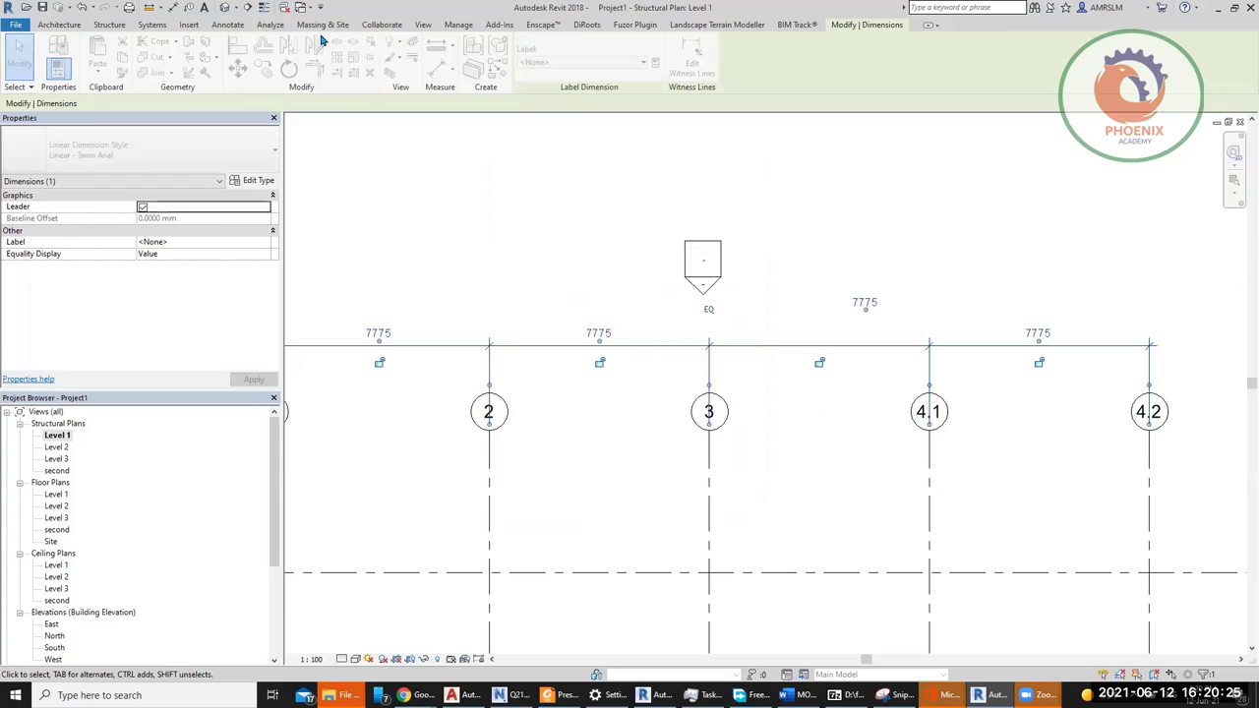
Step: Toggle the Thin Lines display to compare the dimension's line weight, leaving Thin Lines off
click(264, 8)
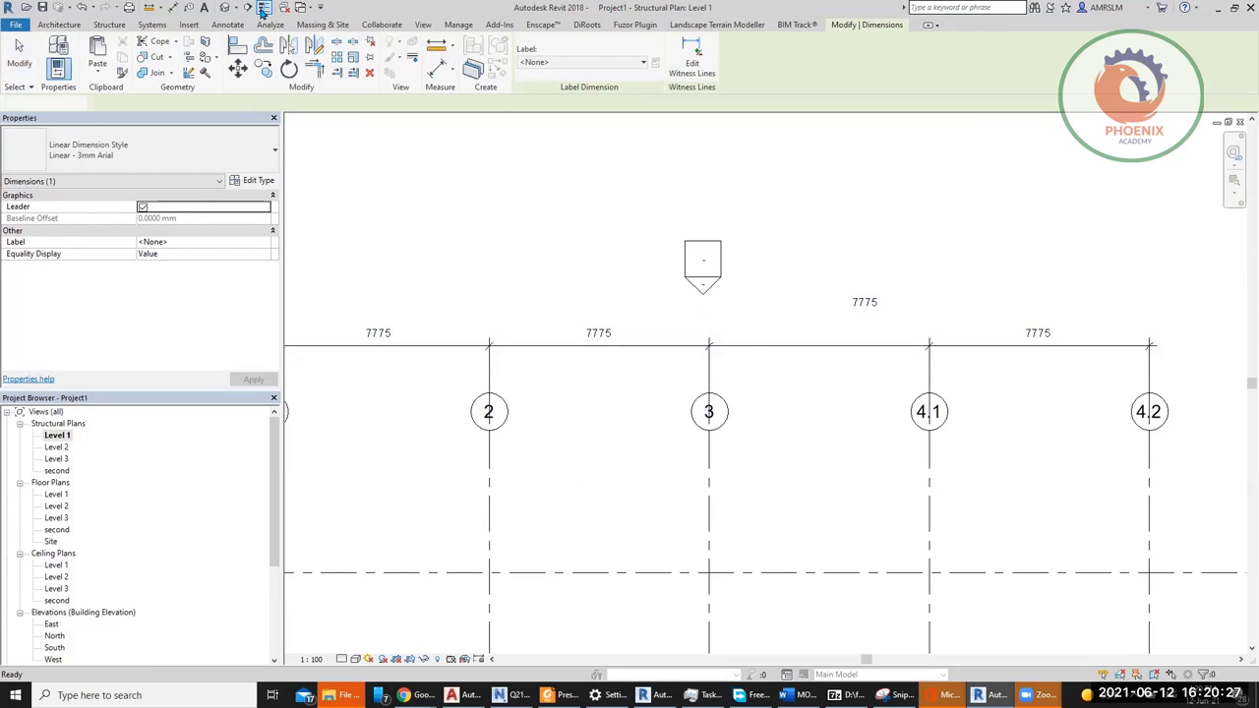
scroll(694, 328, up, 5)
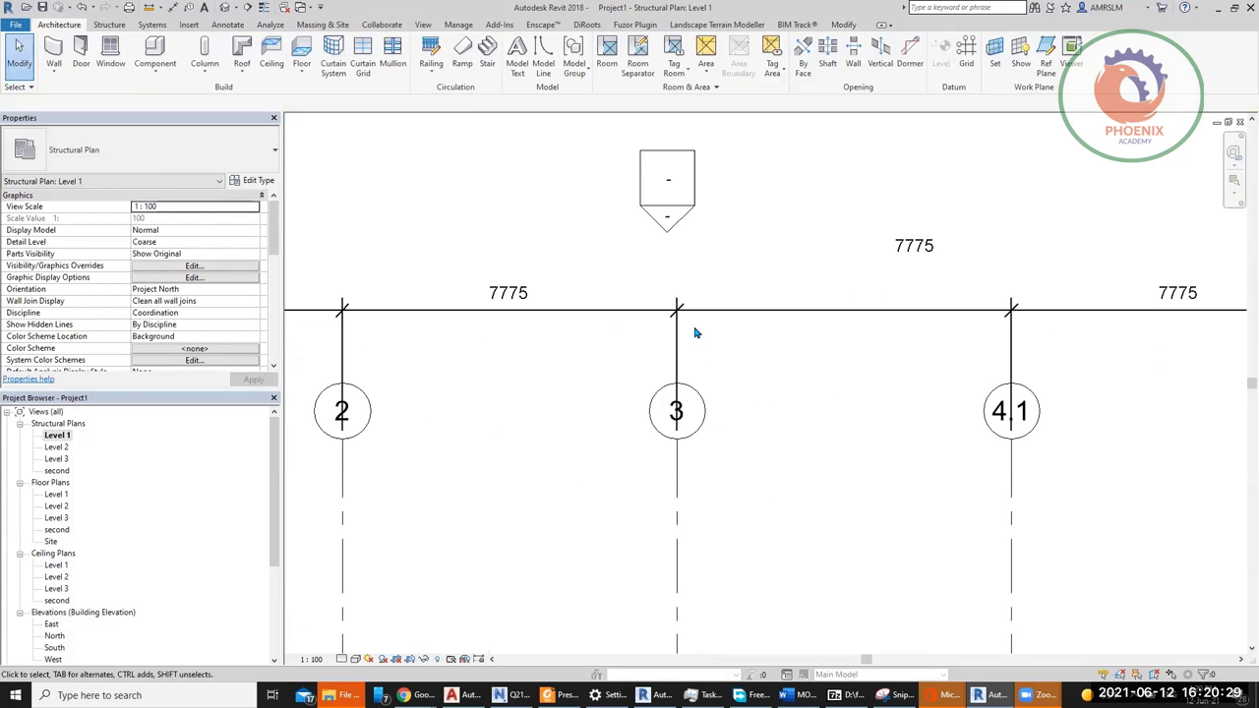
click(264, 8)
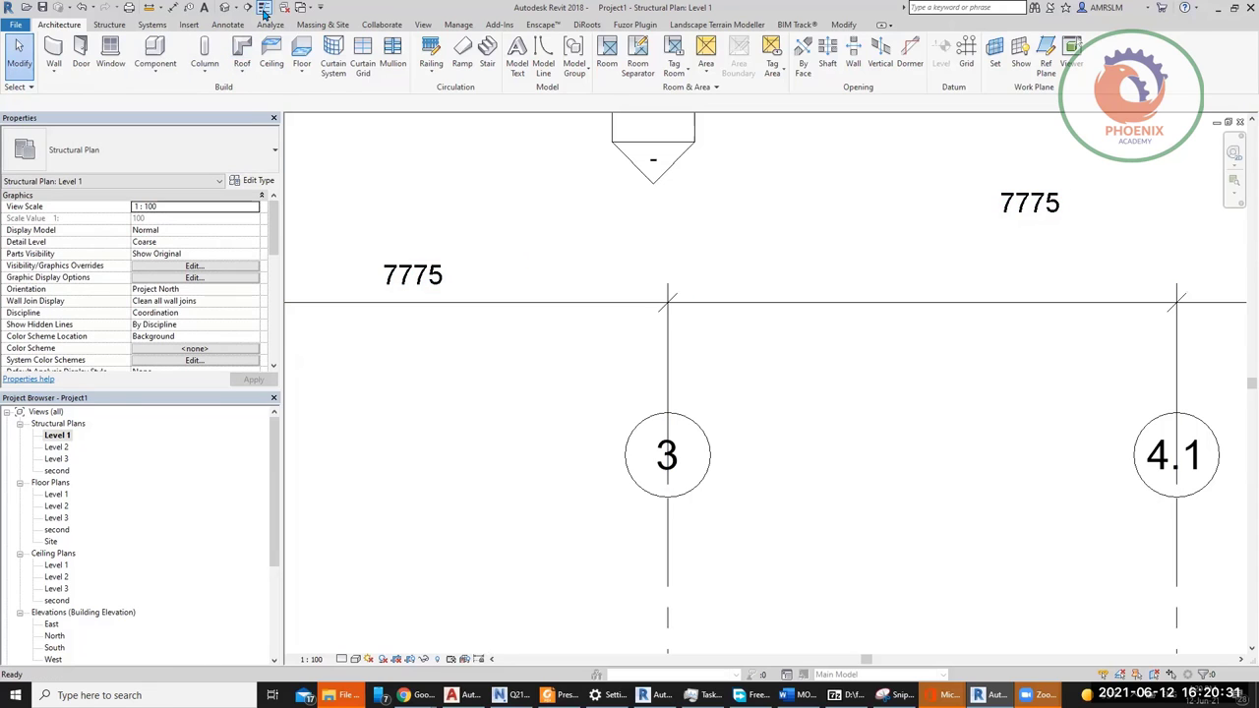
click(263, 8)
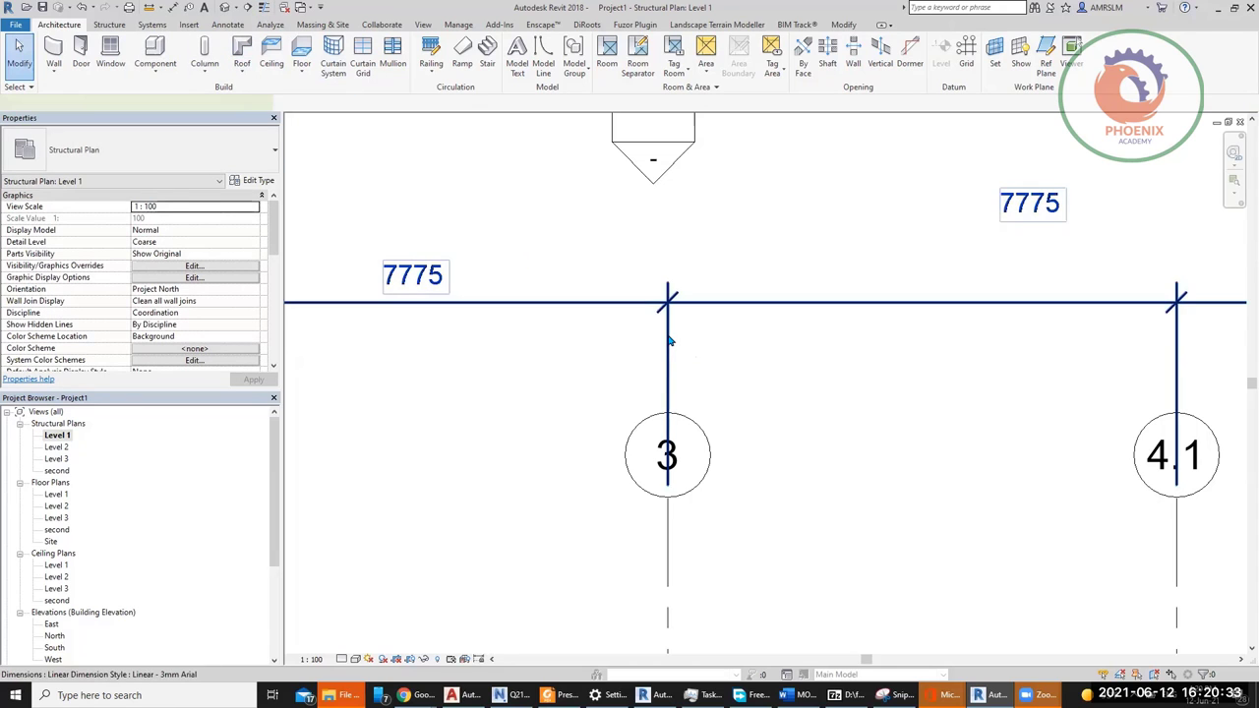
Step: Open the dimension string's type properties beside the grid 3 witness line and open Witness Line Gap to Element for editing
click(666, 336)
click(256, 180)
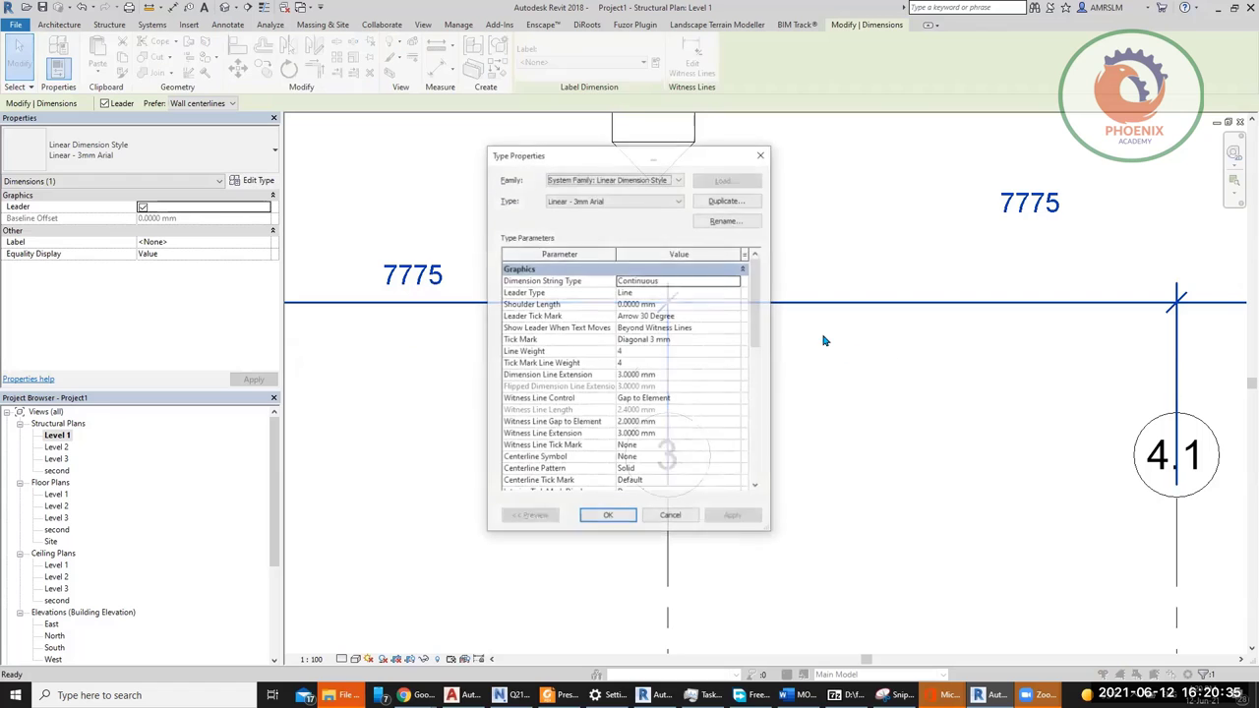
drag(675, 160, 489, 163)
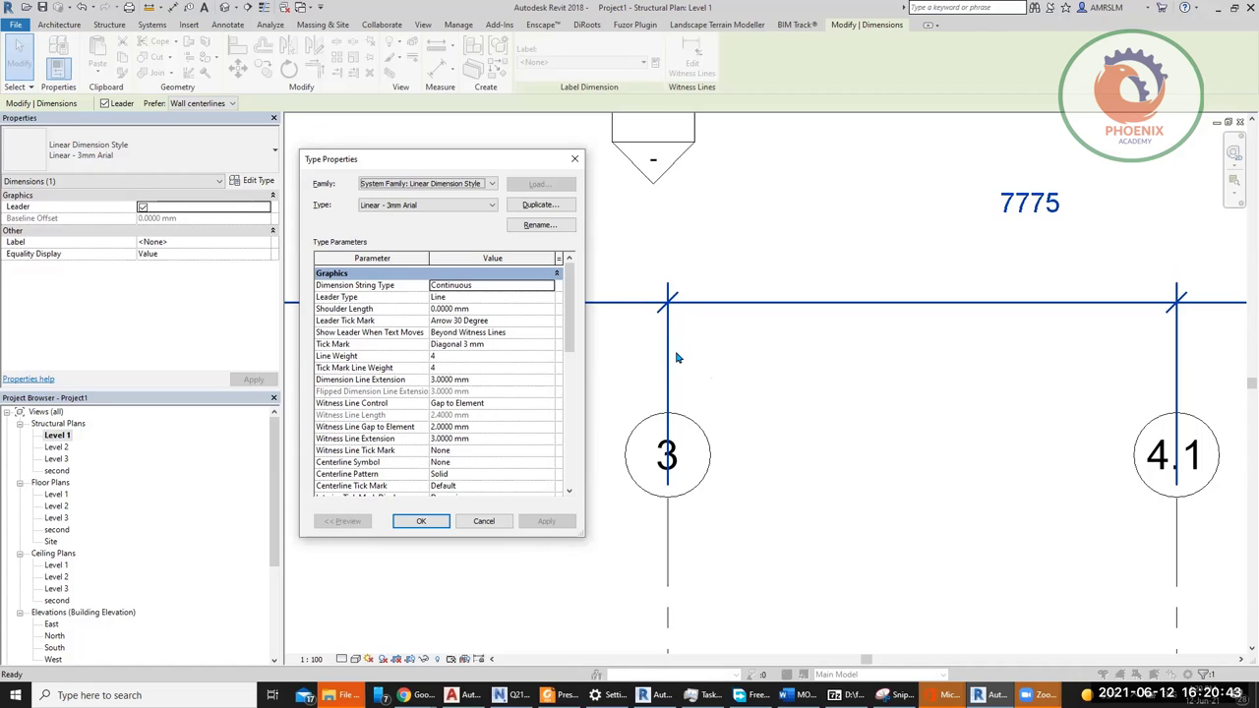
click(525, 427)
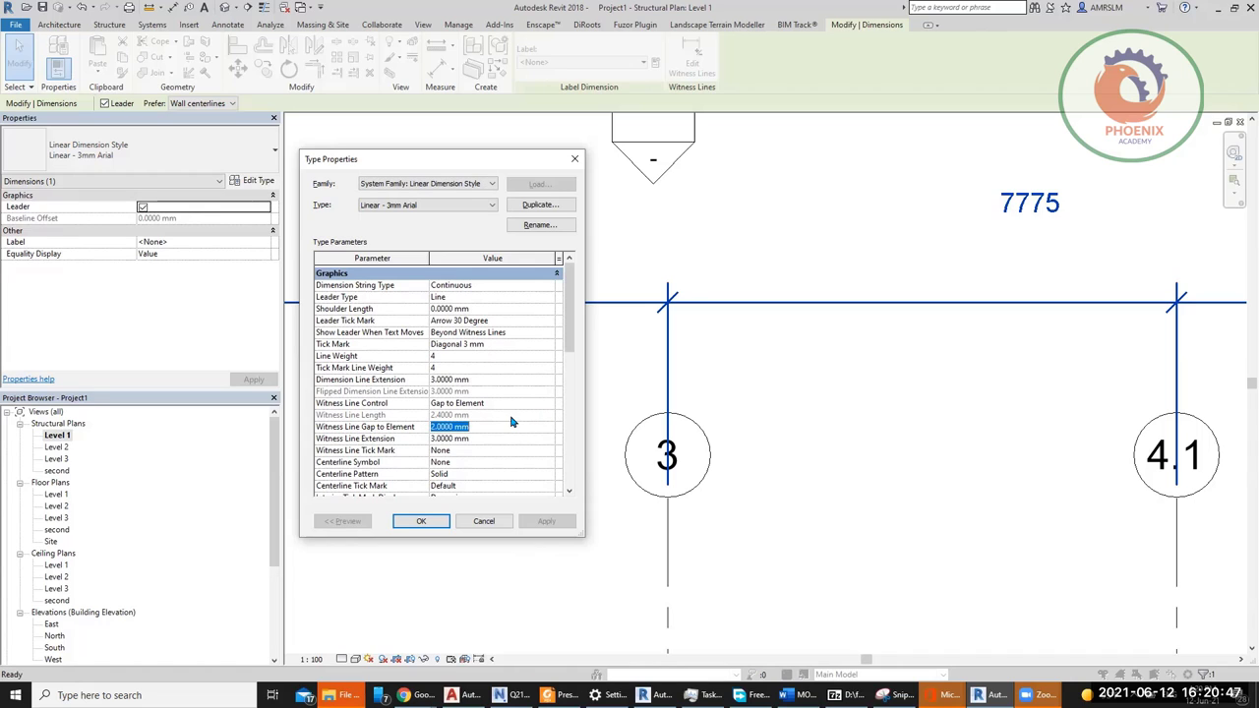
Step: Set the dimension type's witness line gap to element and witness line extension to 10 mm and apply the changes
text(10)
key(Tab)
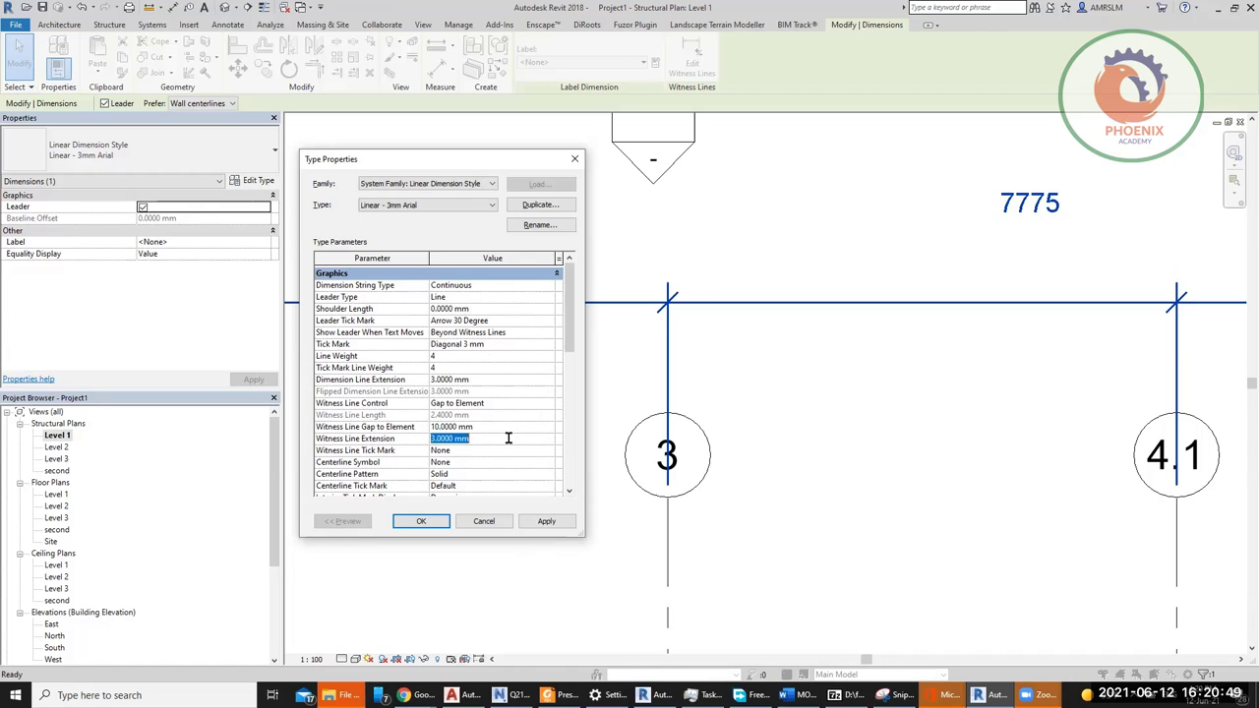
text(10)
click(542, 520)
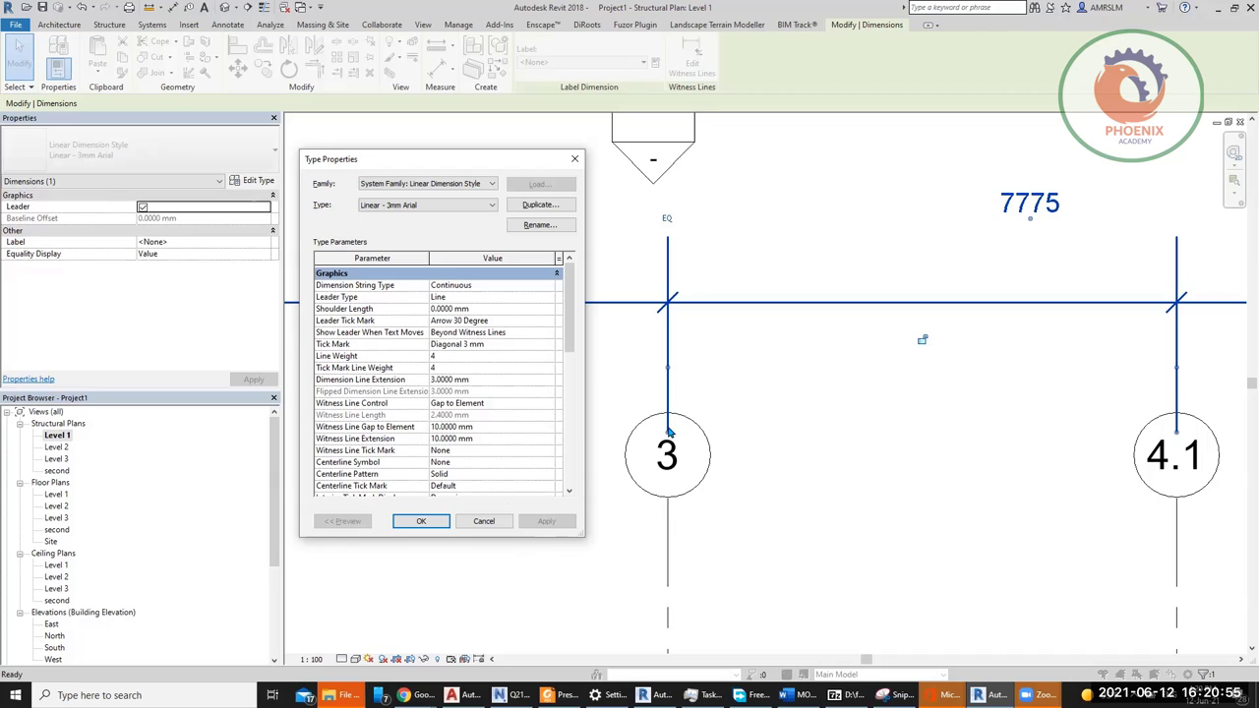
Step: Set the witness line gap to element and the witness line extension to 30 mm and apply both
click(512, 426)
text(30)
click(511, 437)
text(30)
click(539, 521)
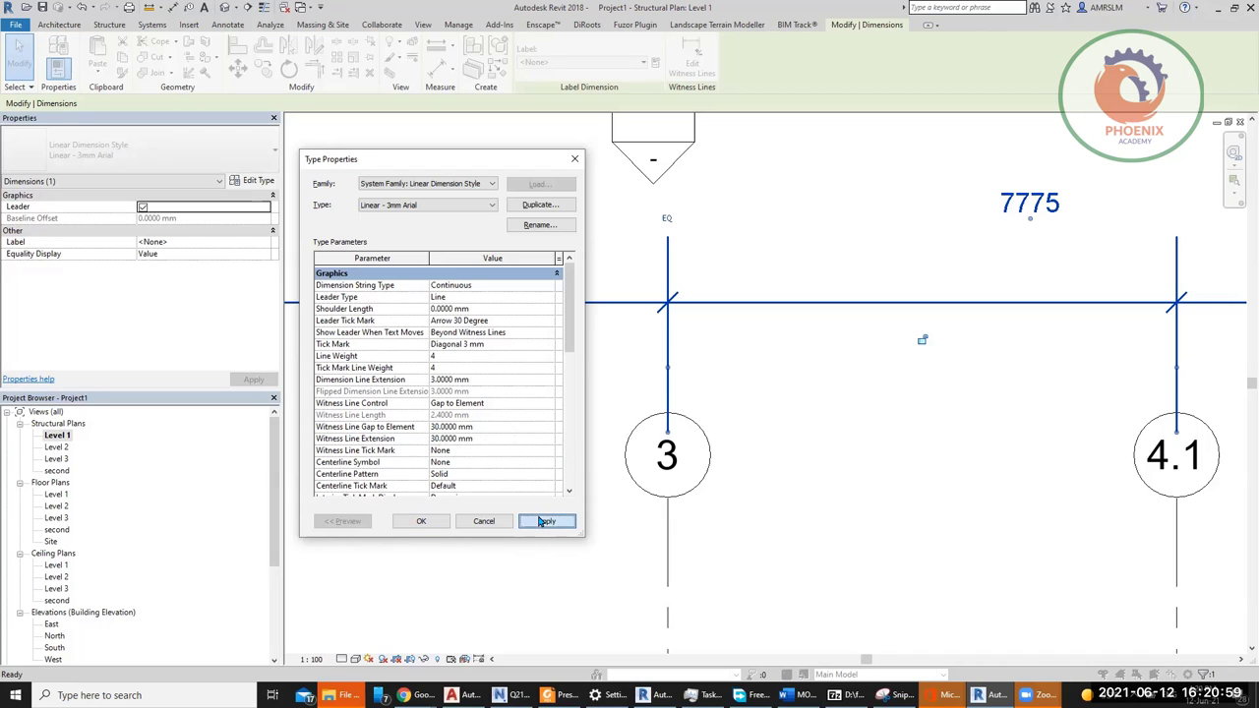
Step: Apply a 20 mm witness line gap to element and a 20 mm witness line extension to the dimension type
click(502, 427)
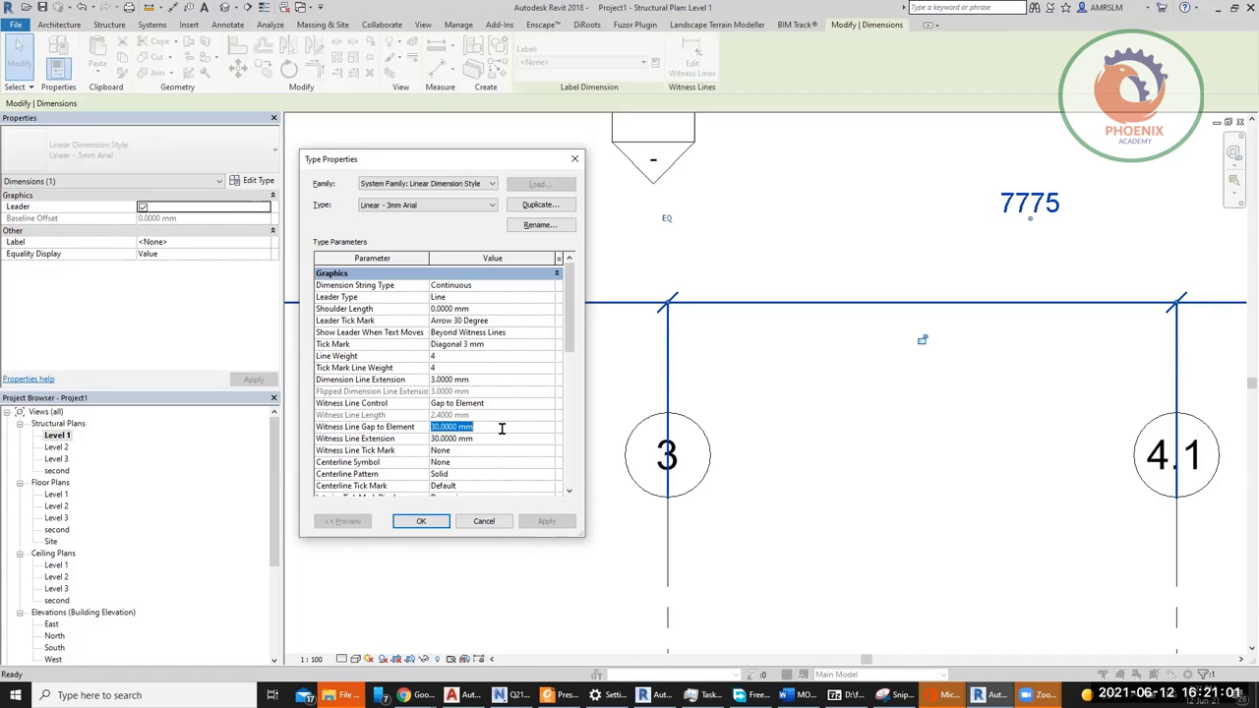
text(20)
click(504, 439)
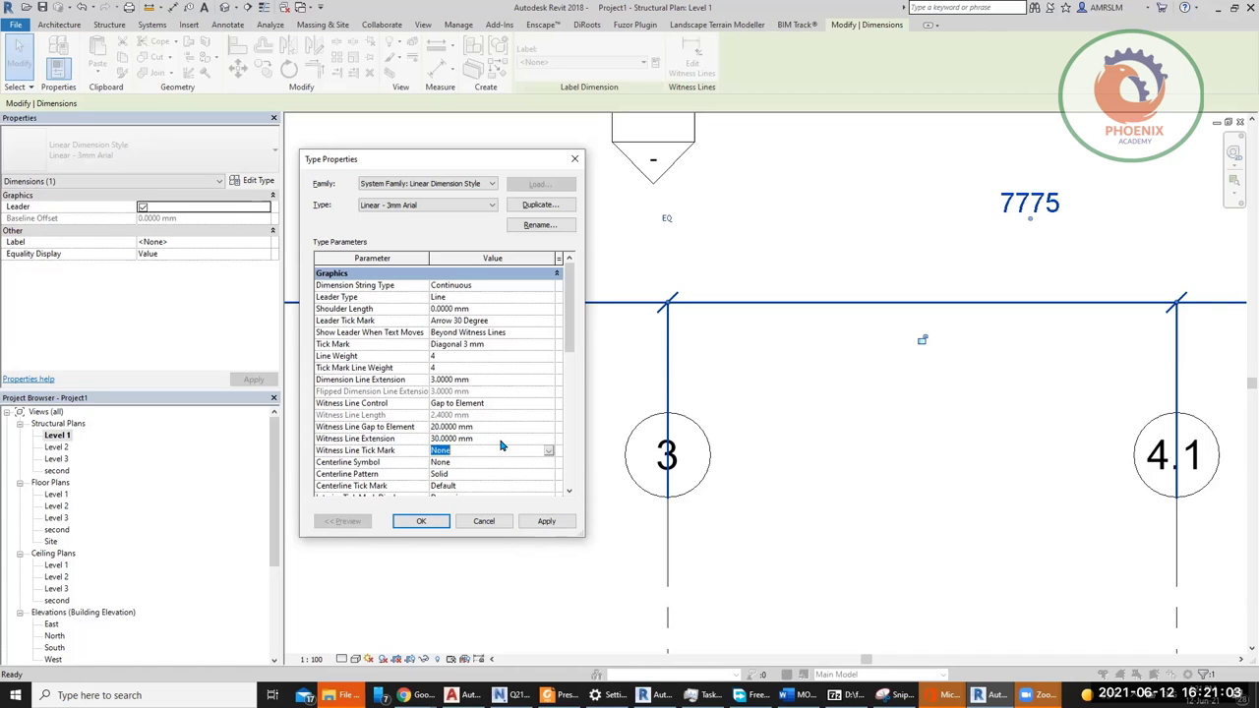
text(20)
click(545, 521)
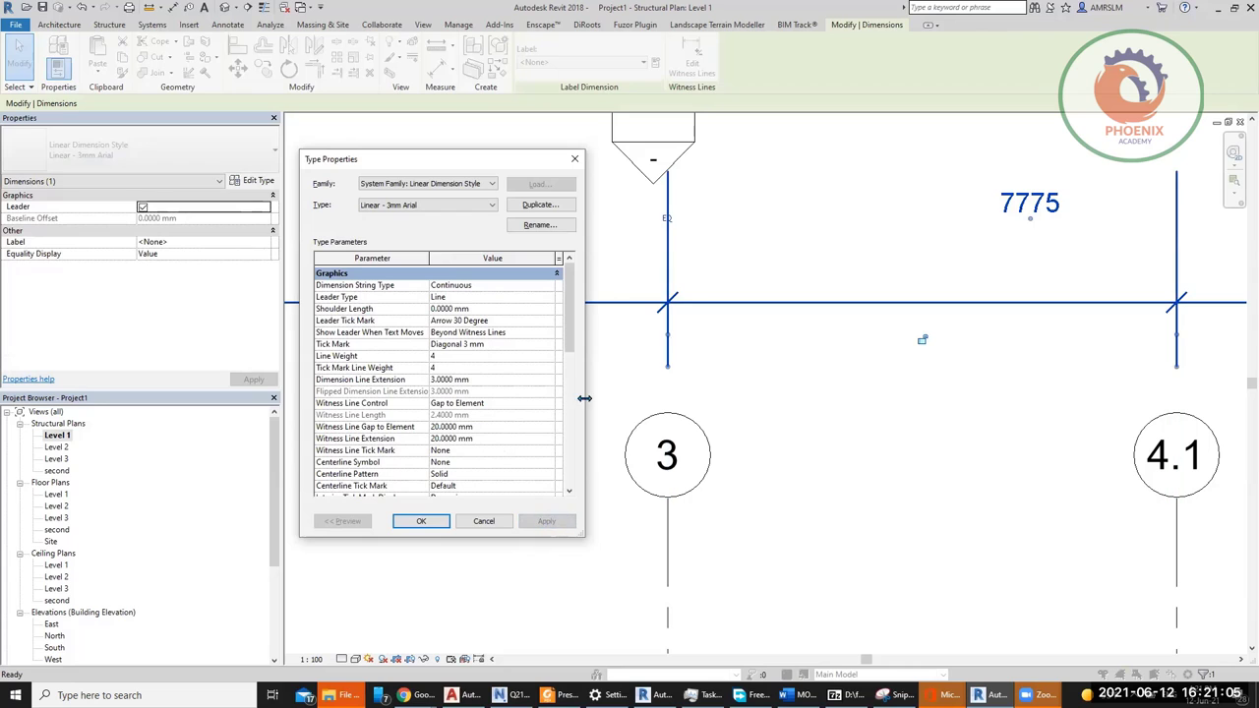
Step: Change the dimension type's color to light grey, RGB 192-192-192
scroll(317, 338, down, 6)
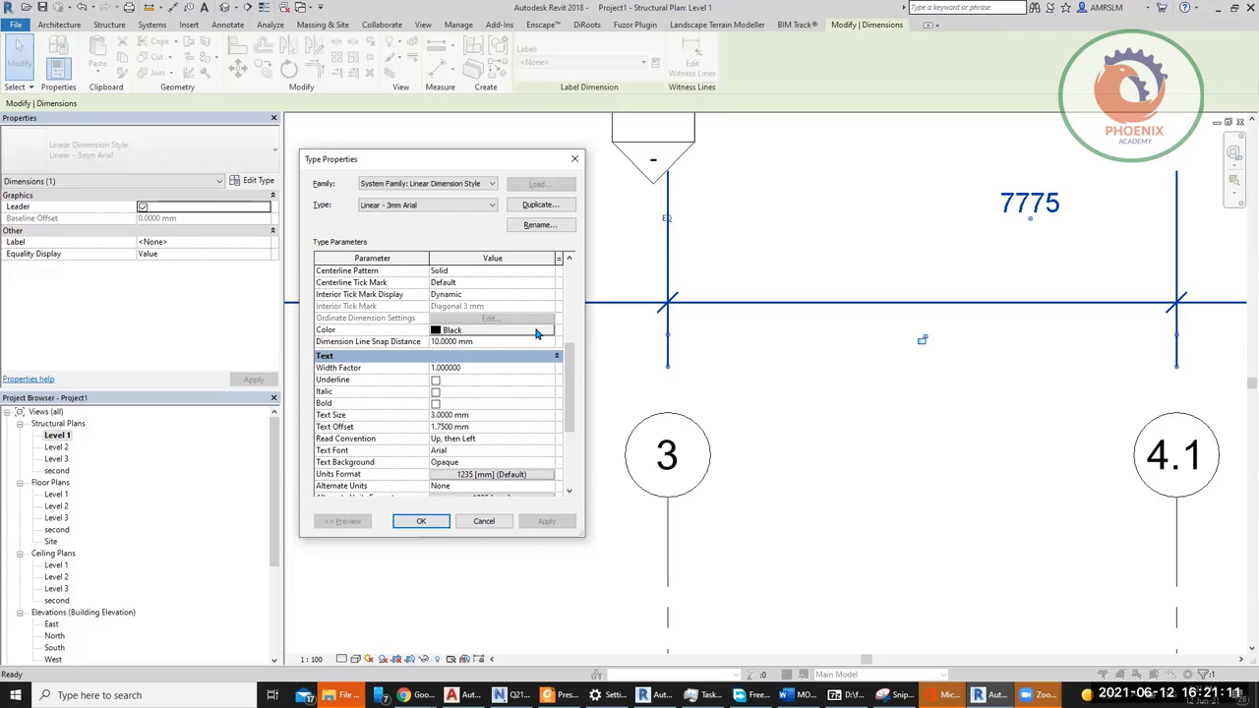
click(537, 334)
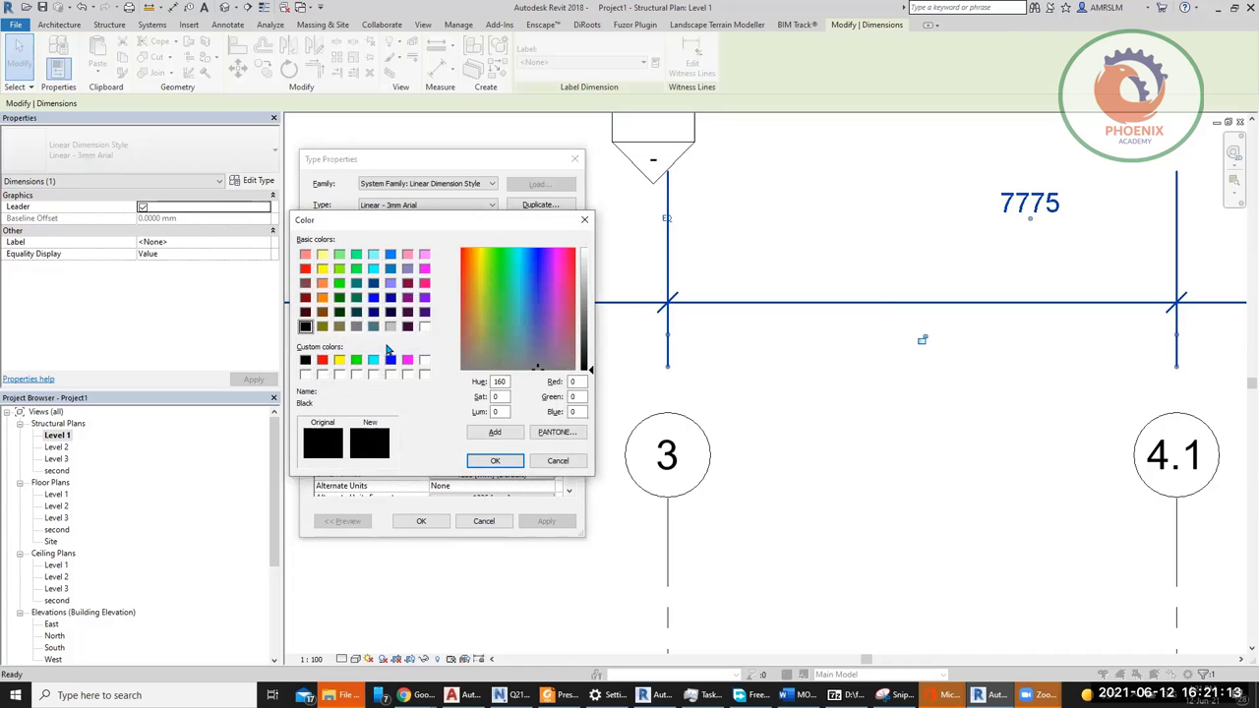
click(391, 326)
click(495, 460)
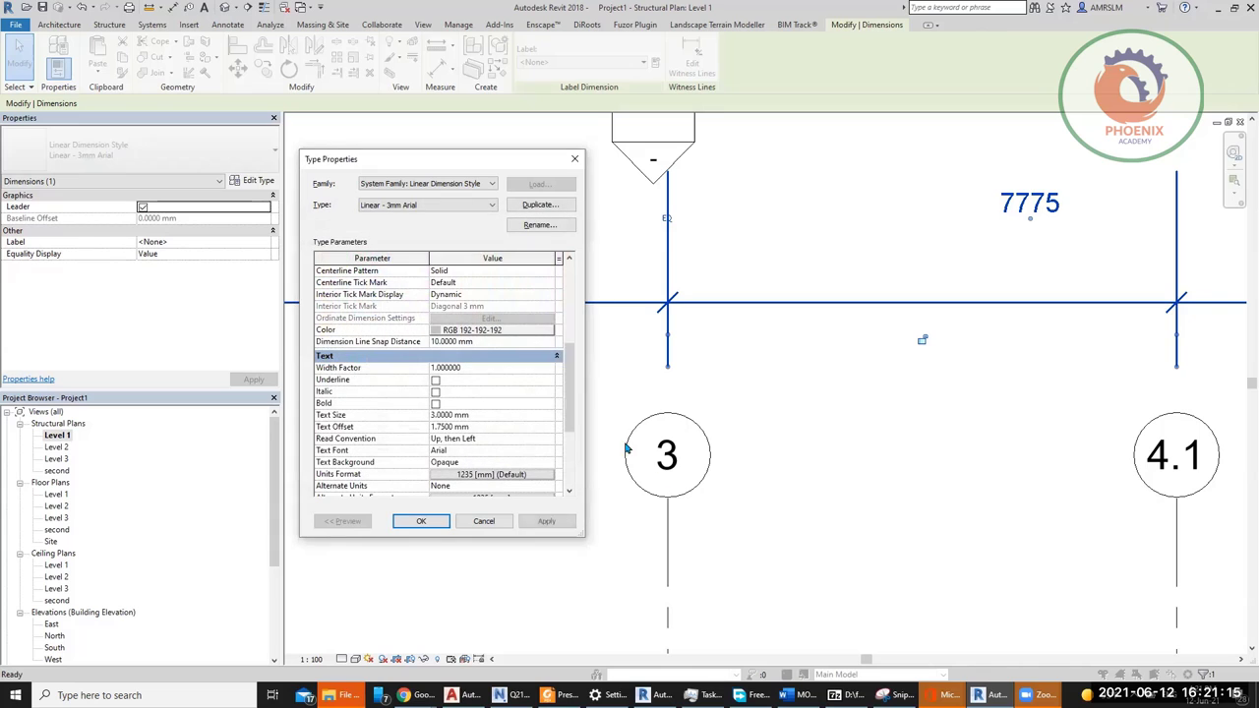
Step: Set the dimension type's text size to 2 mm and apply it
scroll(568, 384, down, 1)
scroll(569, 383, down, 4)
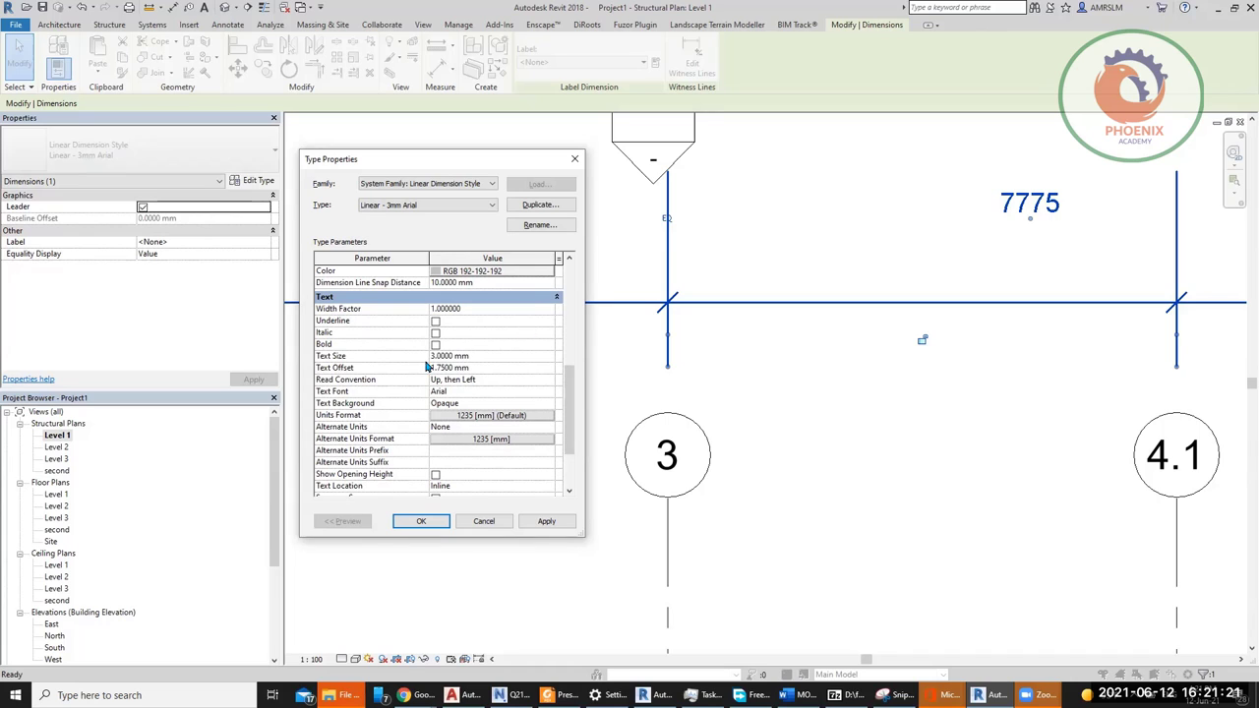
click(506, 354)
text(2)
click(544, 522)
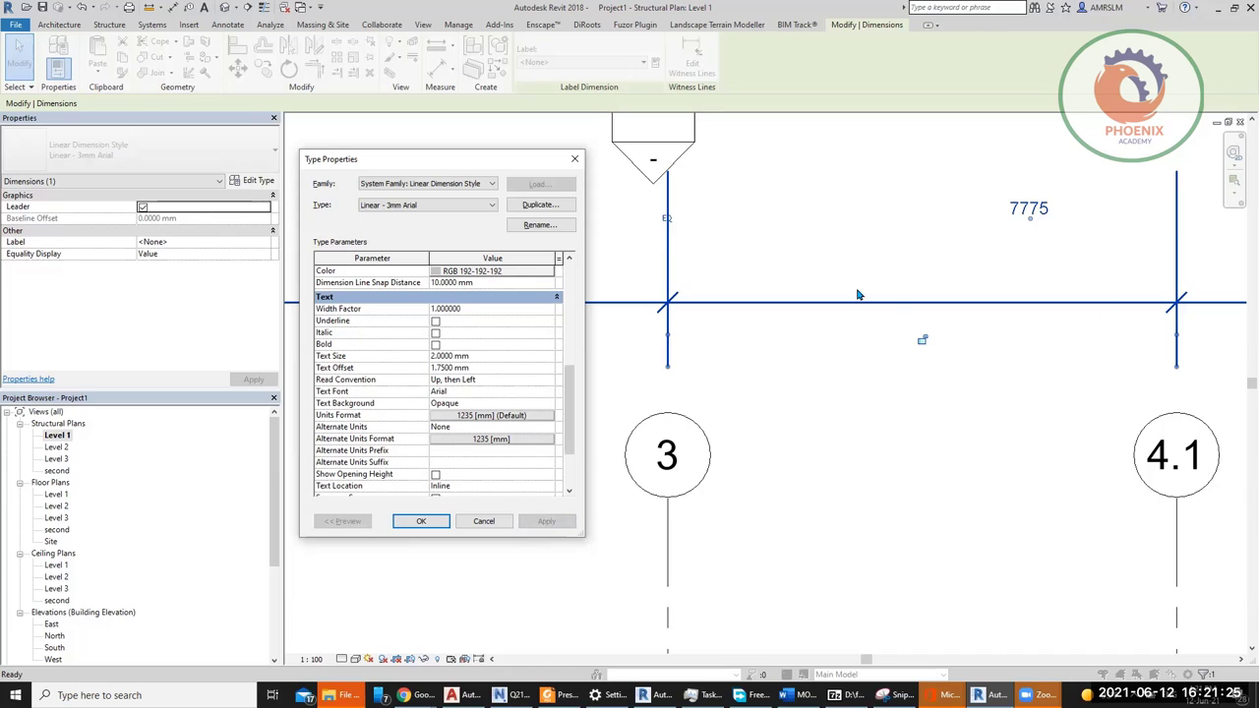
Step: Set the dimension text size to 4 mm, apply it and close the type properties
click(492, 356)
click(492, 356)
text(4)
click(545, 521)
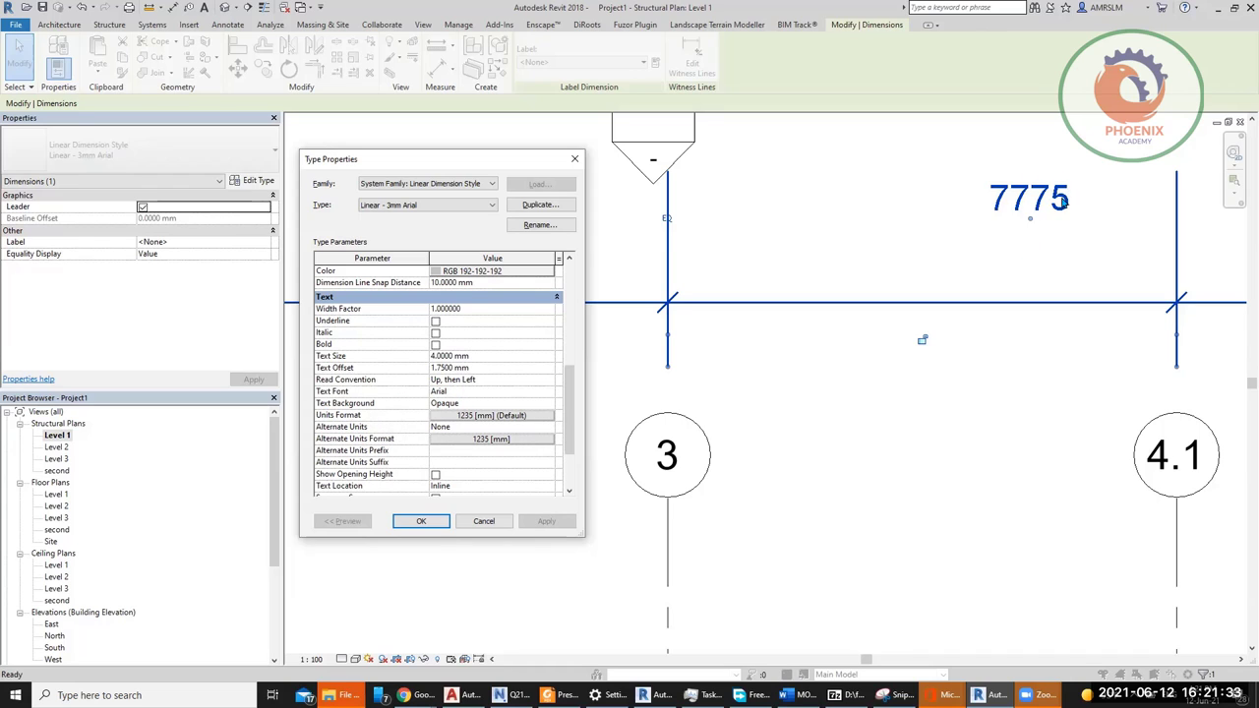
click(421, 521)
Step: Move the dimension string down below the grid bubbles so its text overlaps horizontal grid line A, and deselect it
scroll(688, 318, down, 2)
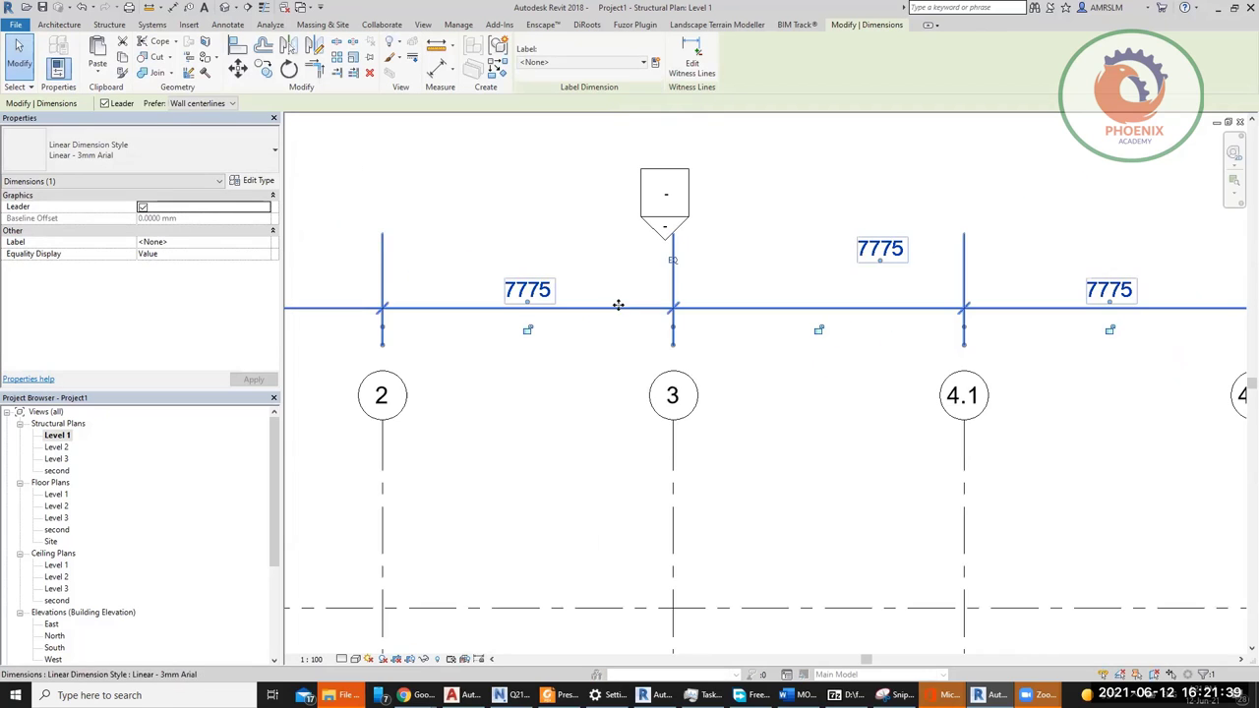
drag(618, 305, 617, 570)
scroll(639, 492, down, 2)
scroll(580, 569, up, 5)
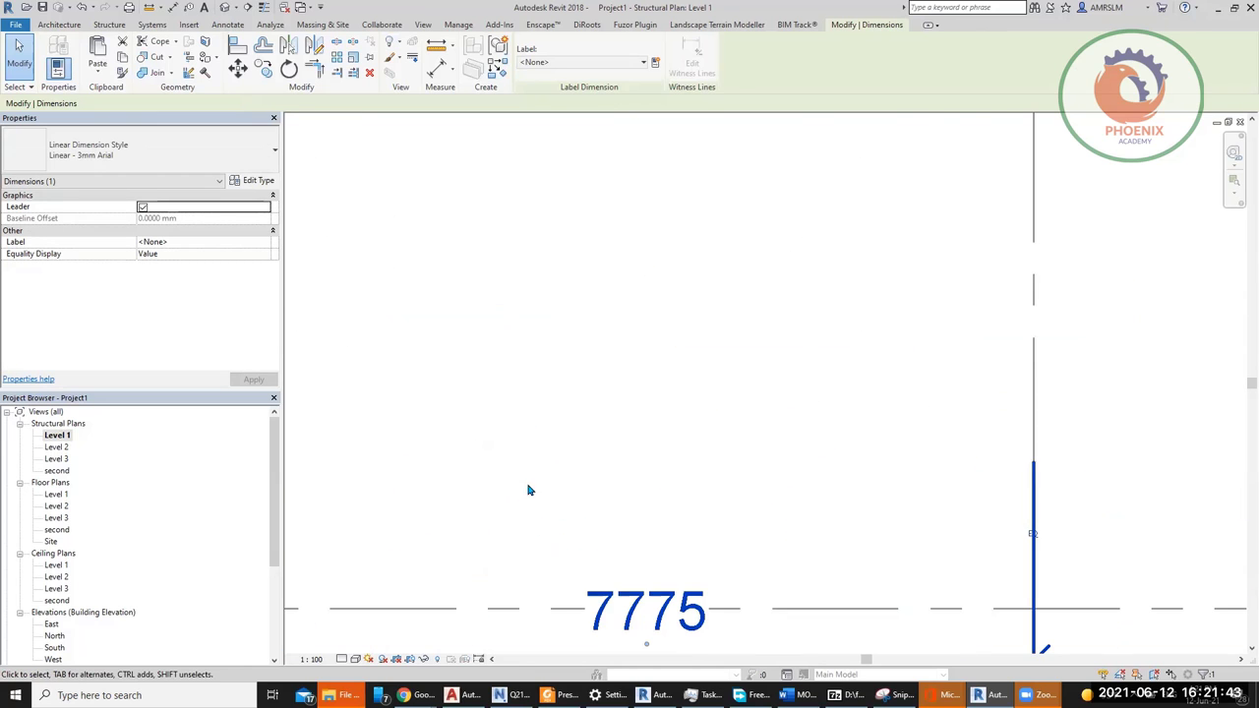
click(644, 458)
scroll(666, 478, down, 3)
scroll(655, 576, up, 3)
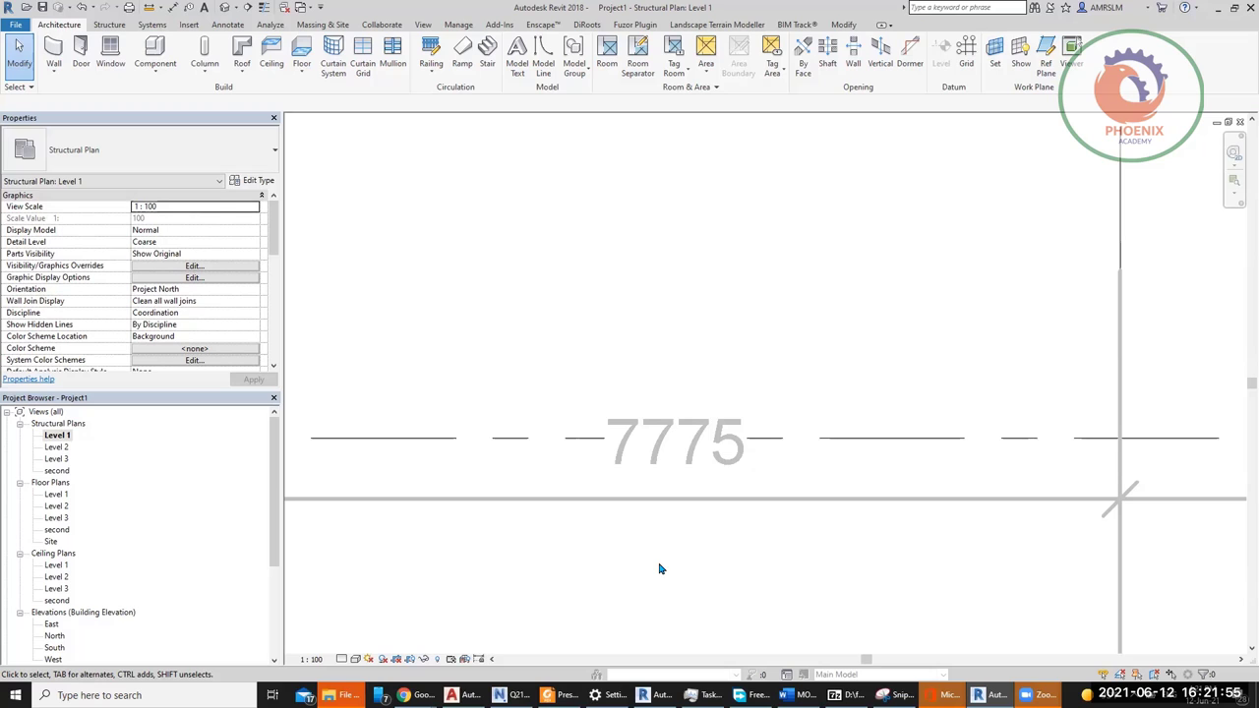
Step: Set the text background of the dimension string's type to Transparent and accept the type properties
click(698, 500)
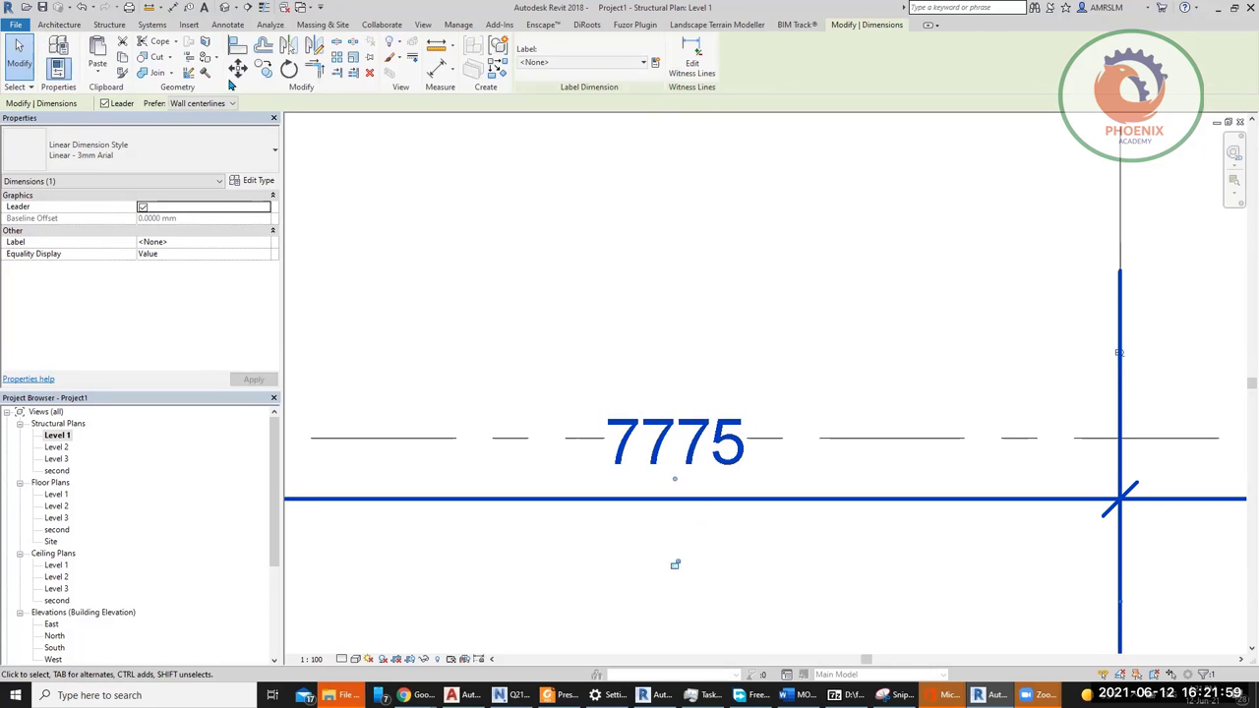
click(252, 180)
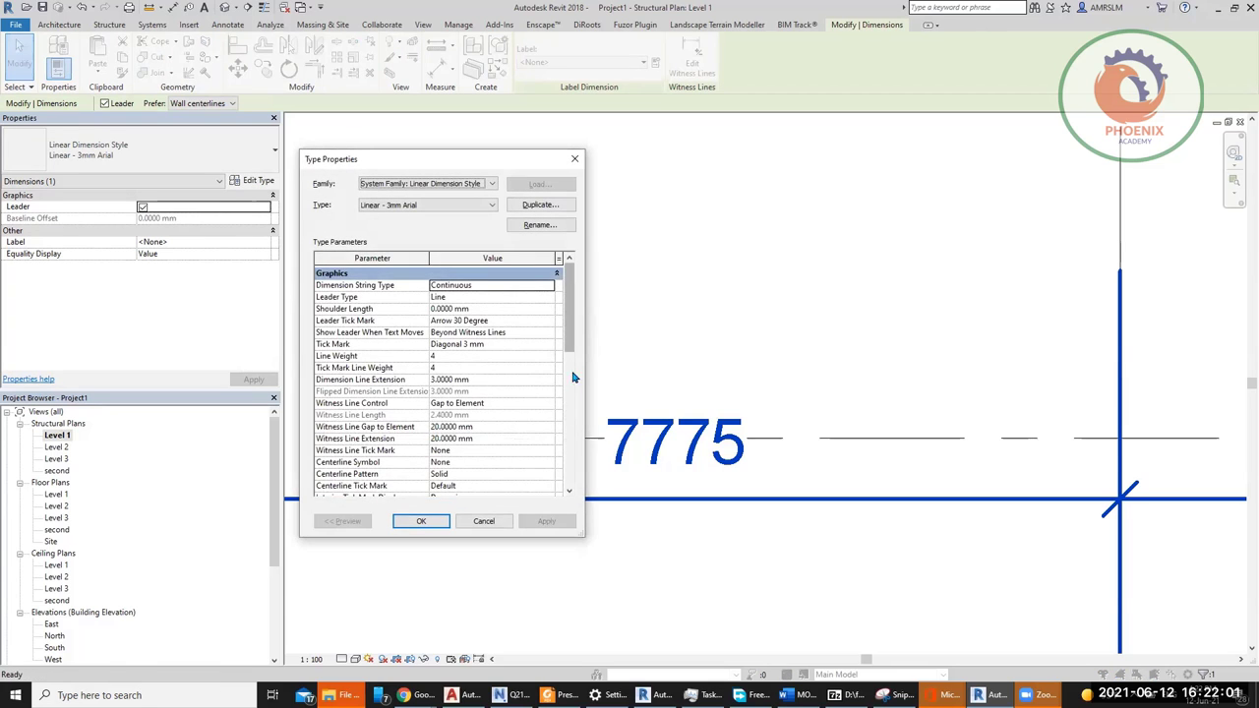
scroll(570, 354, down, 10)
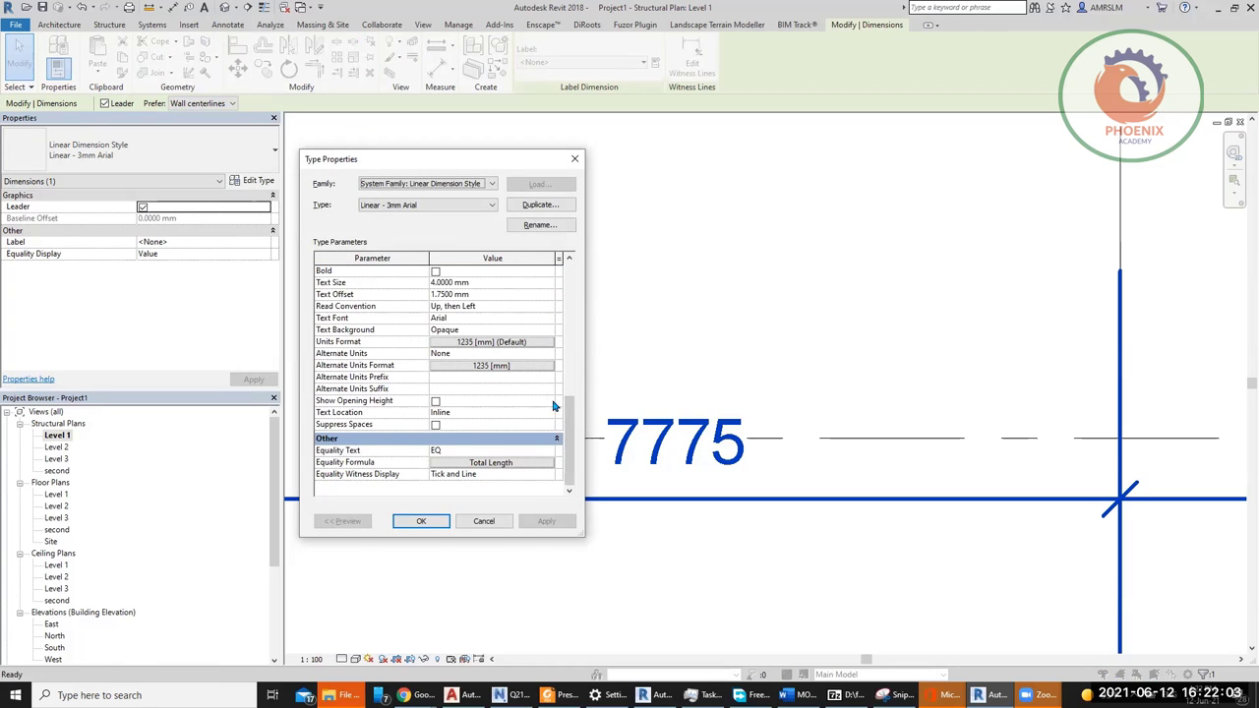
click(540, 332)
click(549, 331)
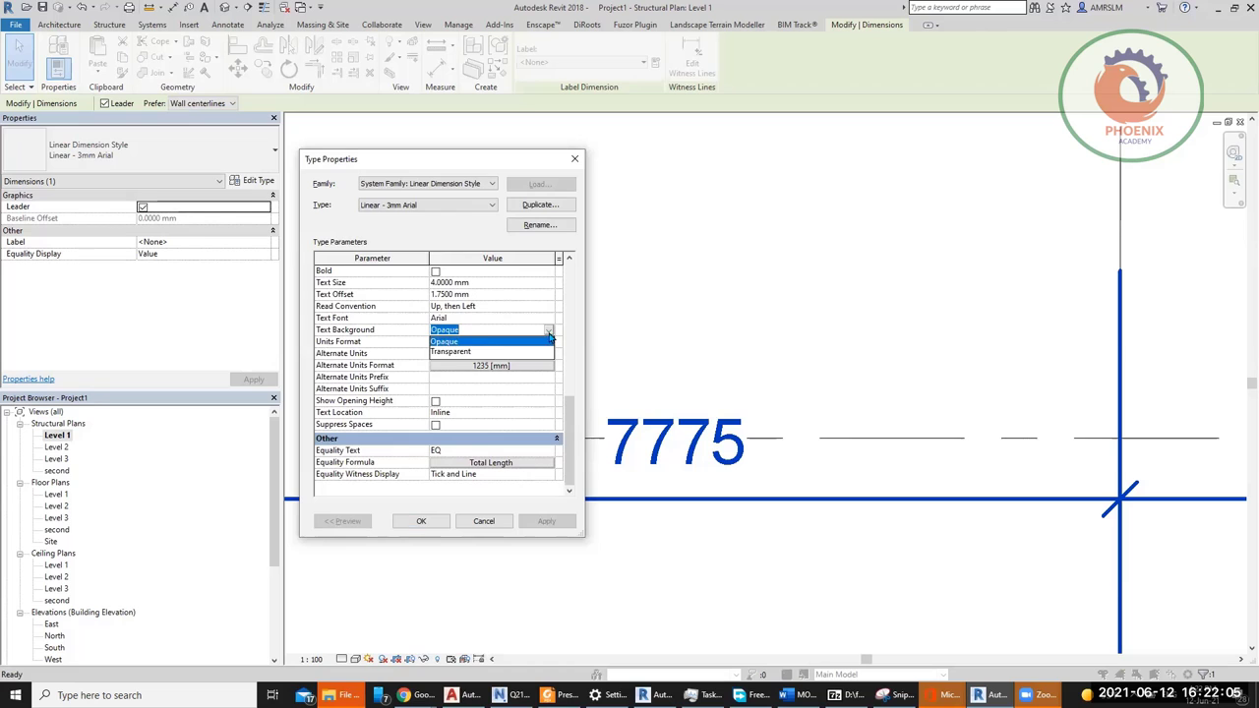
click(482, 352)
click(540, 522)
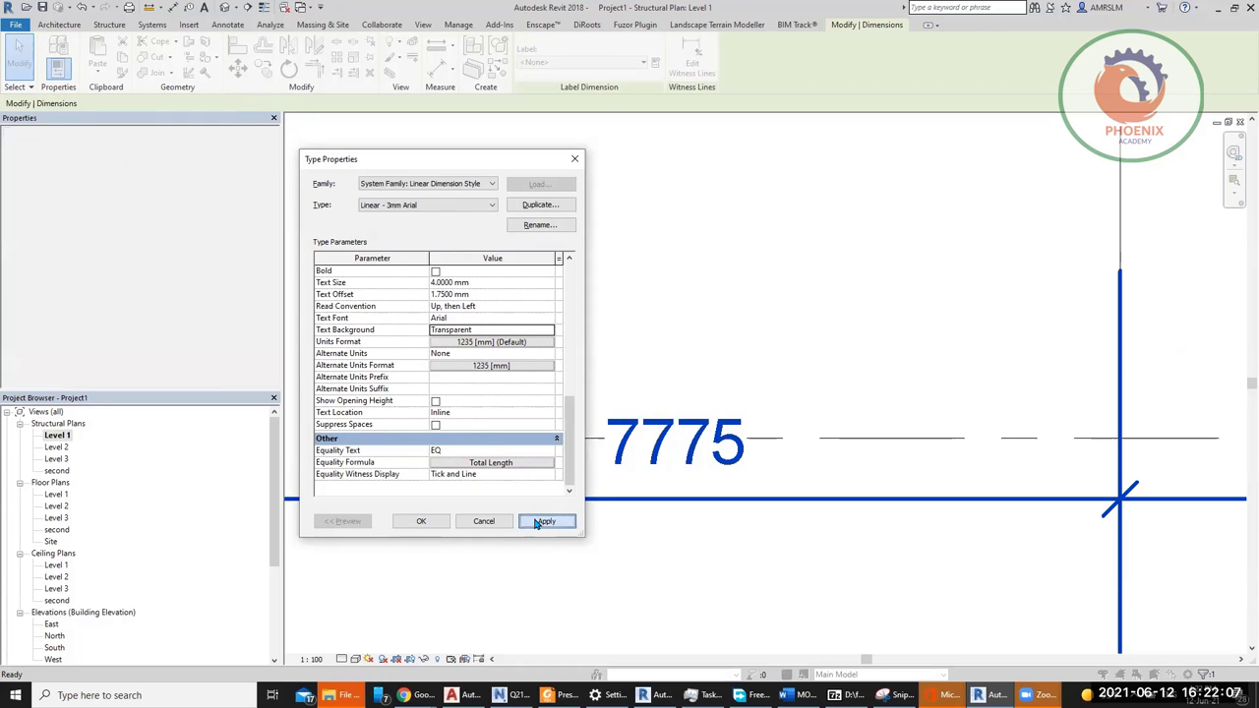
click(420, 522)
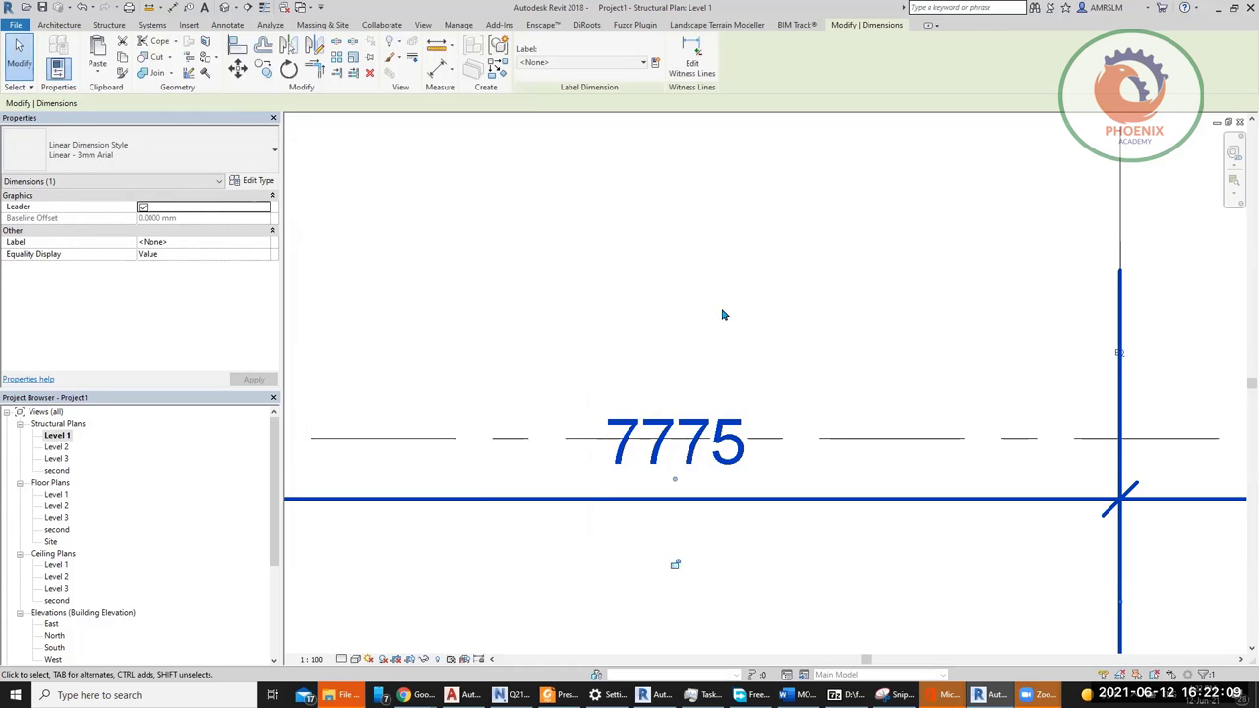
Step: Move the dimension string up to sit between the numbered grid bubbles and grid line A, and deselect it
scroll(694, 449, down, 3)
click(652, 424)
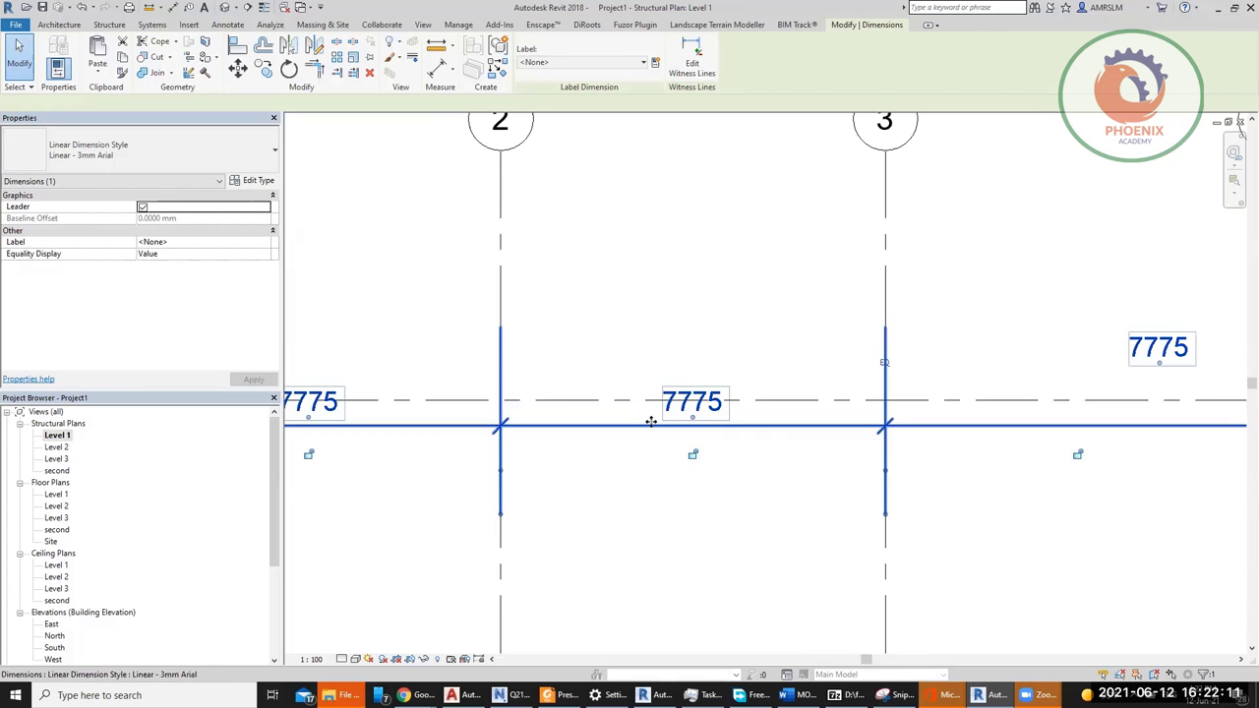
scroll(699, 453, down, 2)
drag(730, 452, 727, 346)
scroll(727, 348, down, 2)
click(736, 379)
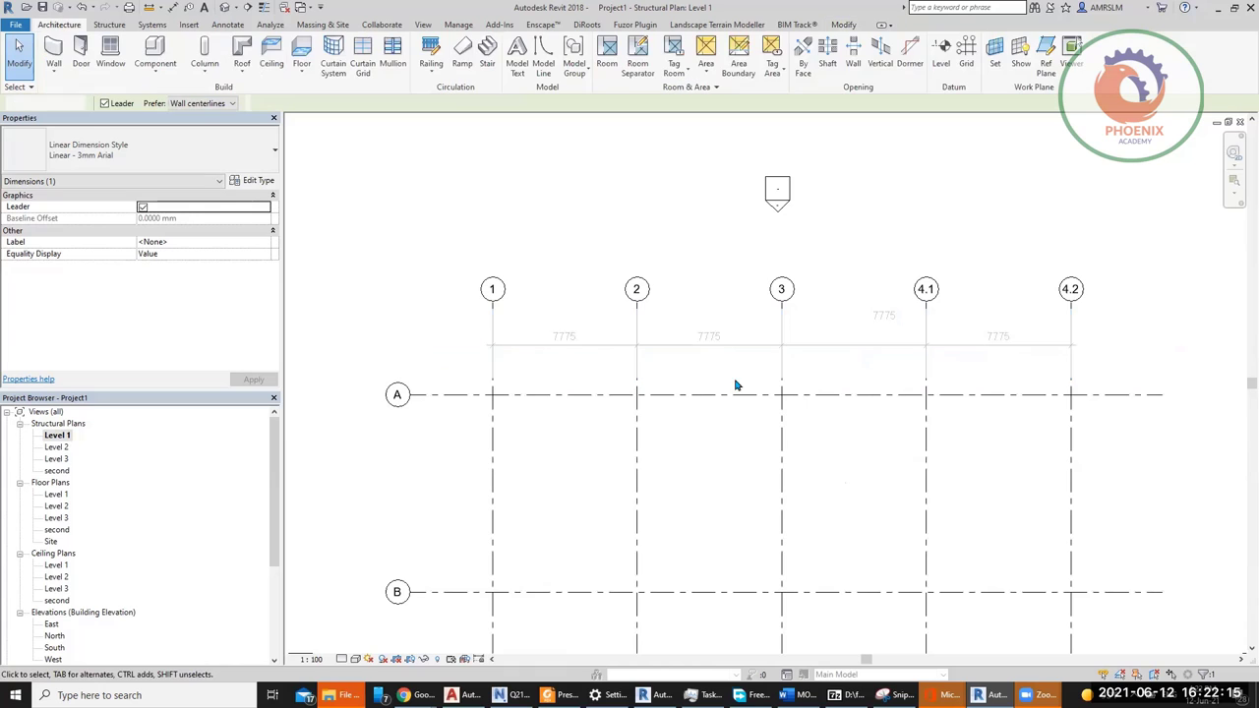
Step: Start placing vertical W250X73 structural columns with their extent set to Height up to Level 3
scroll(737, 380, down, 1)
middle_drag(849, 470, 848, 446)
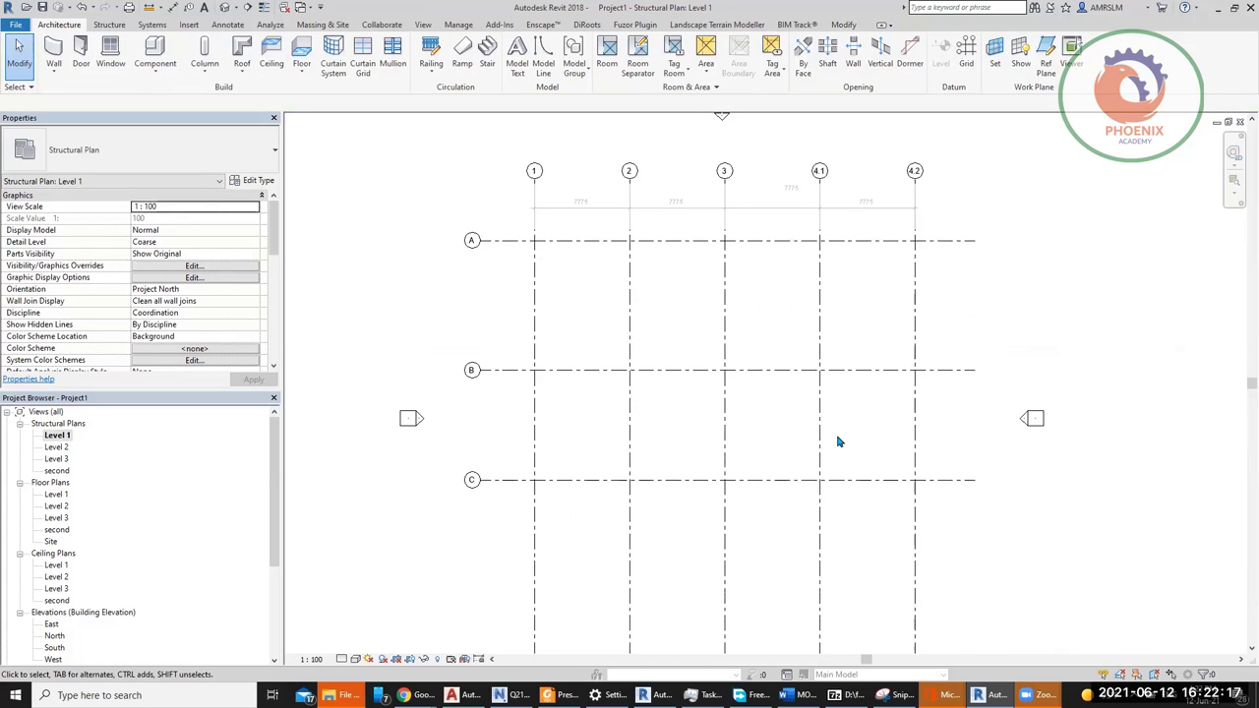
scroll(837, 441, down, 1)
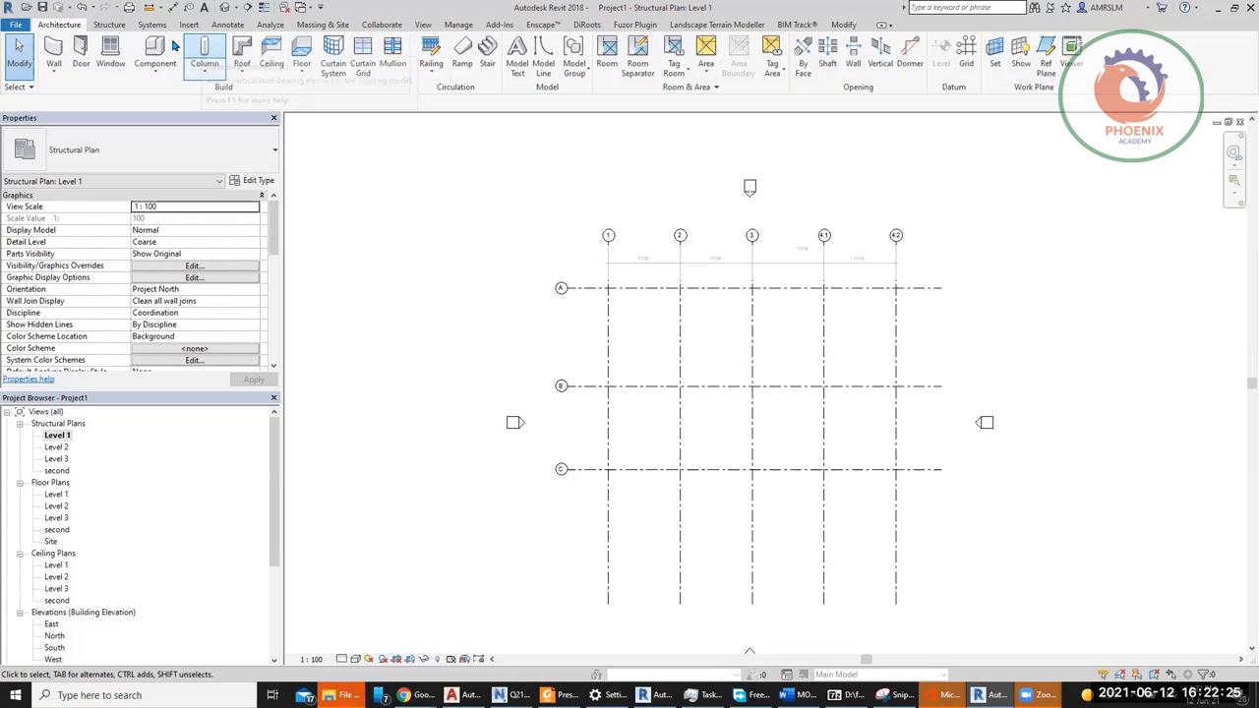
click(109, 24)
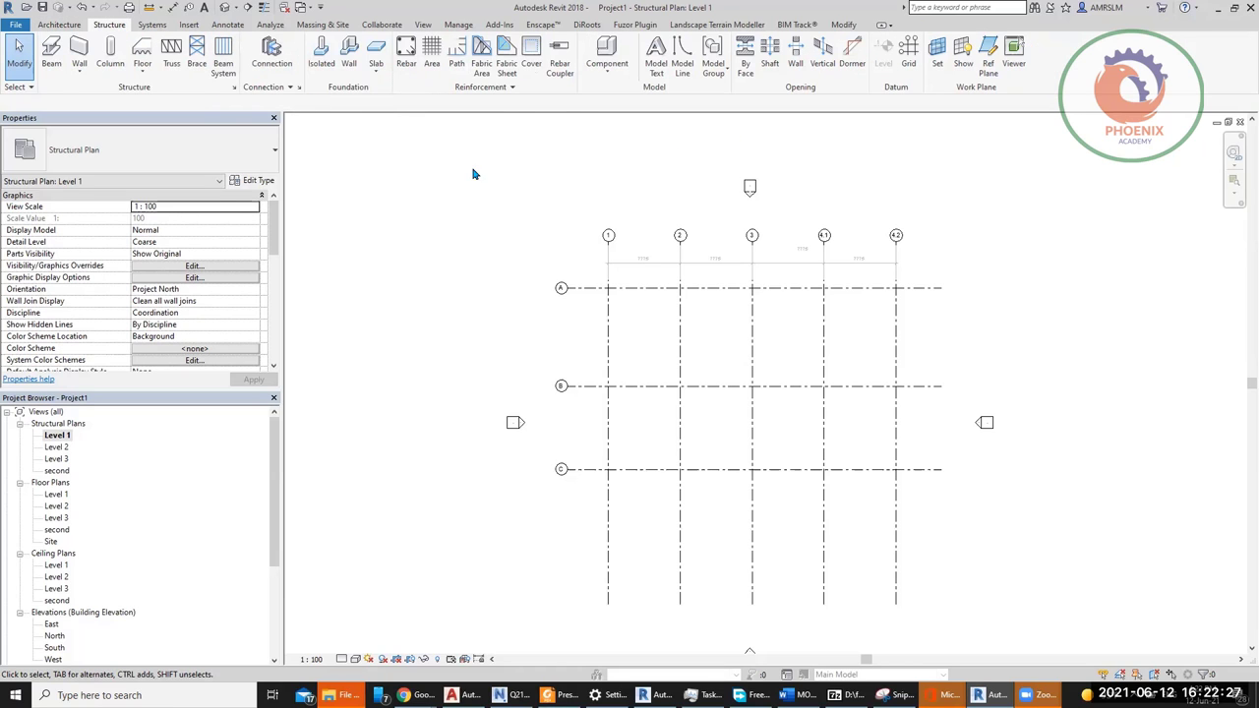
click(110, 54)
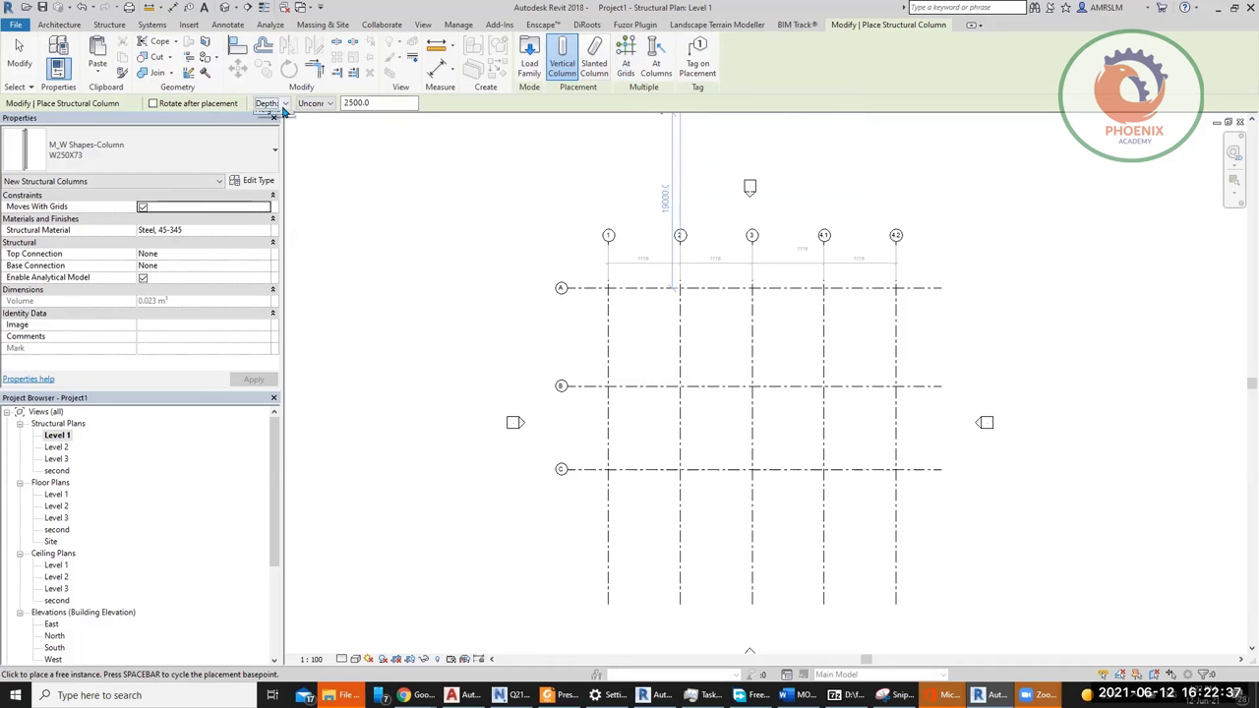
click(276, 127)
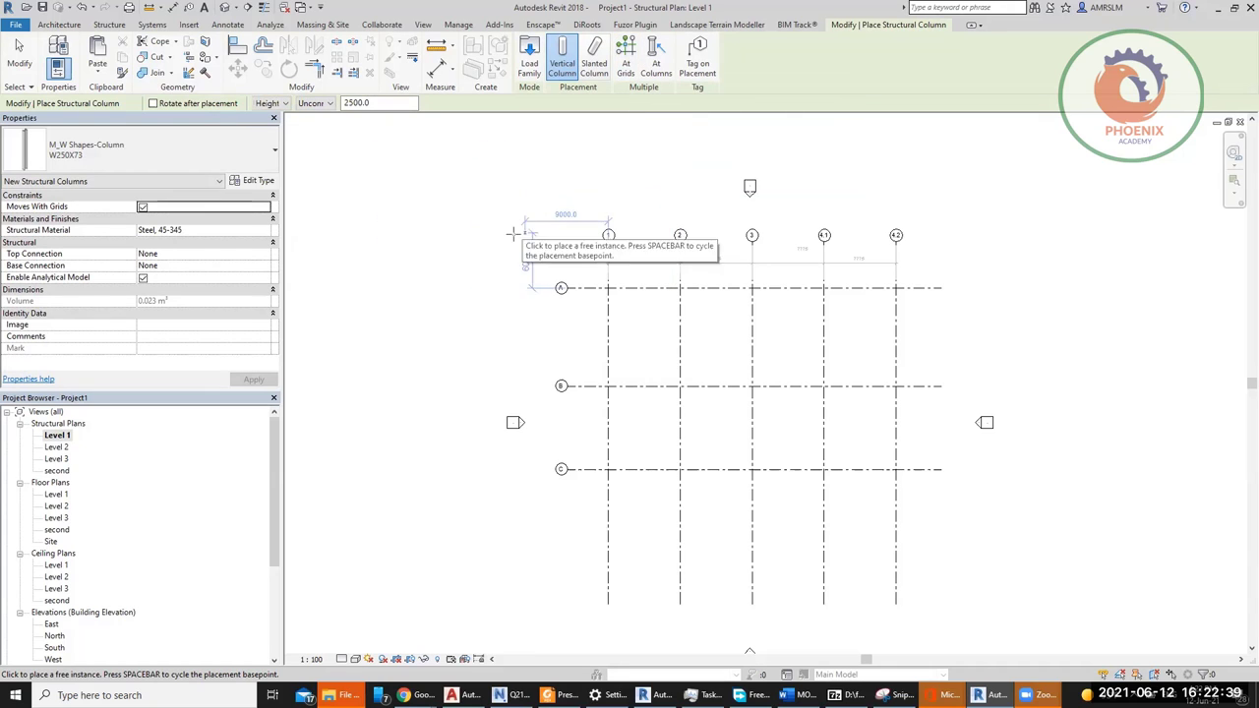
click(328, 104)
click(329, 136)
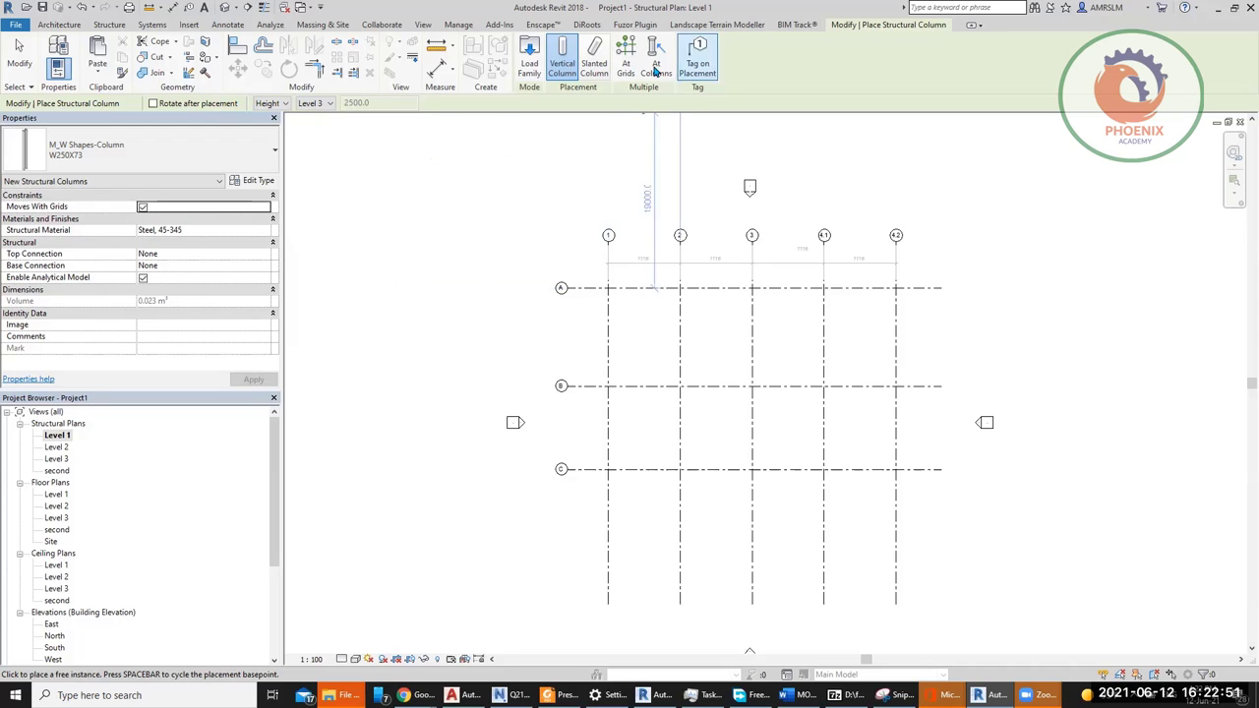
Step: Switch the column placement to grid intersections and turn on tagging on placement
click(627, 72)
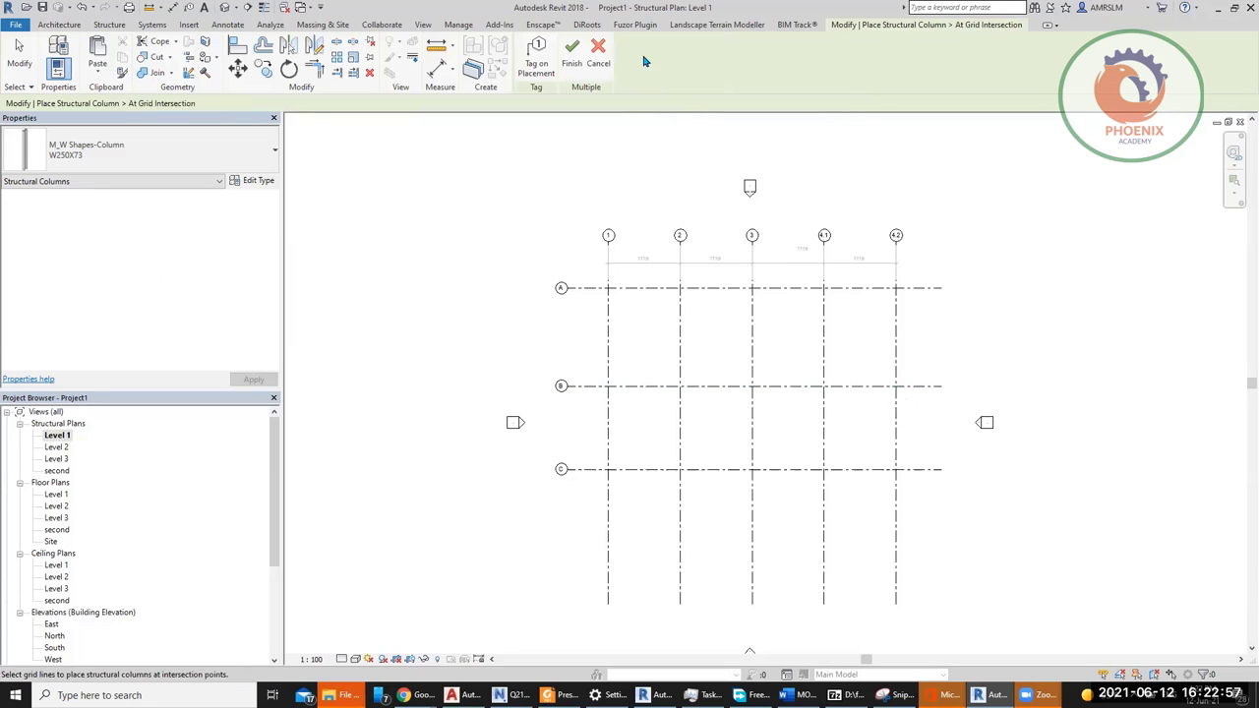
click(532, 74)
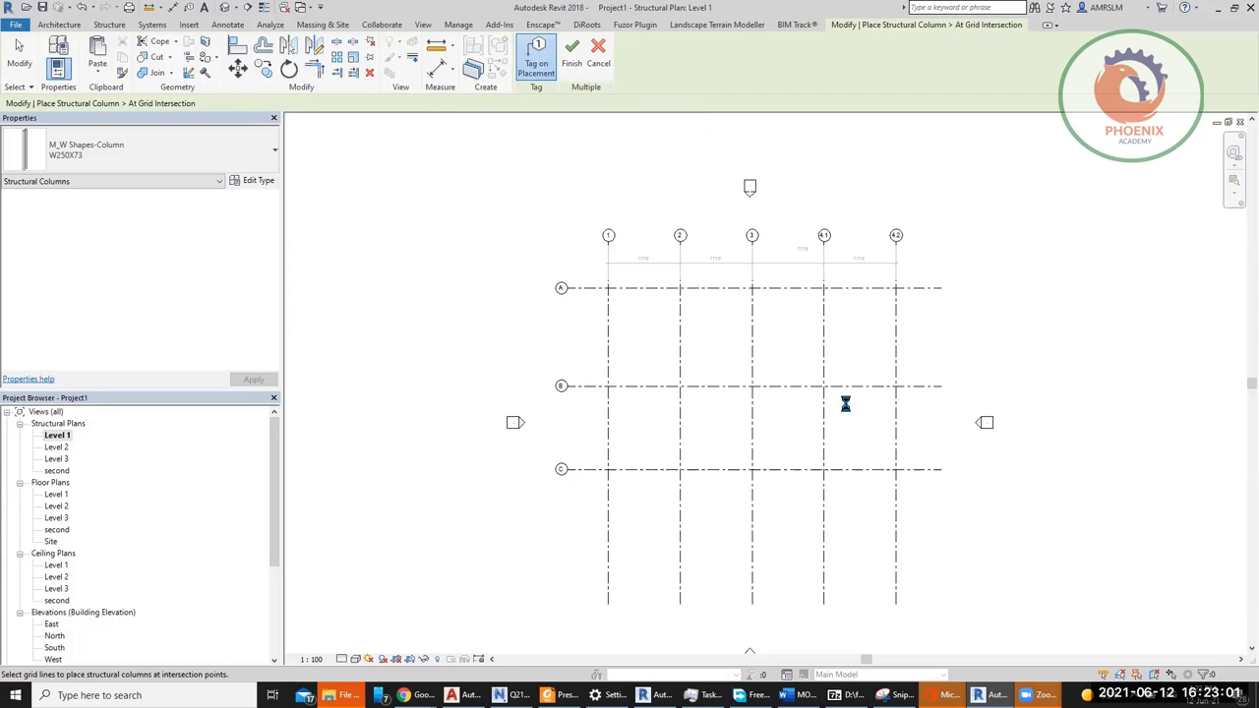
click(804, 410)
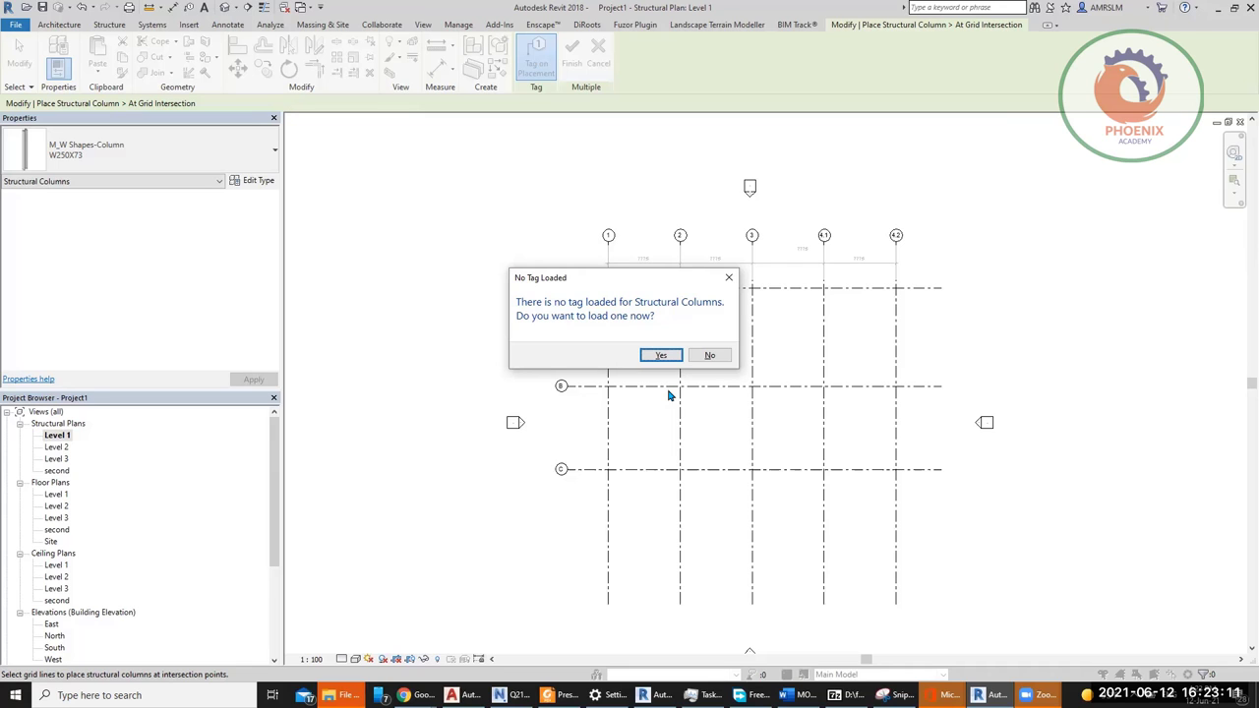
Step: Accept loading a structural column tag and open the Structural folder inside the Annotations family library
click(669, 358)
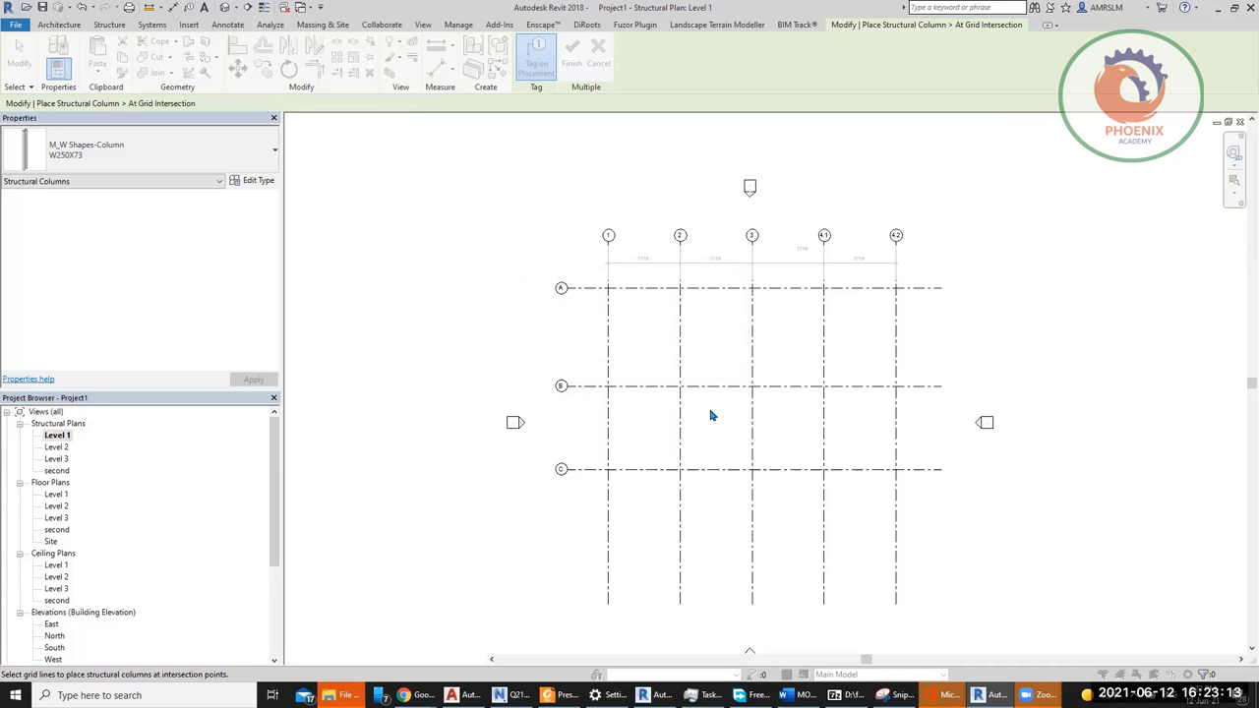
double_click(503, 245)
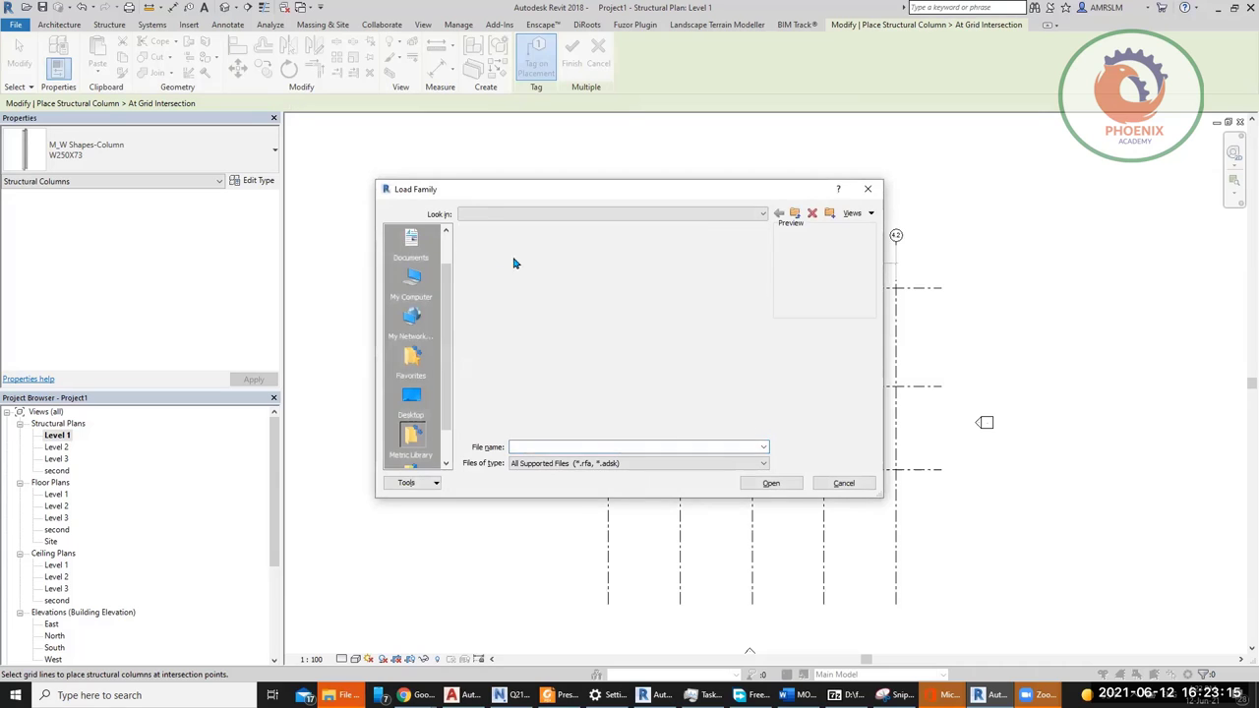
double_click(491, 258)
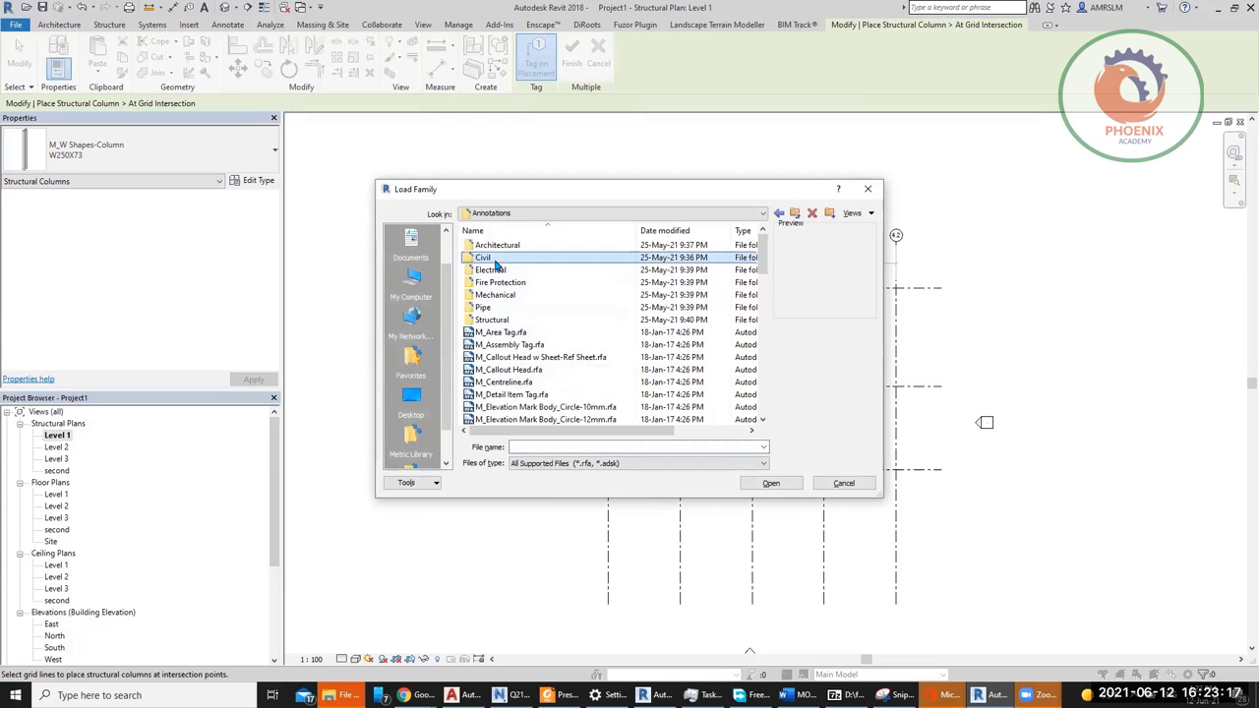
click(795, 215)
click(491, 319)
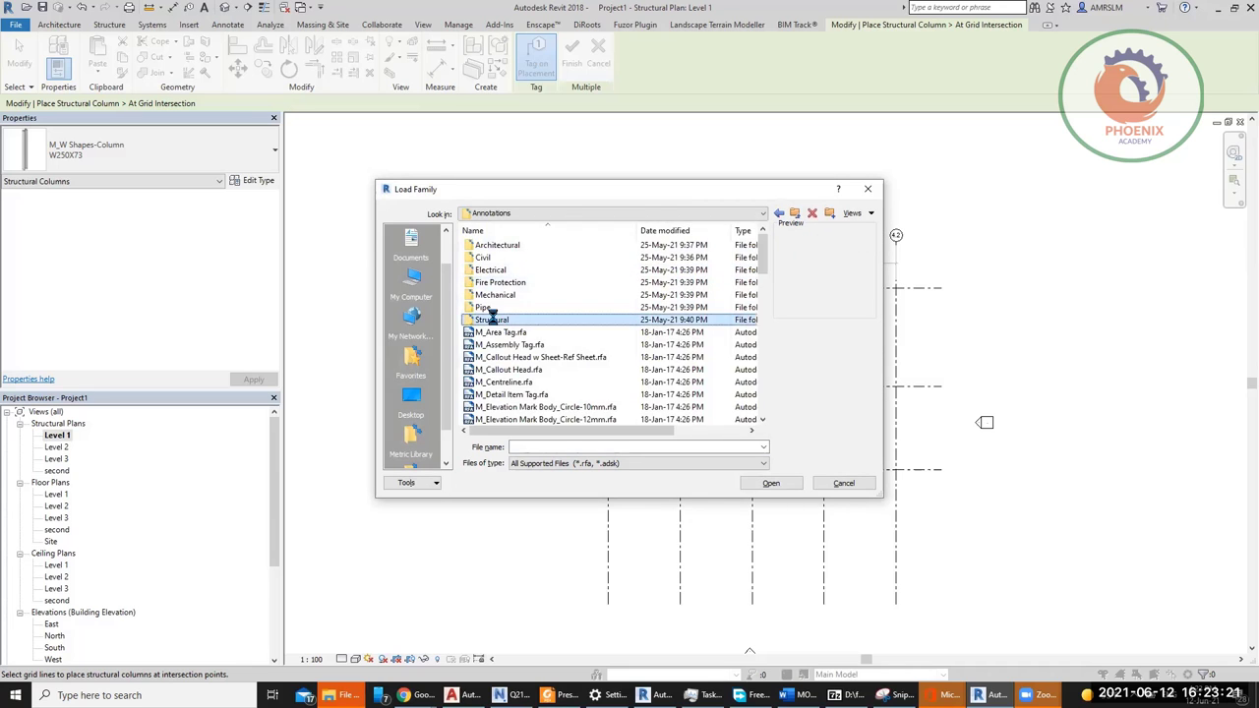
double_click(492, 320)
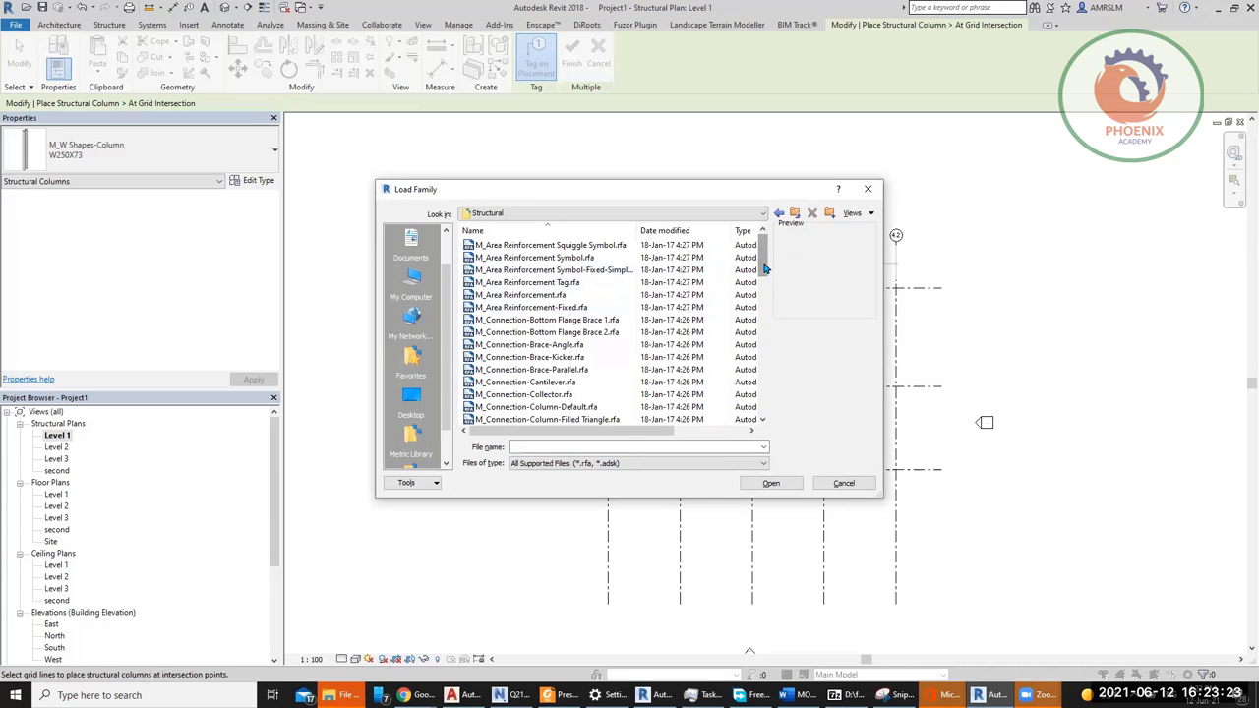
Step: Load the M_Structural Column Tag.rfa family as the tag for structural columns
drag(765, 300, 765, 383)
click(561, 321)
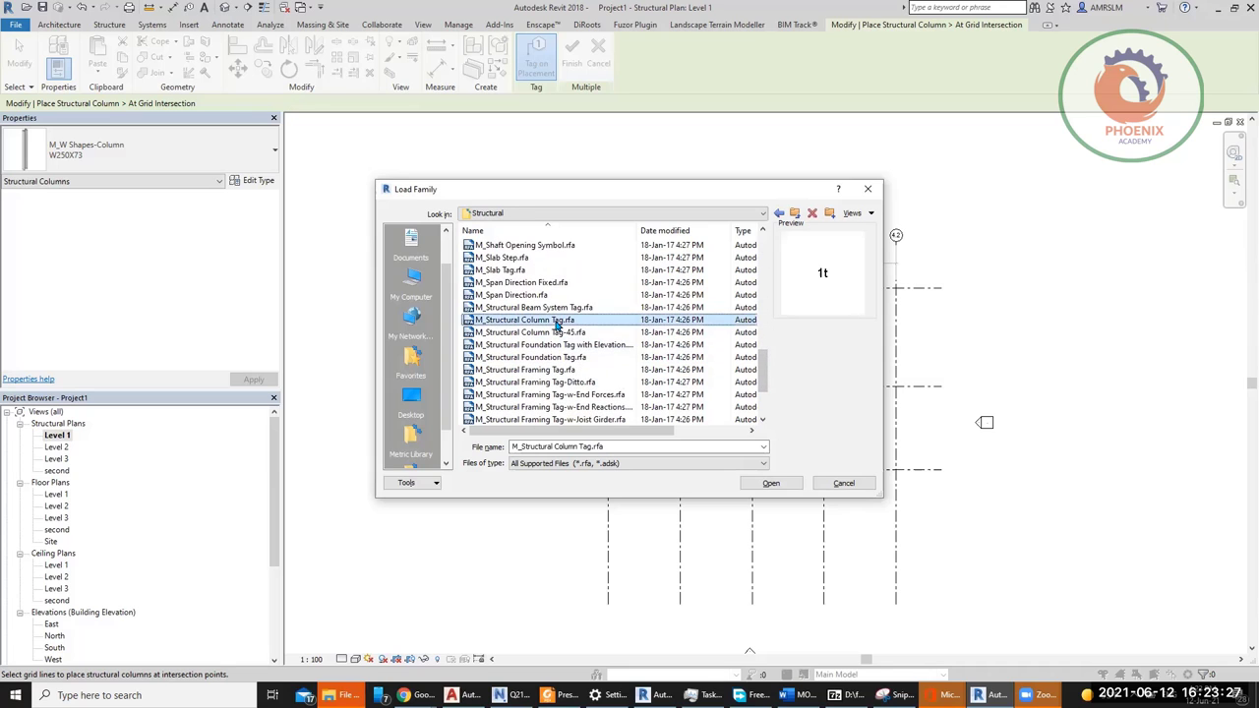
click(585, 333)
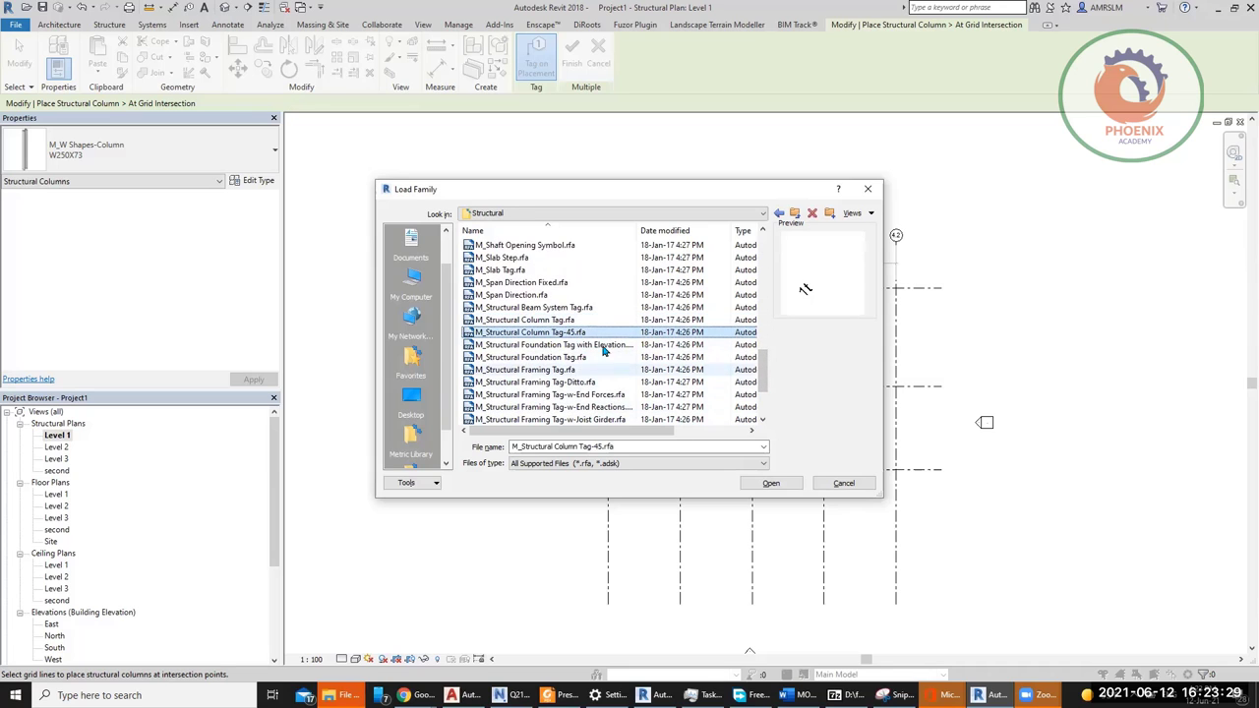
click(590, 320)
click(759, 483)
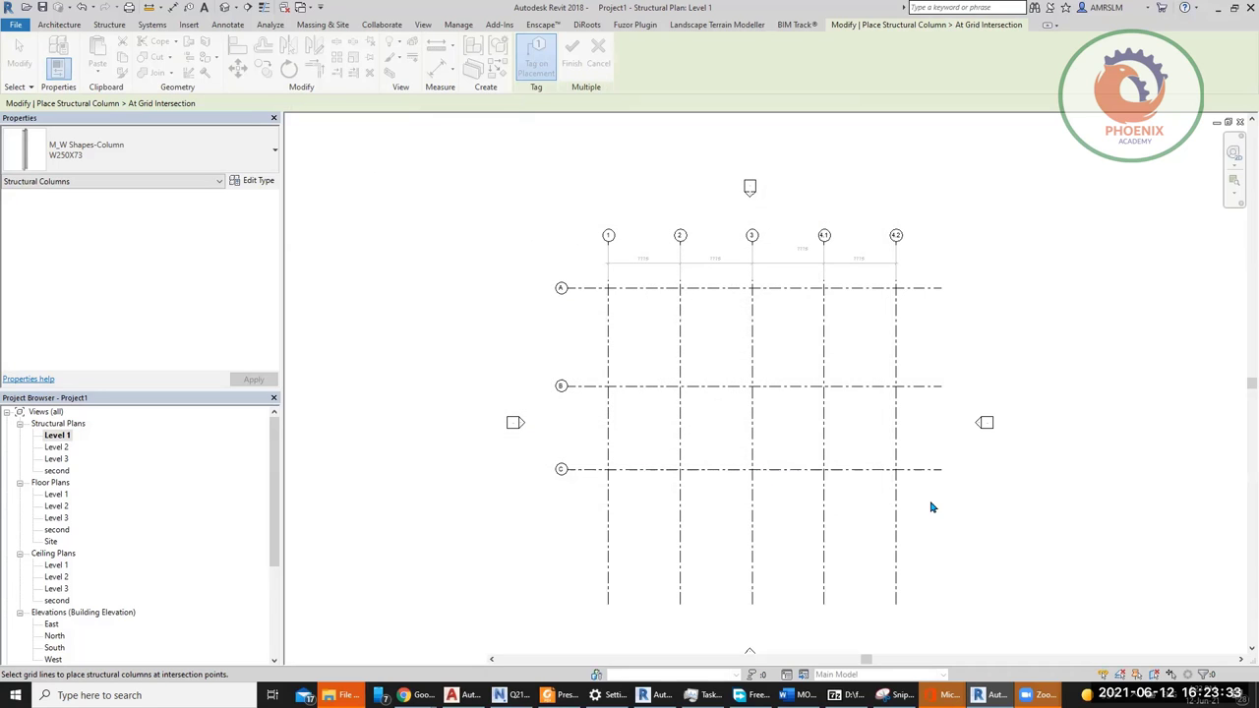
Step: Place tagged W250X73 columns at every intersection of grids 1 to 4.2 with A to C, and end column placement
drag(924, 501, 589, 274)
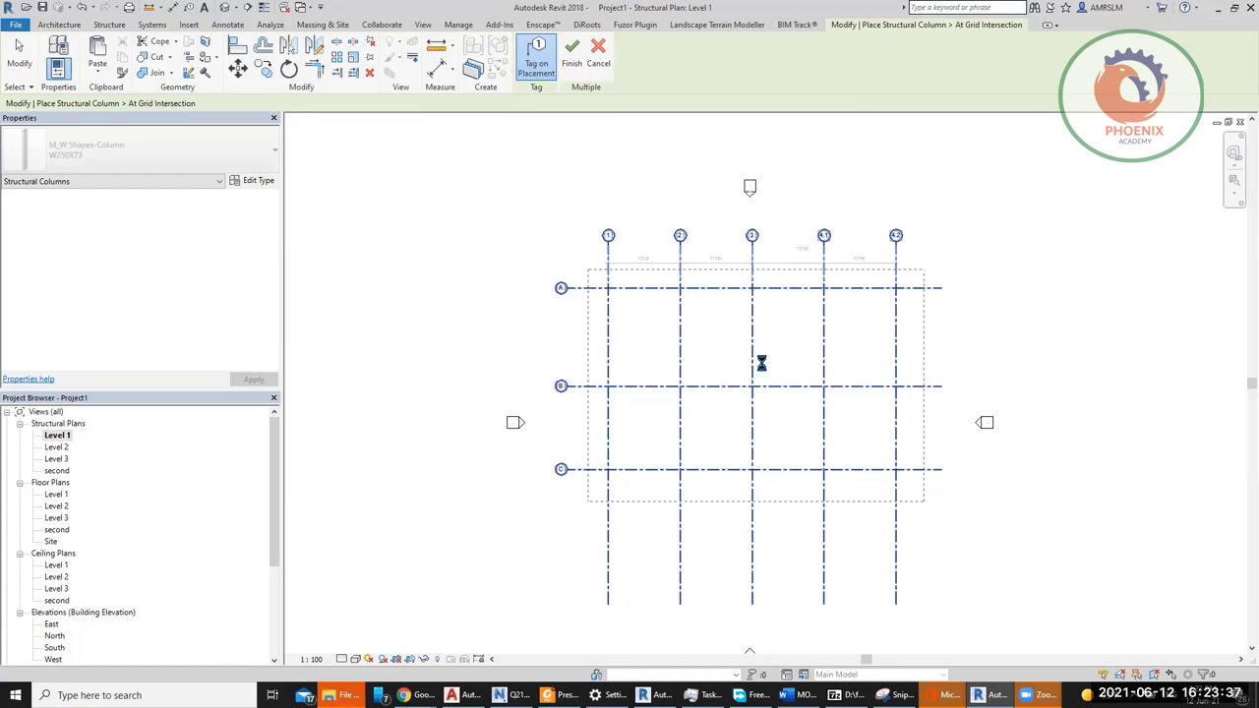
click(571, 54)
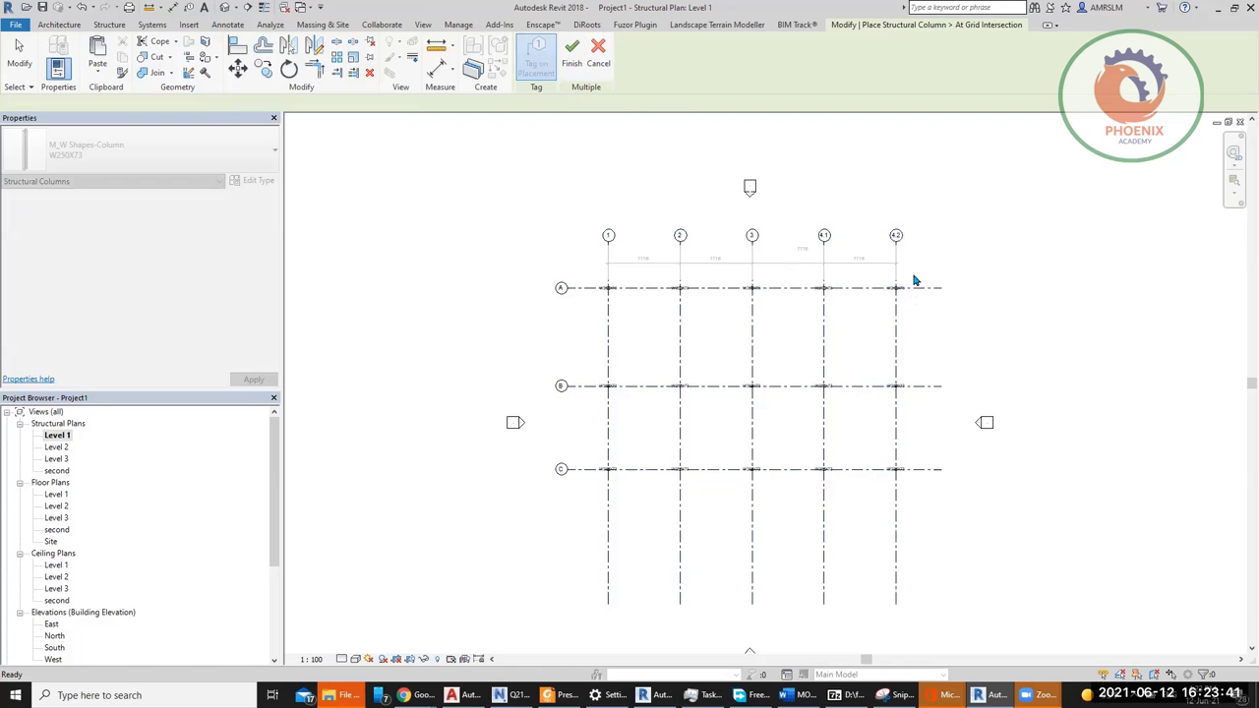
scroll(911, 277, up, 6)
scroll(895, 324, up, 2)
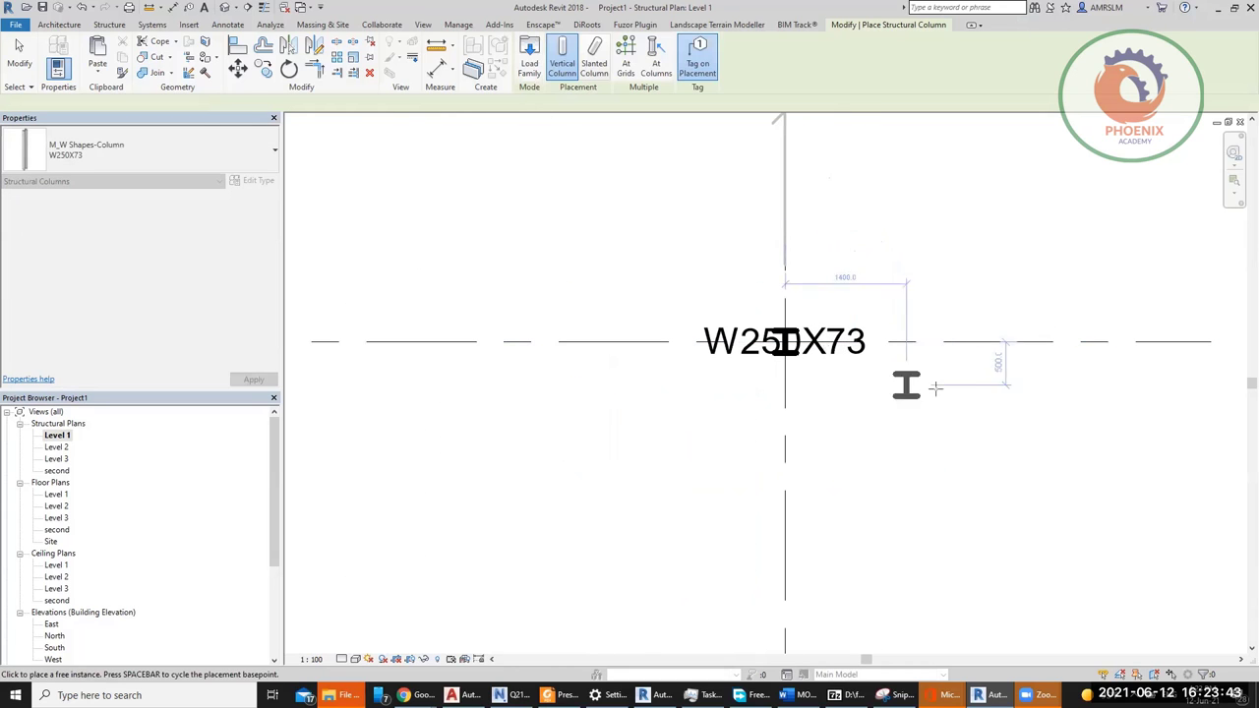
right_click(869, 247)
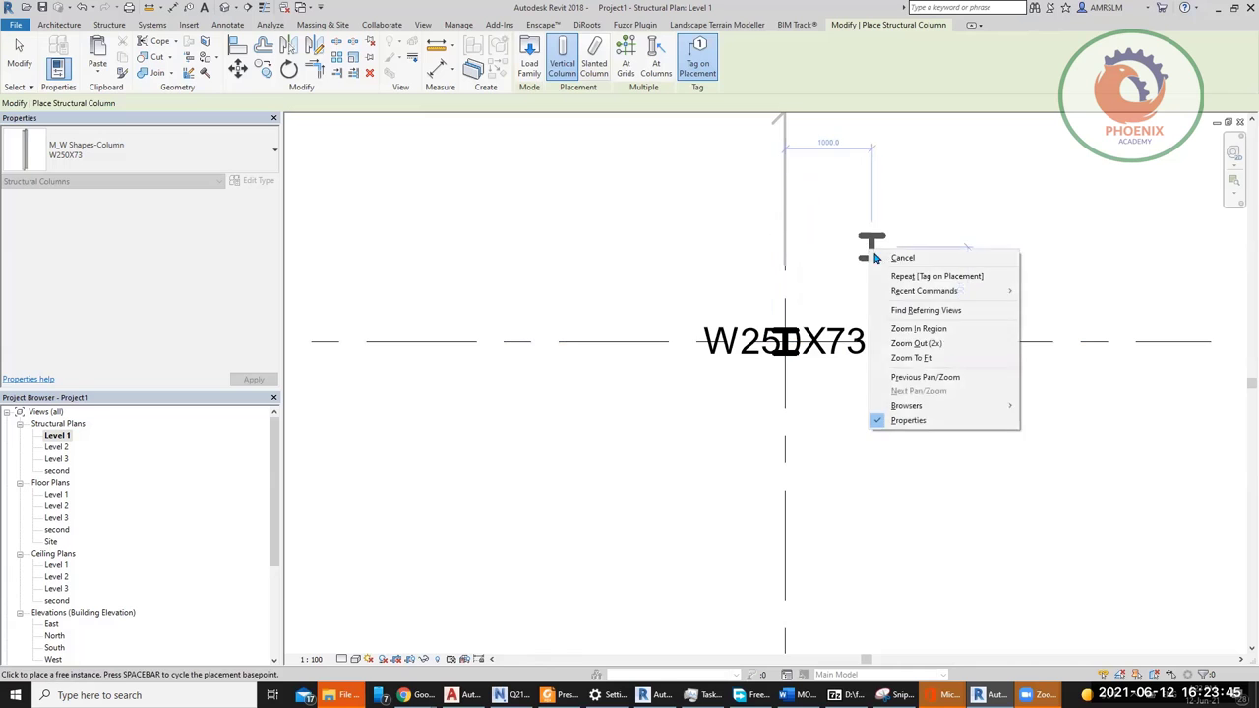
click(877, 255)
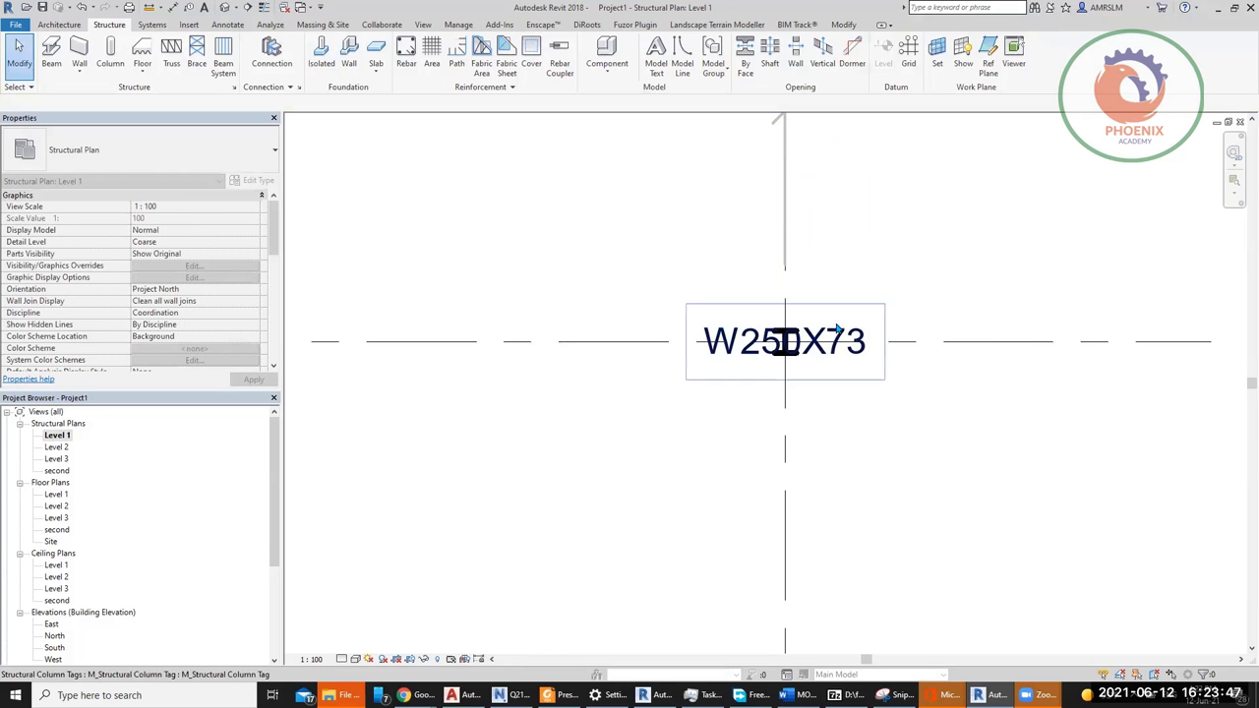
Step: Move the tag of the column at grids A and 4.2 up and to the right, clear of the column
click(782, 366)
drag(782, 366, 888, 327)
click(916, 418)
Step: Change the type of the column at grids A and 4.2 to W250X49.1
click(784, 341)
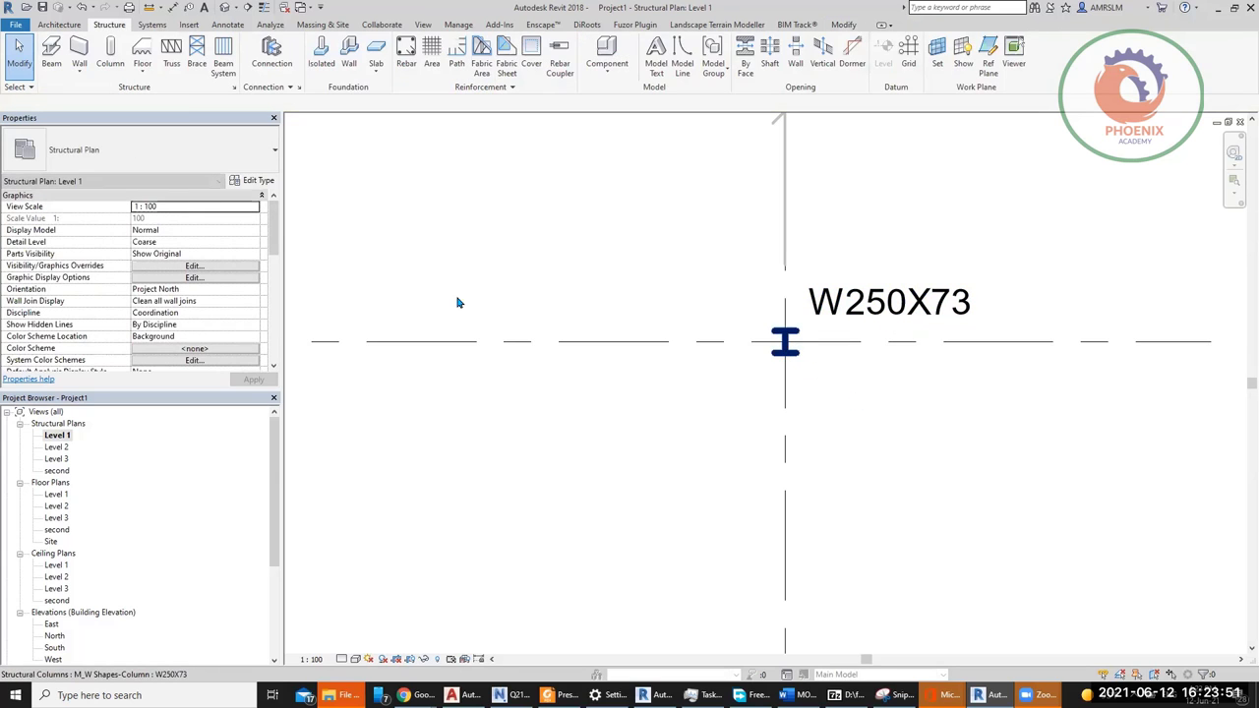
click(148, 150)
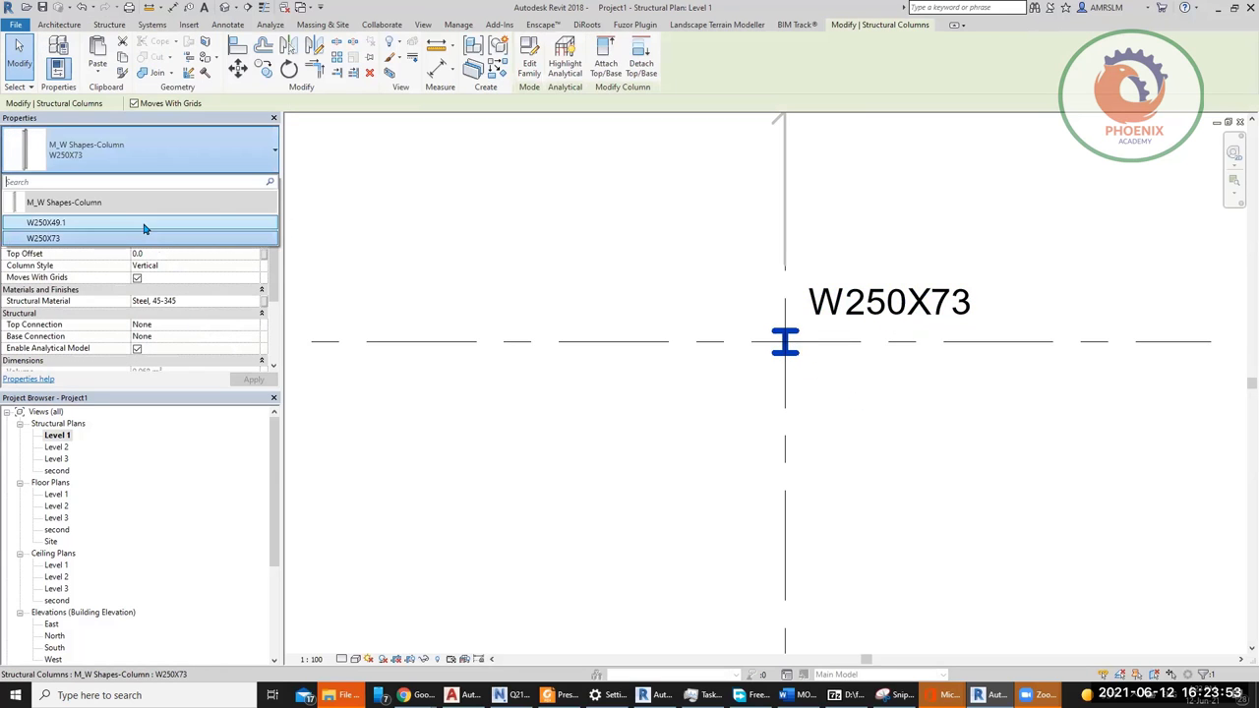
click(46, 180)
click(890, 450)
scroll(865, 413, down, 5)
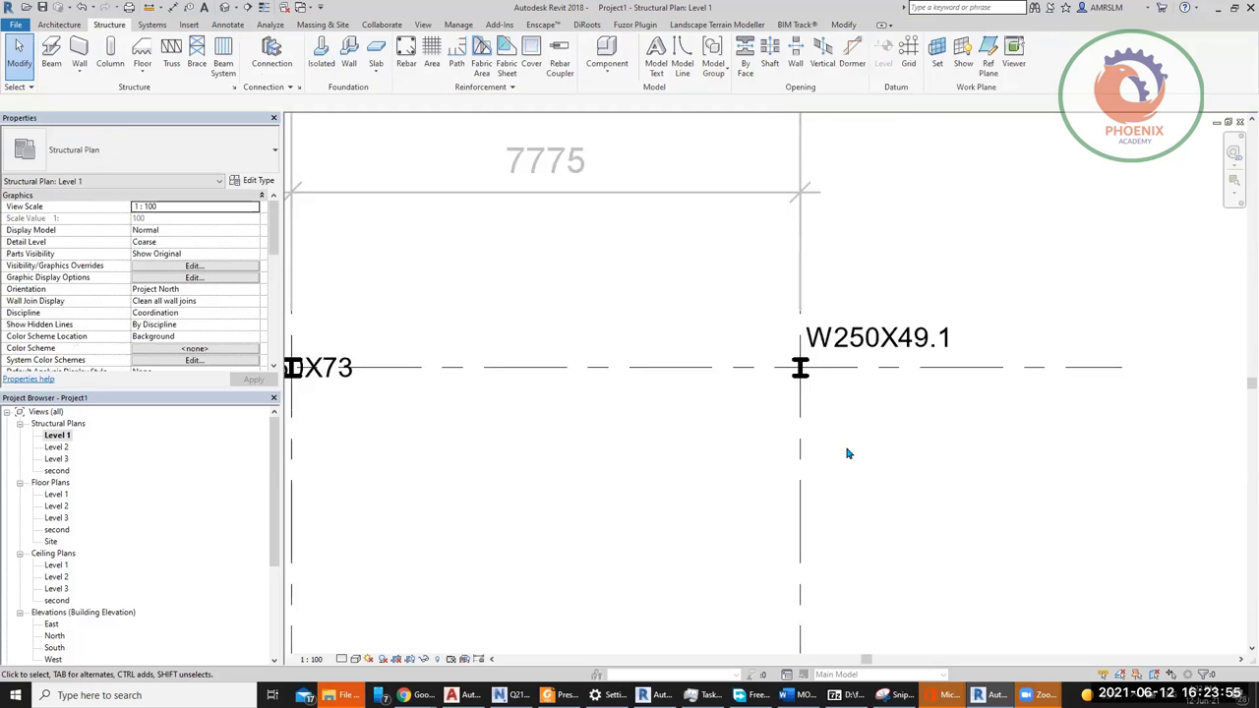
scroll(785, 458, down, 2)
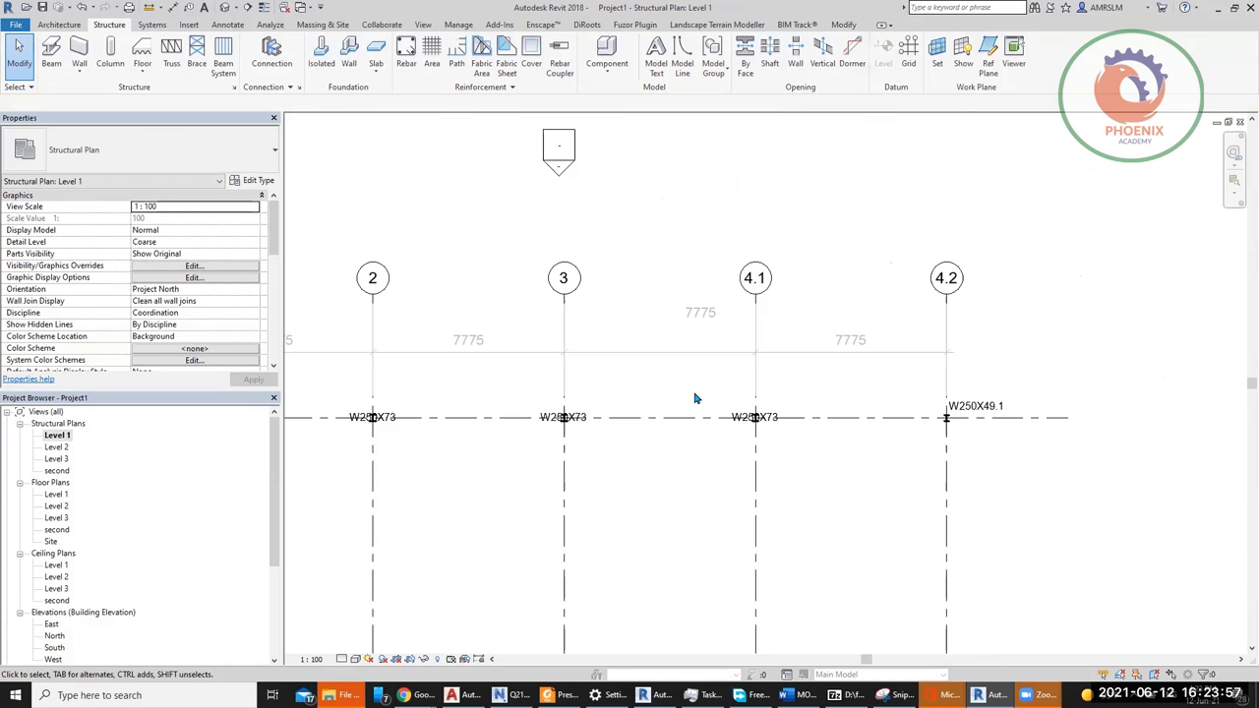
scroll(685, 295, down, 2)
Step: Undo the column type change and delete all the placed columns together with their tags
key(ctrl+z)
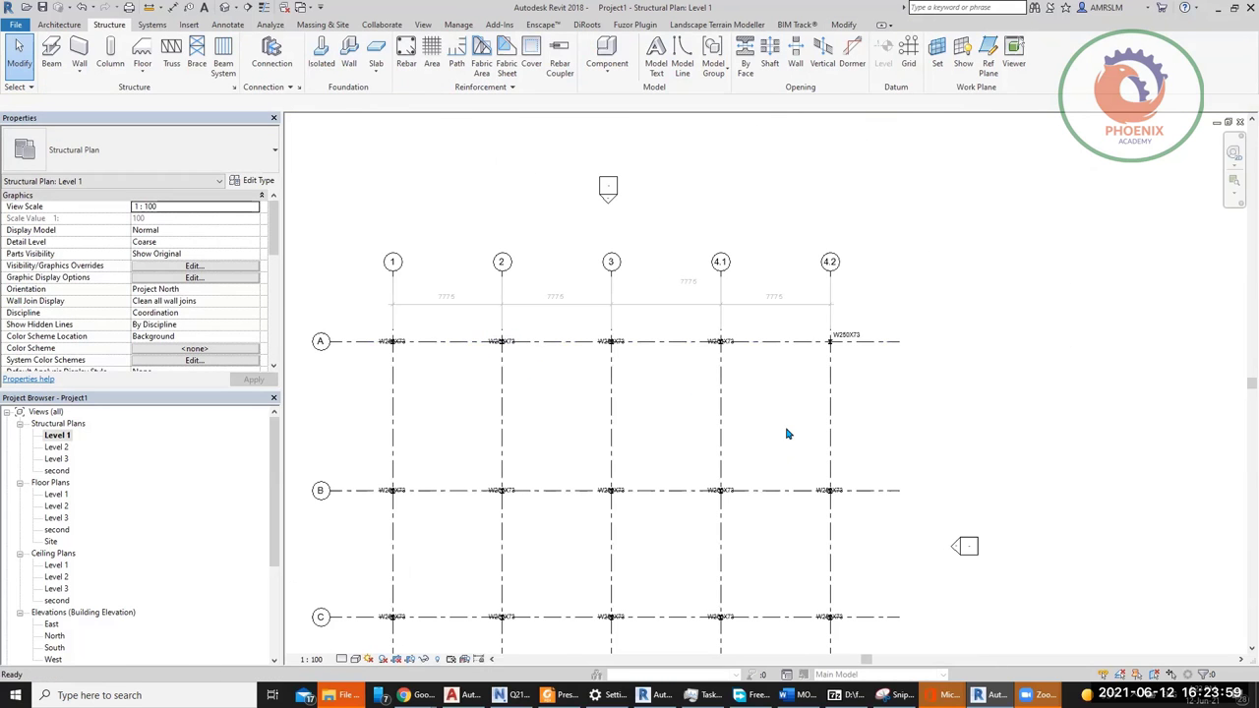
drag(358, 314, 725, 544)
scroll(485, 376, down, 2)
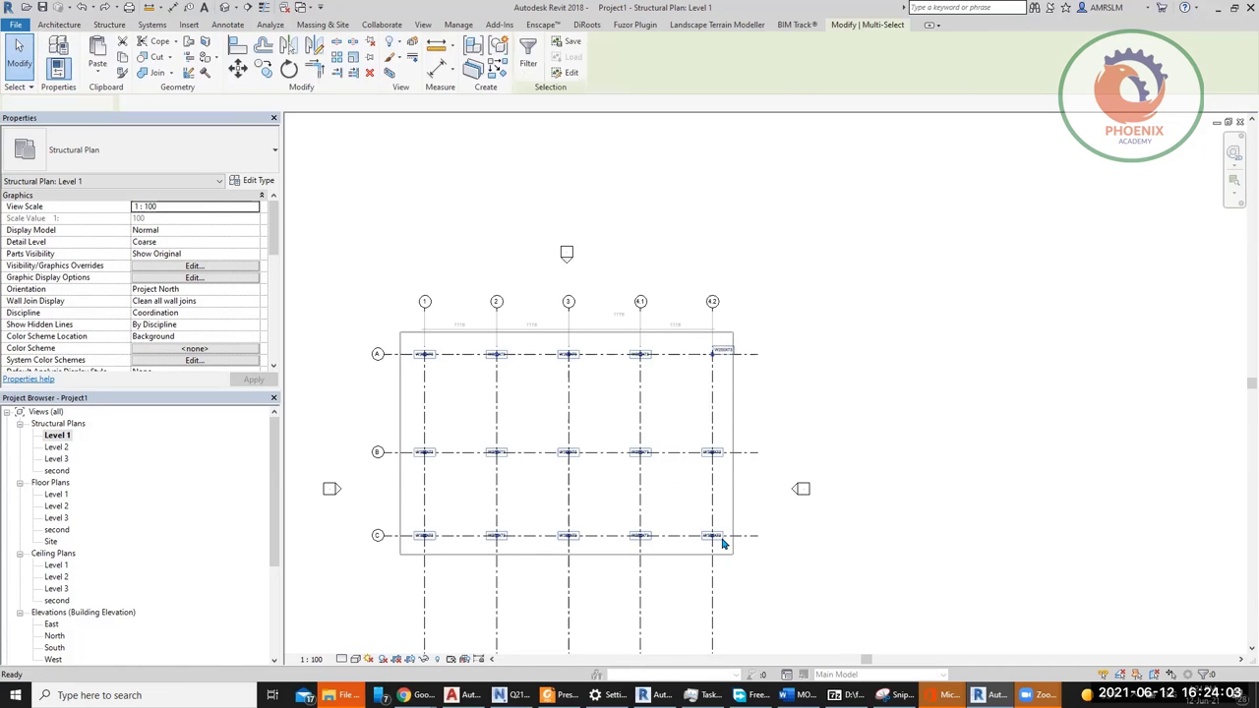
key(Delete)
middle_drag(891, 474, 939, 448)
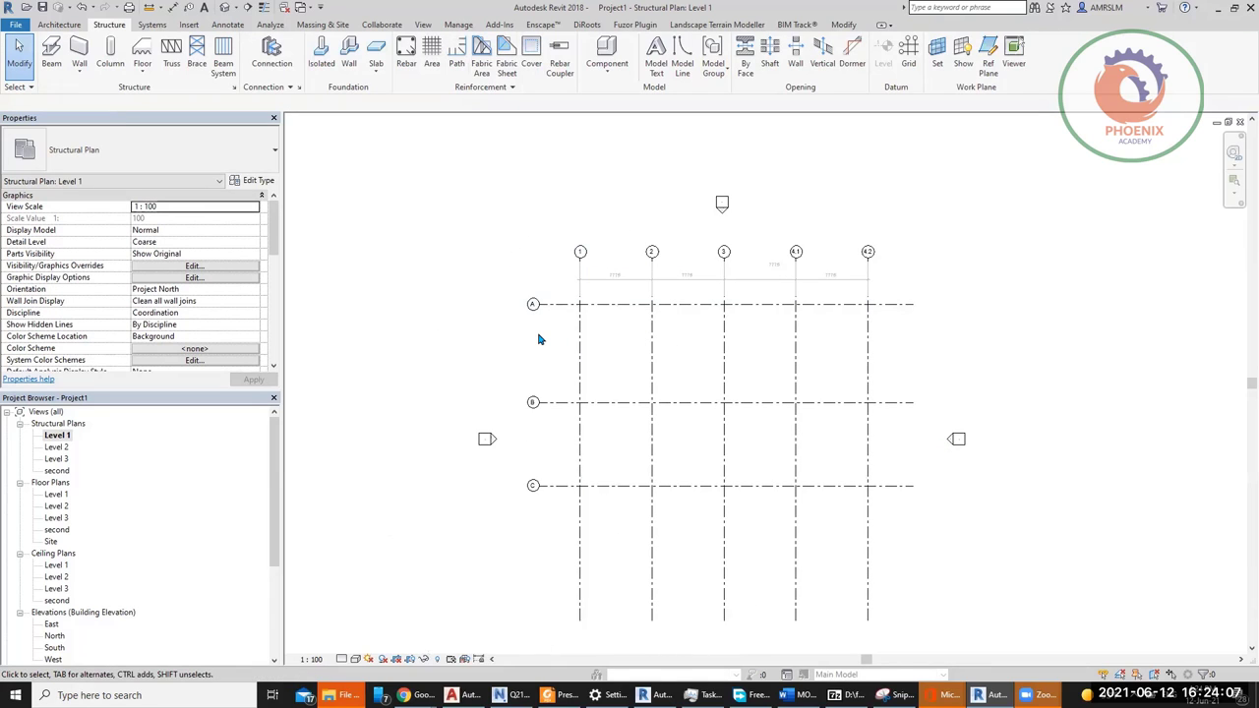
Step: Draw a rectangle of Generic - 200mm architectural walls from the intersection of grids A and 1 to that of grids C and 4.2
click(59, 24)
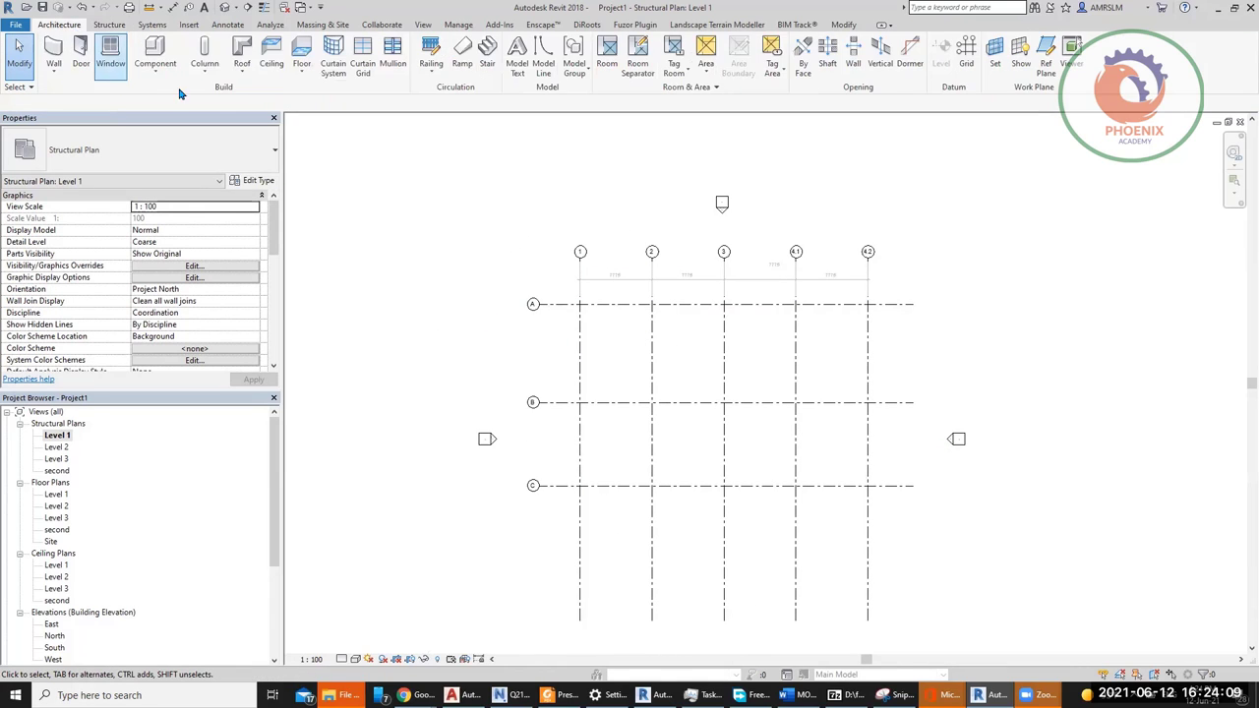
click(57, 79)
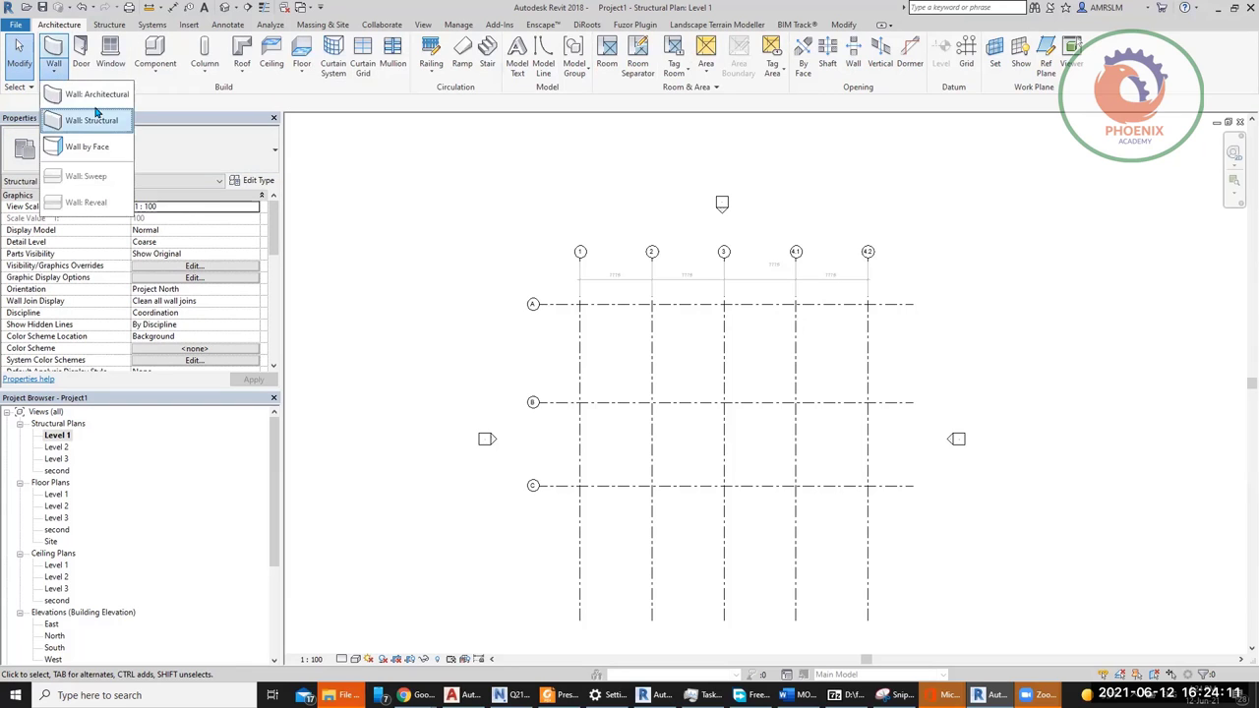
click(86, 96)
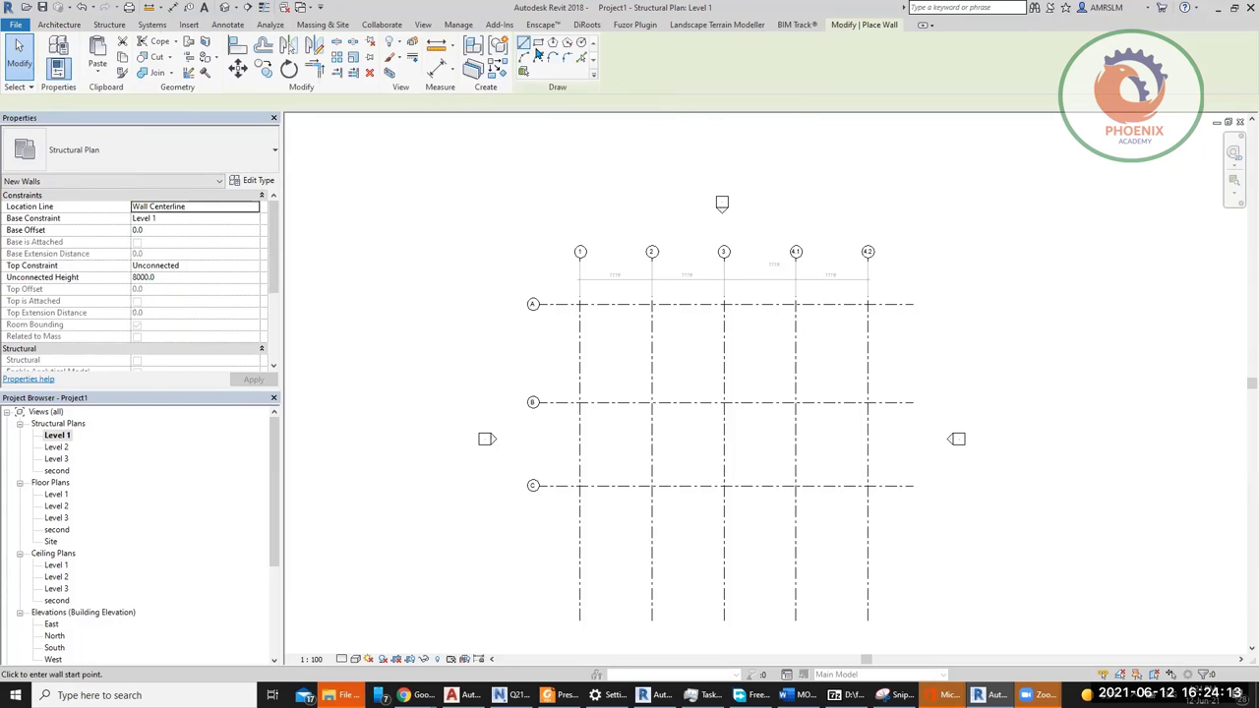
click(580, 305)
click(867, 486)
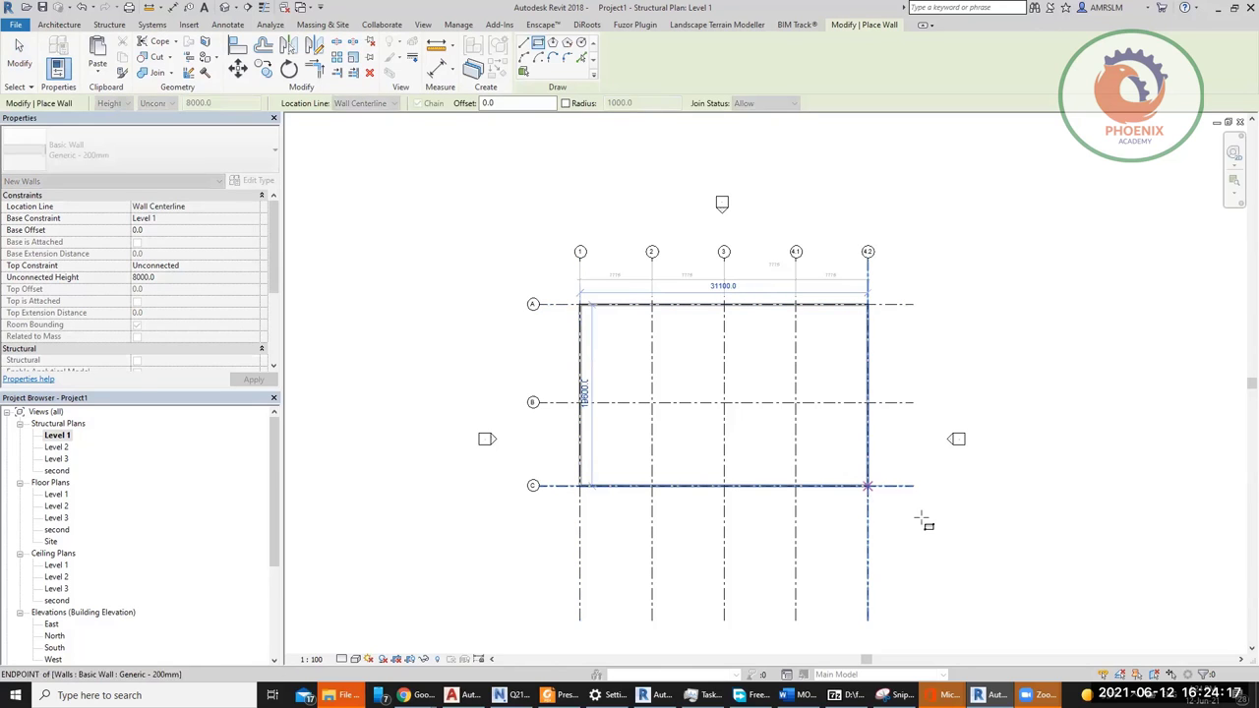
scroll(912, 519, up, 2)
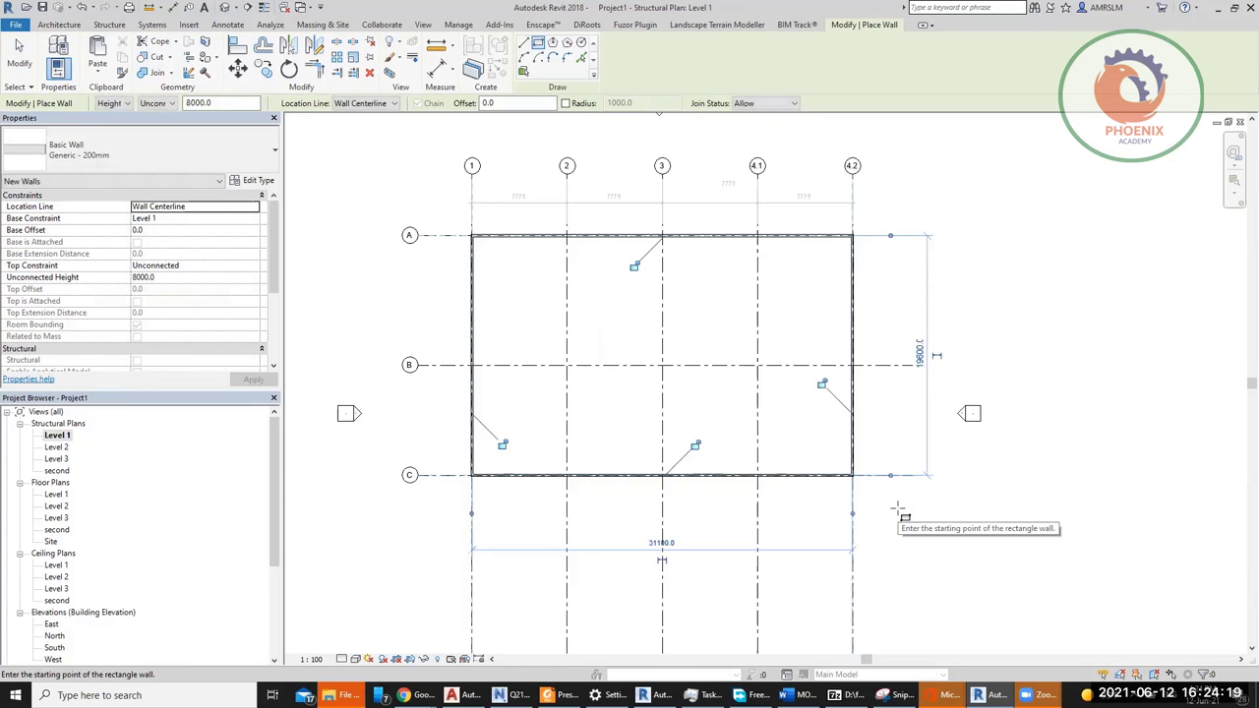
scroll(440, 440, up, 2)
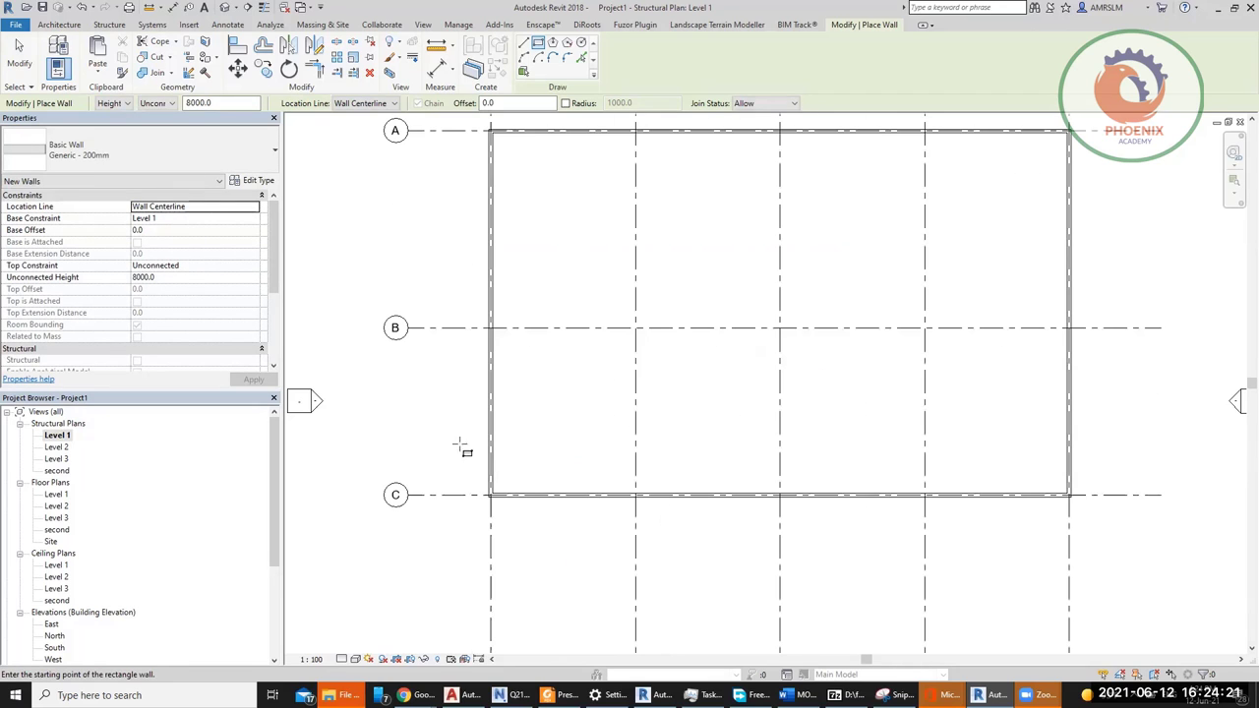
key(Escape)
key(Escape)
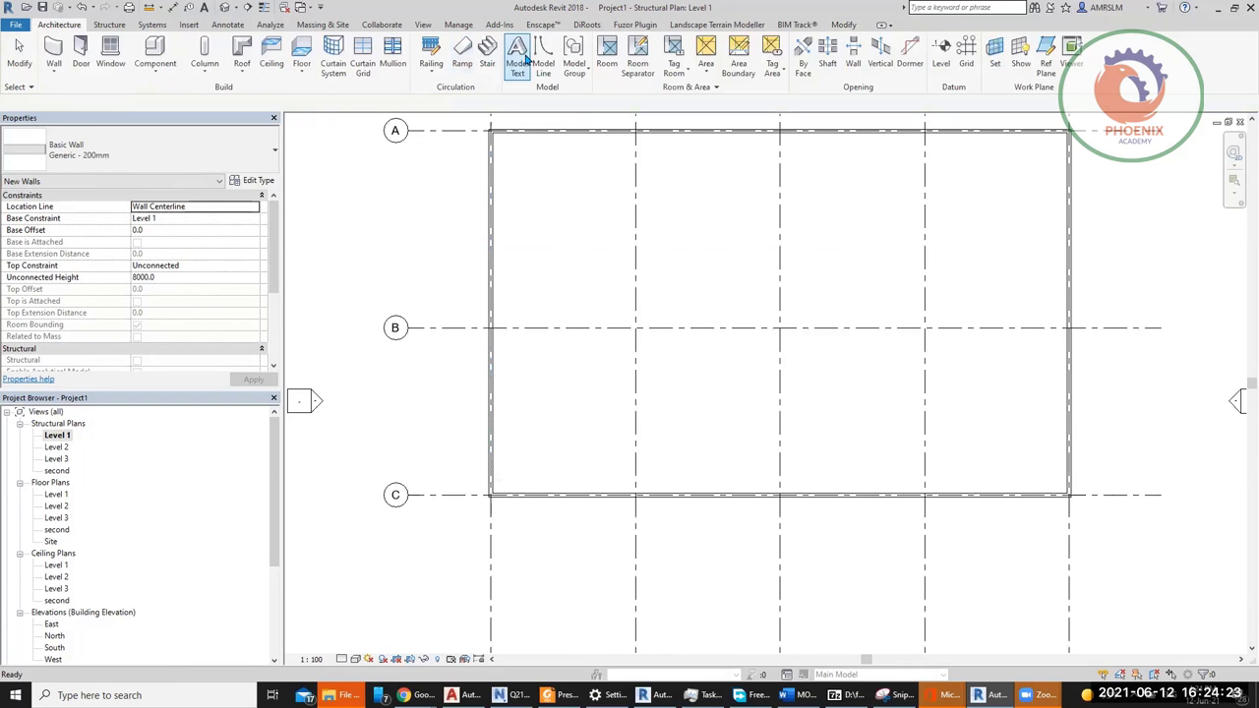
Step: Draw an interior wall along grid B between the outer walls on grids 1 and 4.2
key(w)
key(a)
click(488, 328)
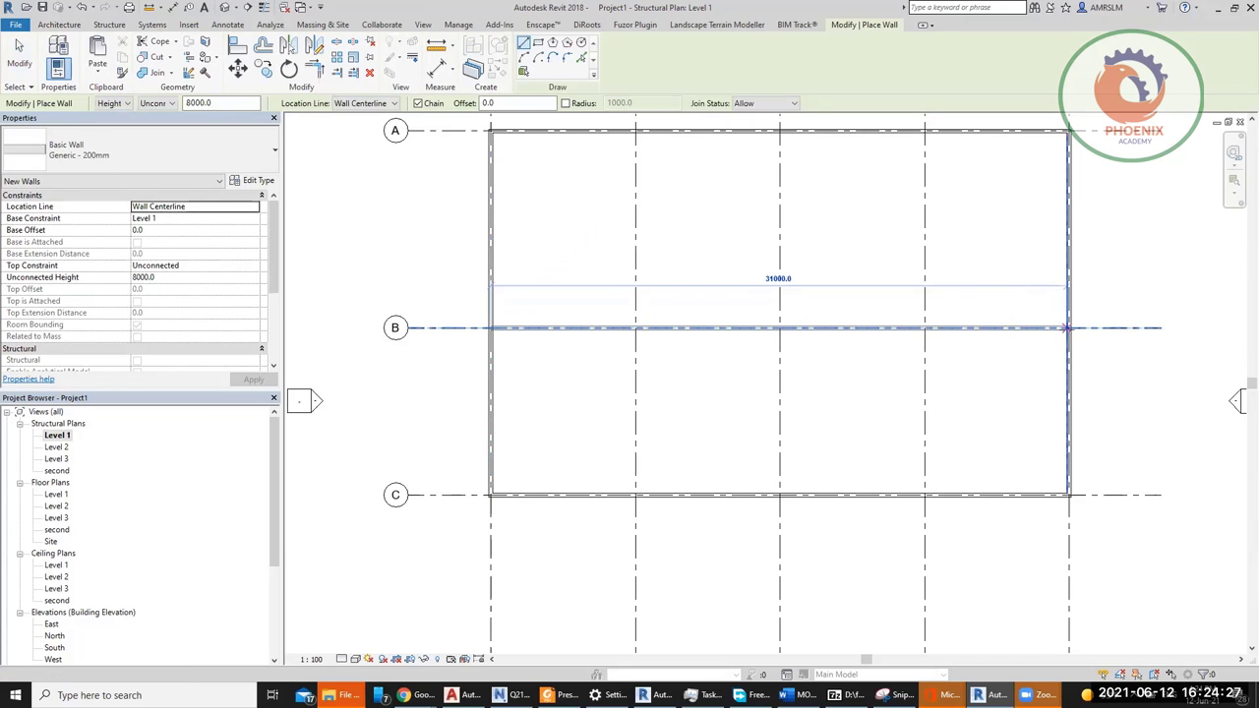
click(1044, 326)
key(Escape)
Step: Draw interior walls along grids 2, 3 and 4.1 between the outer walls on grids A and C, and end wall placement
click(634, 130)
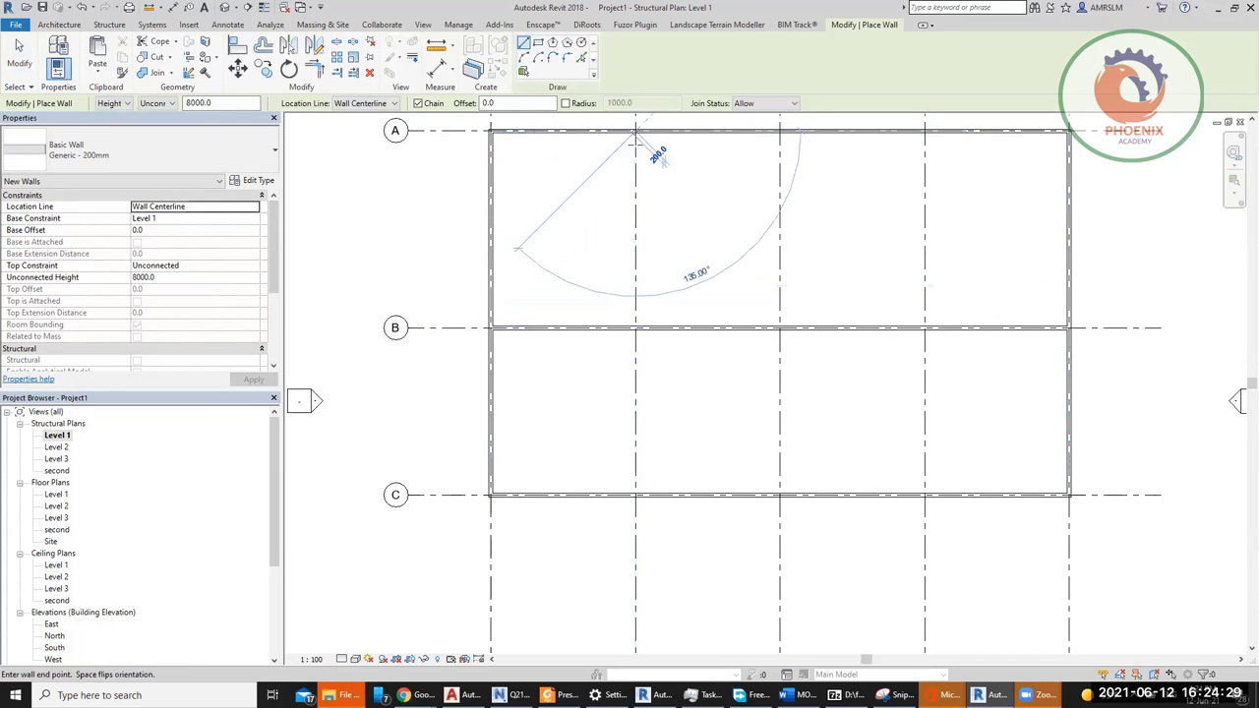
click(634, 495)
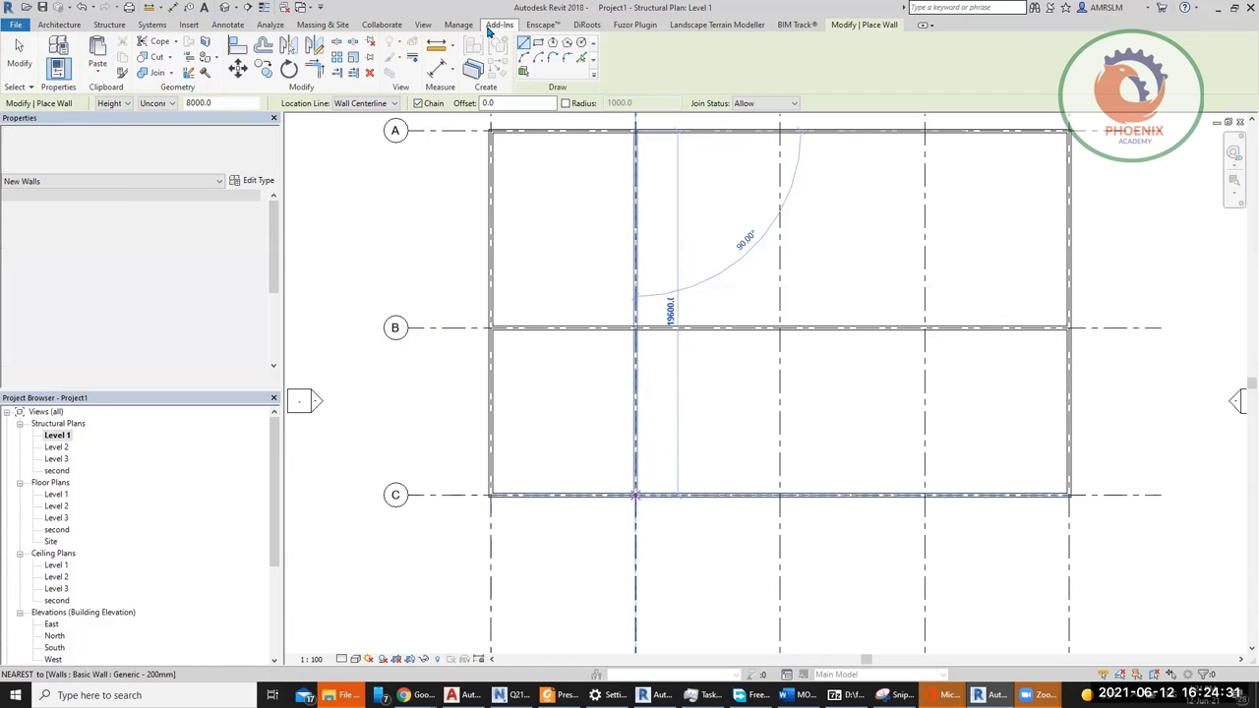
key(Escape)
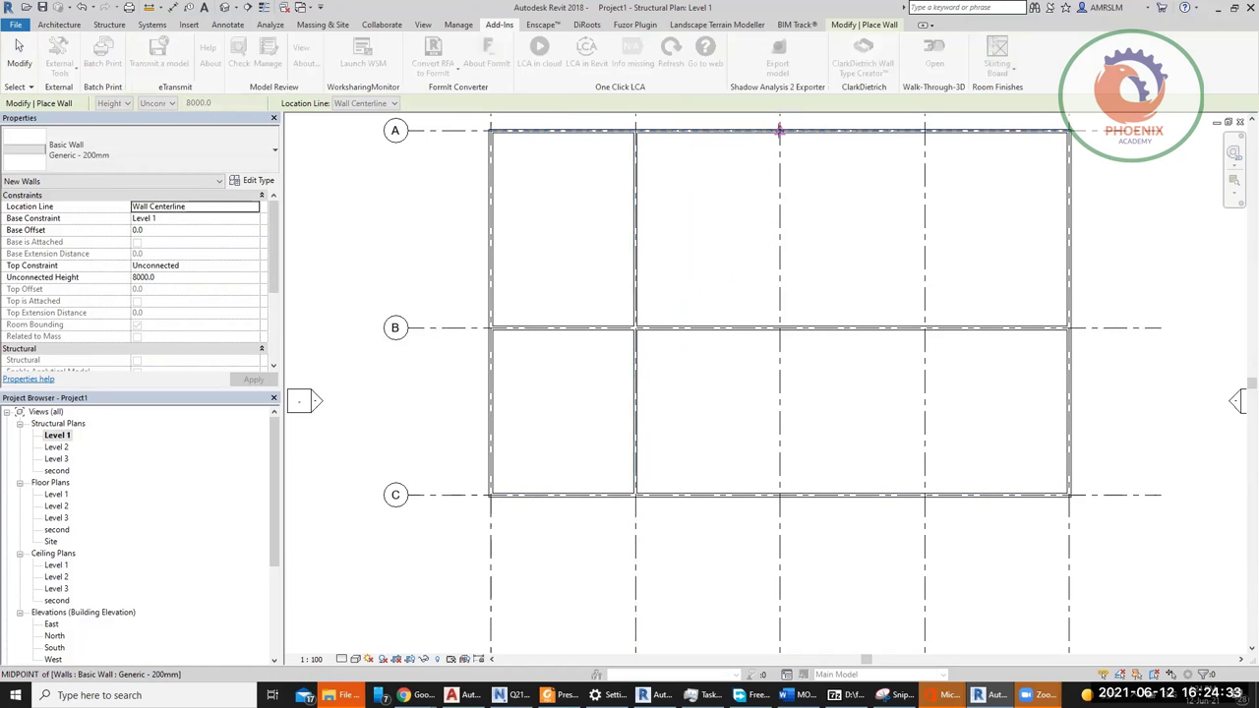
click(779, 131)
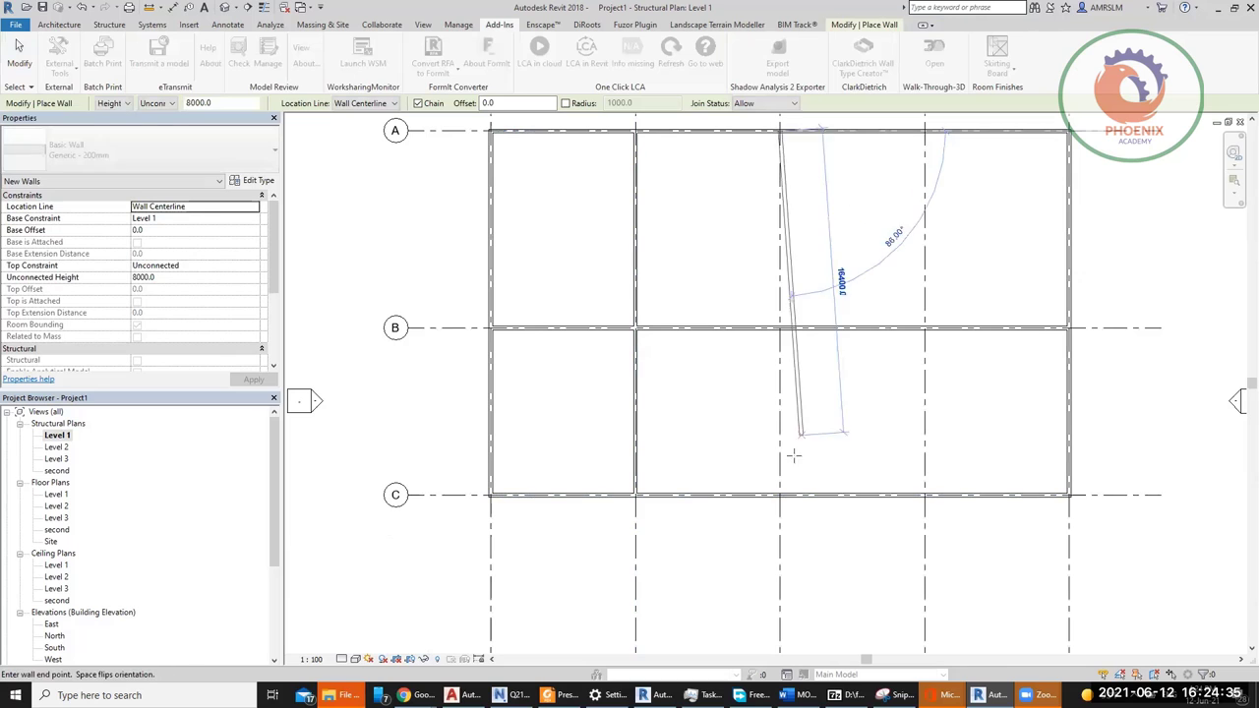
click(779, 495)
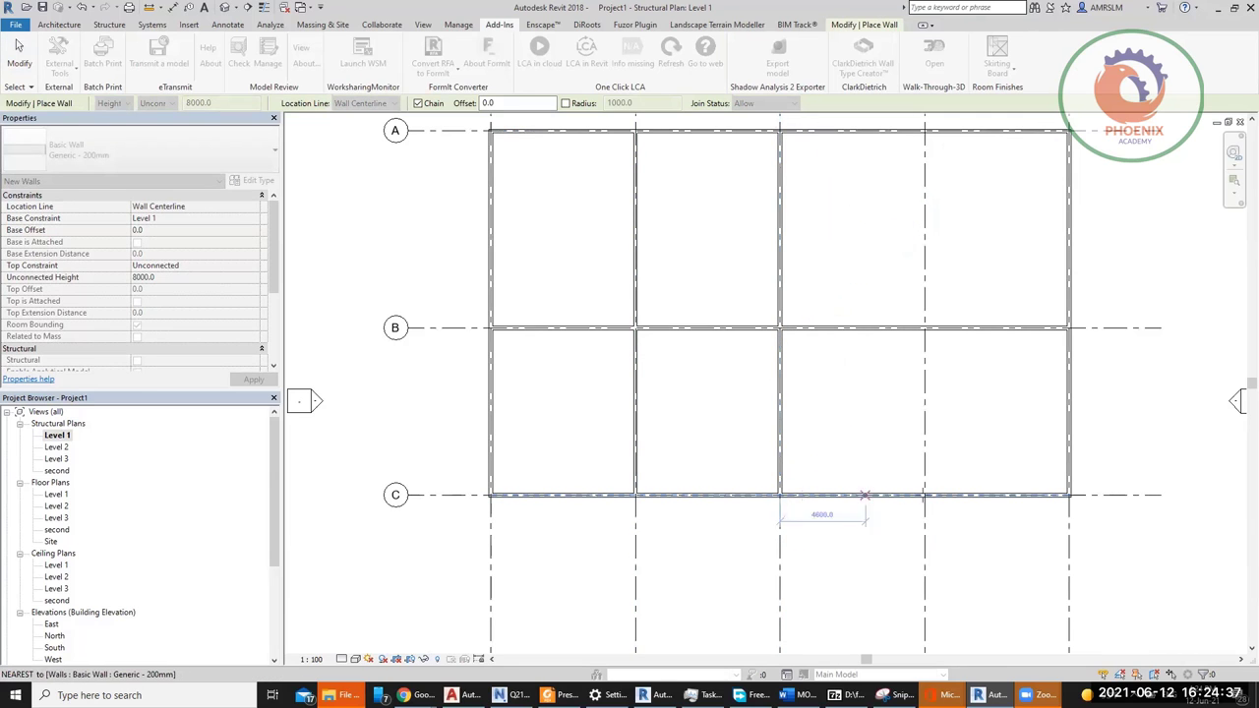
click(924, 494)
click(924, 131)
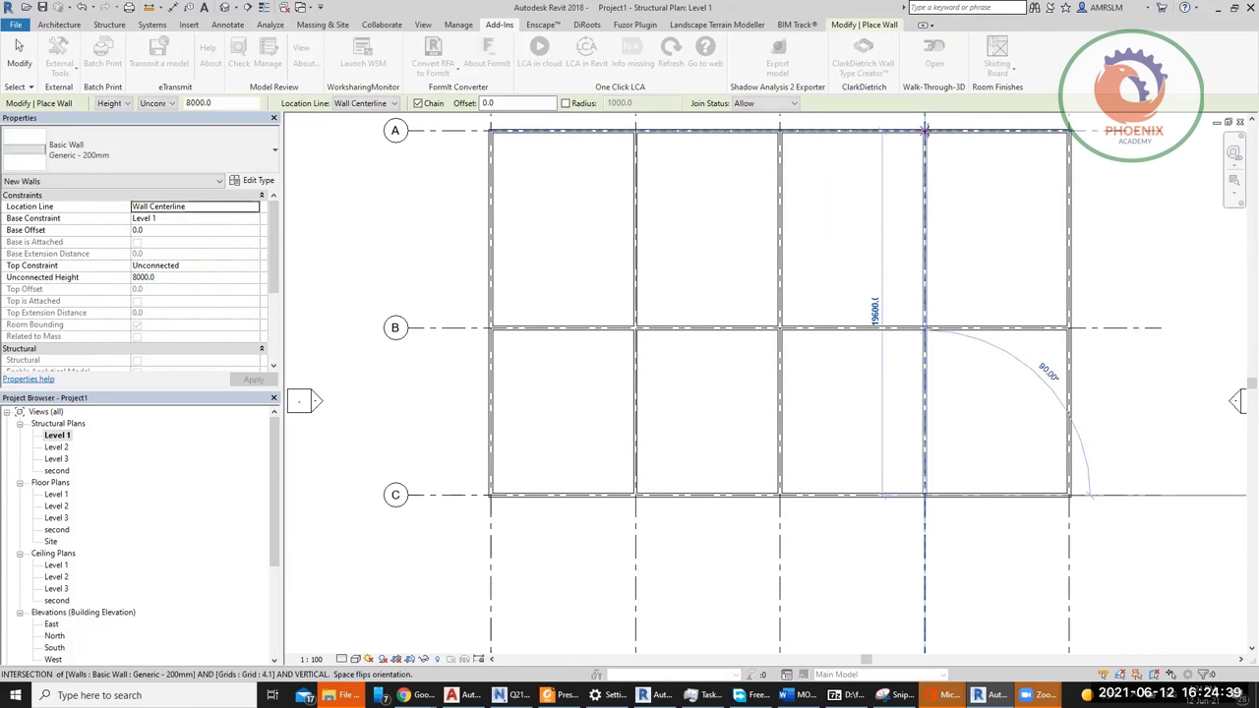
key(Escape)
key(Escape)
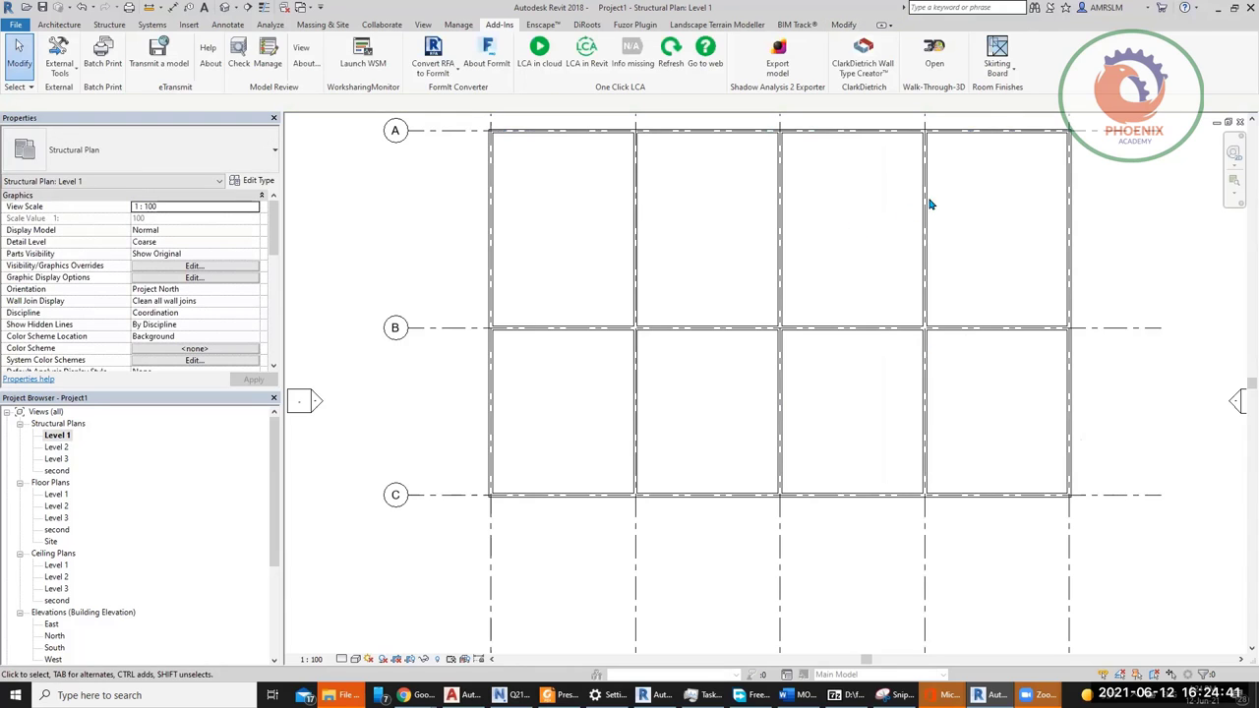
Step: Try to create 100 mm high skirting boards of wall type Generic - 90mm Brick for all rooms in the current view
click(1013, 75)
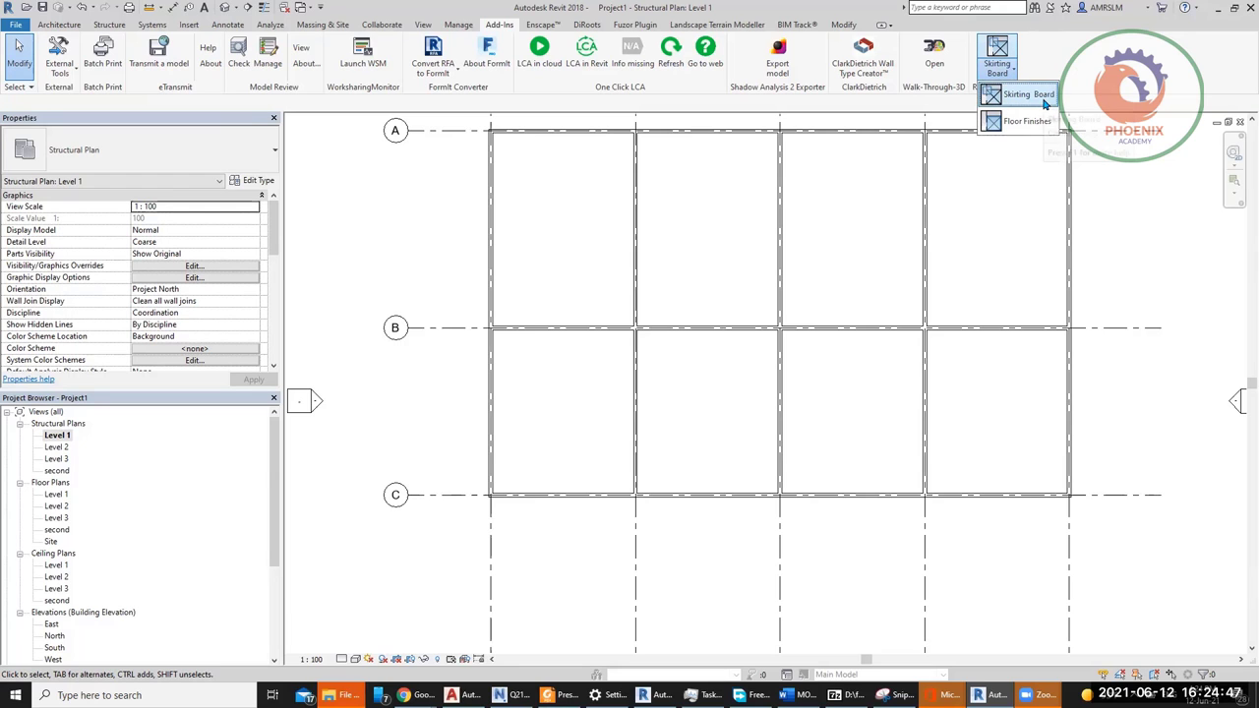
click(1042, 98)
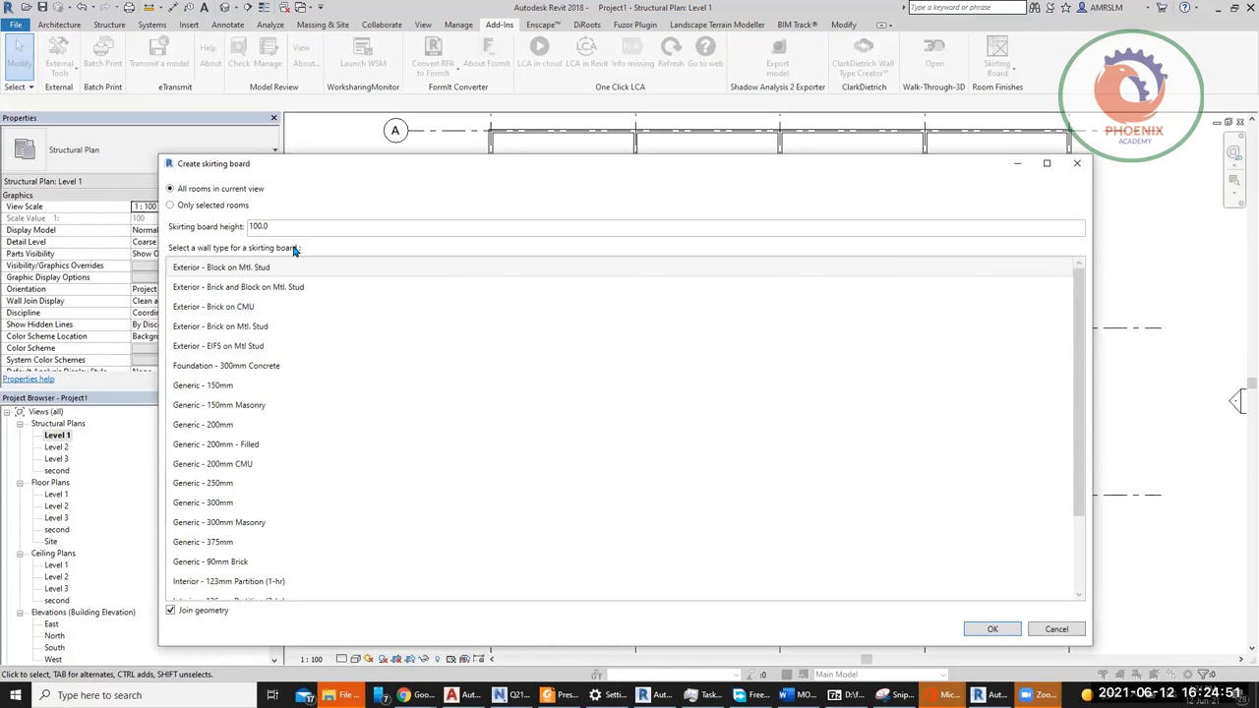
click(253, 389)
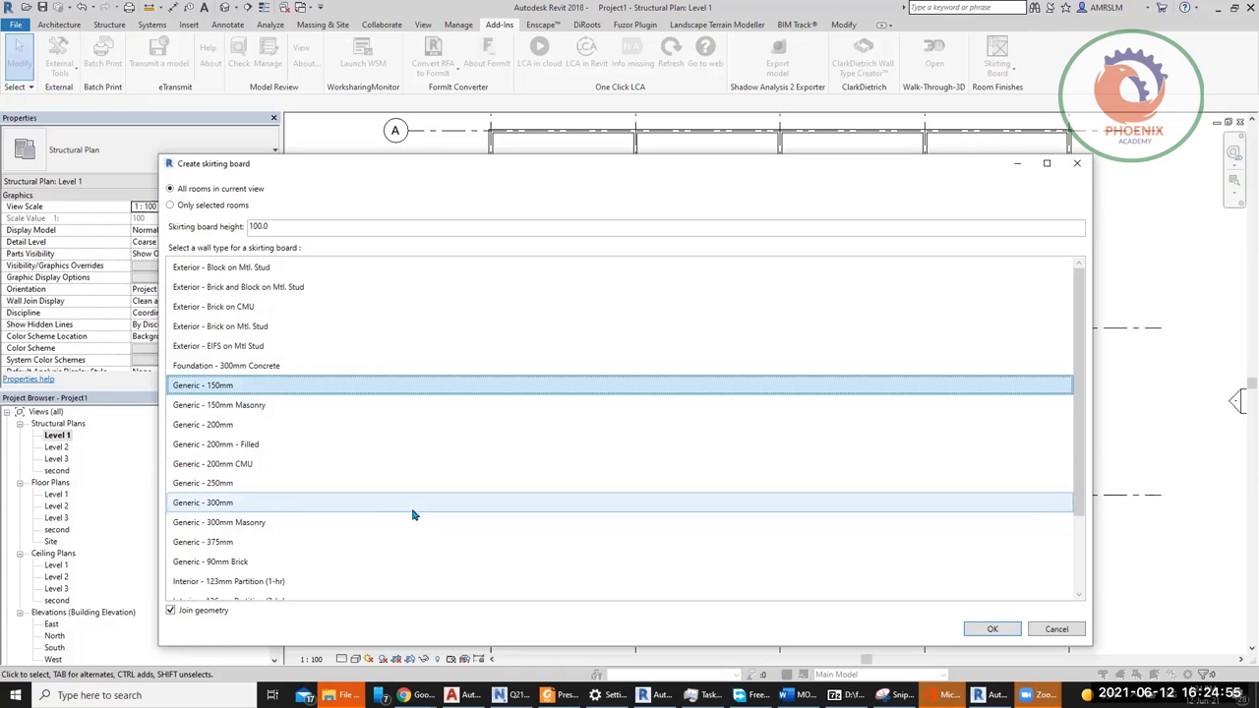
click(212, 561)
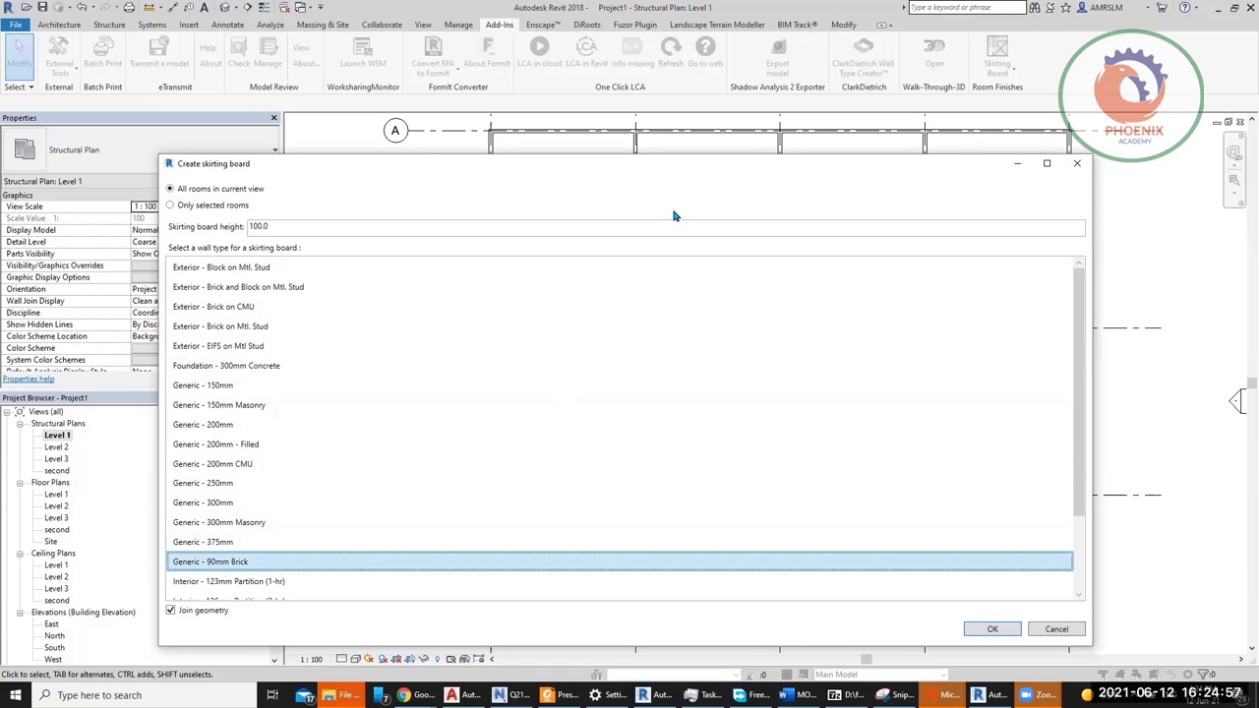
click(914, 504)
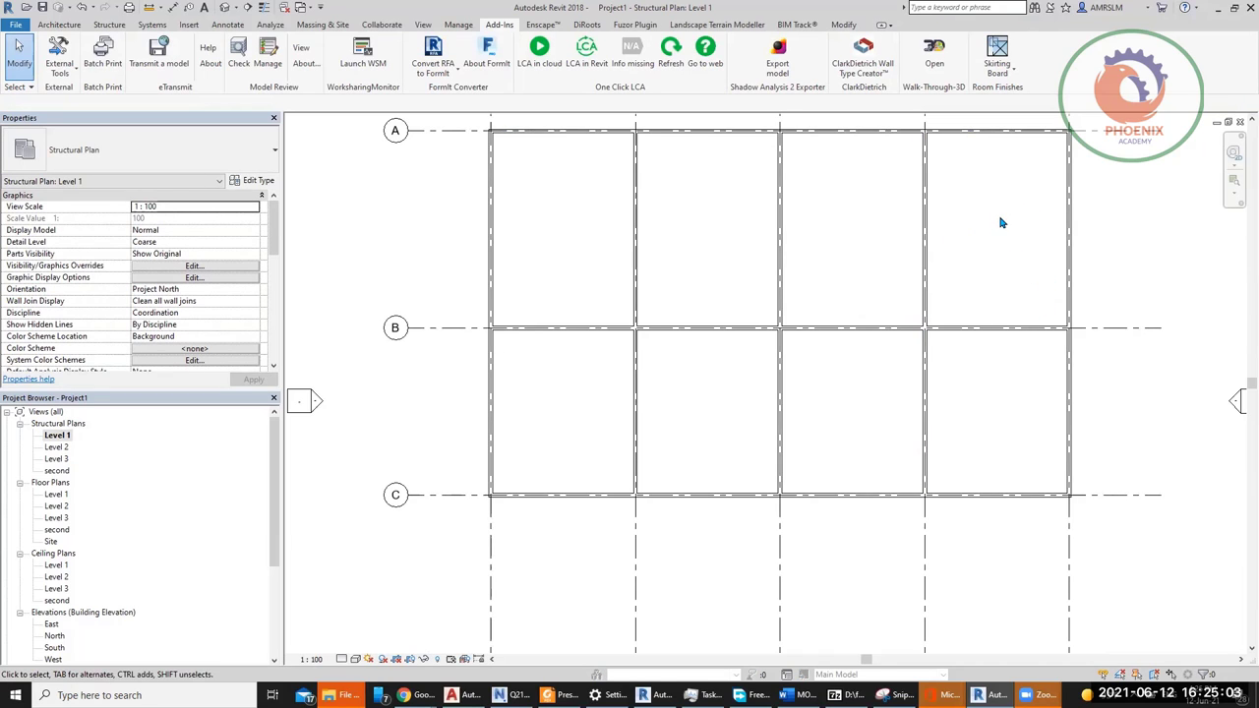
click(1011, 75)
click(1023, 121)
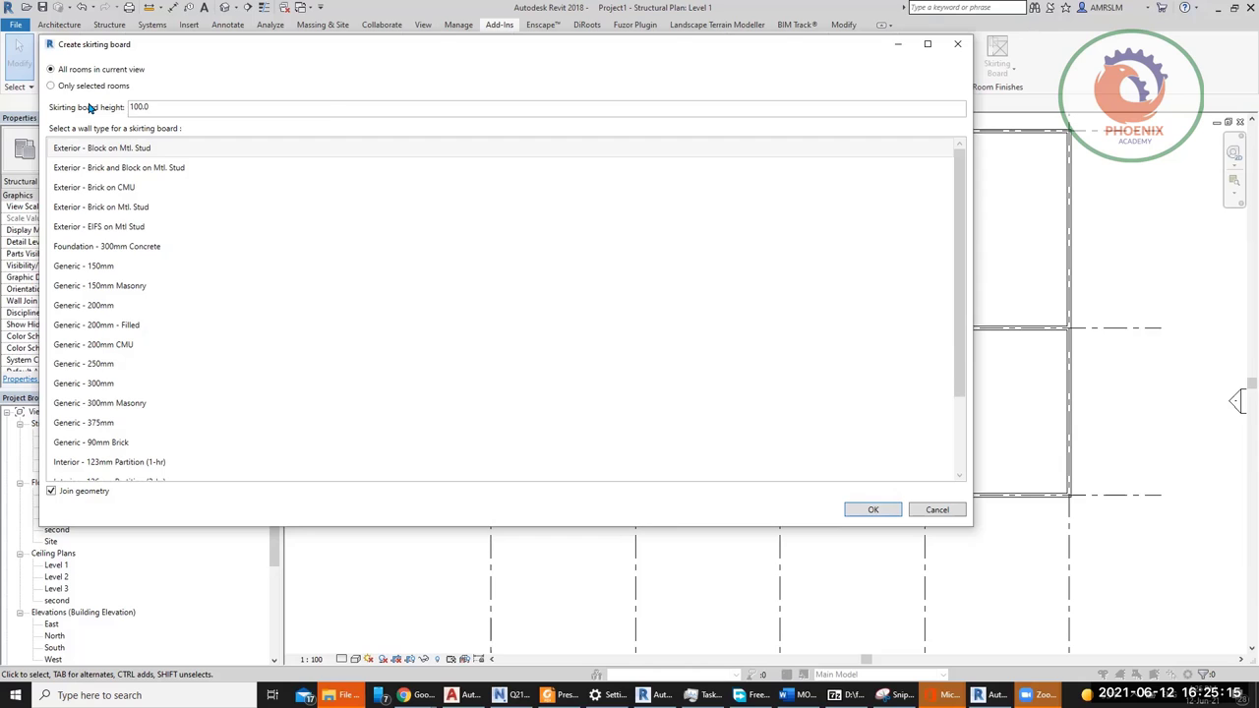
key(Escape)
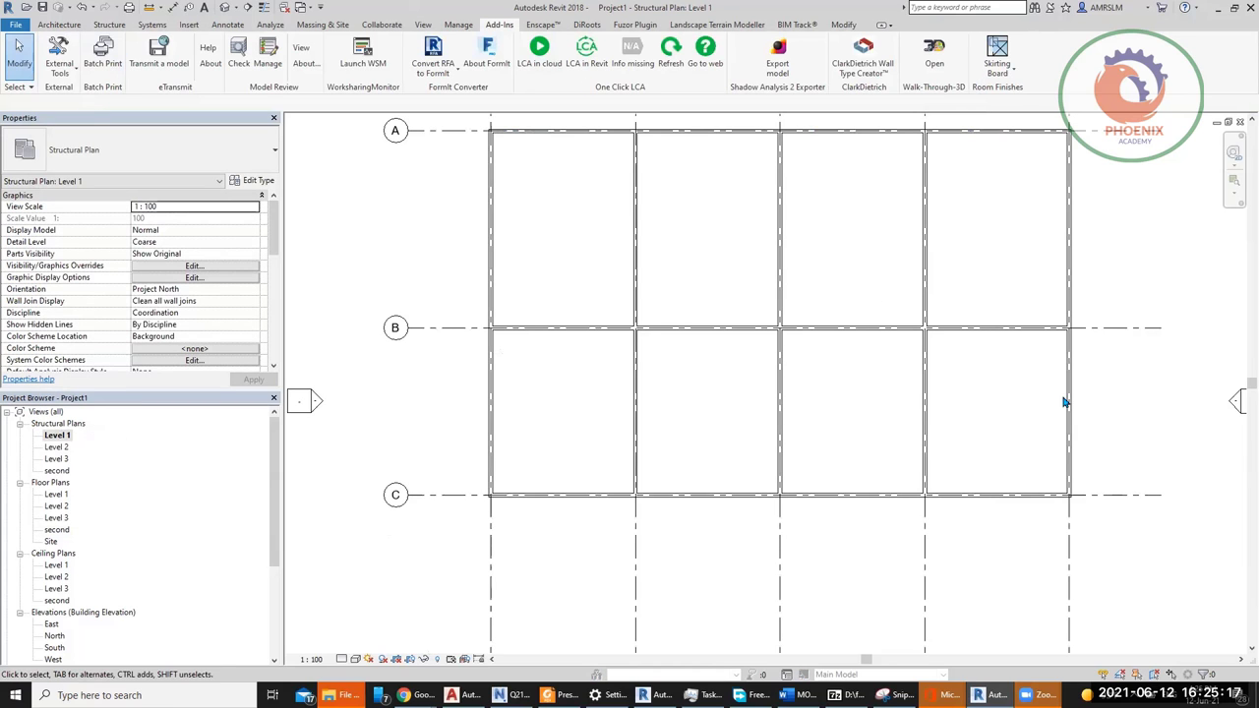
Step: Place tagged rooms automatically in all enclosed bays of Level 1, with upper limit Level 1 and a 4000 offset
middle_drag(824, 388, 841, 447)
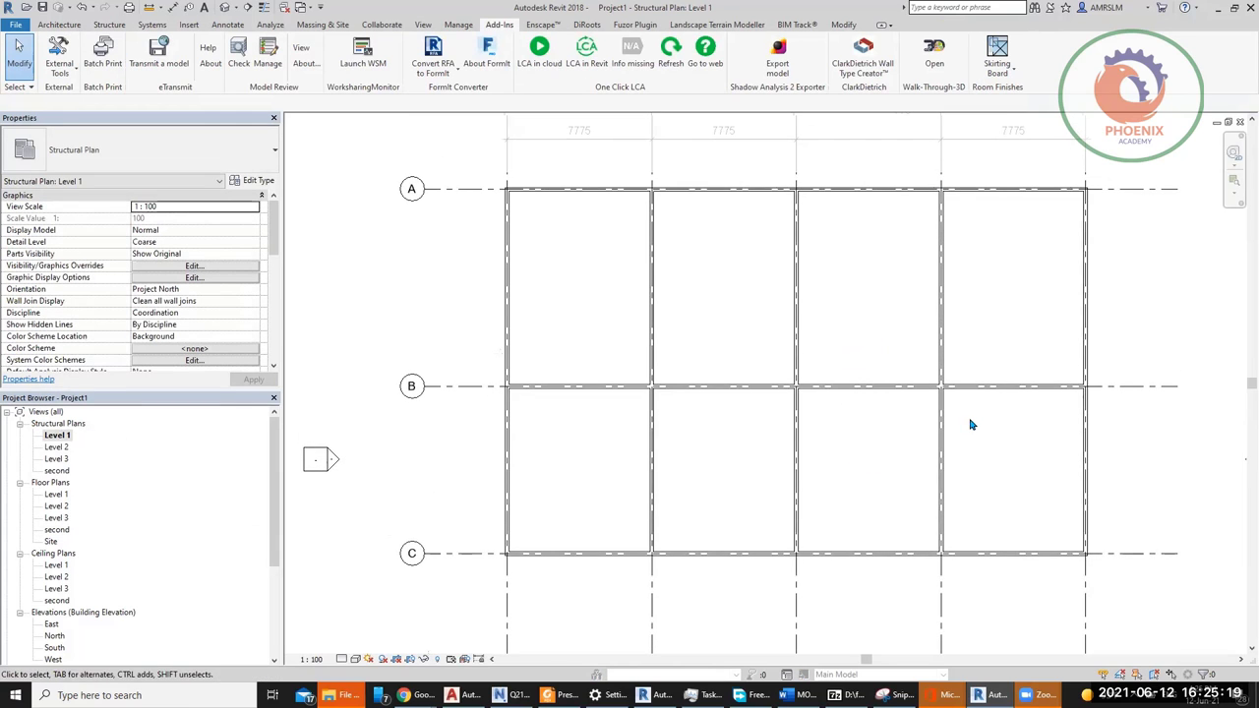
click(61, 27)
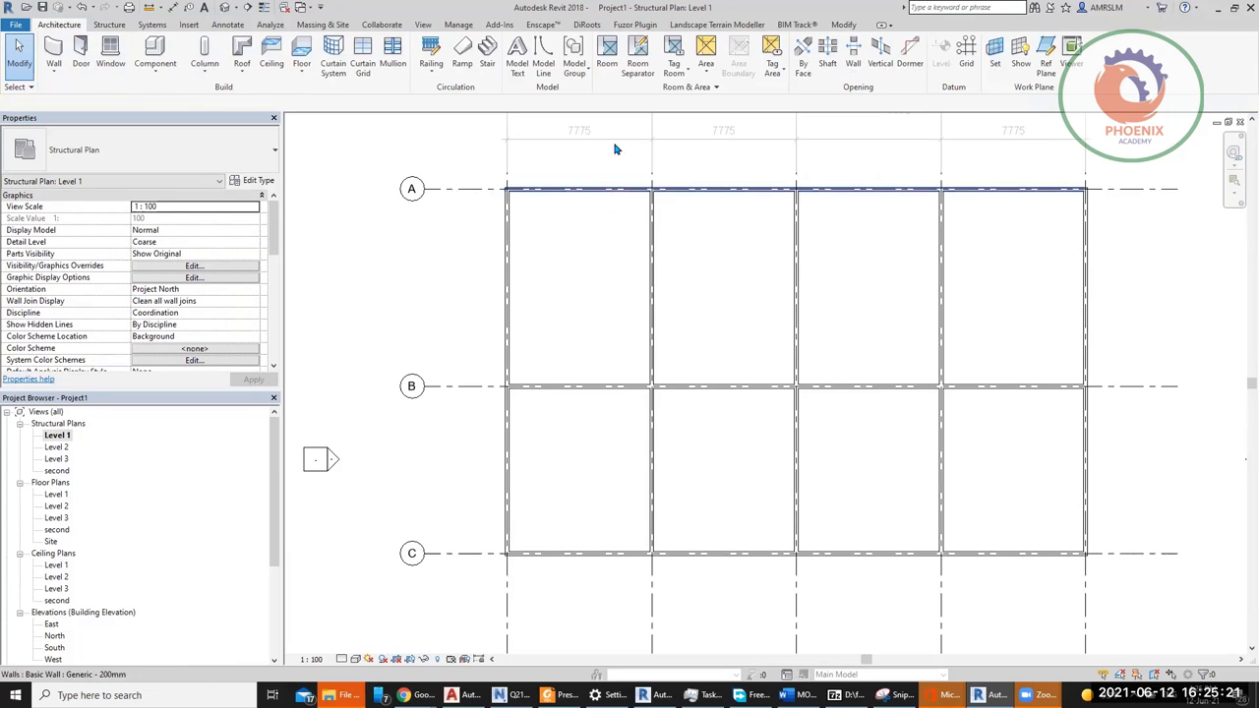
click(608, 65)
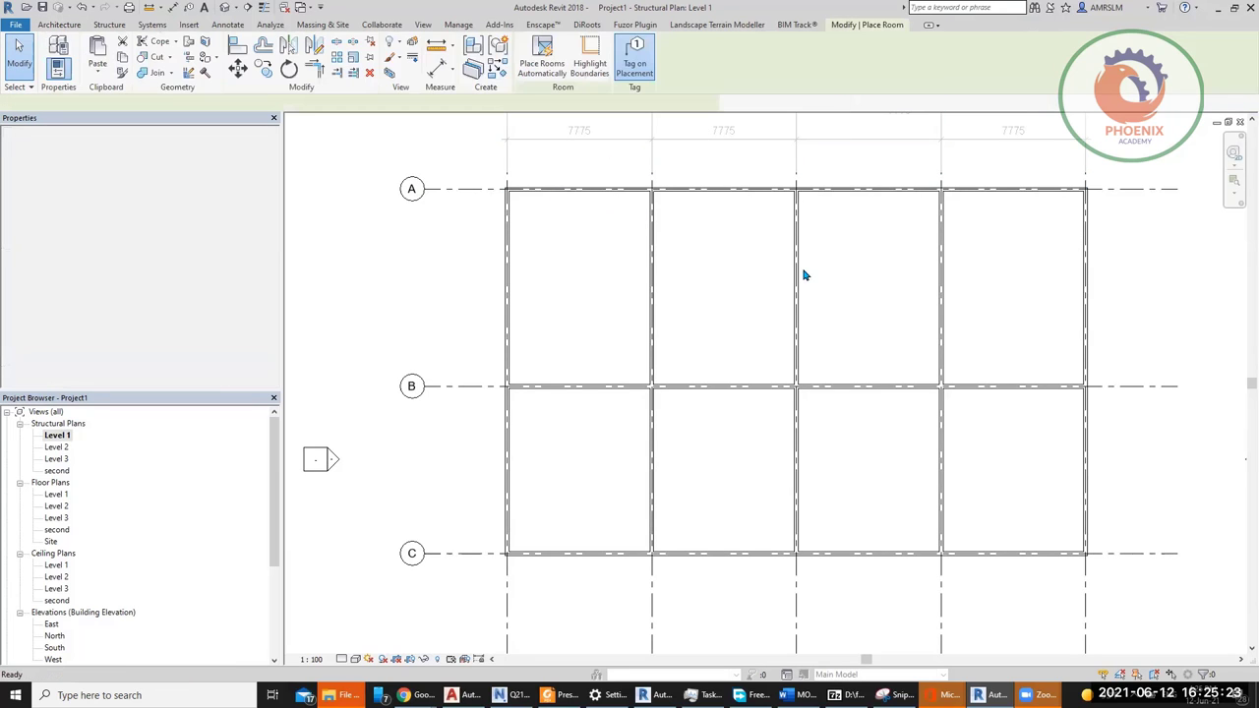
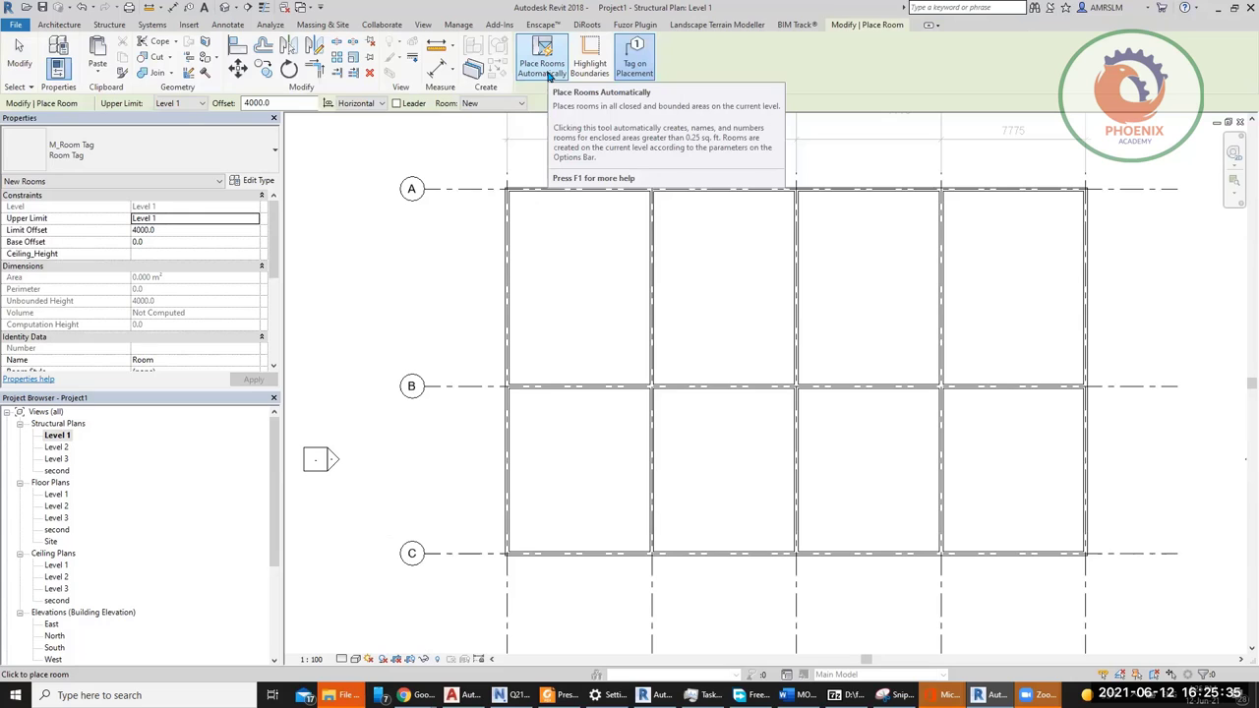
click(202, 103)
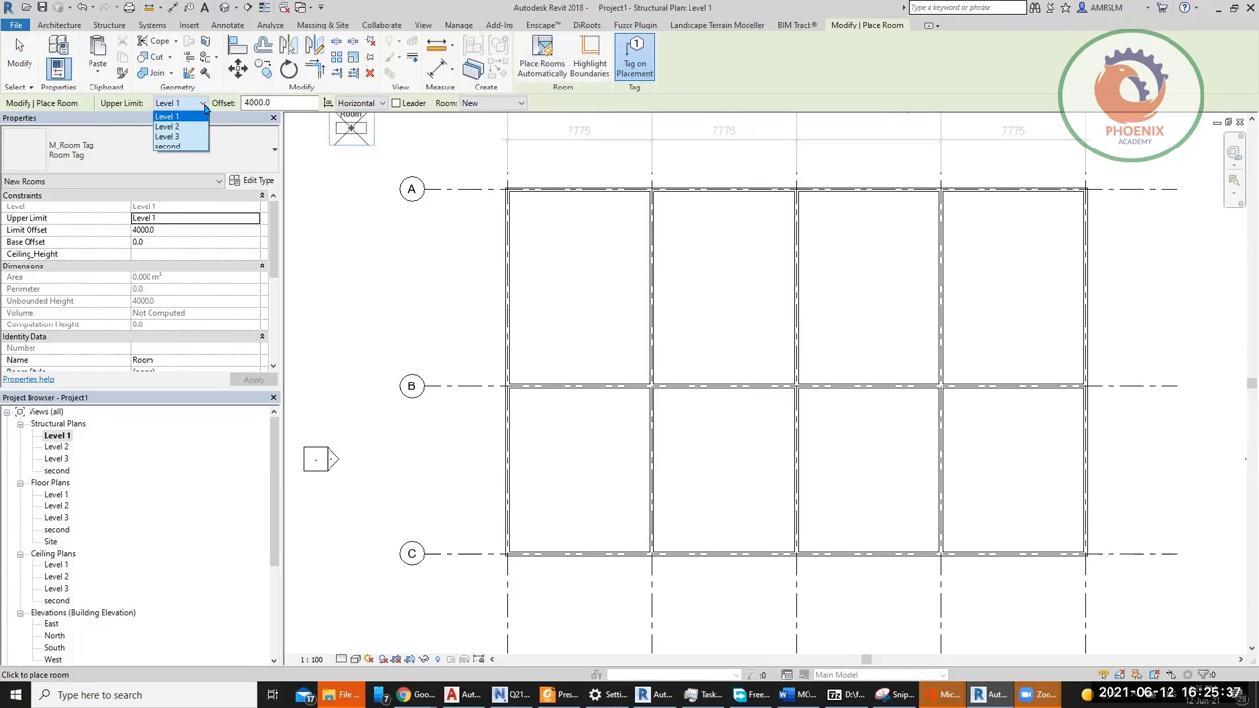
click(203, 104)
click(203, 103)
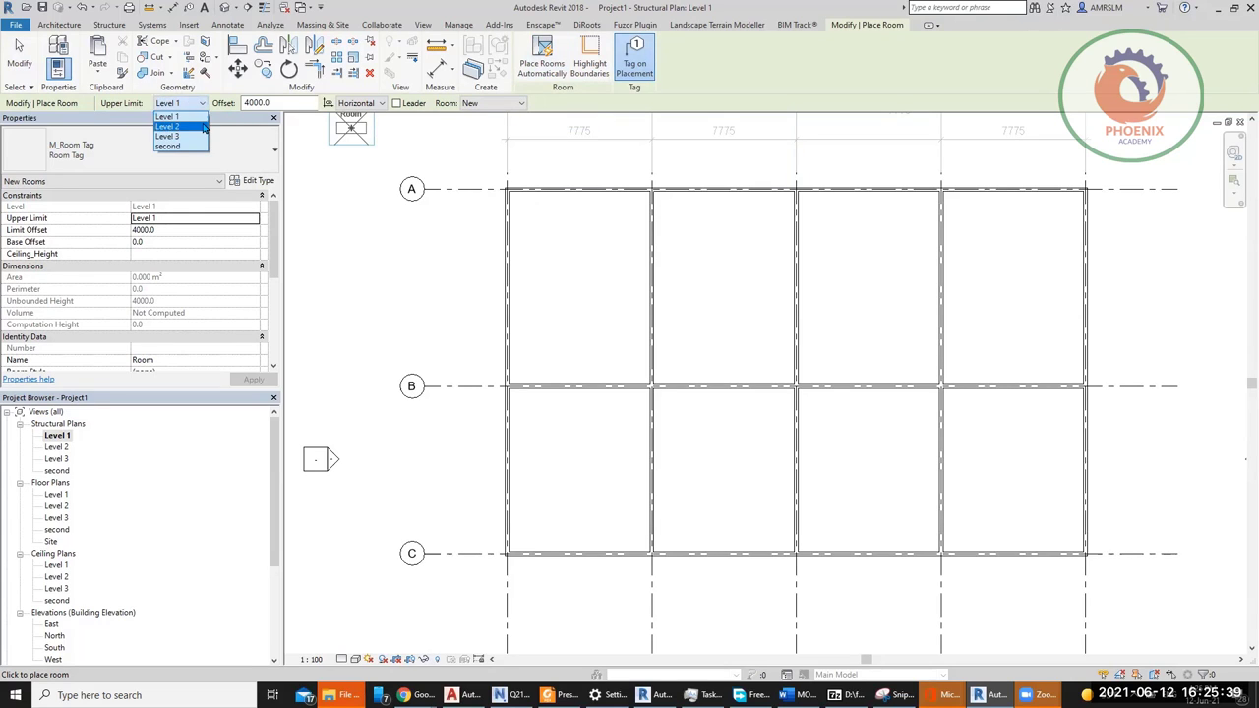
click(203, 107)
key(Tab)
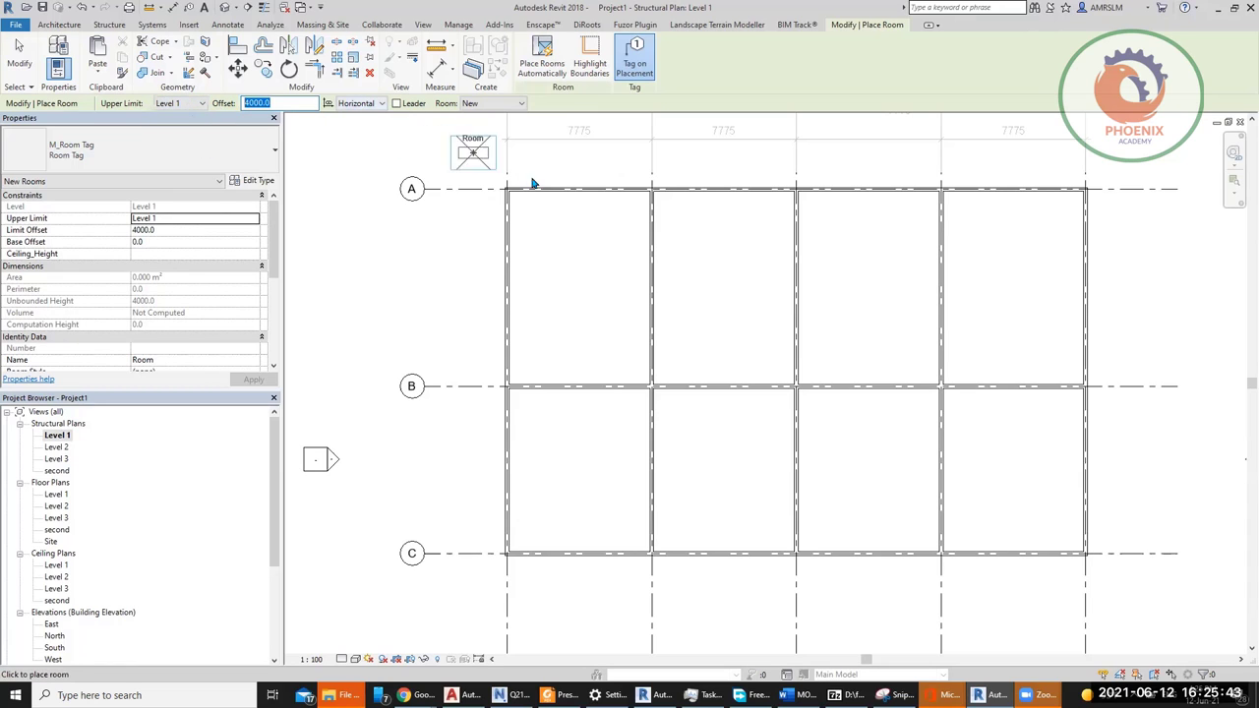
click(557, 79)
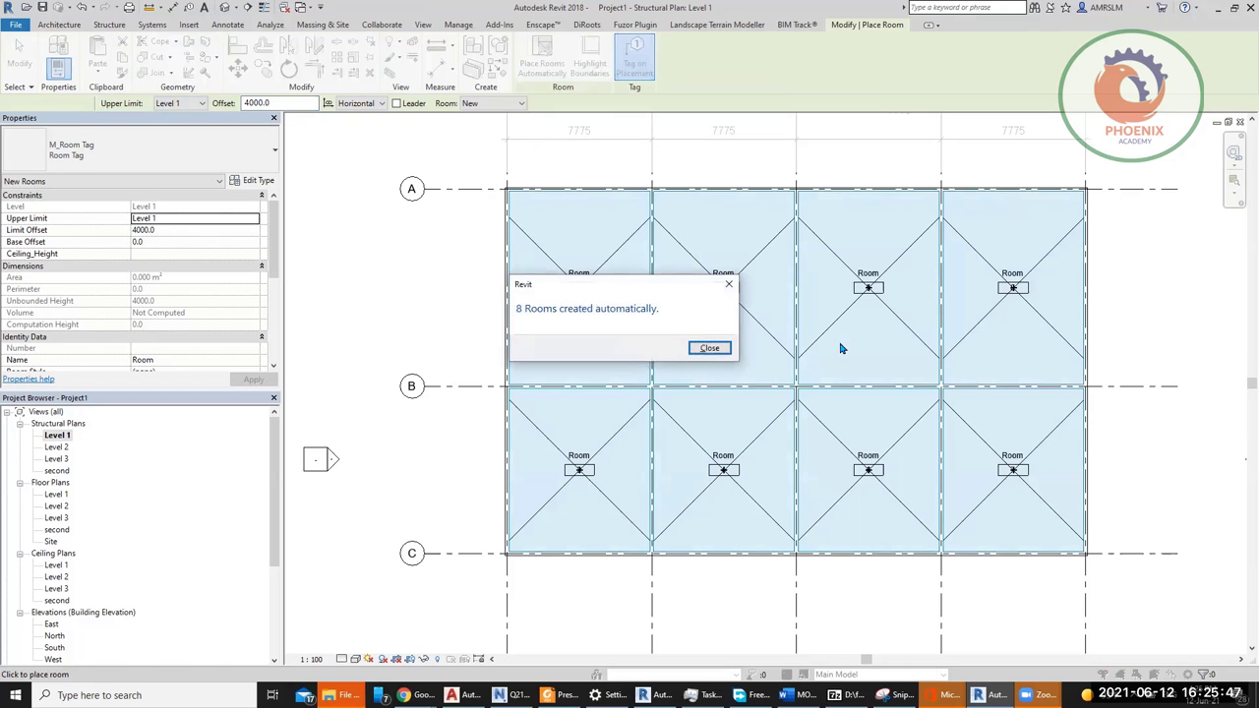
click(709, 349)
key(Escape)
key(Escape)
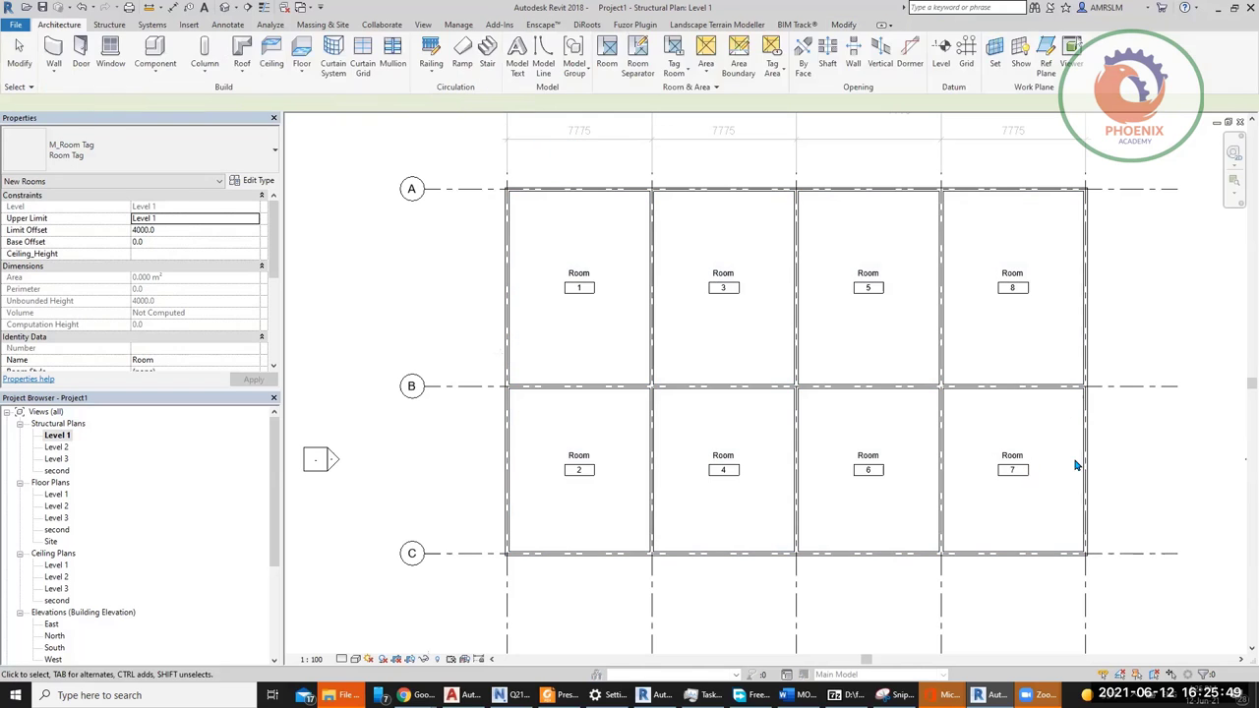
Step: Create skirting boards 100 mm high for all rooms in the current view using wall type Generic - 90mm Brick with joined geometry
click(506, 26)
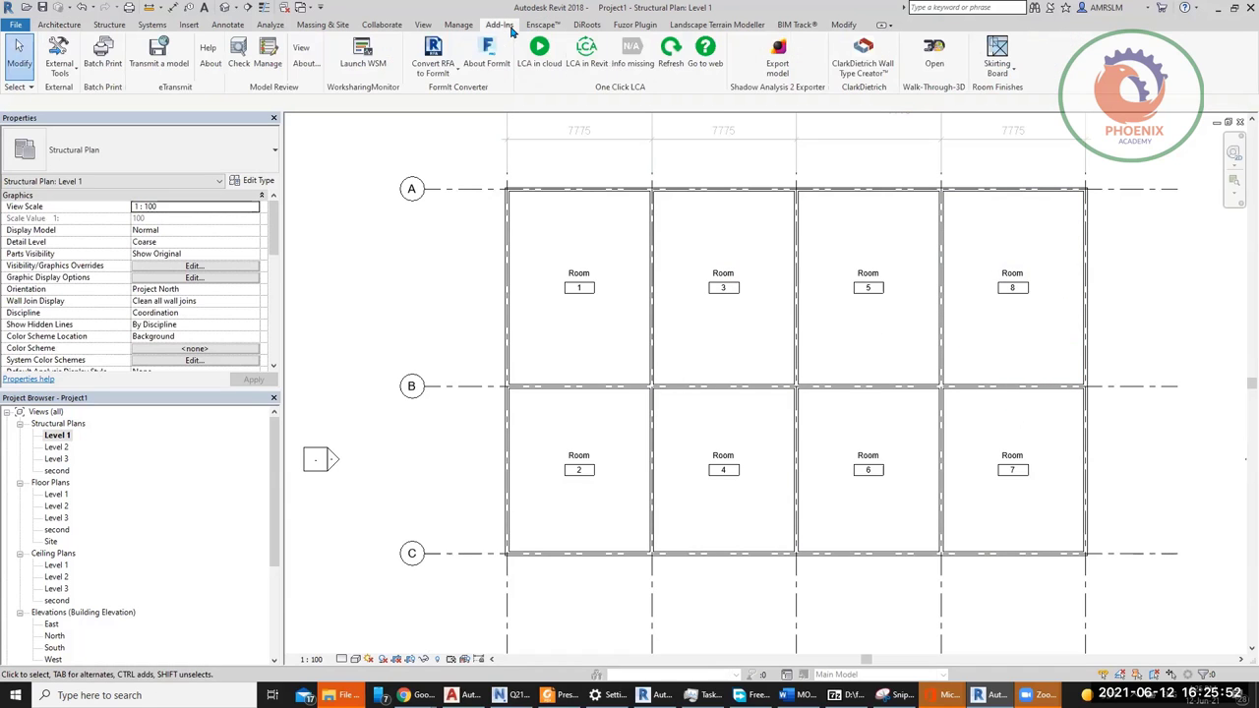
click(996, 61)
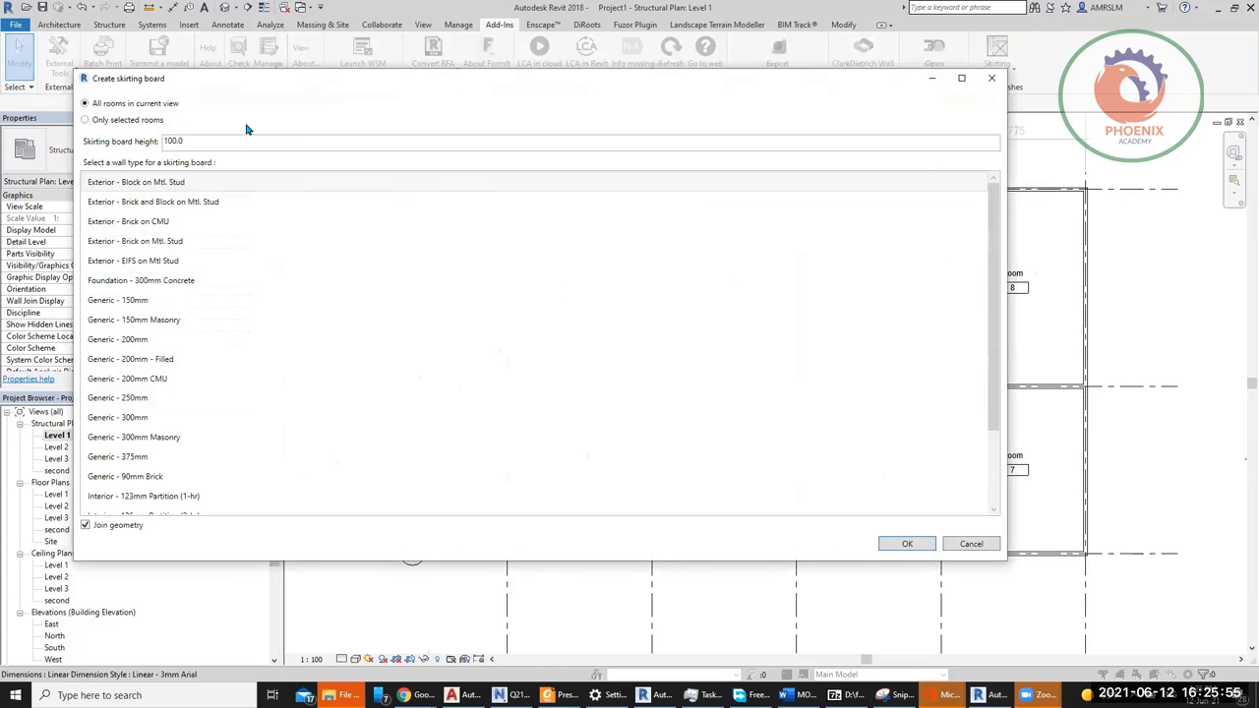
click(100, 105)
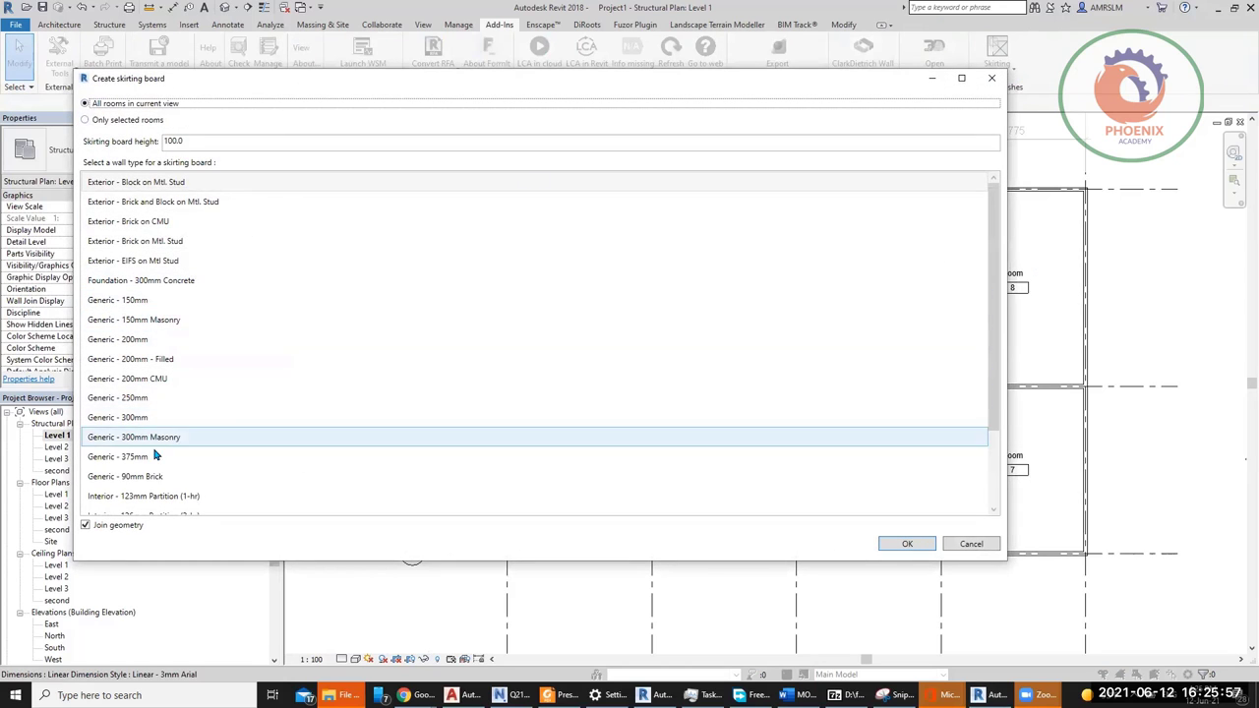
click(167, 477)
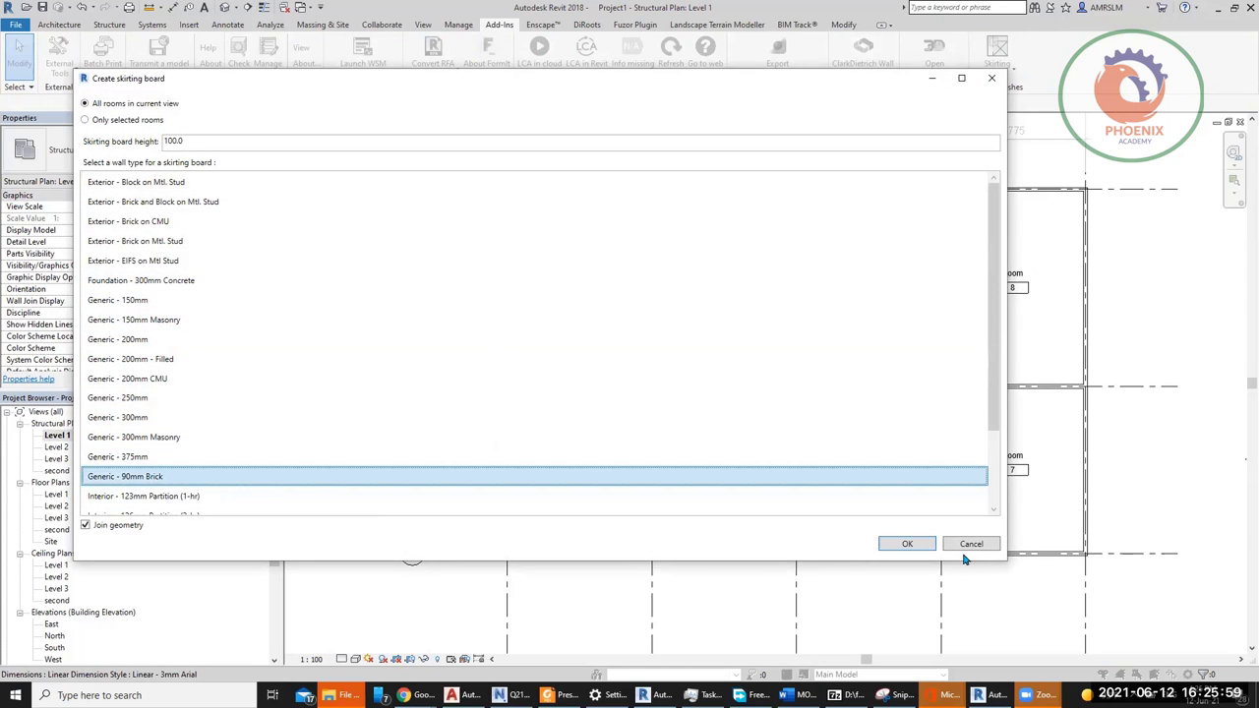
click(910, 544)
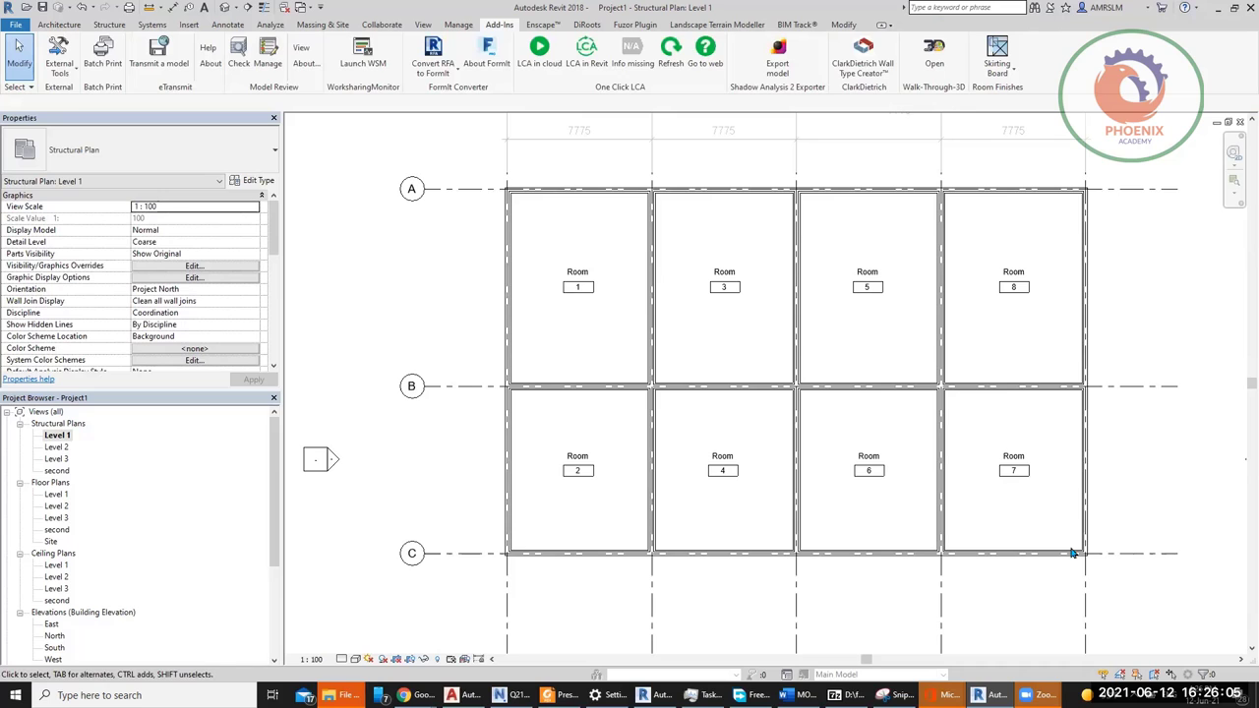
Step: Inspect the skirting boards at the wall bases in plan and in the 3D view, checking one board's properties
scroll(1067, 366, up, 4)
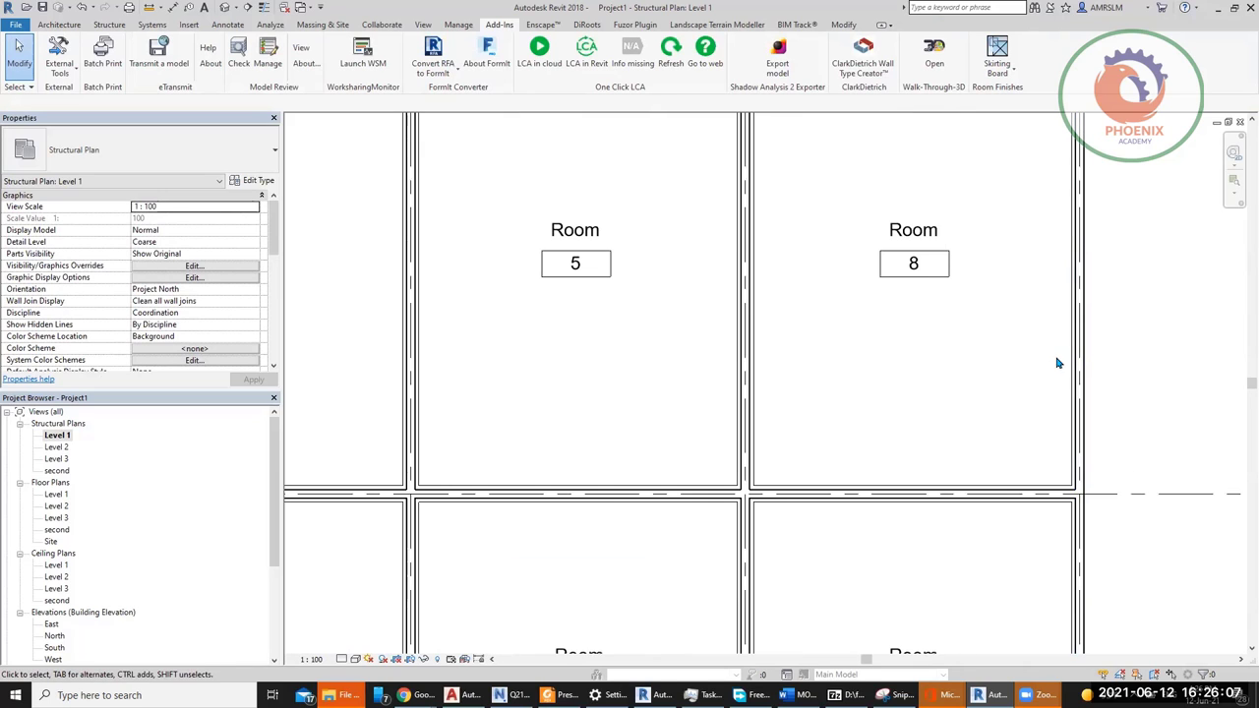
scroll(1067, 366, up, 3)
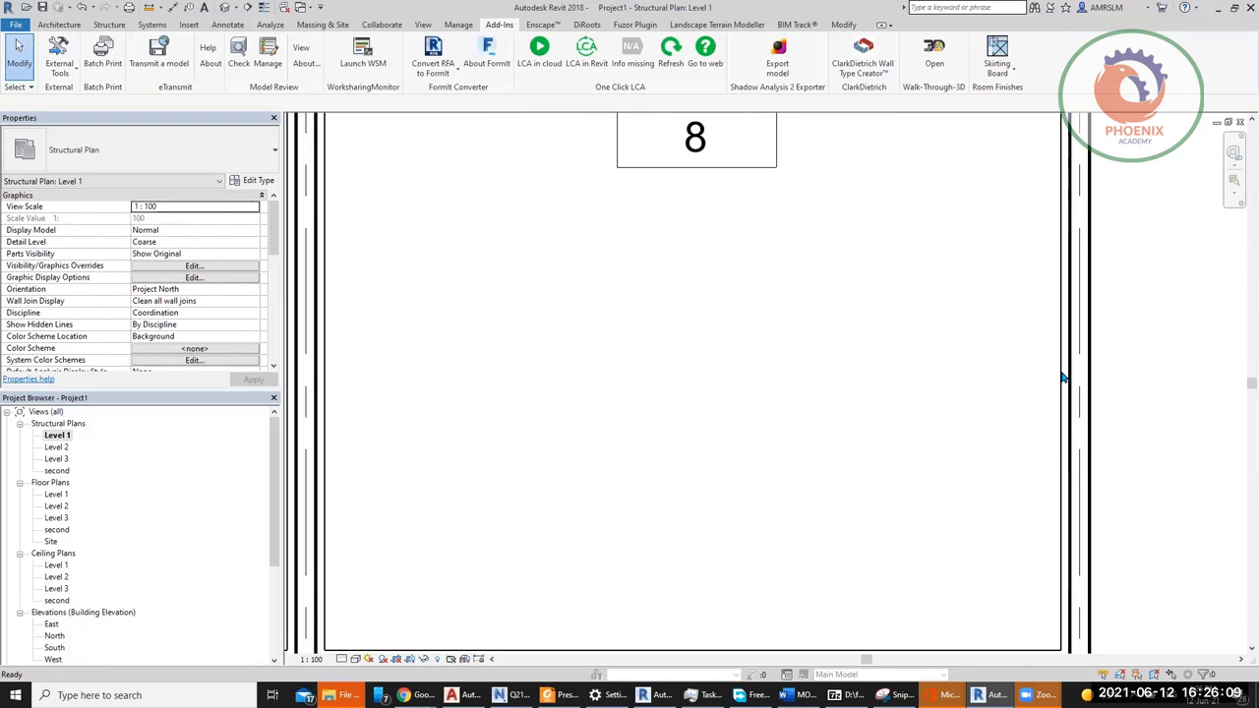
click(1062, 377)
scroll(974, 422, down, 3)
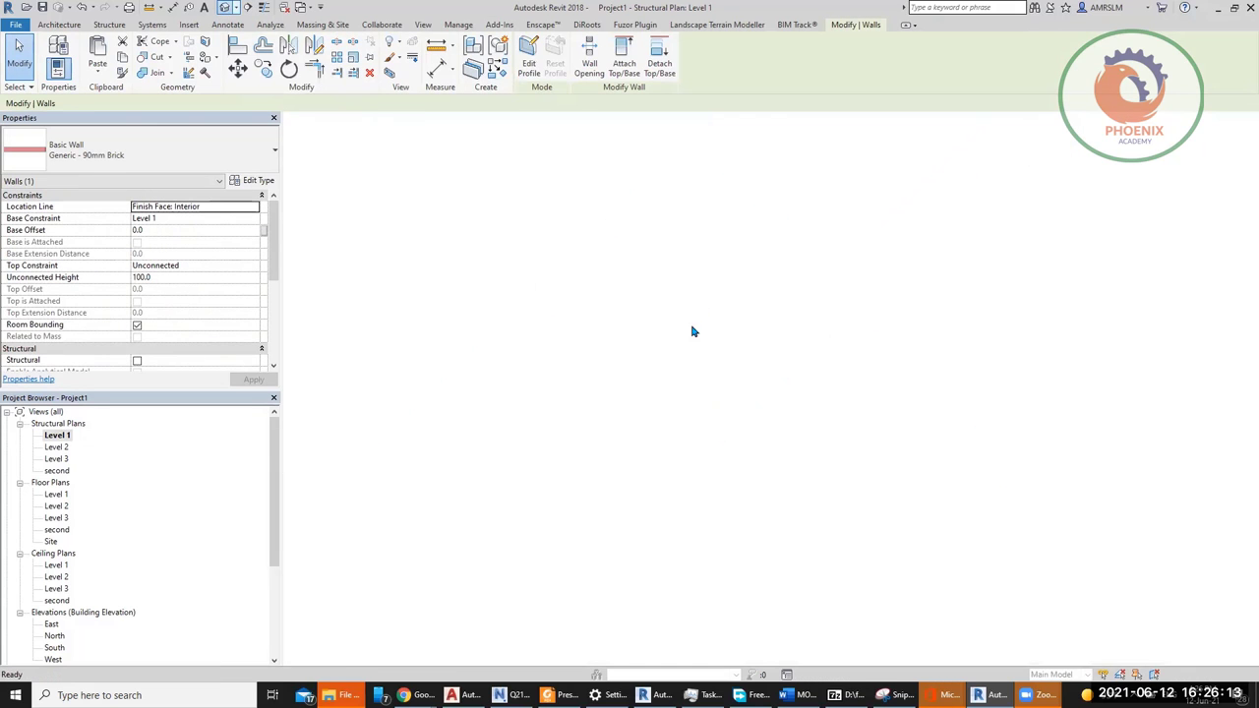
shift+middle_drag(739, 402, 766, 261)
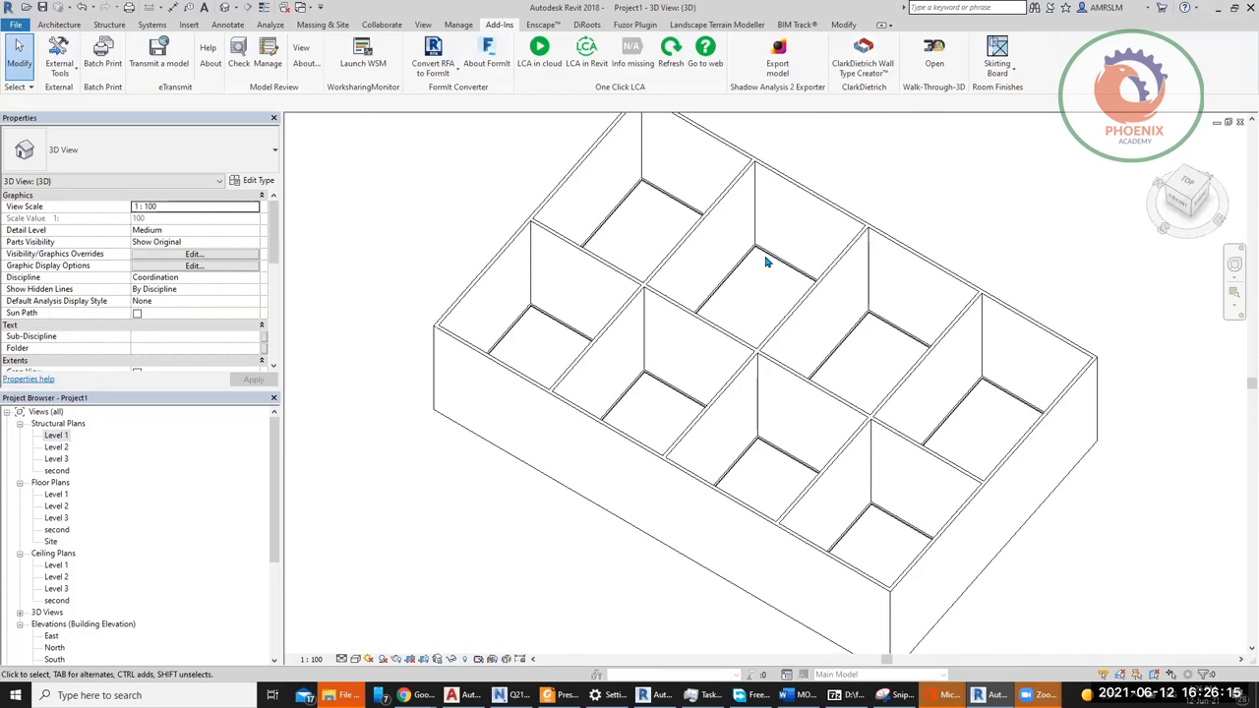
scroll(766, 262, up, 5)
click(795, 354)
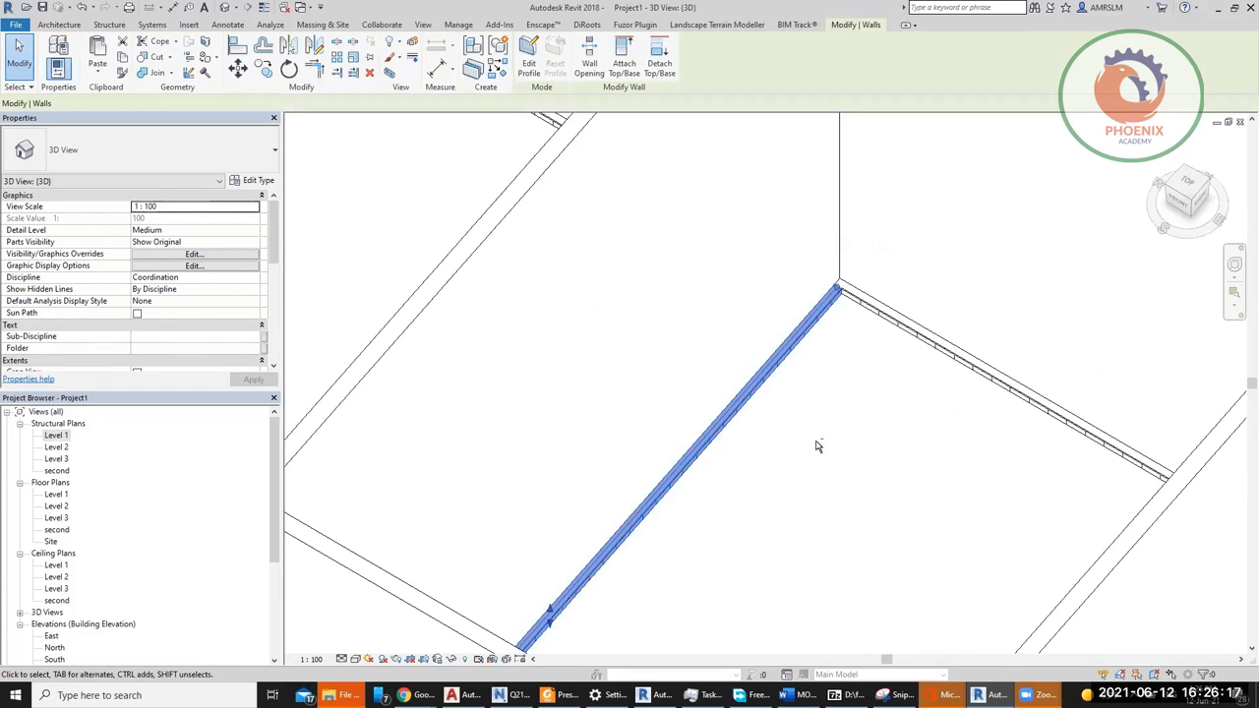
shift+middle_drag(815, 446, 599, 332)
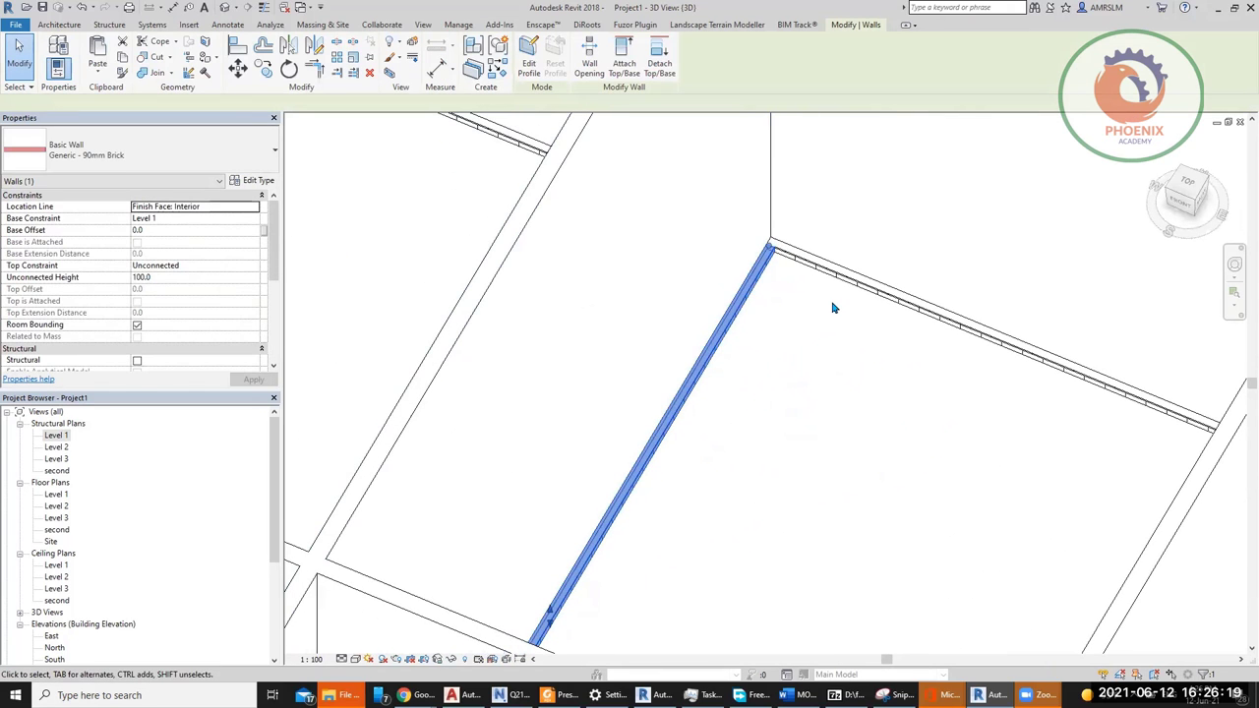
Step: Return to the Level 1 plan and create Generic Floor - 400mm floor finishes for all rooms at a floor height of 100 mm
key(ctrl+Tab)
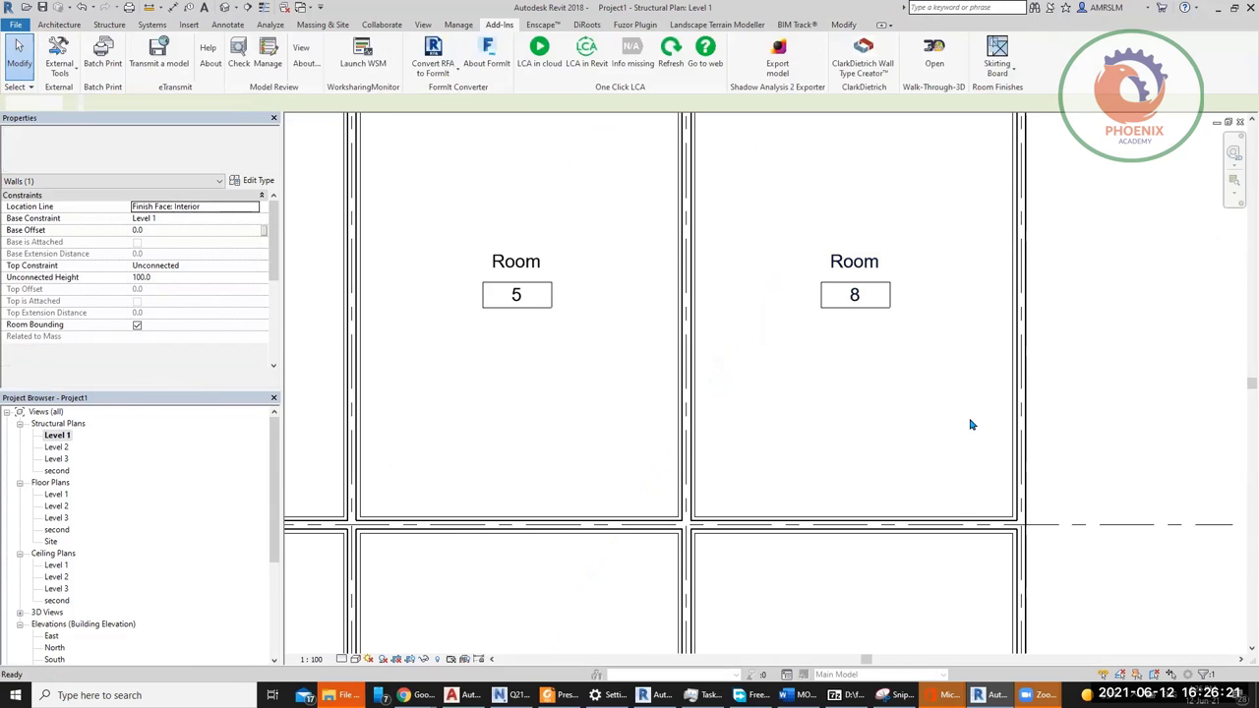
scroll(970, 424, down, 3)
key(Escape)
click(997, 60)
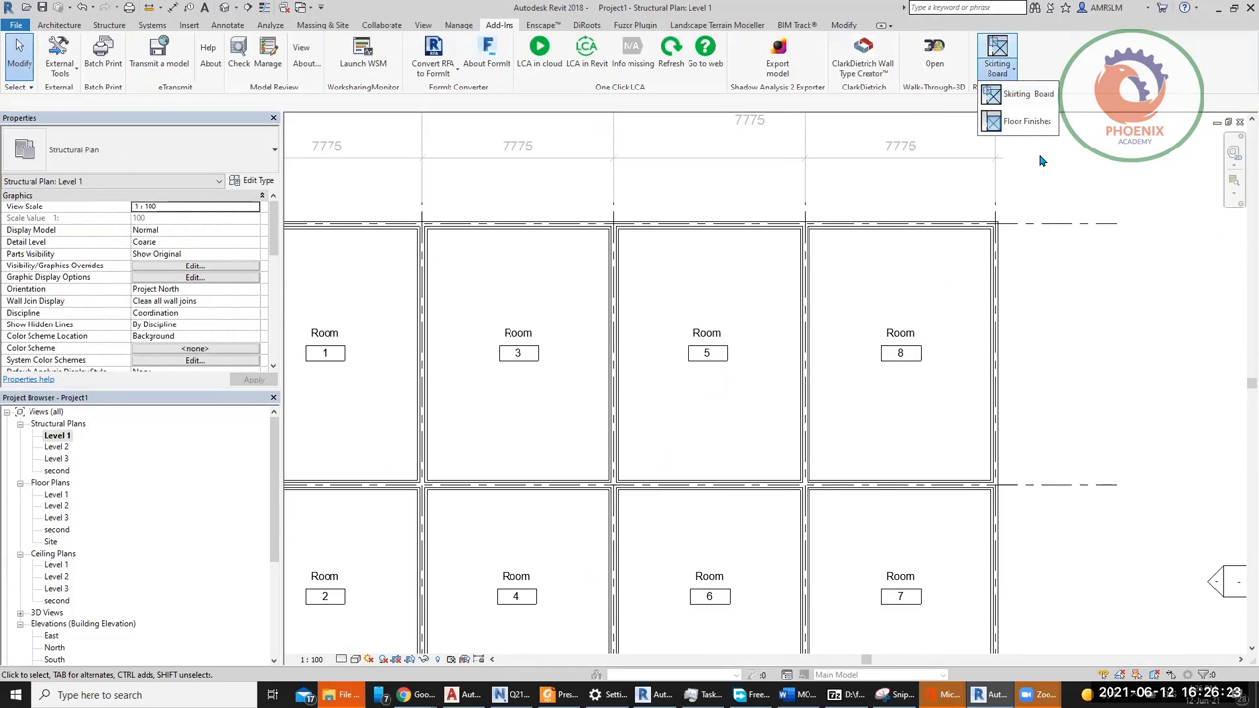
click(1022, 121)
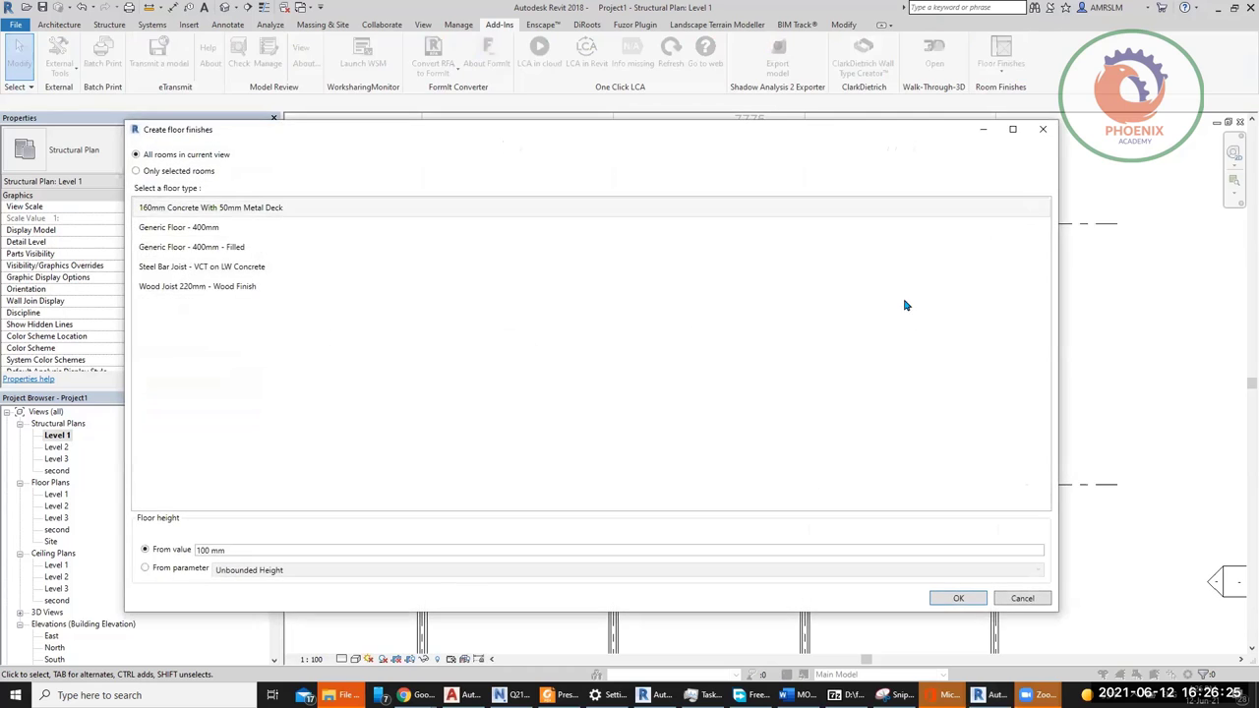
click(182, 227)
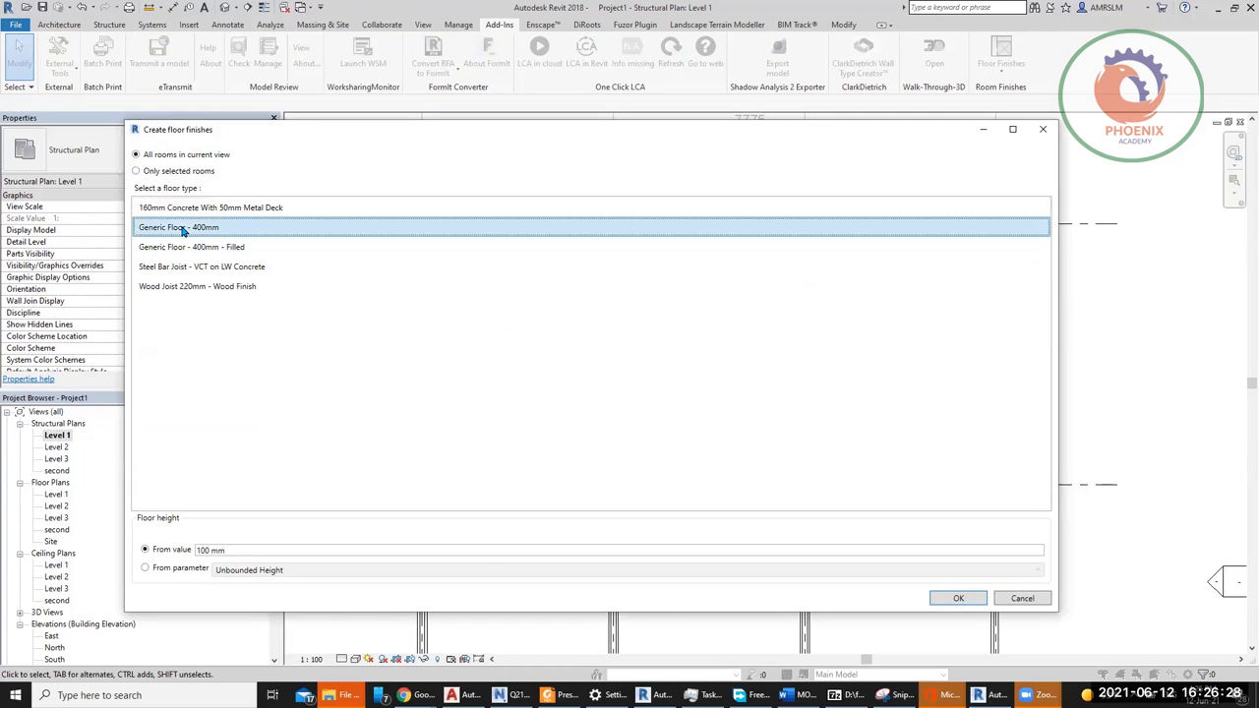
click(958, 598)
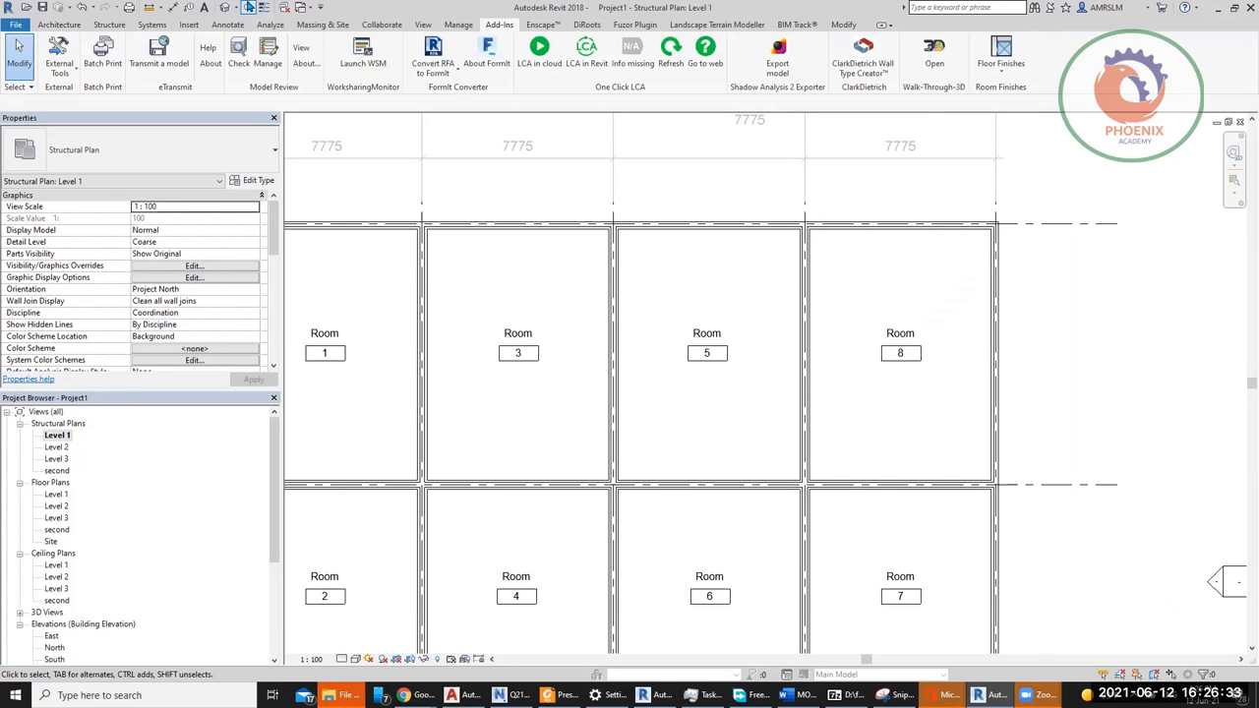
Step: Inspect the floor finishes from below in the 3D view and check the properties of one room's floor
click(225, 7)
scroll(769, 455, down, 2)
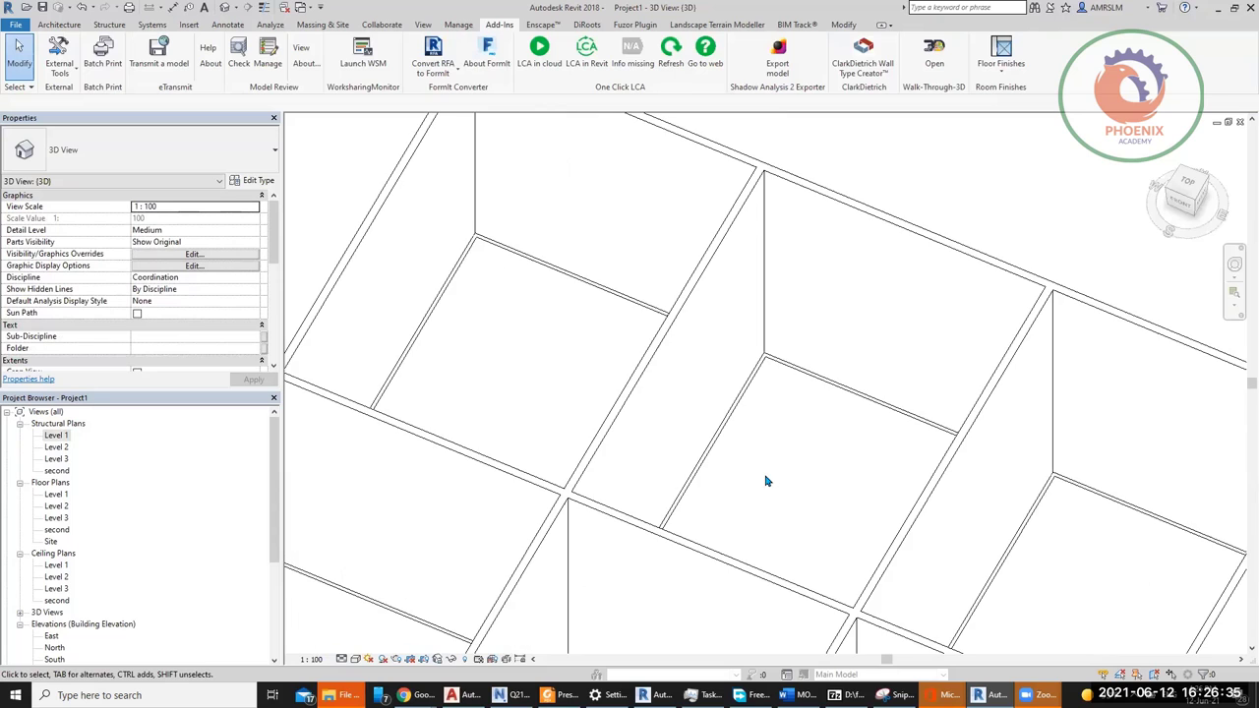
shift+middle_drag(826, 527, 773, 387)
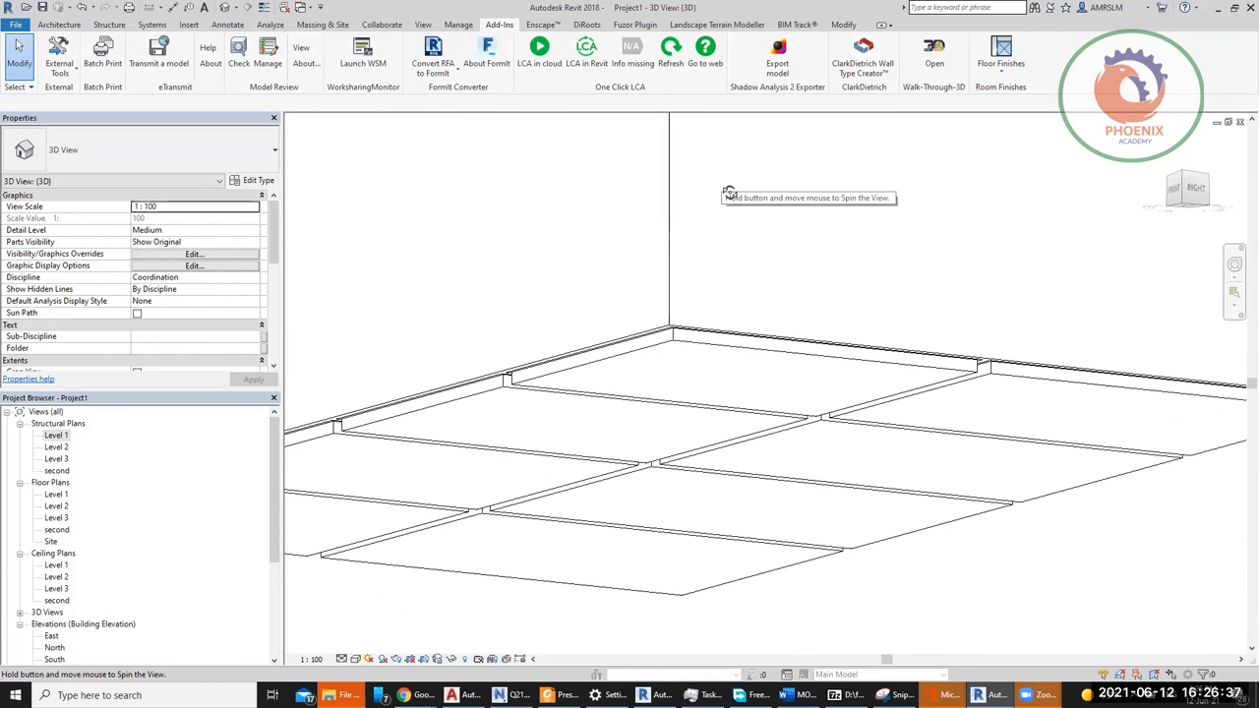
click(765, 350)
scroll(880, 416, down, 3)
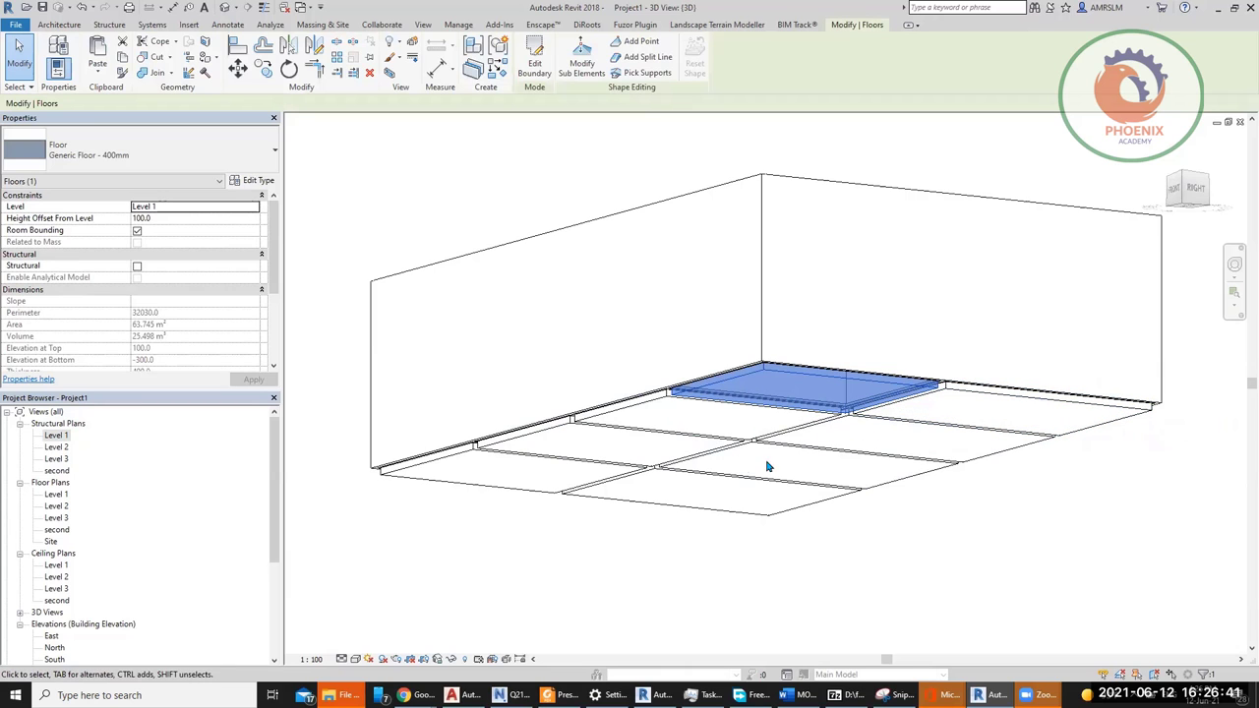
shift+middle_drag(851, 497, 903, 391)
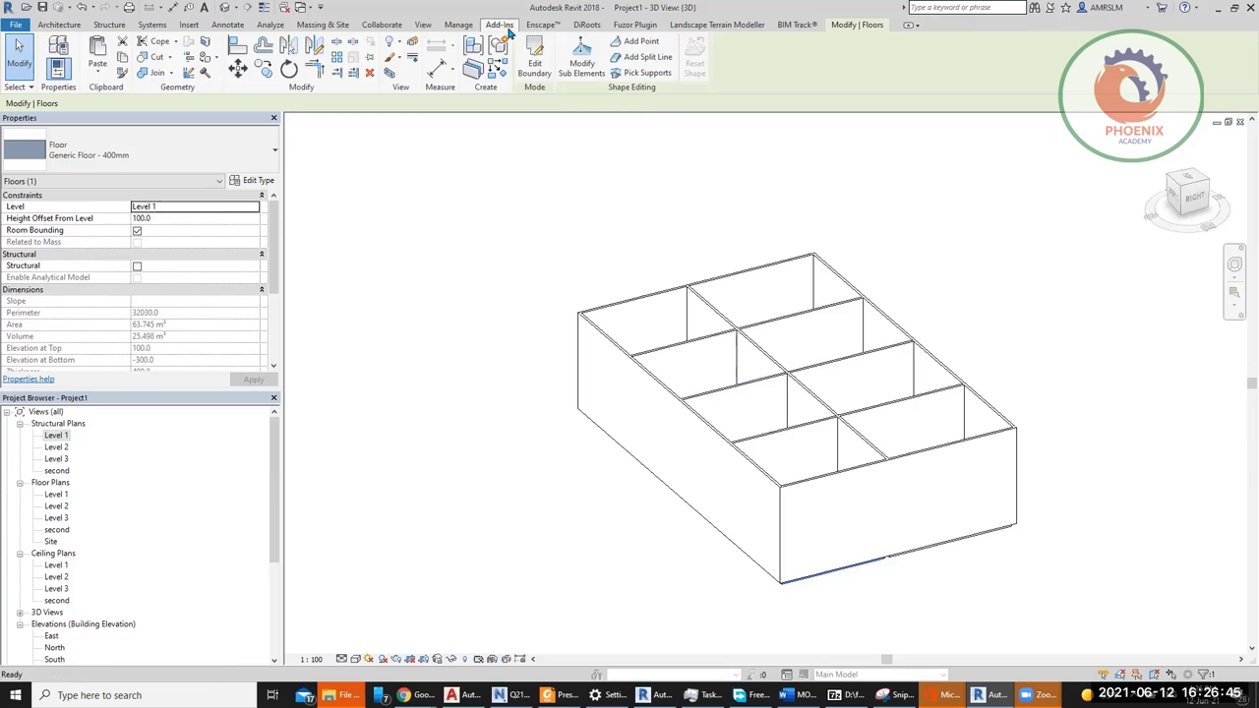
key(Escape)
click(423, 24)
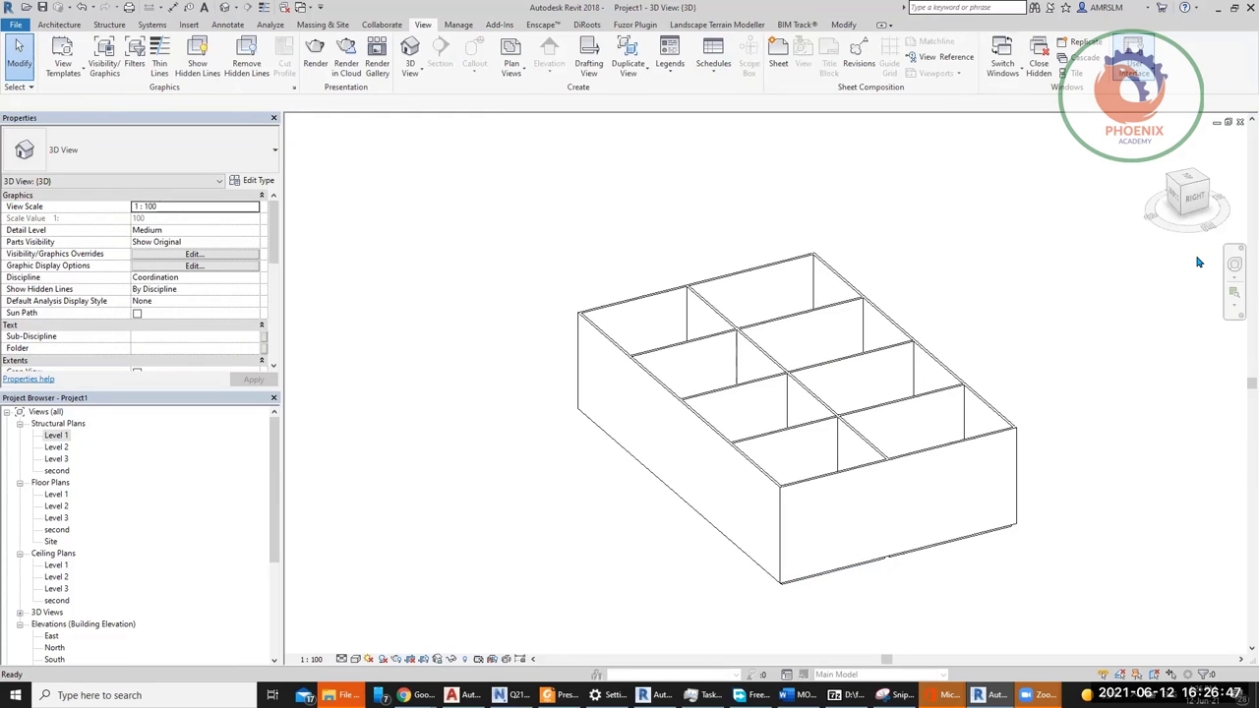
click(1133, 59)
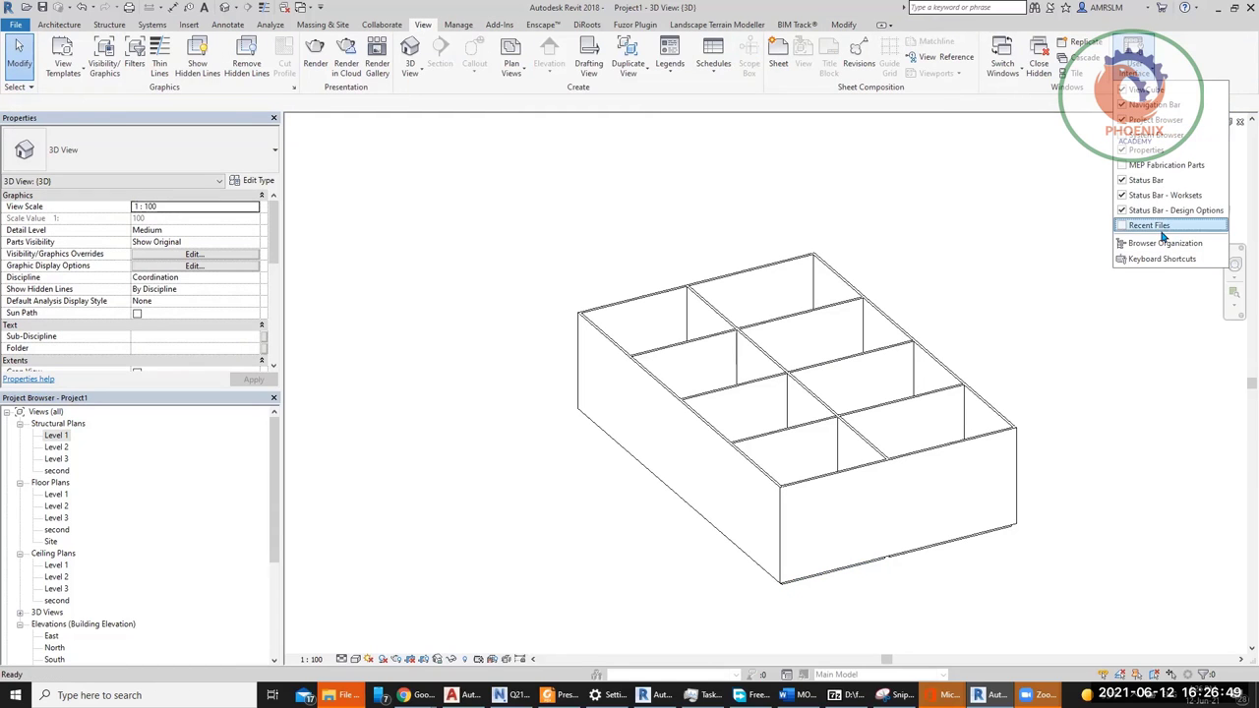
click(950, 144)
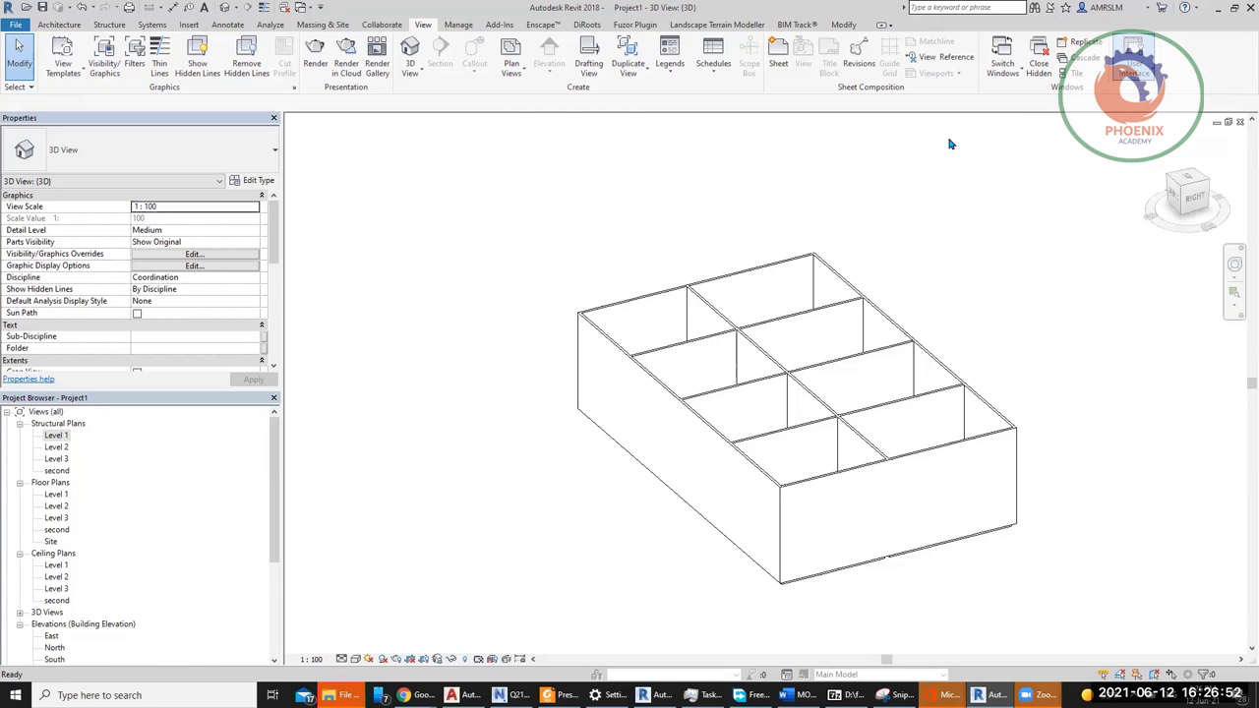
Step: Check the list of open windows and close all hidden windows, keeping only the 3D view open
click(1003, 61)
click(1013, 69)
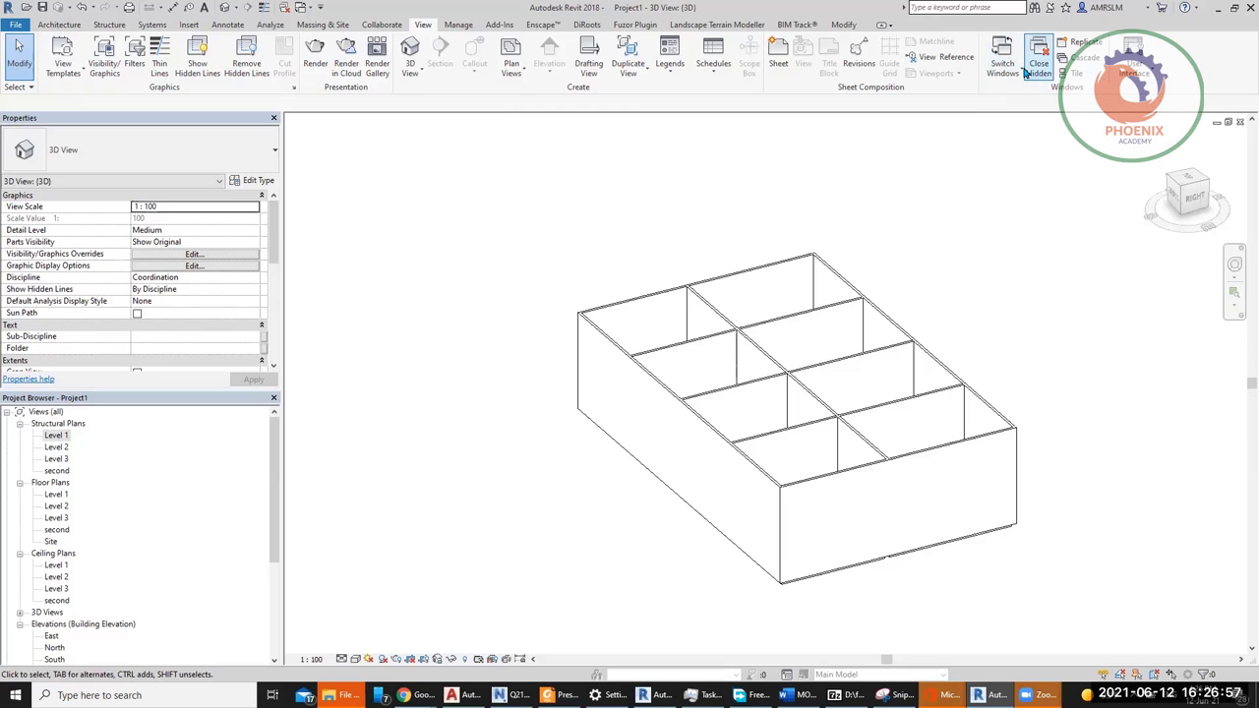
click(1022, 77)
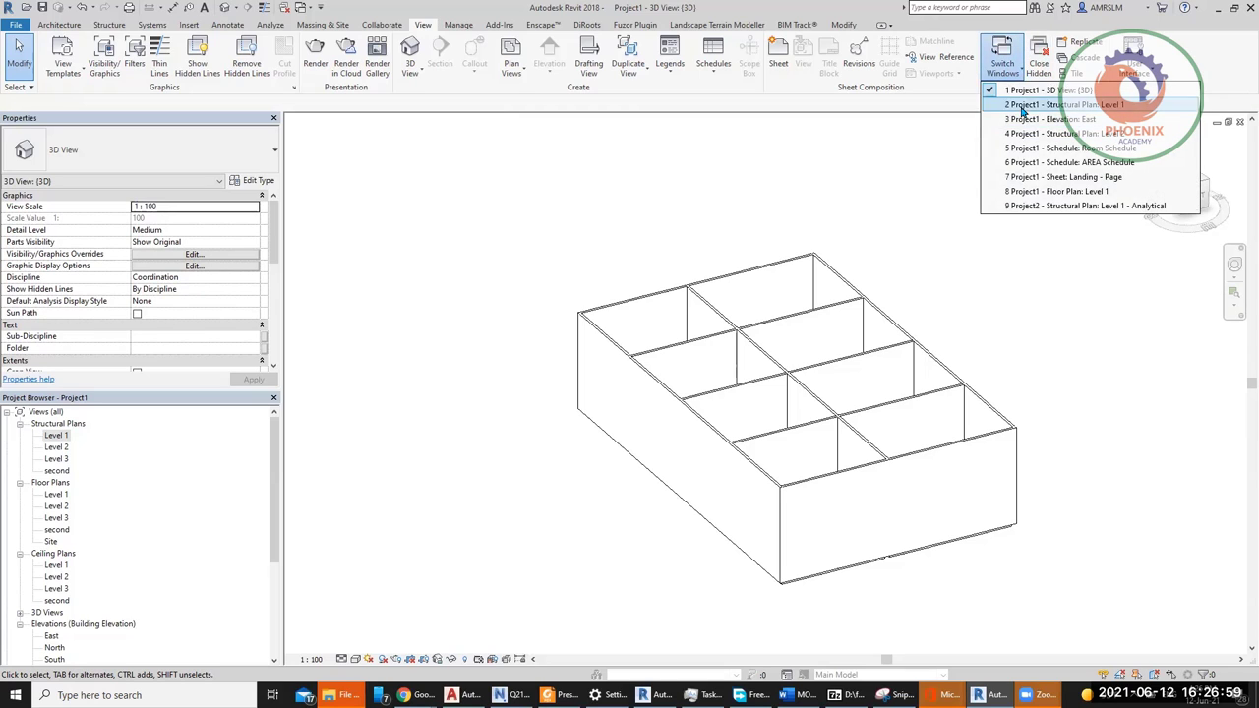
click(856, 157)
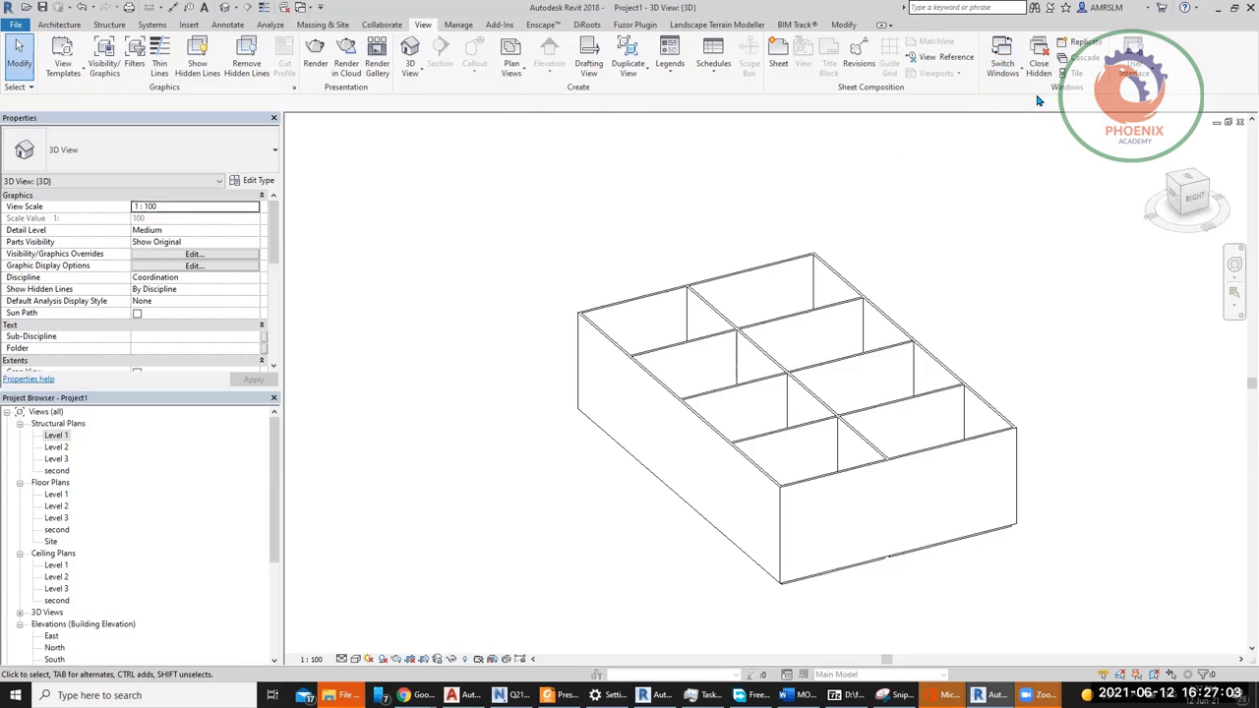
click(1038, 65)
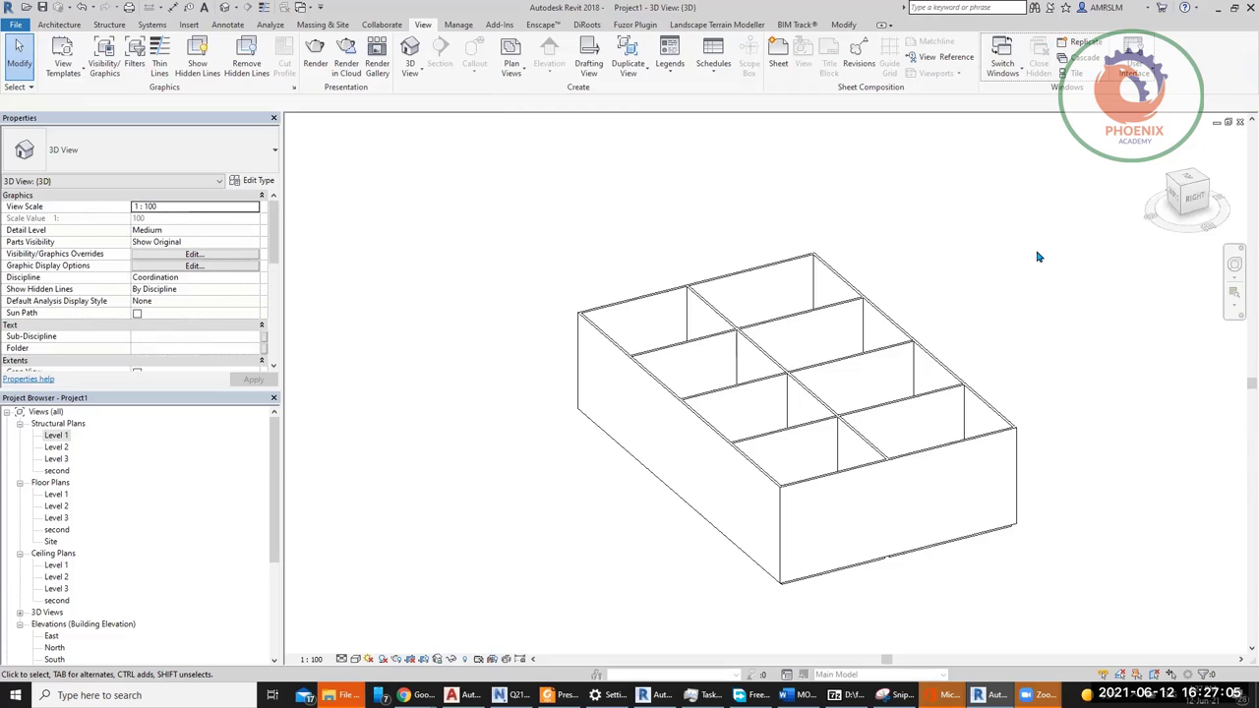
Step: Open the Room Schedule and the View List and examine their contents
click(273, 615)
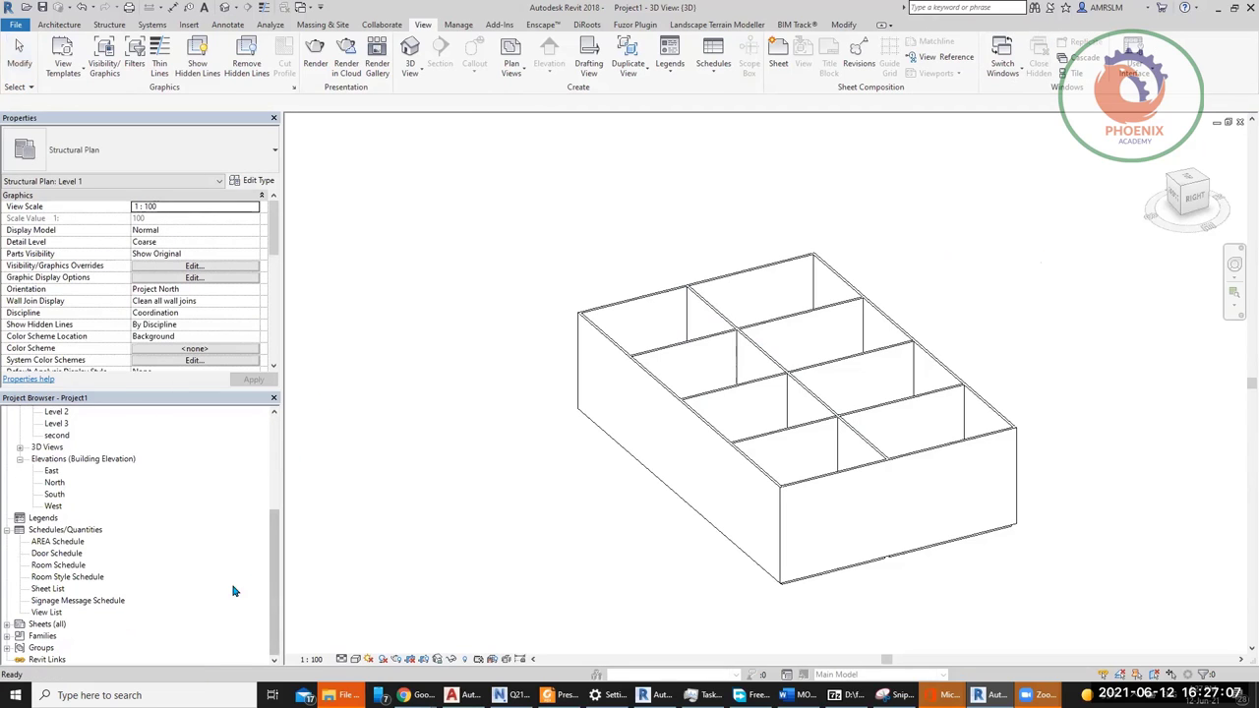
double_click(59, 566)
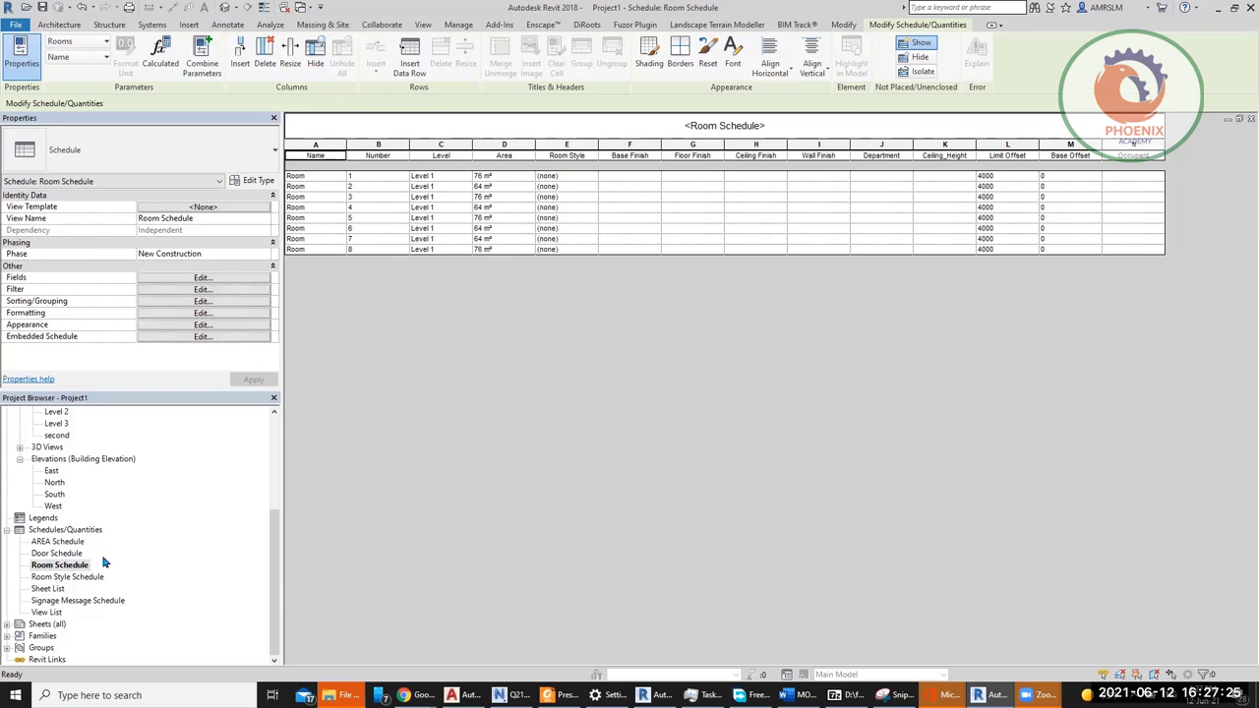
click(54, 554)
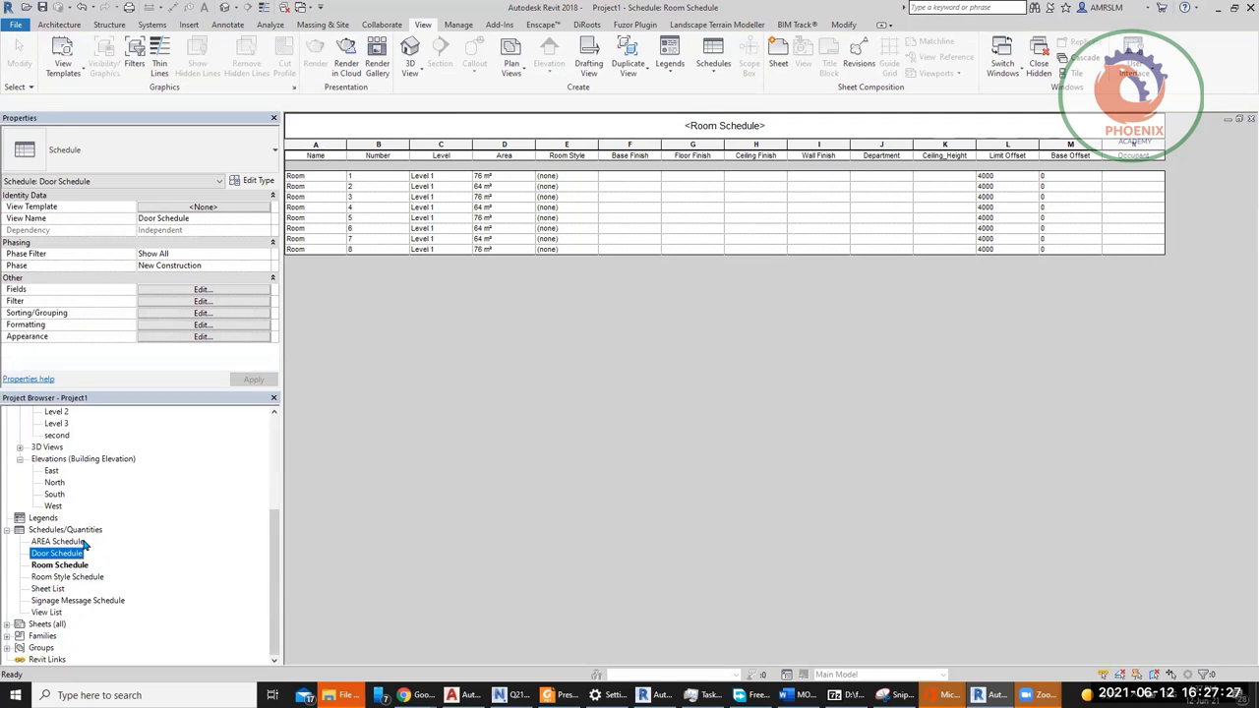
double_click(55, 612)
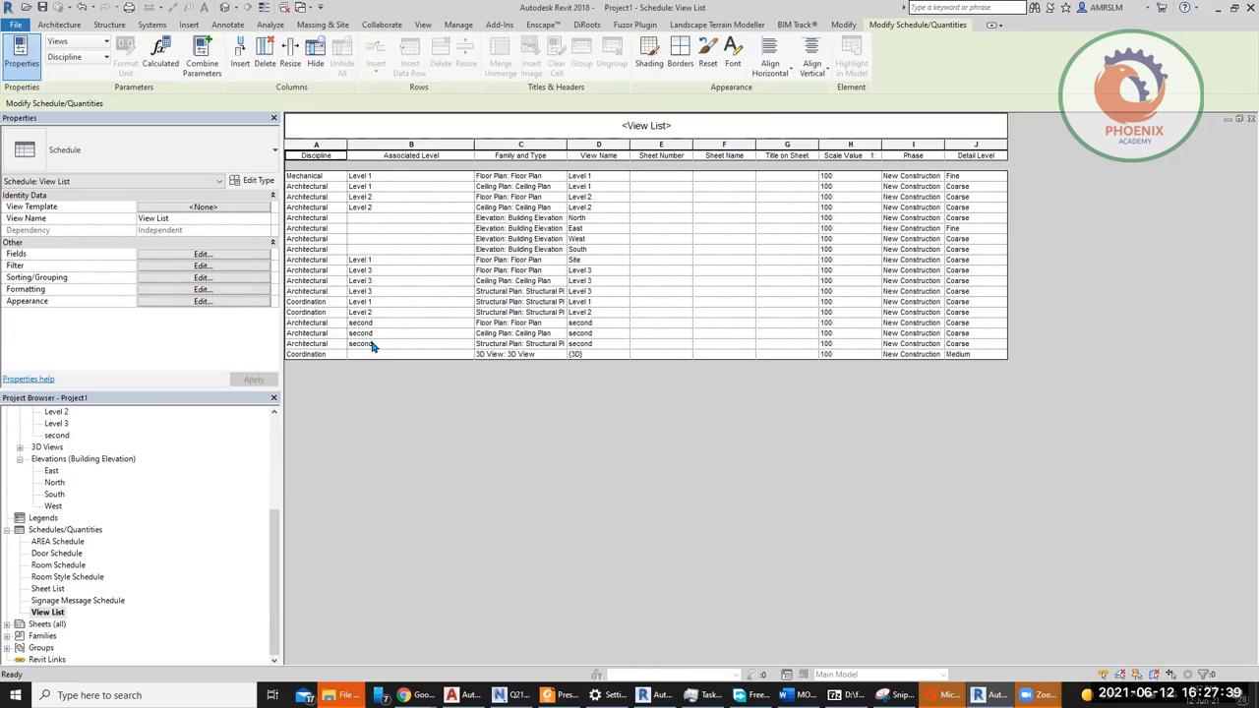
Step: In the Level 1 structural plan, place a rotated 475 x 610mm M_Rectangular Column architectural column at grid intersection A-1
click(277, 444)
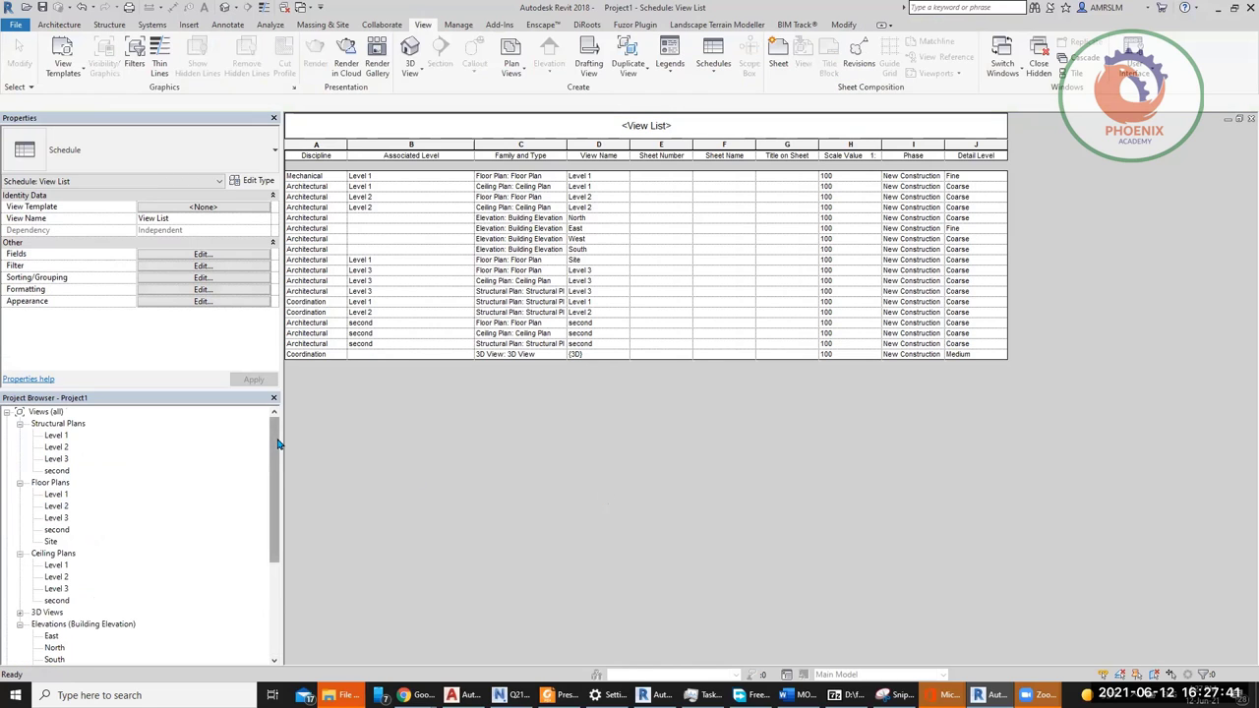
double_click(59, 436)
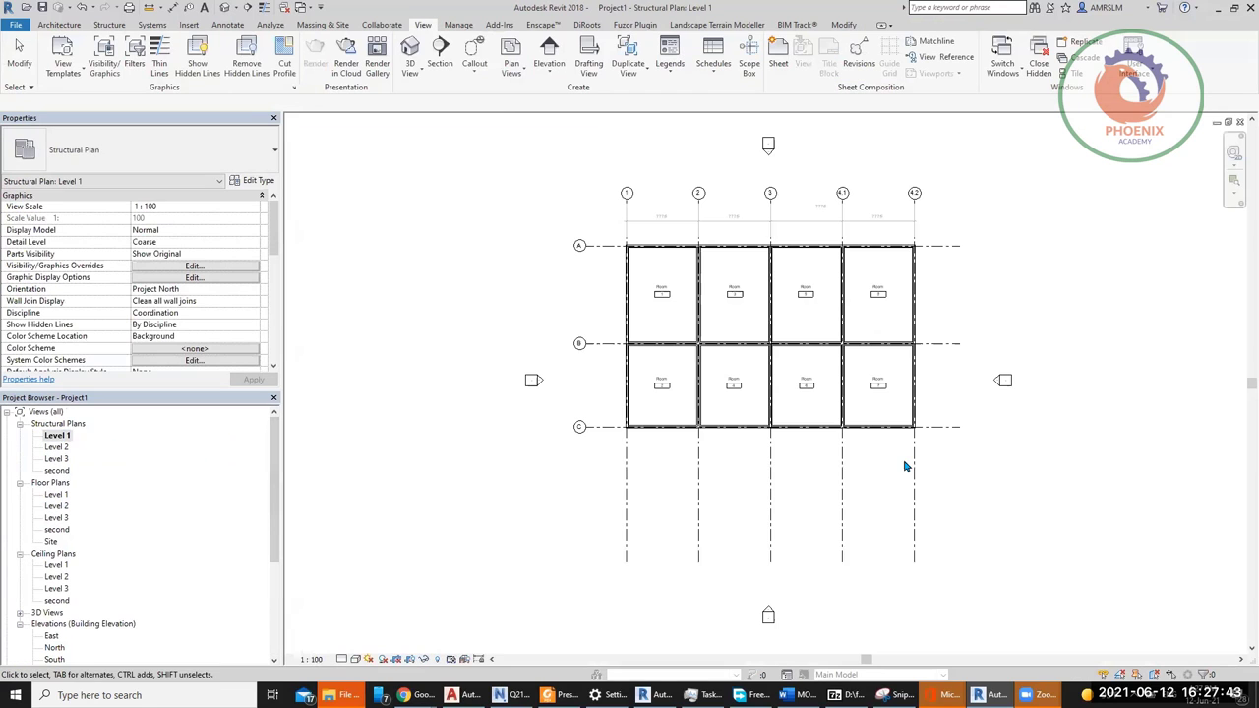
click(67, 25)
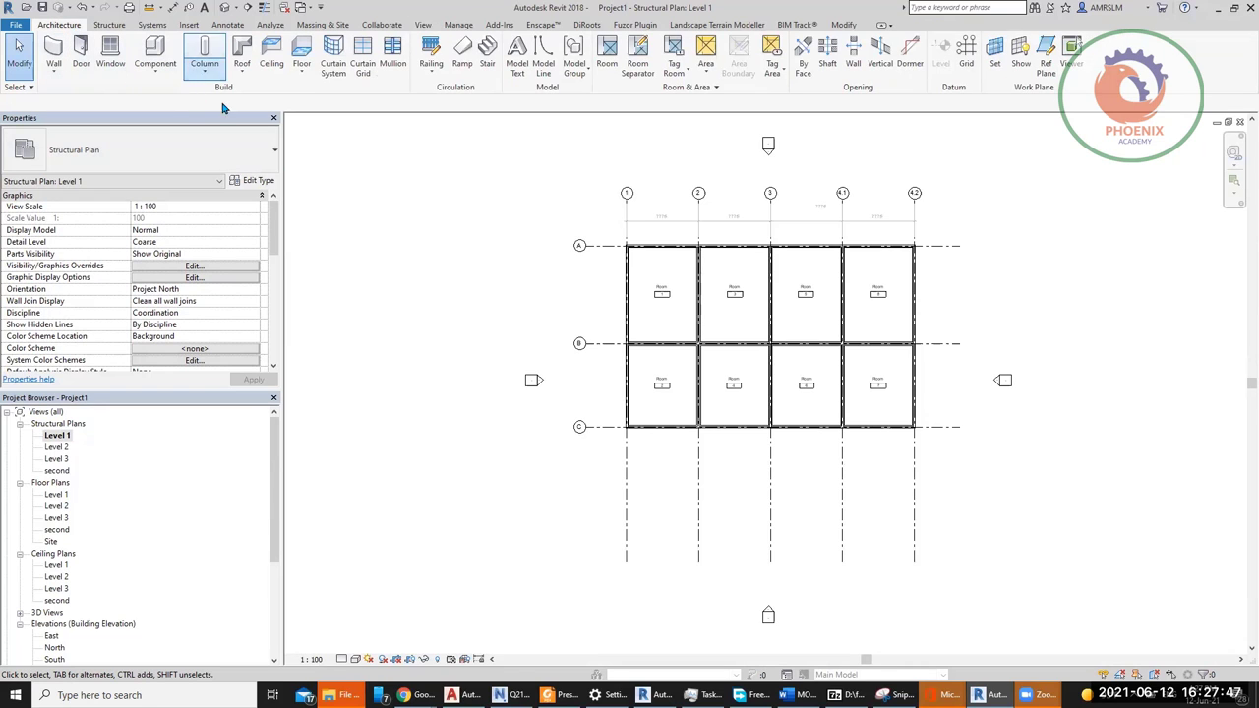
click(204, 70)
click(246, 121)
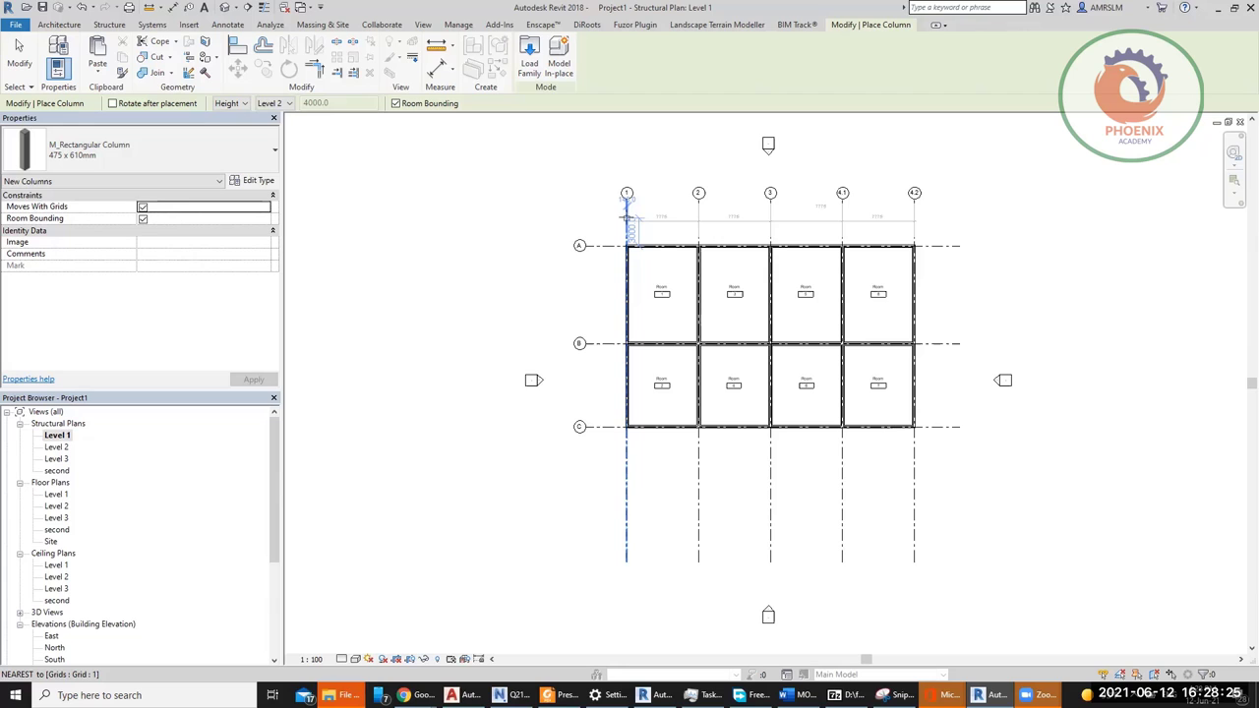
scroll(626, 228, up, 6)
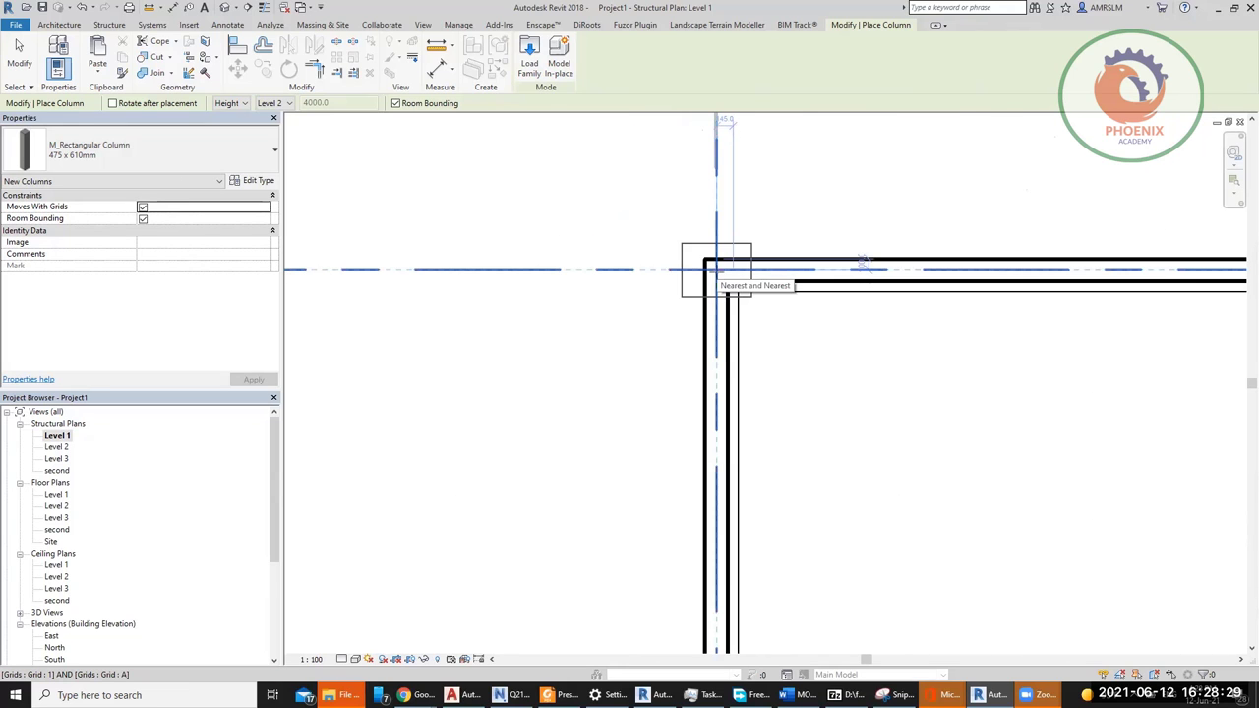
key(space)
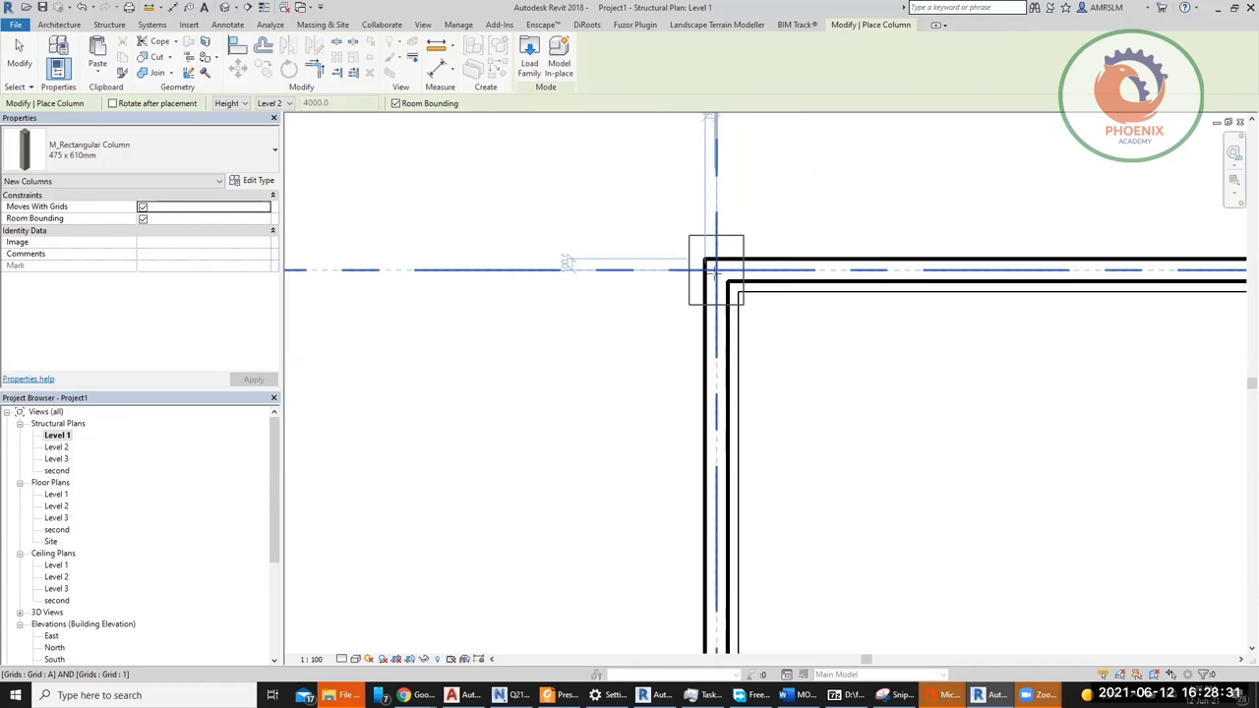
click(716, 267)
key(Escape)
key(Escape)
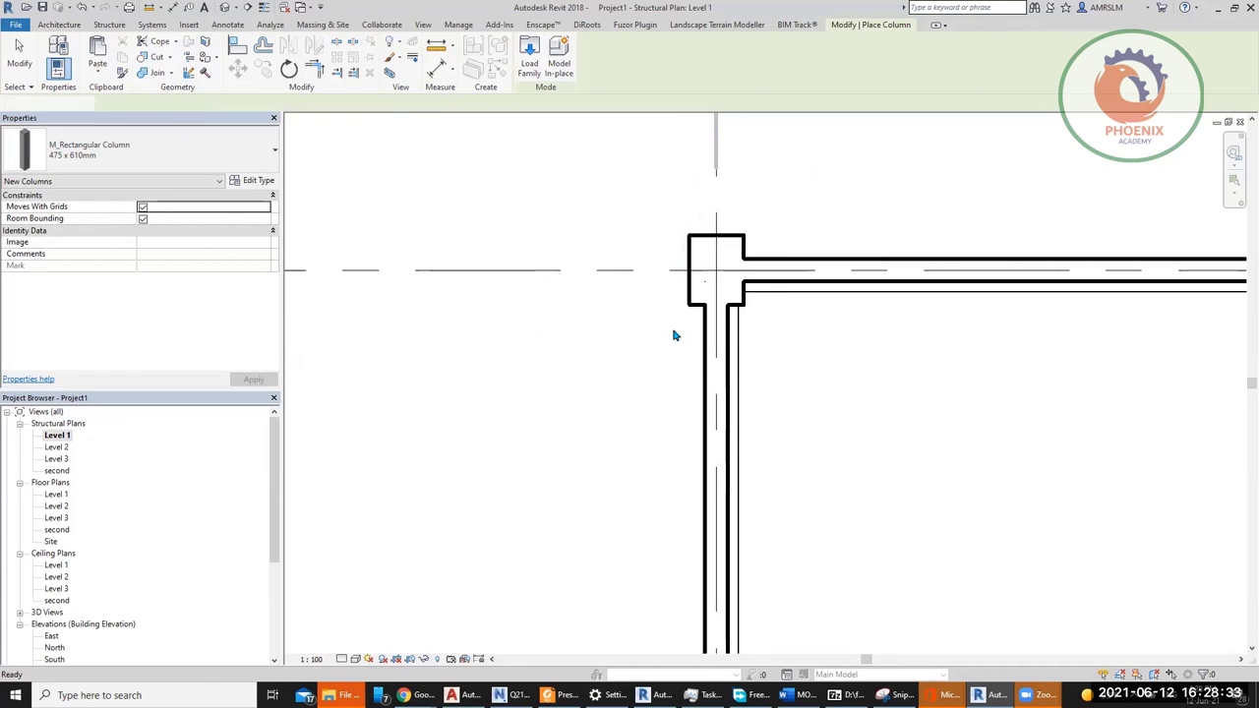
Step: Place a second 475 x 610mm architectural column, unrotated, at grid intersection B-2
scroll(596, 270, down, 2)
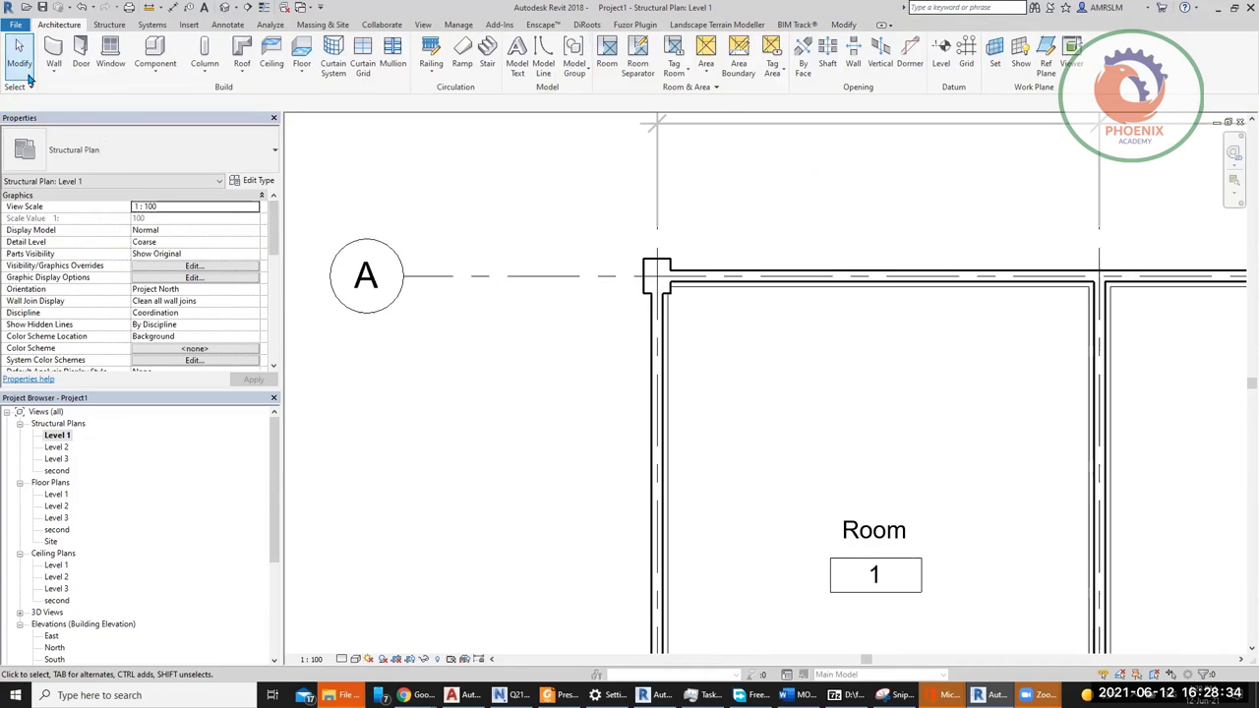
click(206, 77)
click(274, 122)
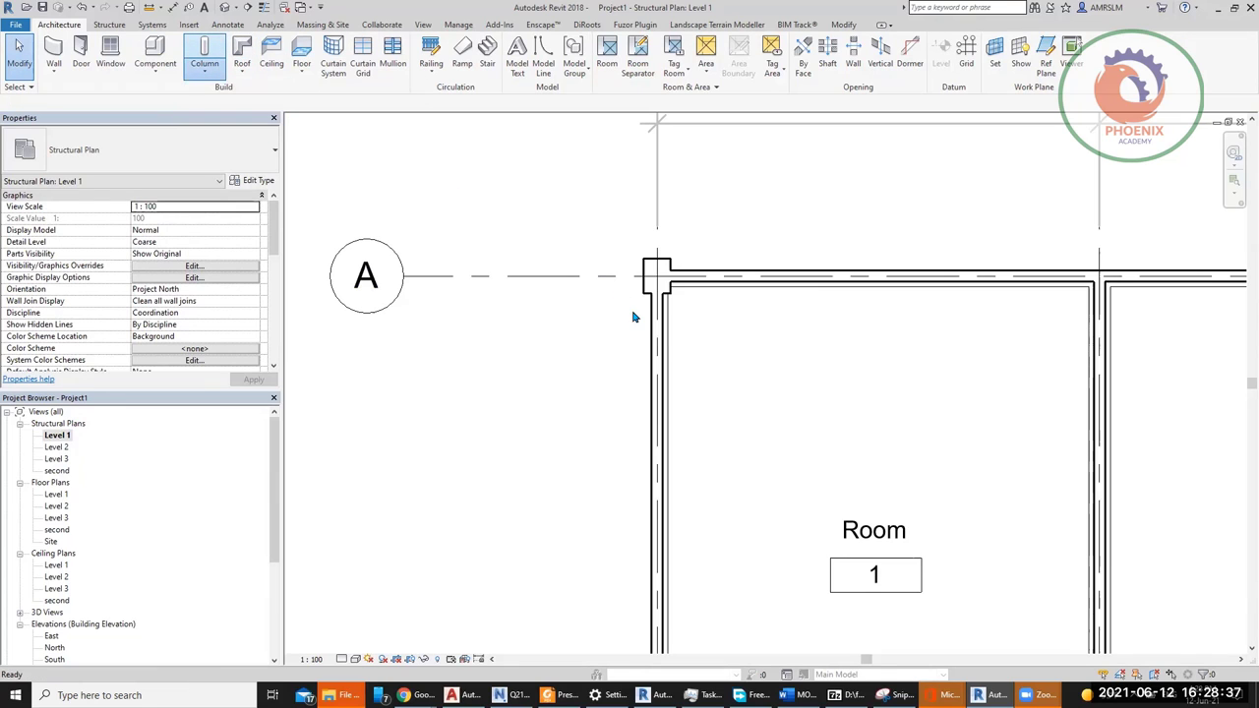
scroll(809, 528, down, 2)
scroll(913, 591, up, 5)
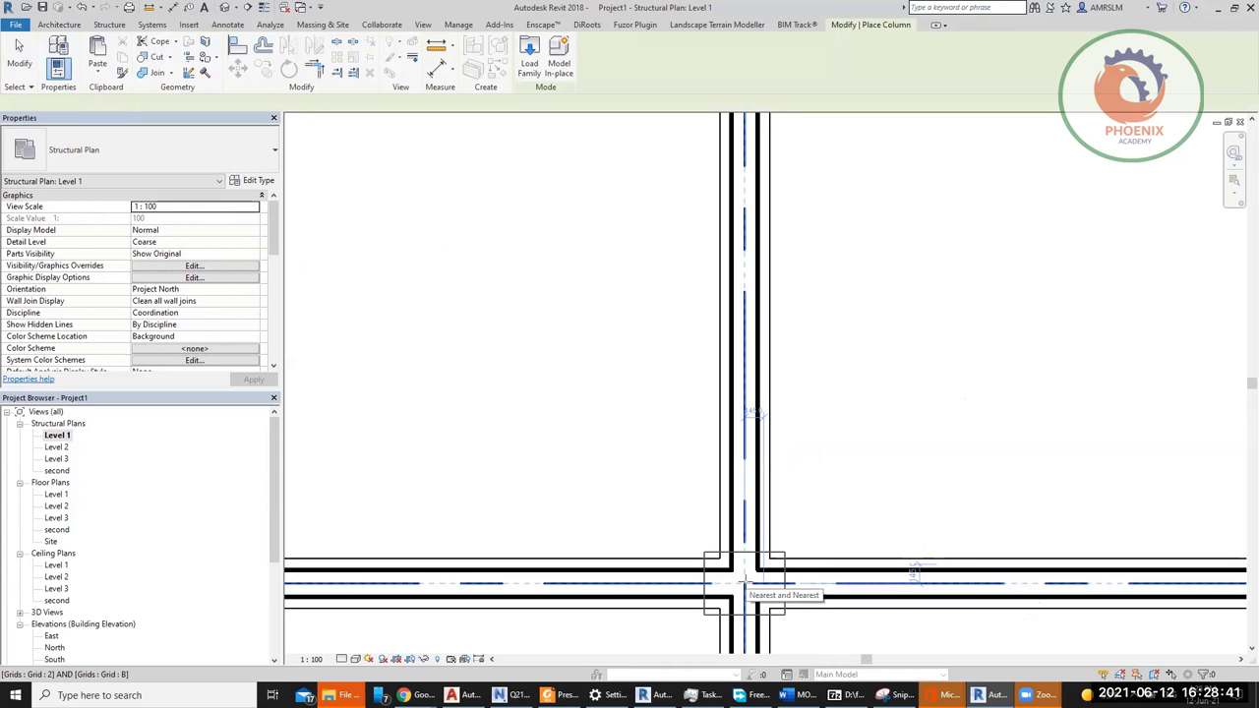
click(740, 414)
scroll(708, 393, down, 1)
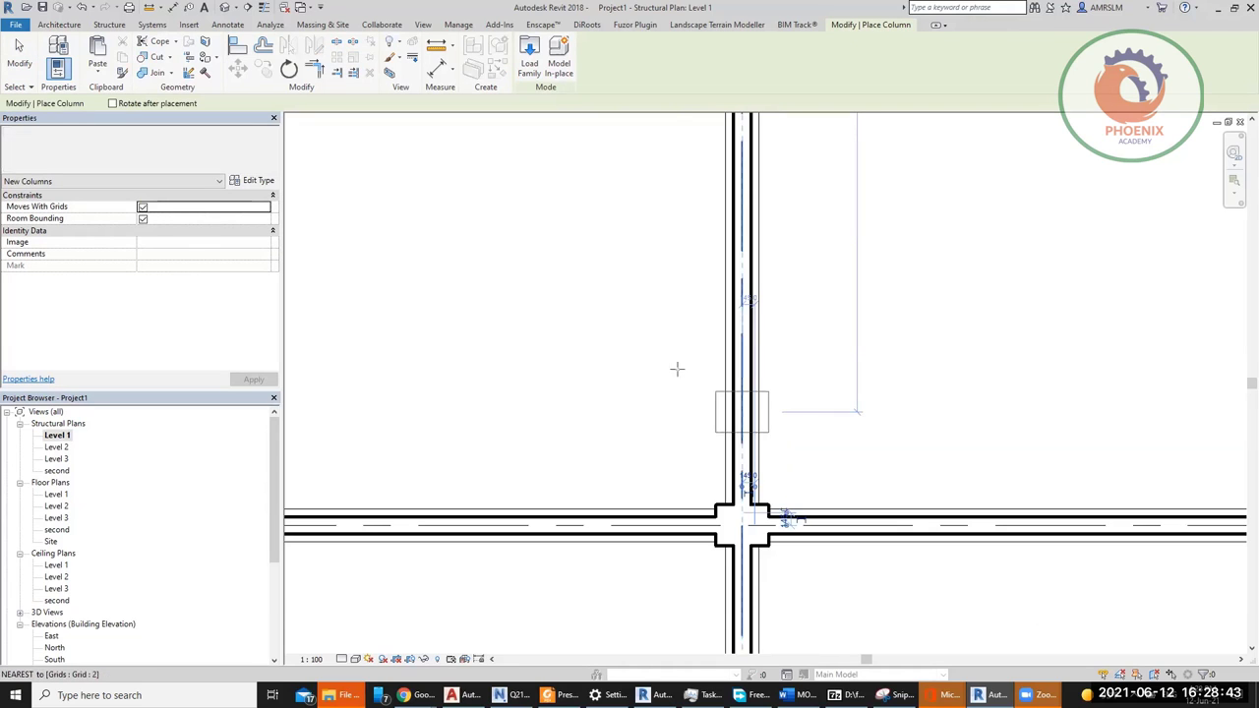
key(Escape)
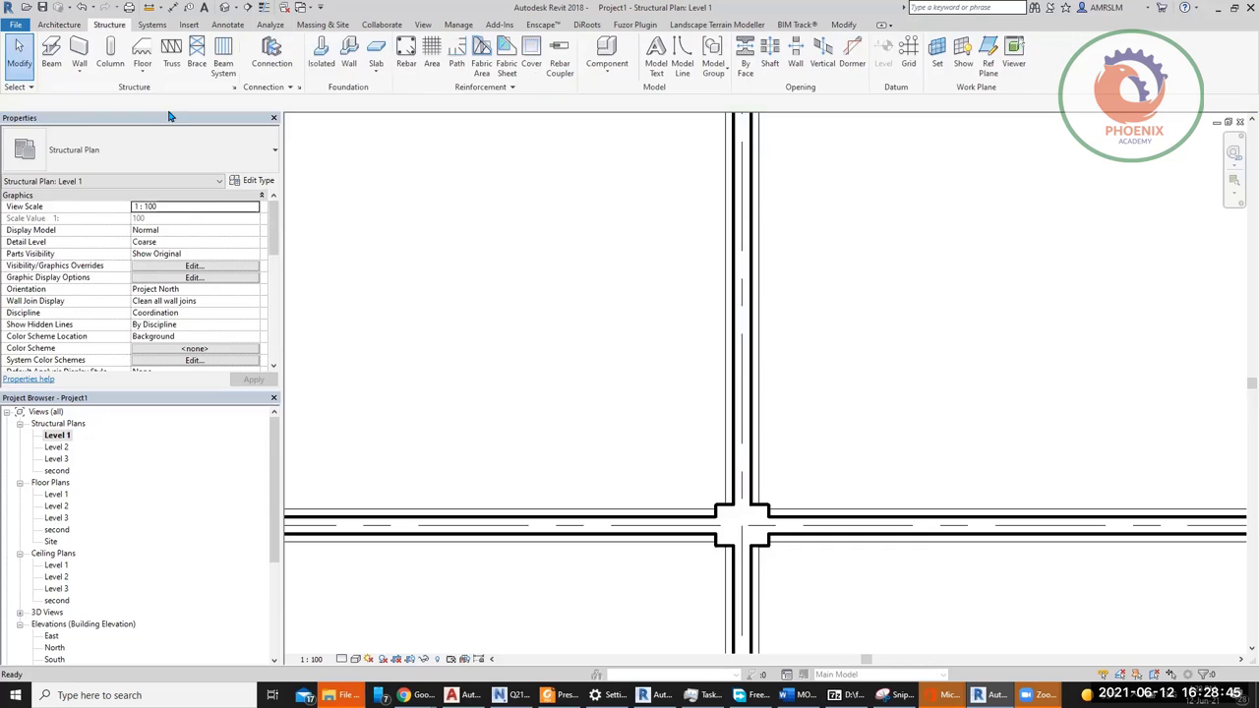
Step: Place tagged M_W Shapes-Column W250X73 structural columns inside the two architectural columns with the At Columns option
key(c)
key(l)
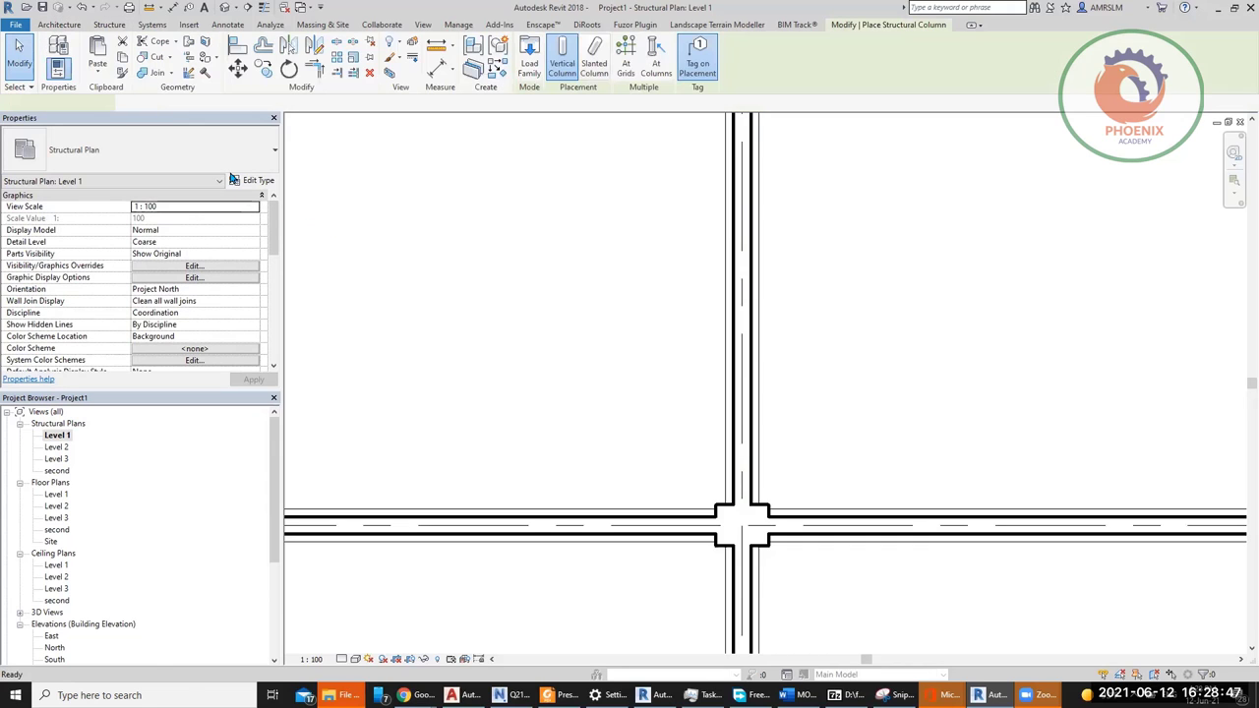
click(653, 69)
scroll(857, 385, down, 2)
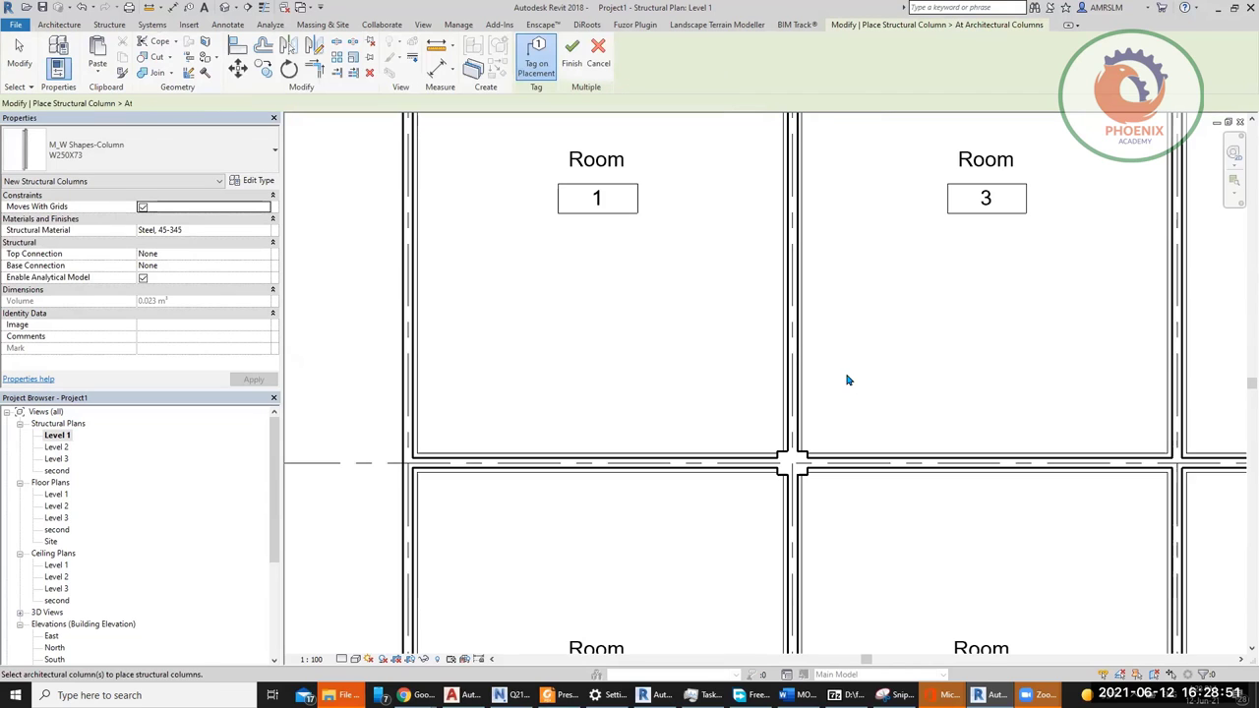
scroll(722, 402, down, 1)
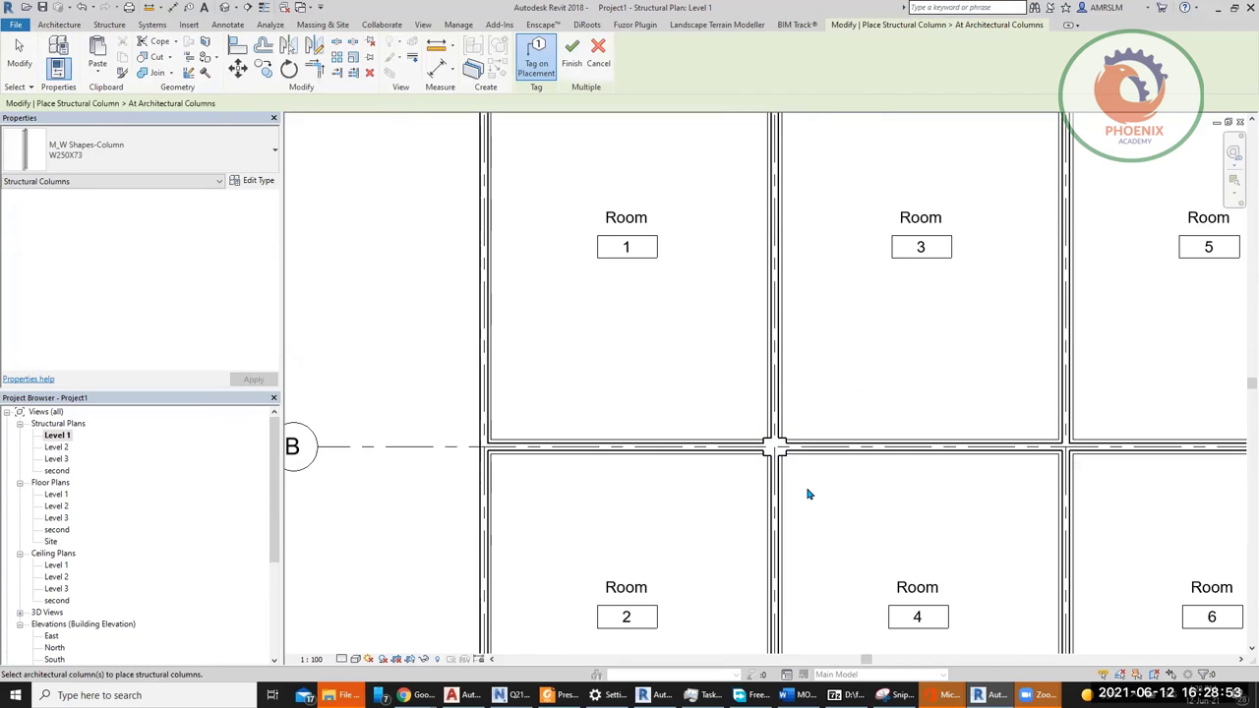
scroll(806, 495, down, 2)
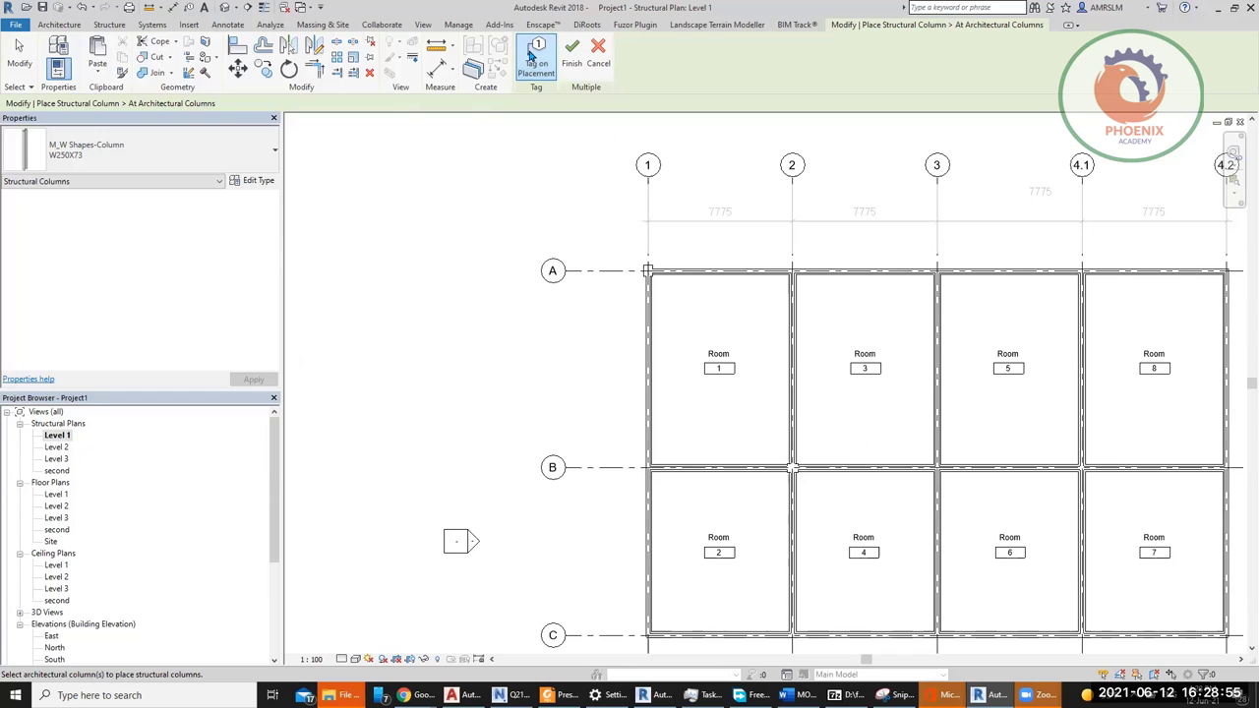
key(Escape)
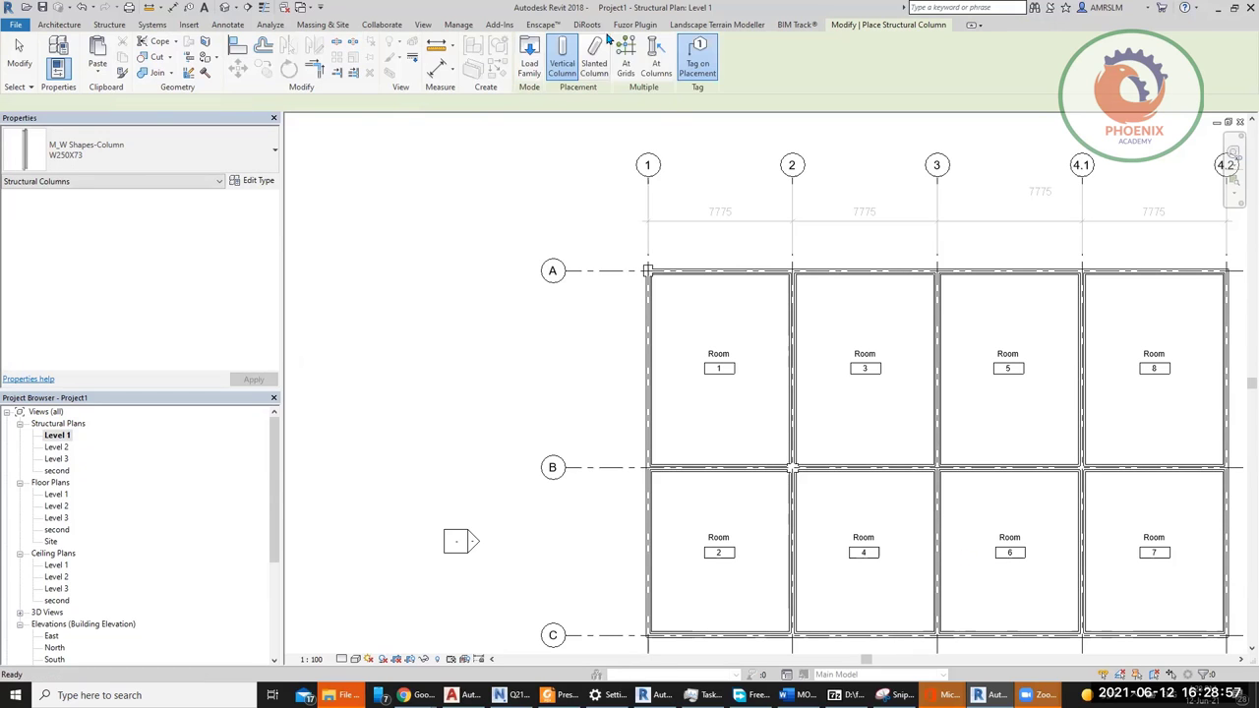
click(654, 68)
drag(799, 482, 612, 242)
scroll(648, 273, up, 5)
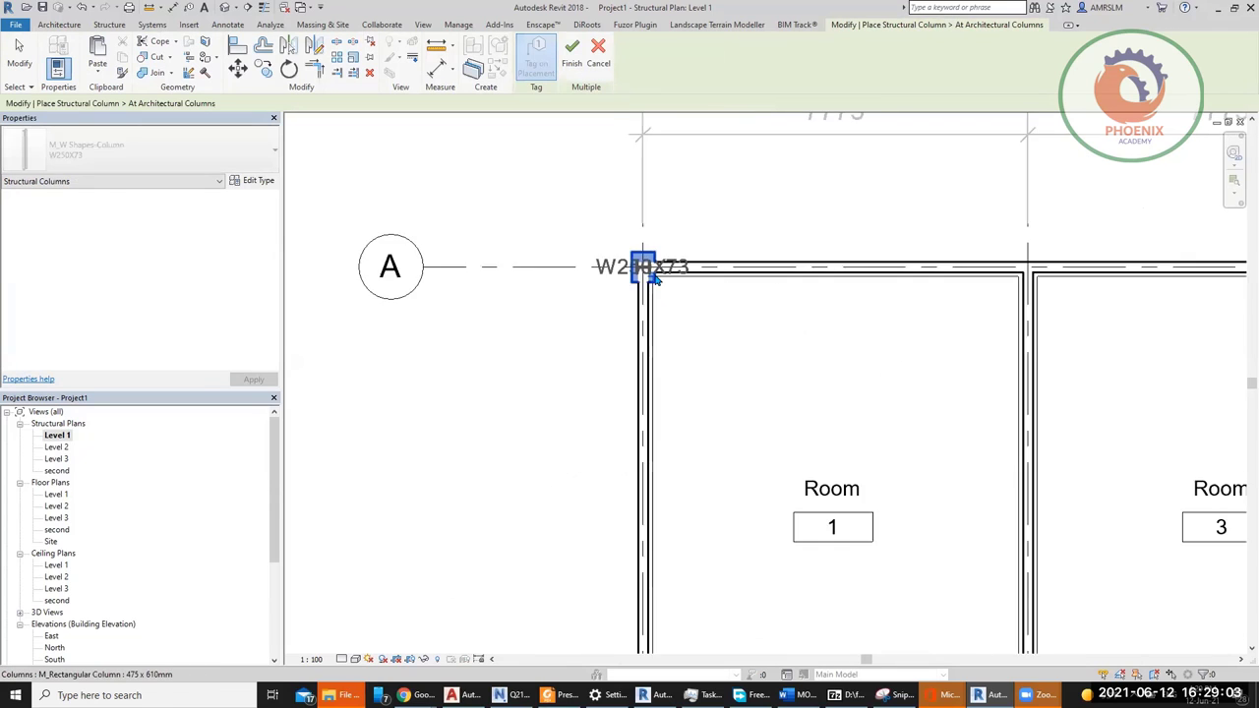
scroll(648, 281, up, 2)
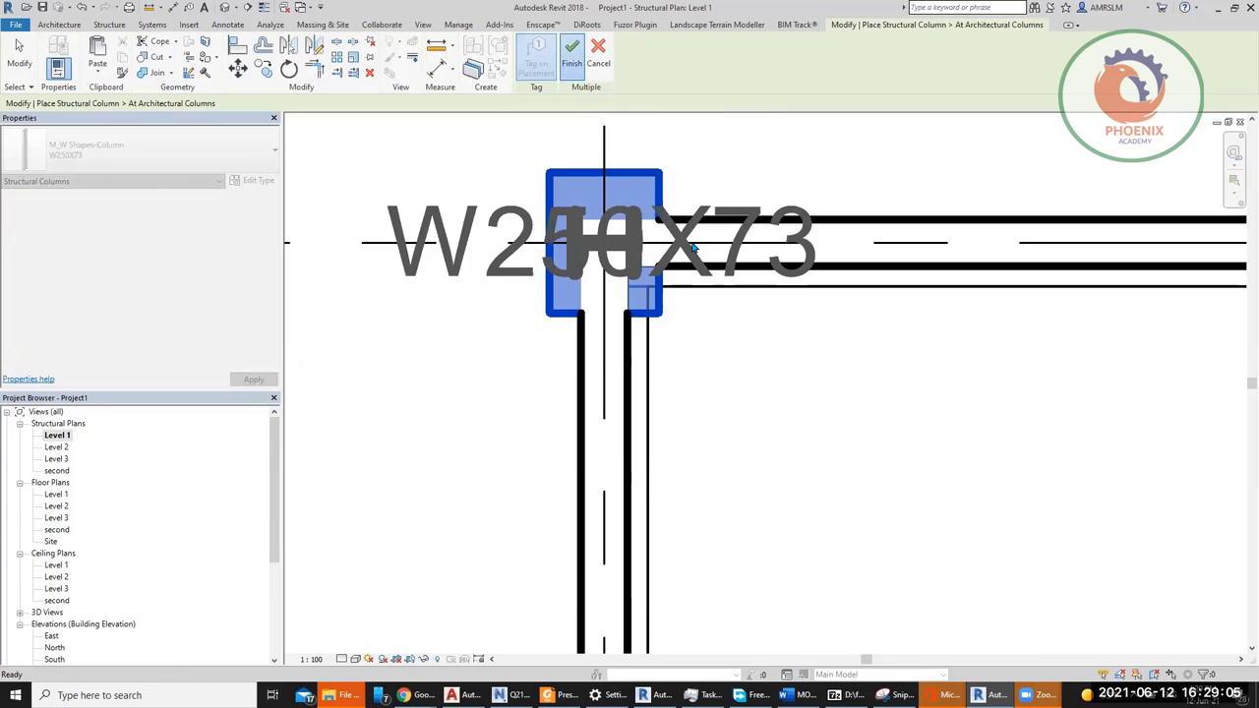
click(572, 54)
scroll(687, 439, down, 3)
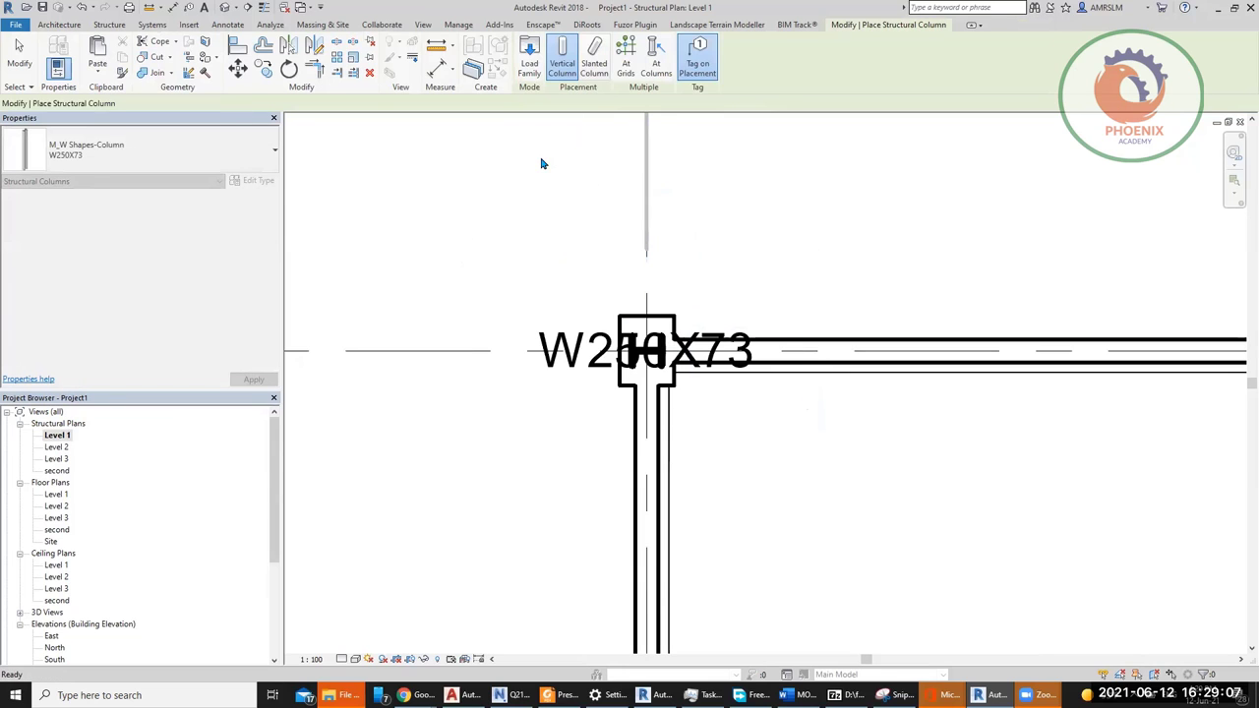
key(Escape)
key(Escape)
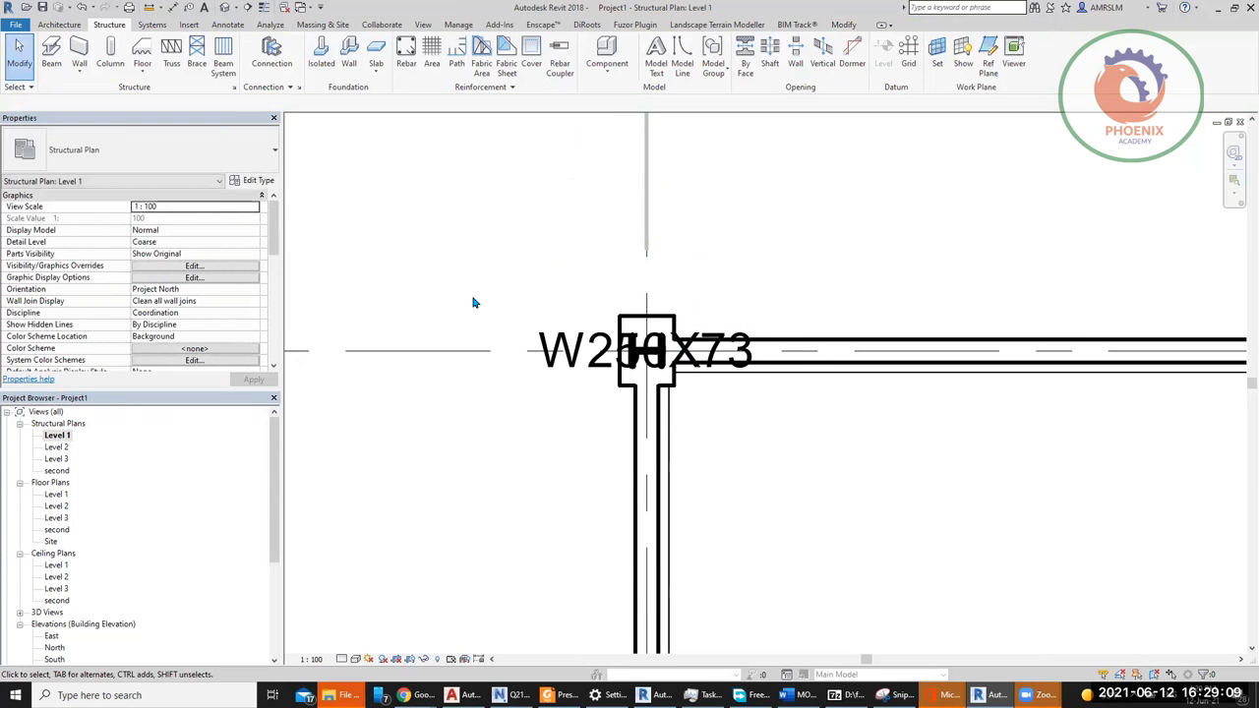
Step: Start a new Structural Columns schedule of building components for the New Construction phase
scroll(472, 302, down, 2)
scroll(149, 534, down, 5)
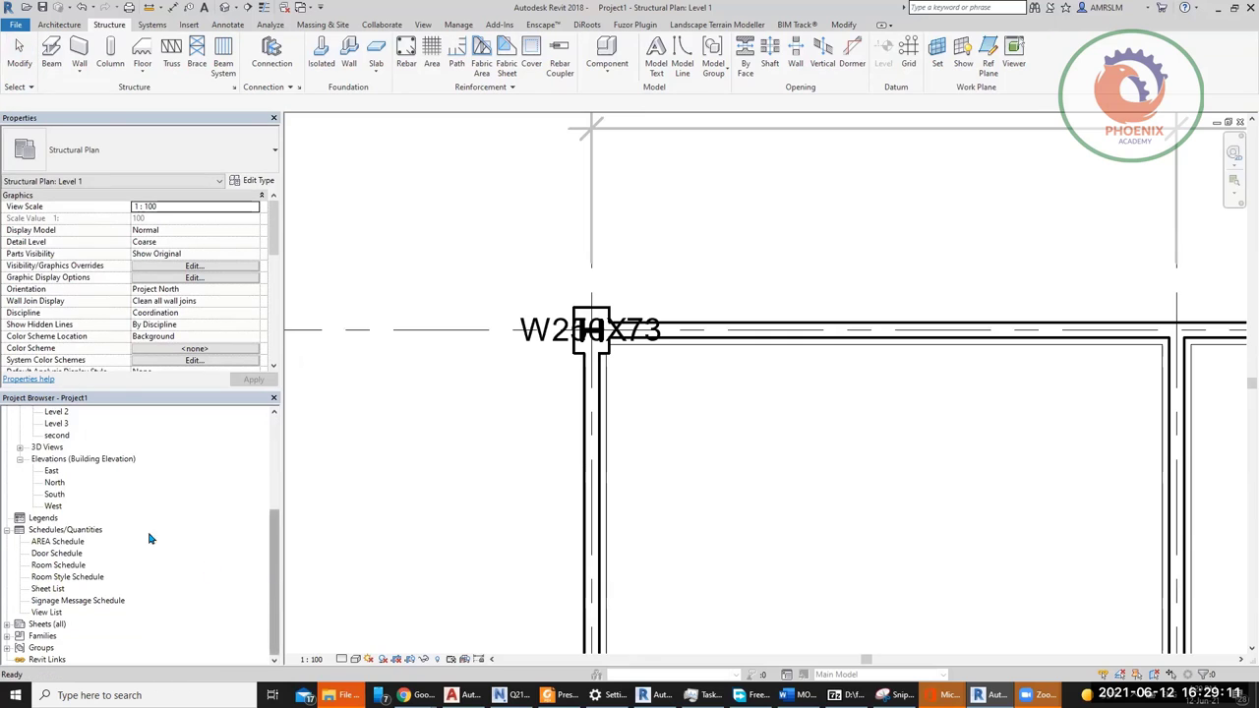
right_click(56, 531)
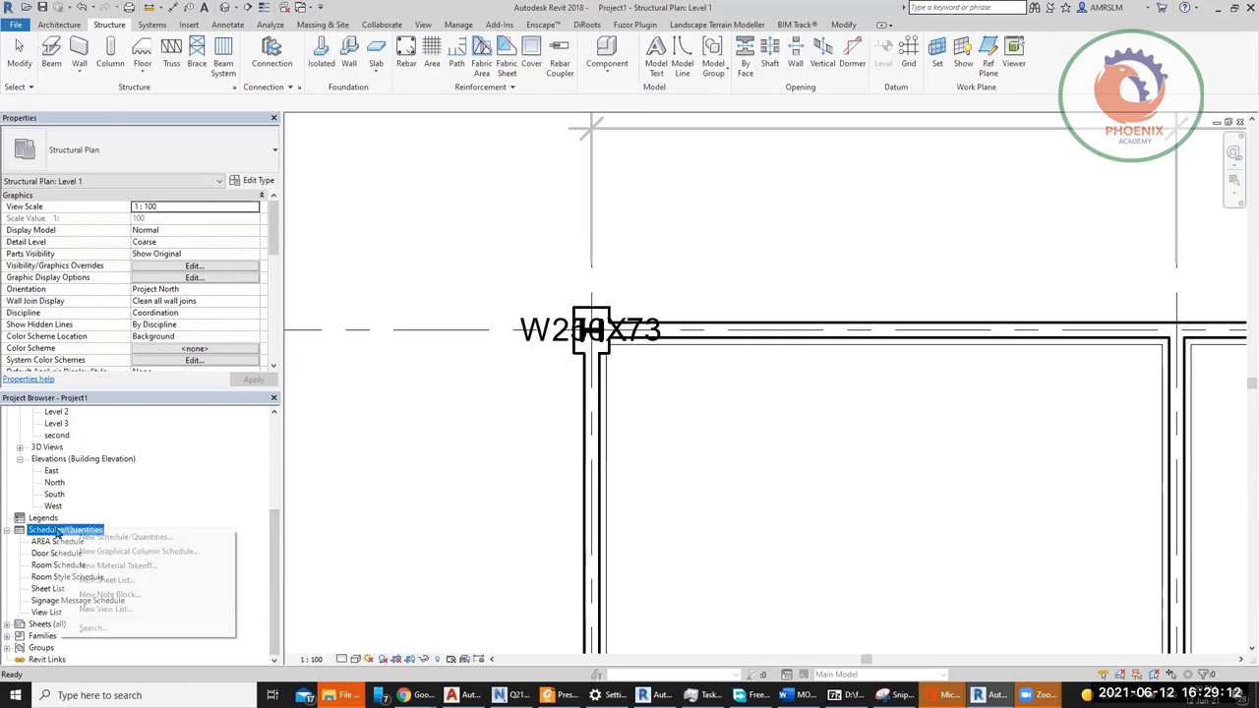
click(154, 537)
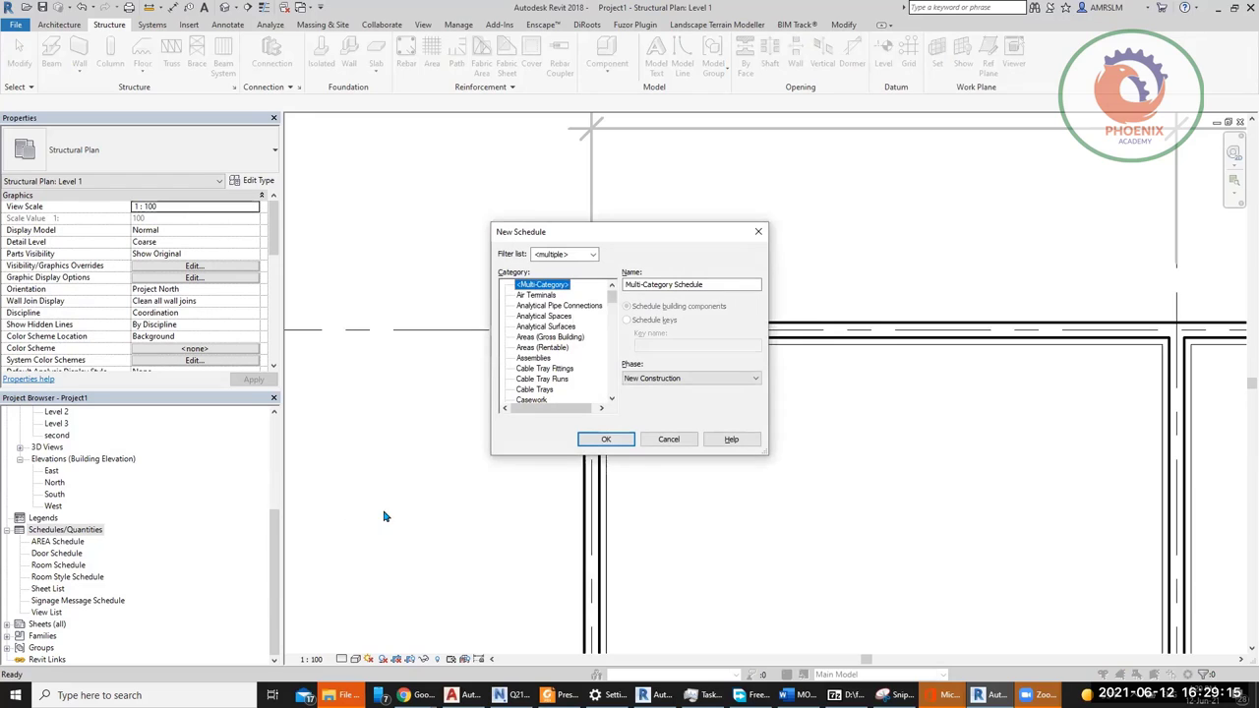
drag(611, 297, 610, 381)
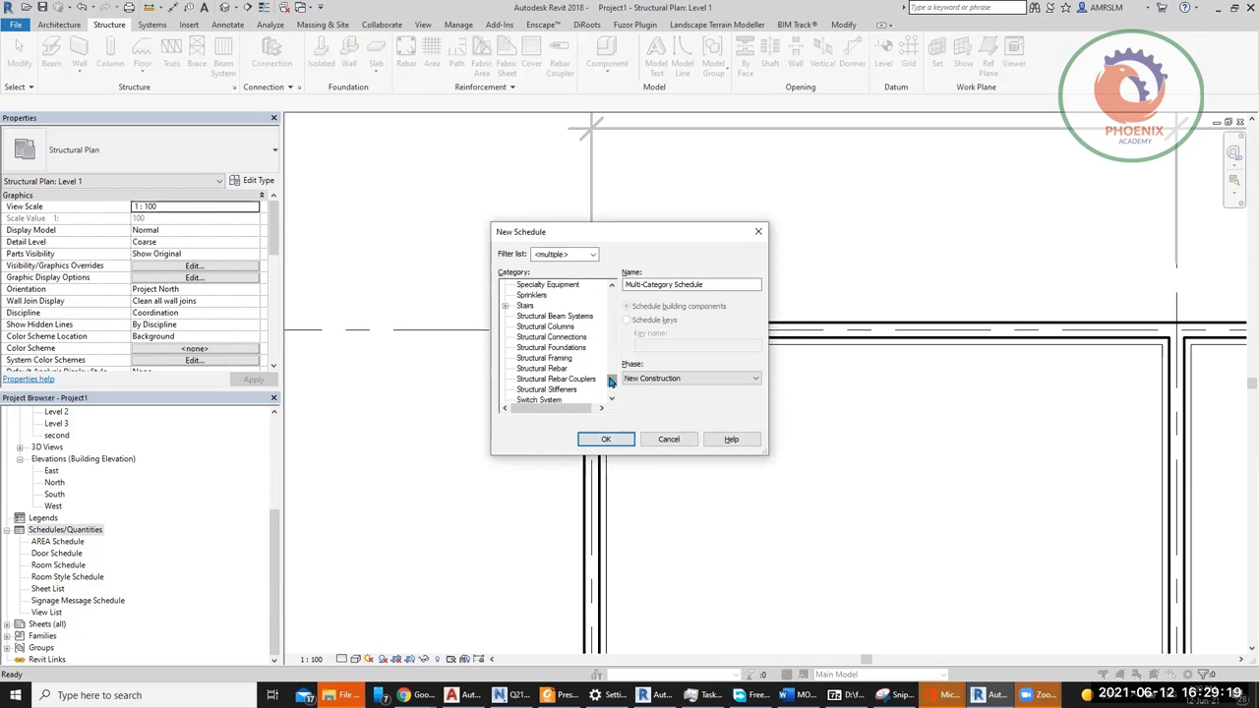
click(544, 327)
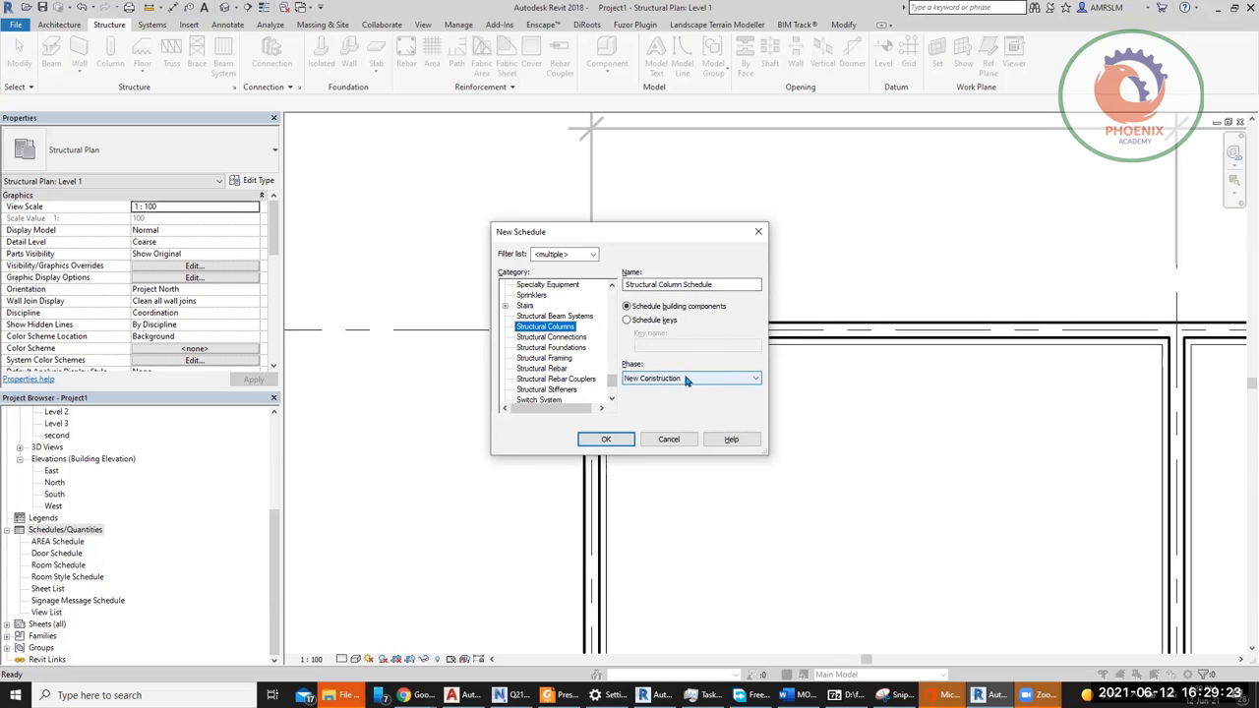
click(716, 382)
click(716, 386)
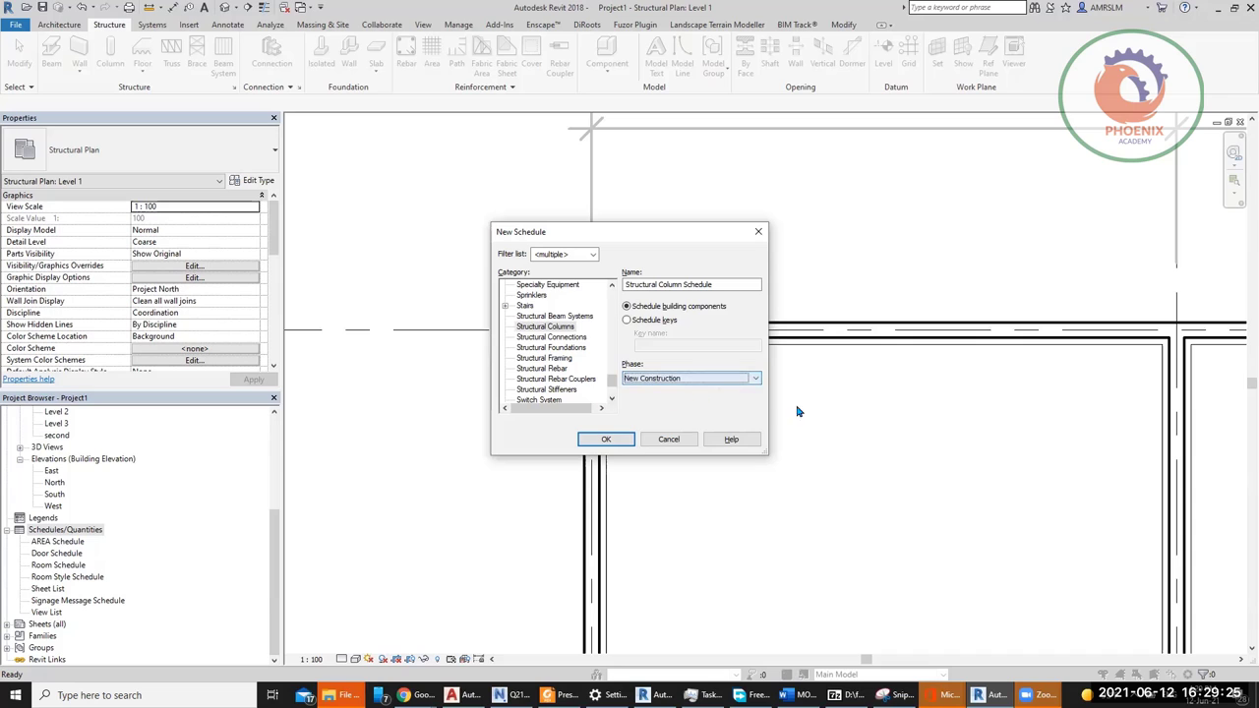
click(607, 439)
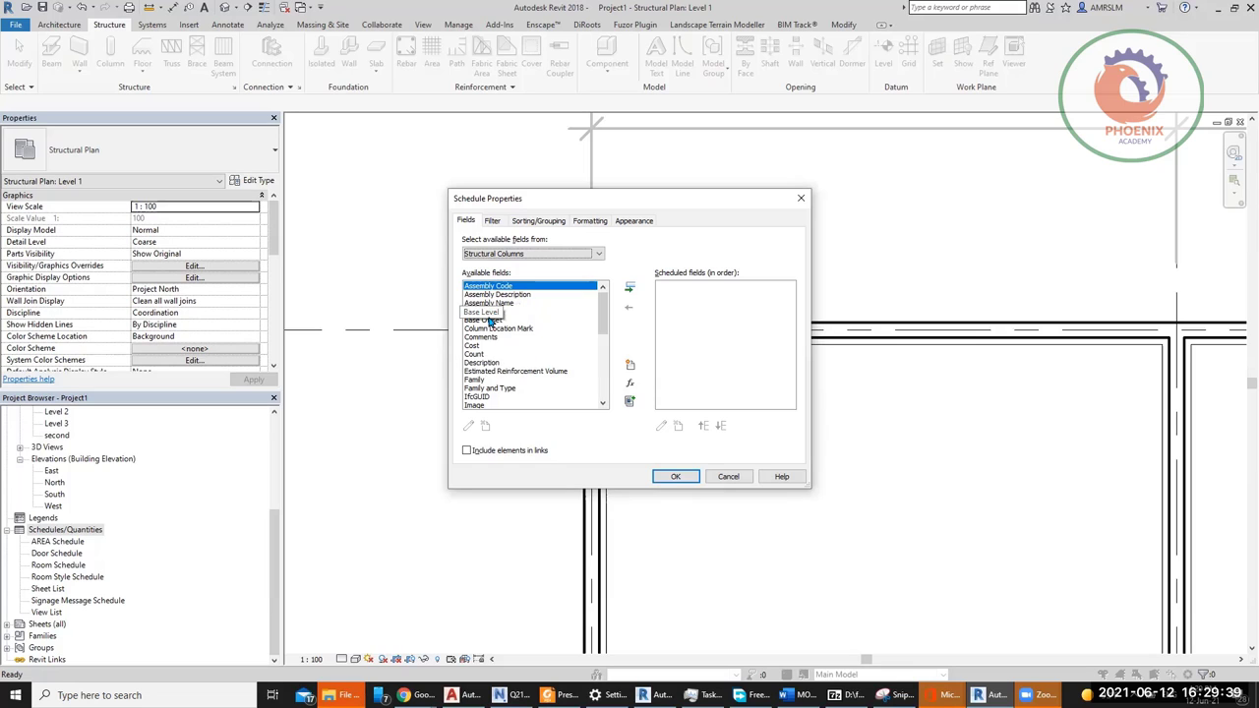
Step: Add the Count, Base Level, Base Offset and Cost fields to the structural column schedule
double_click(477, 354)
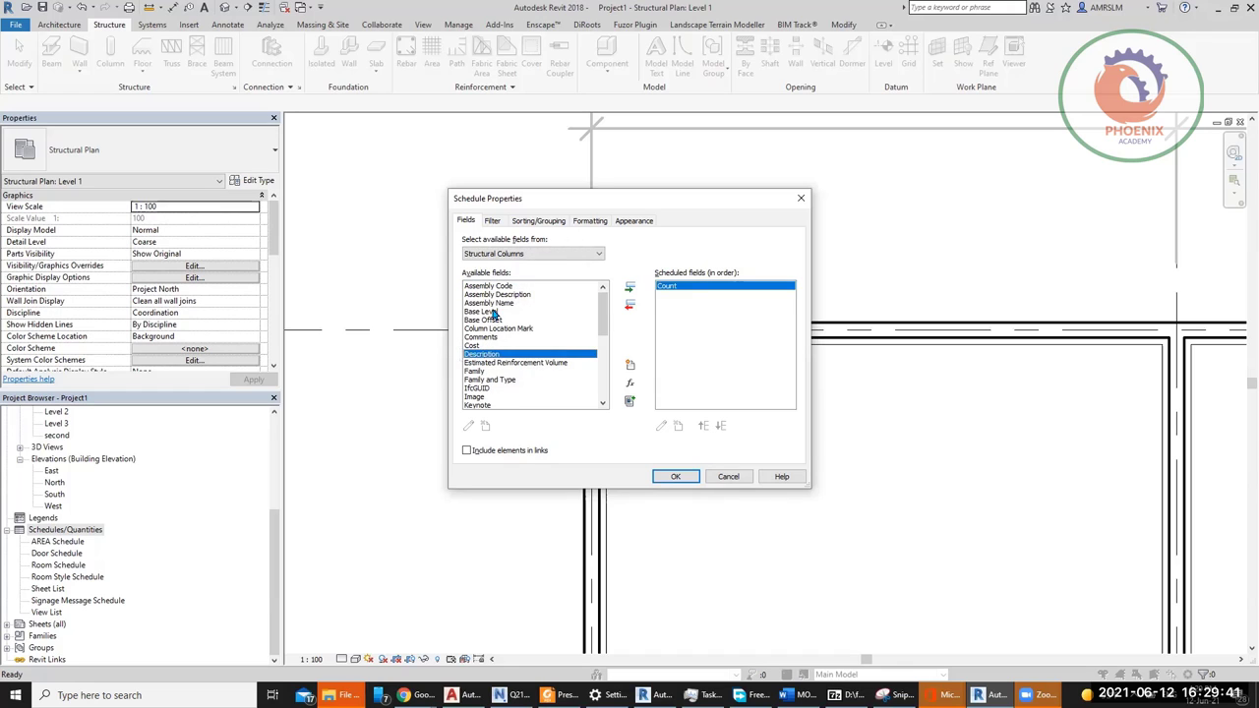
double_click(491, 311)
double_click(491, 311)
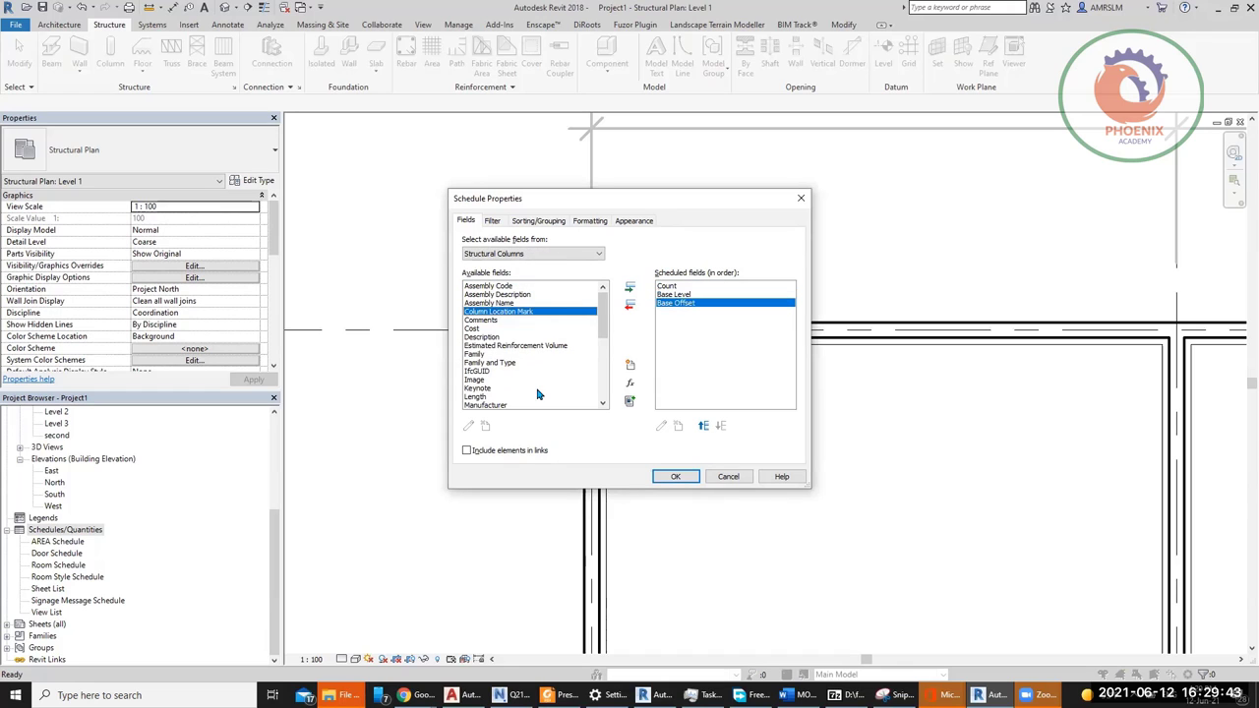
double_click(473, 329)
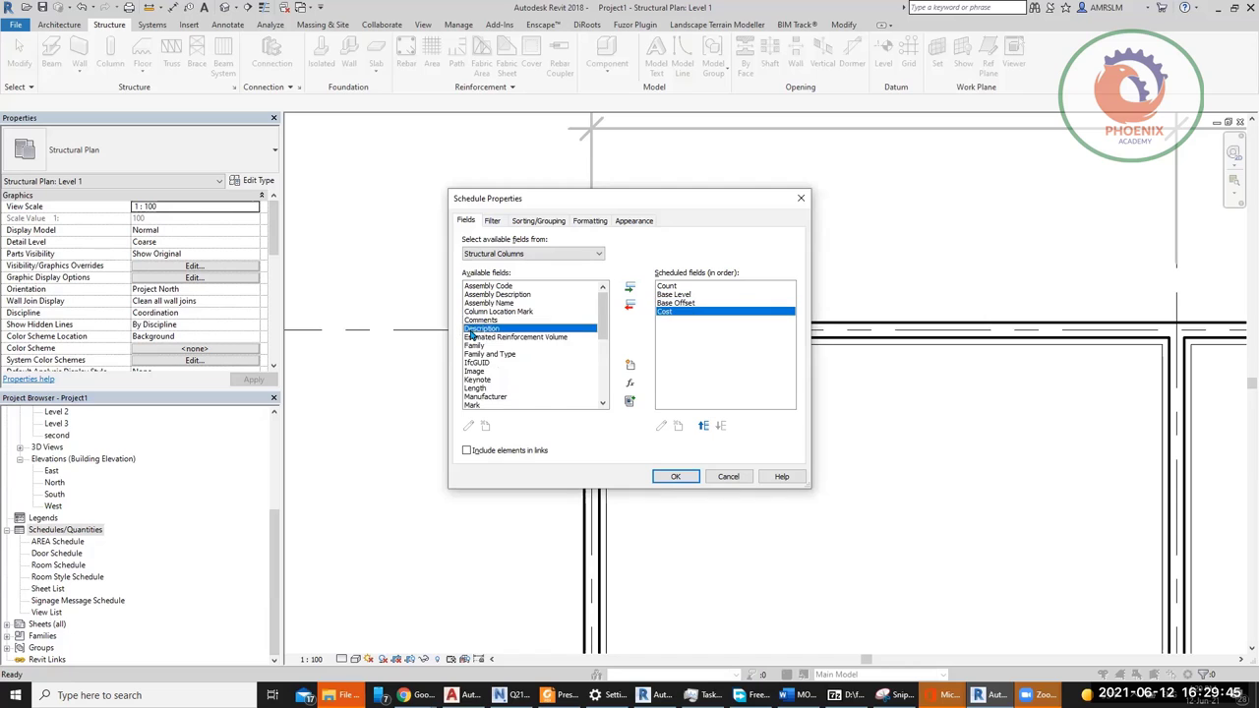
Step: Add the Top Level, Section Shape, Structural Material, Top Offset and Type fields to the schedule
scroll(487, 354, down, 8)
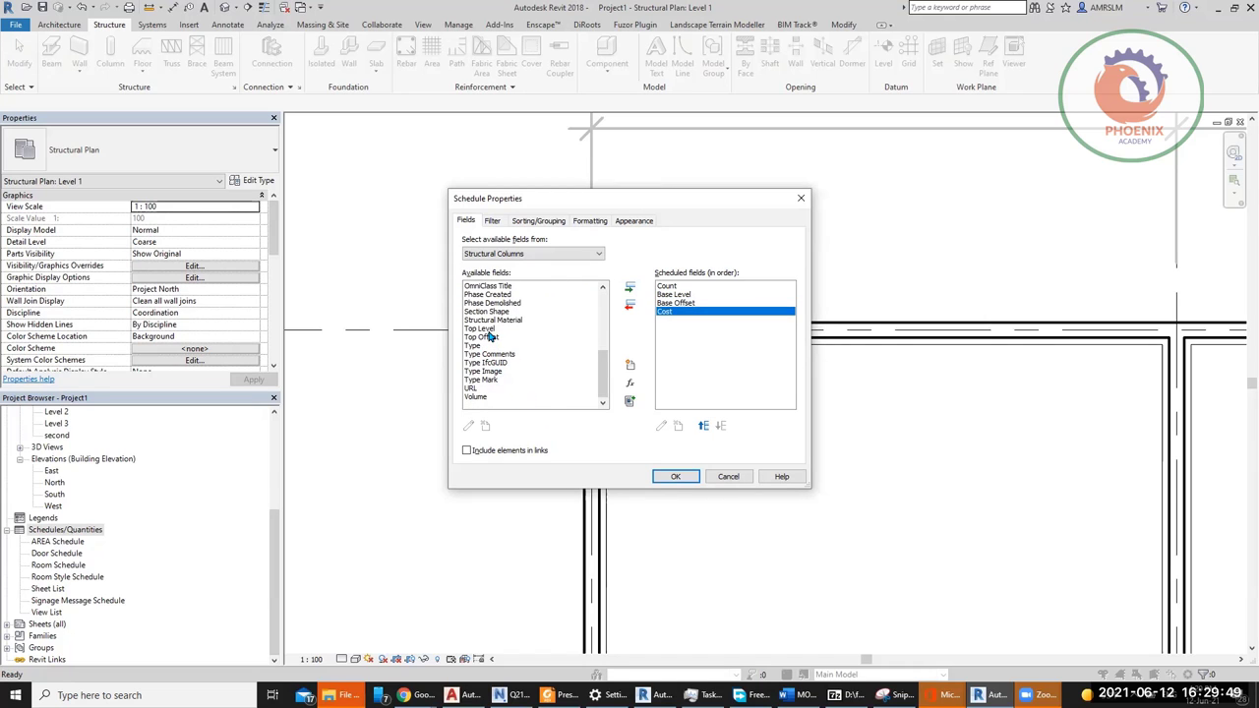
double_click(488, 331)
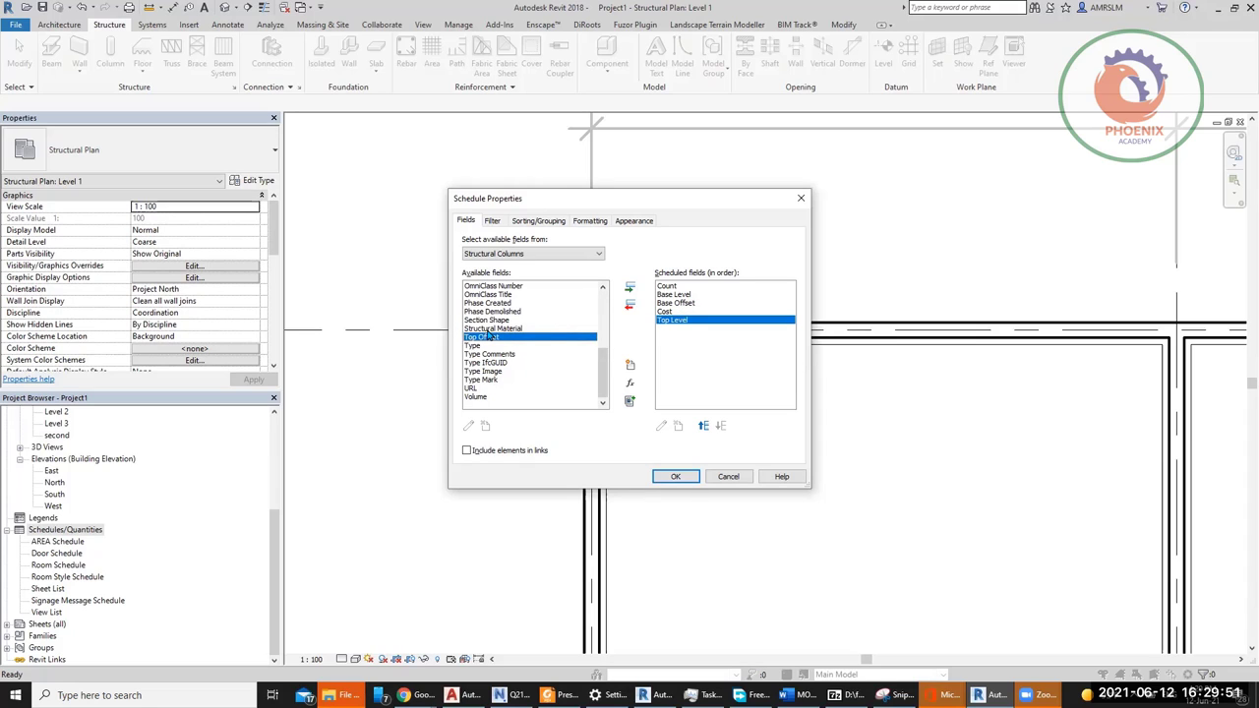
key(Up)
key(Up)
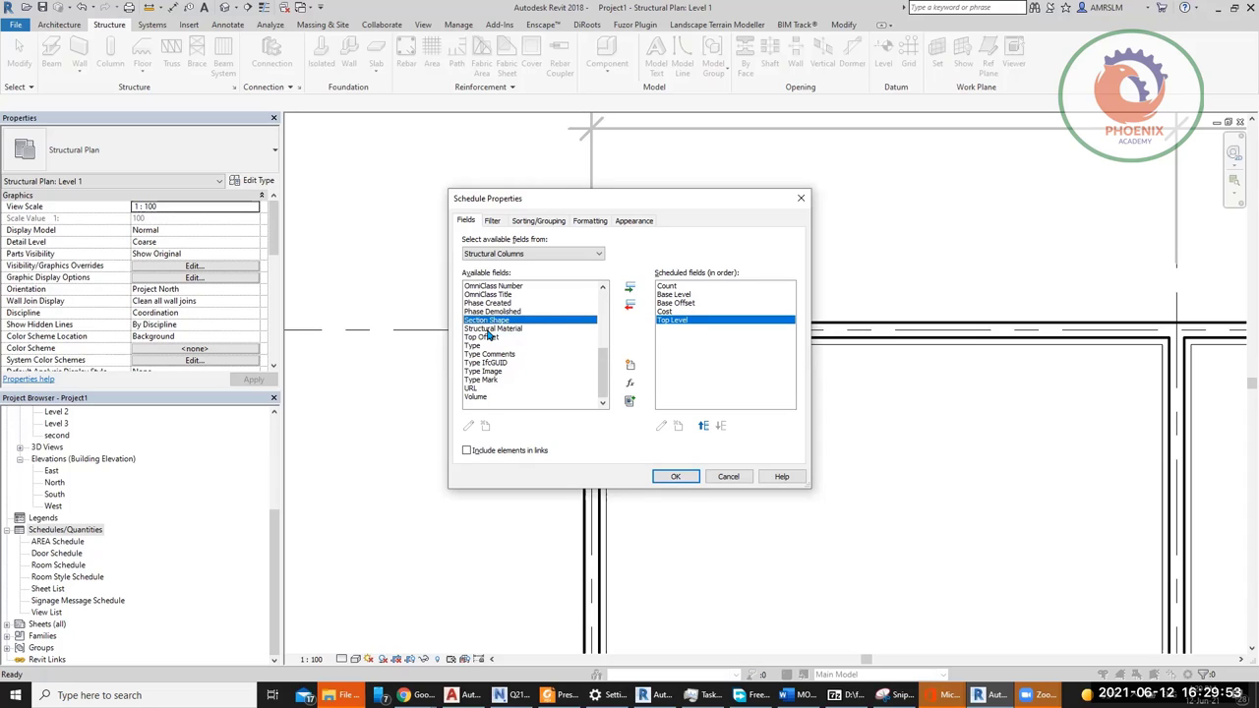
double_click(503, 321)
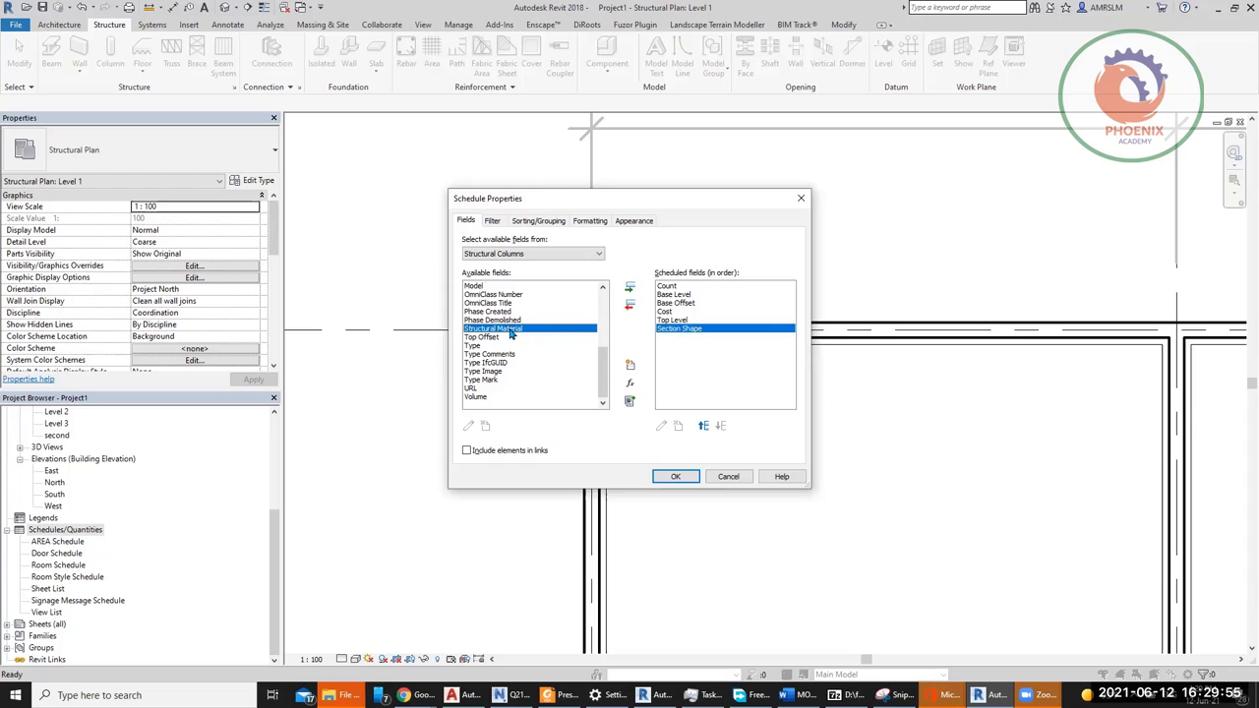
double_click(510, 330)
double_click(489, 339)
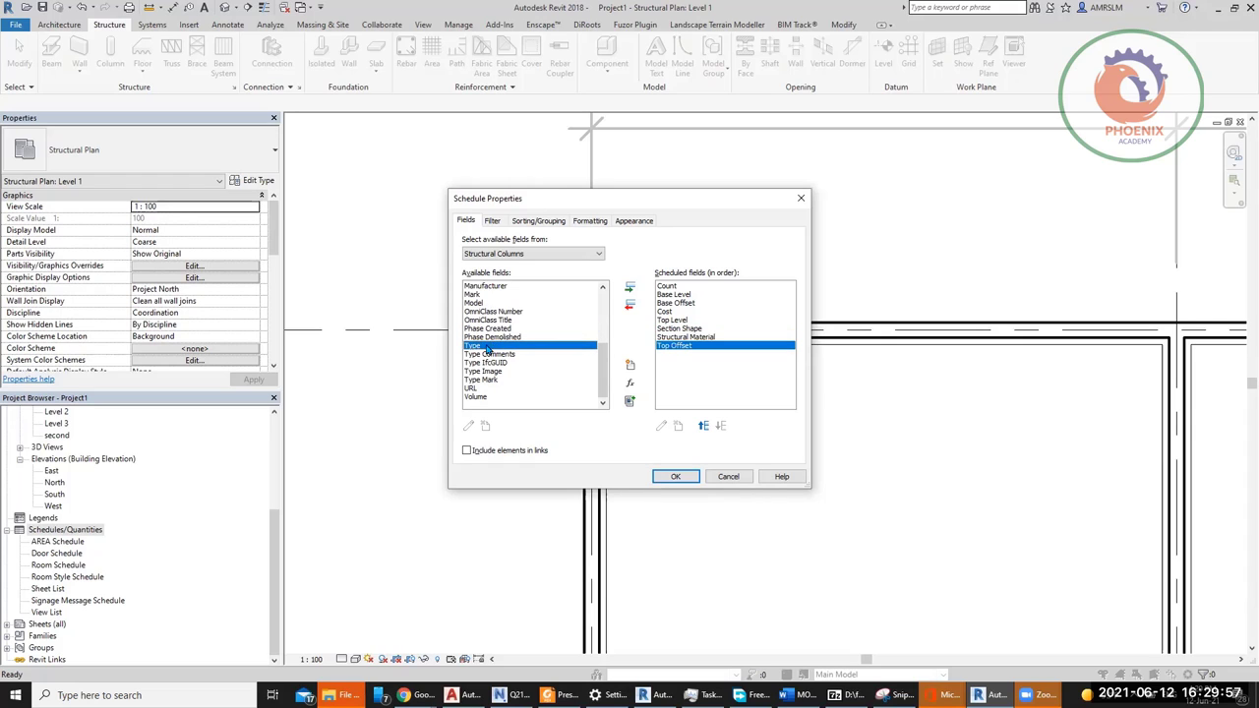
double_click(488, 346)
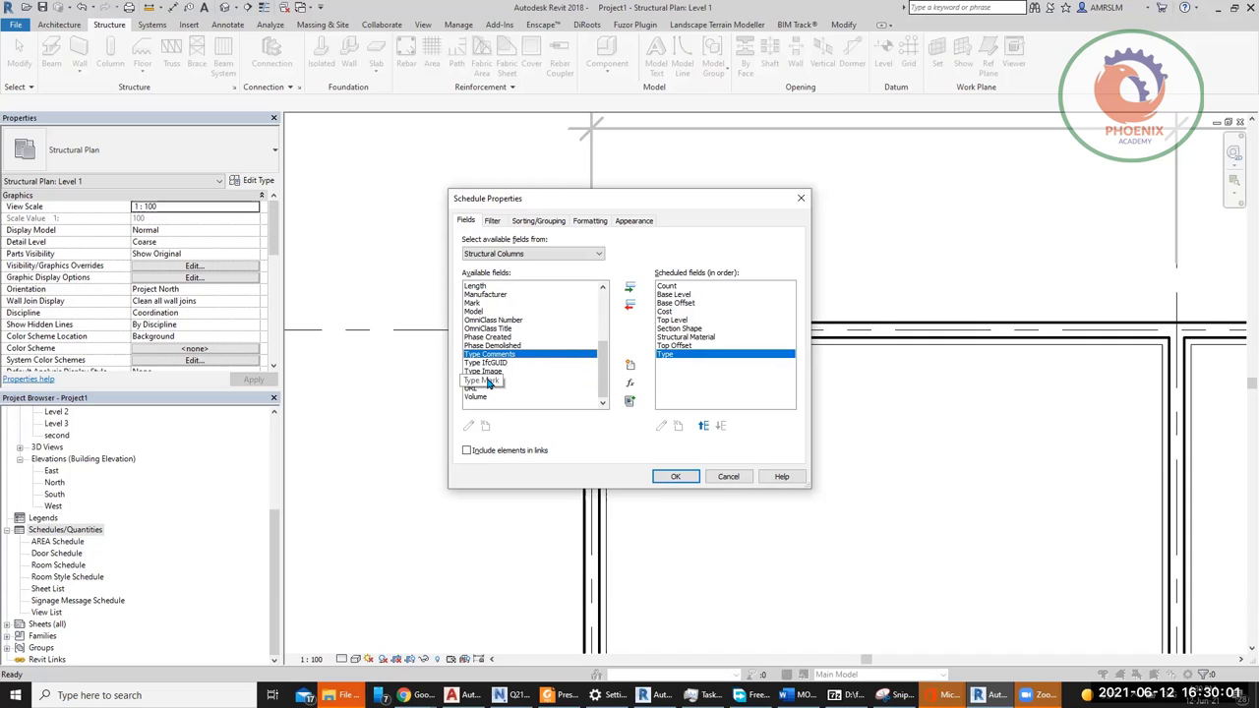
Step: Add the Base Release and Phase Created fields from the Analytical group to the schedule
scroll(553, 357, up, 4)
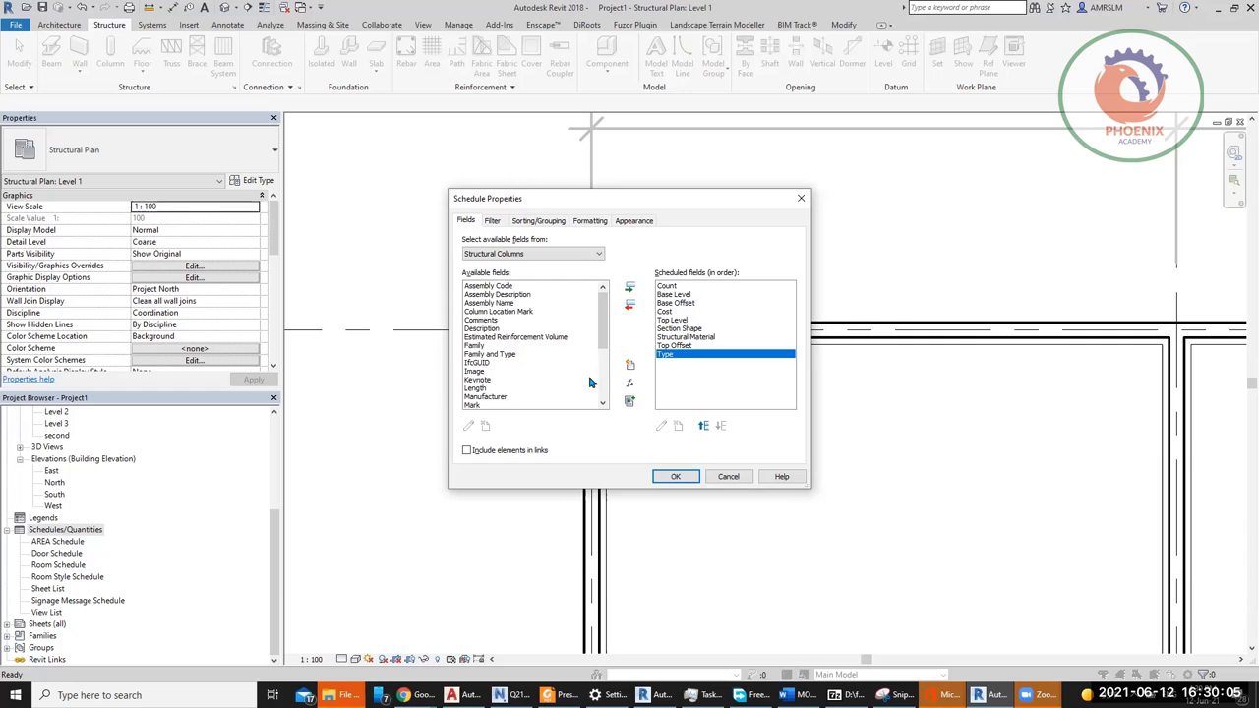
scroll(578, 376, down, 4)
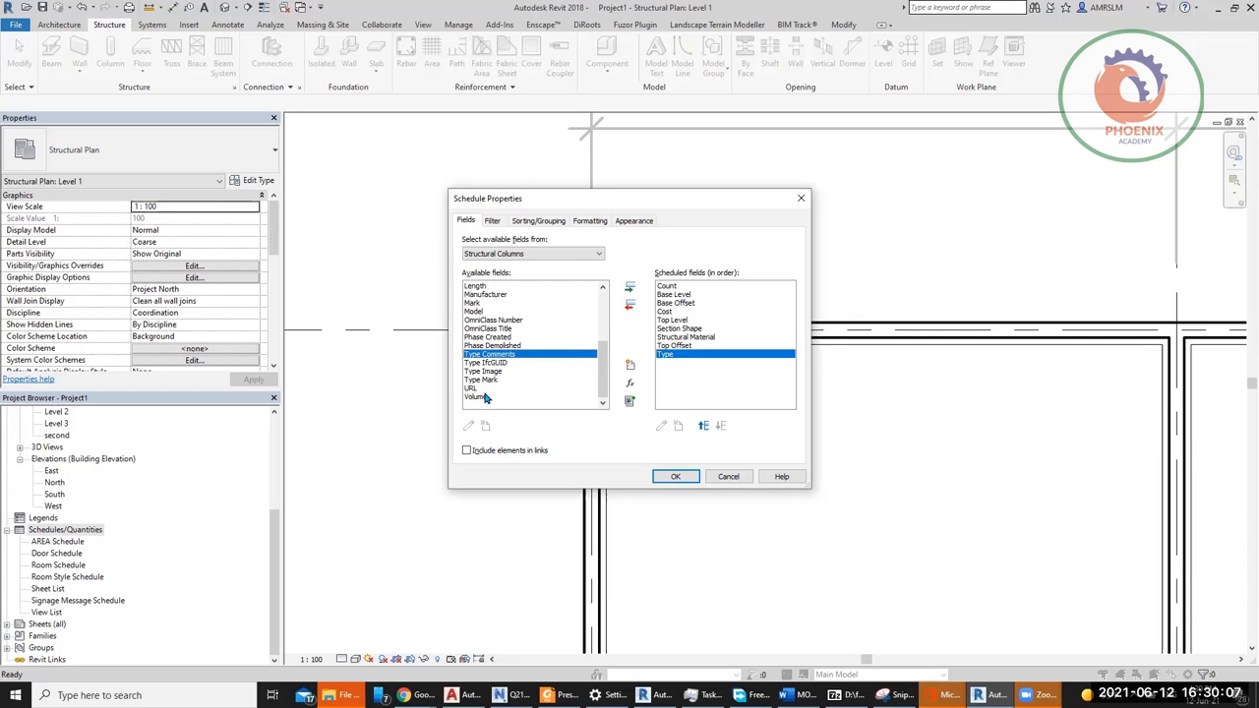
click(524, 255)
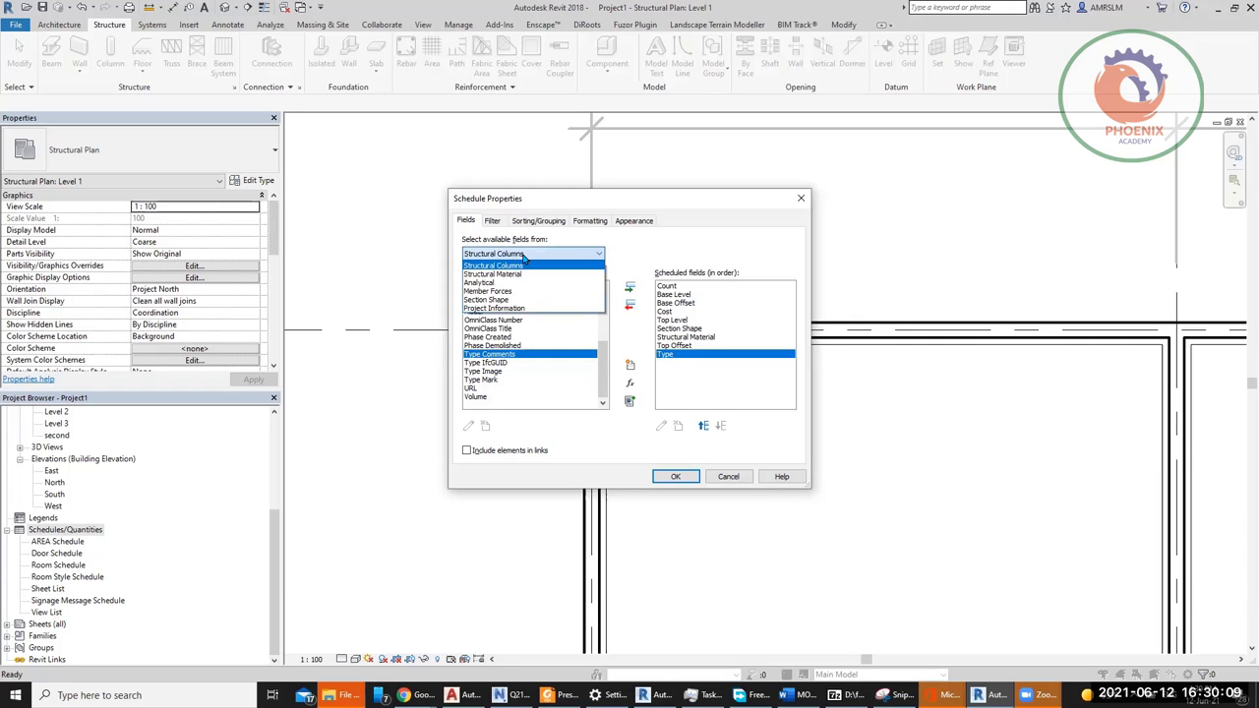
click(521, 257)
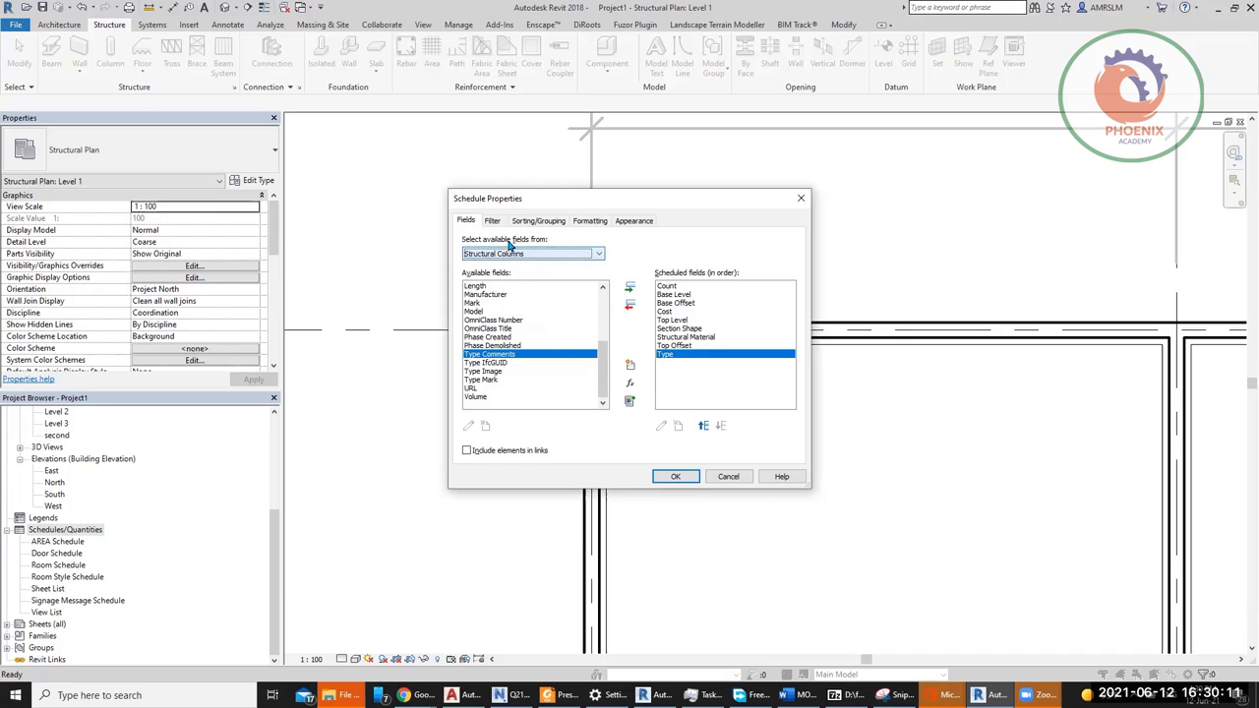
click(533, 255)
click(534, 270)
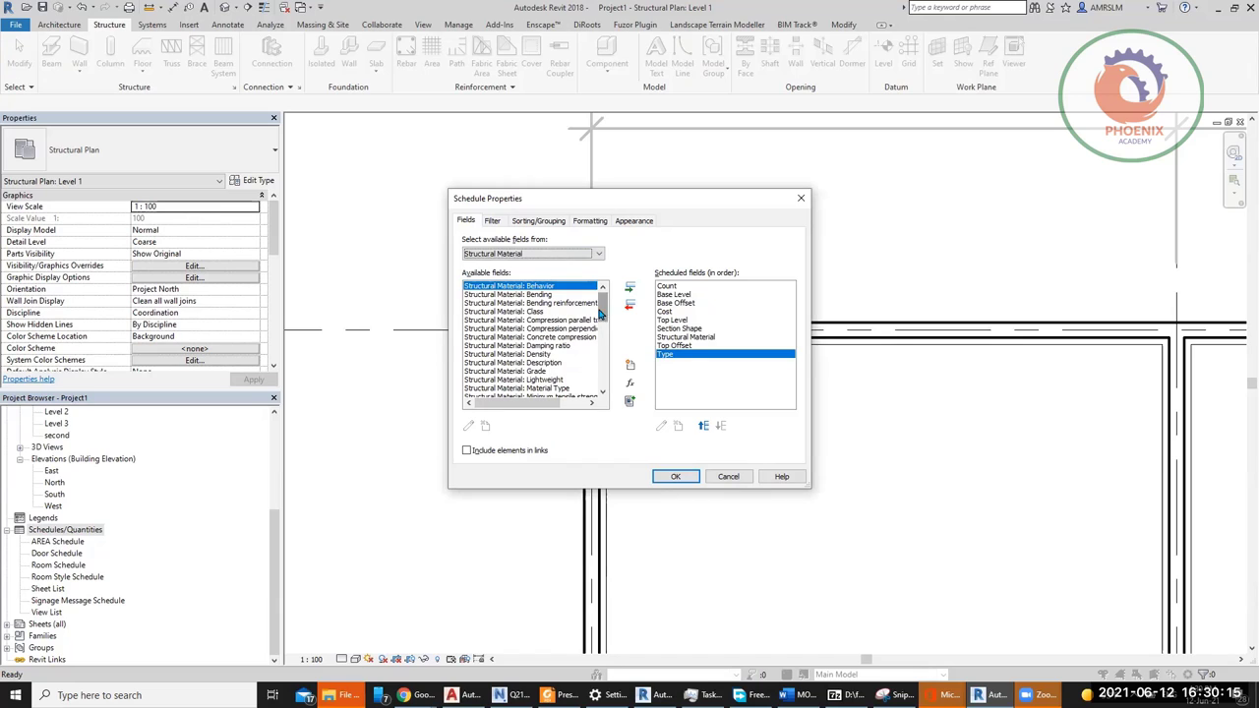
click(558, 254)
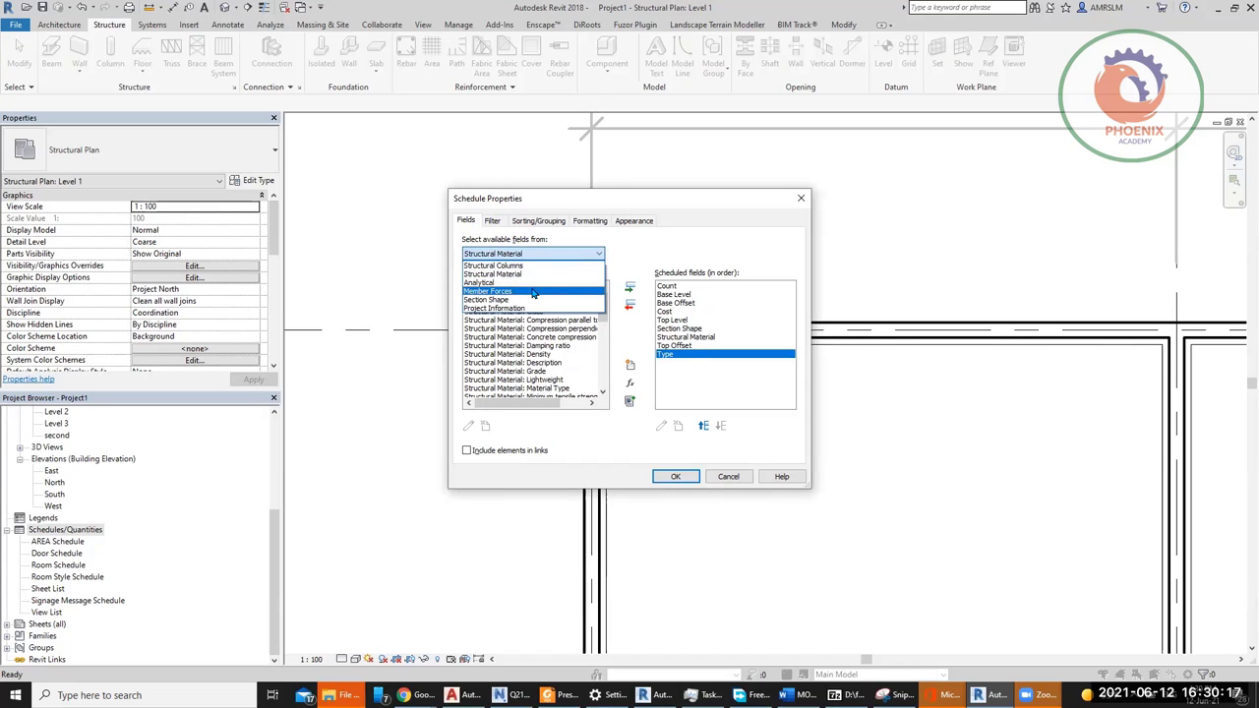
click(526, 283)
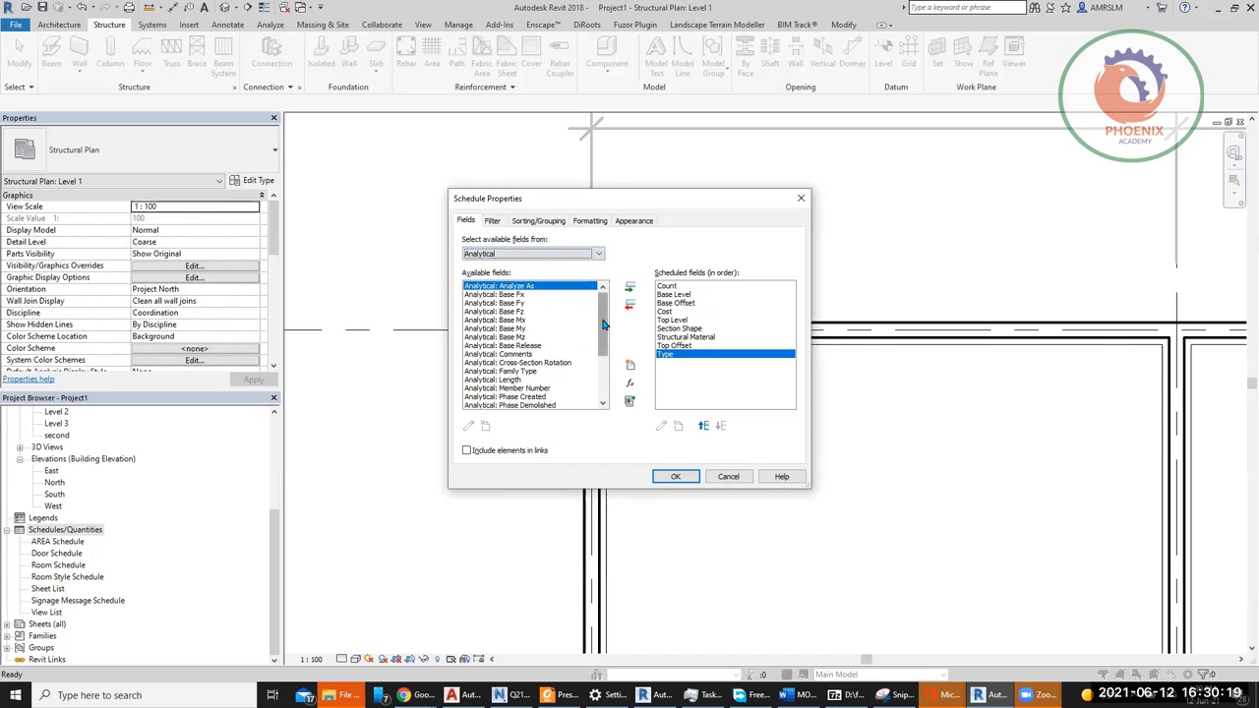
double_click(531, 346)
scroll(531, 349, down, 3)
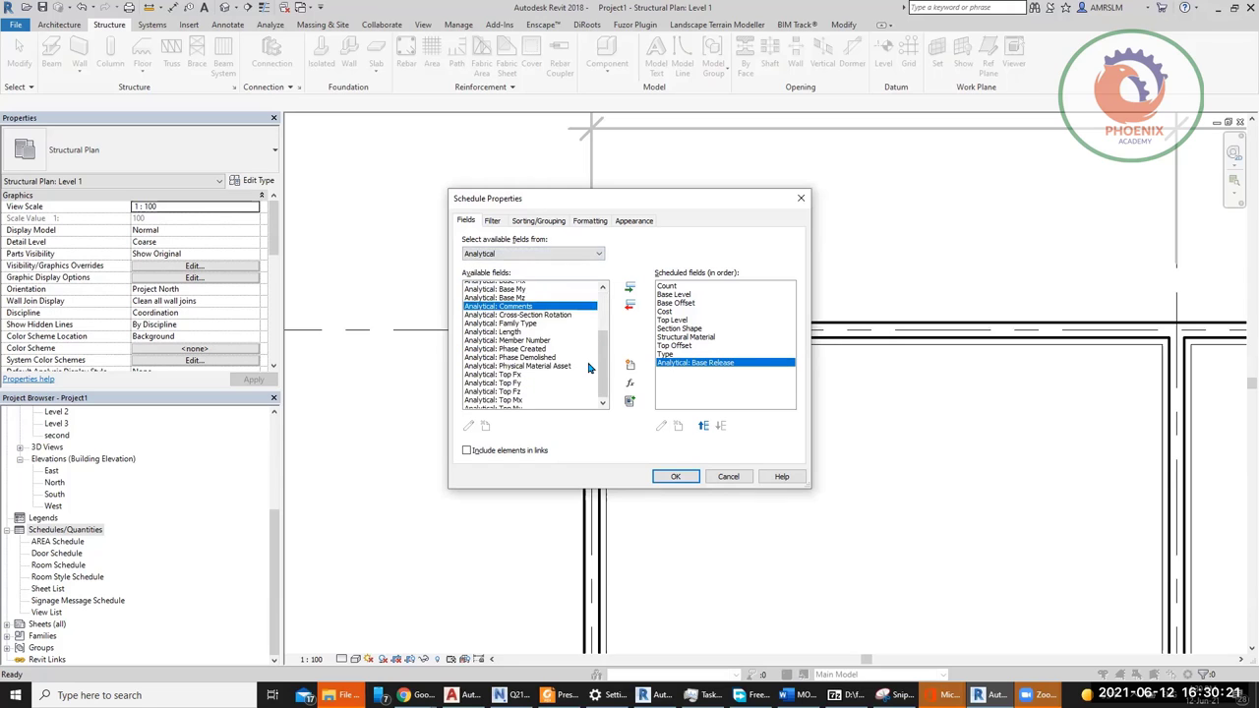
double_click(533, 319)
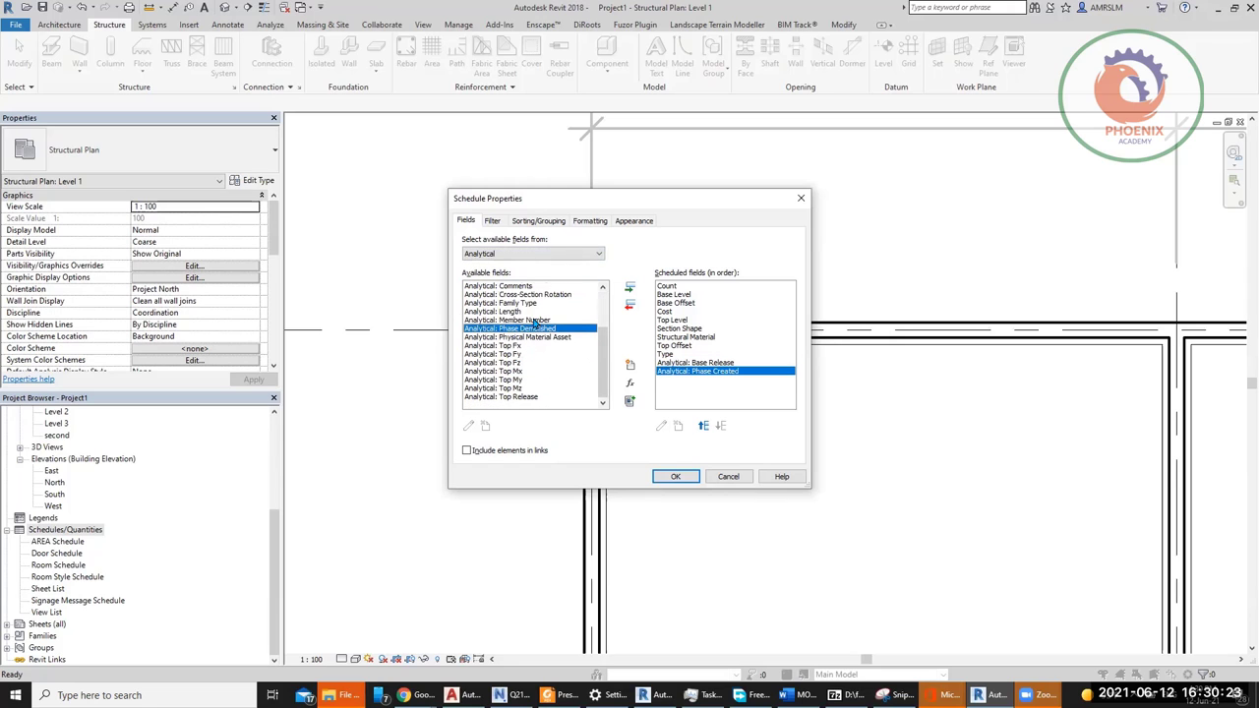
Step: Show the available Section Shape fields, leave elements in links excluded, and create the structural column schedule
click(534, 254)
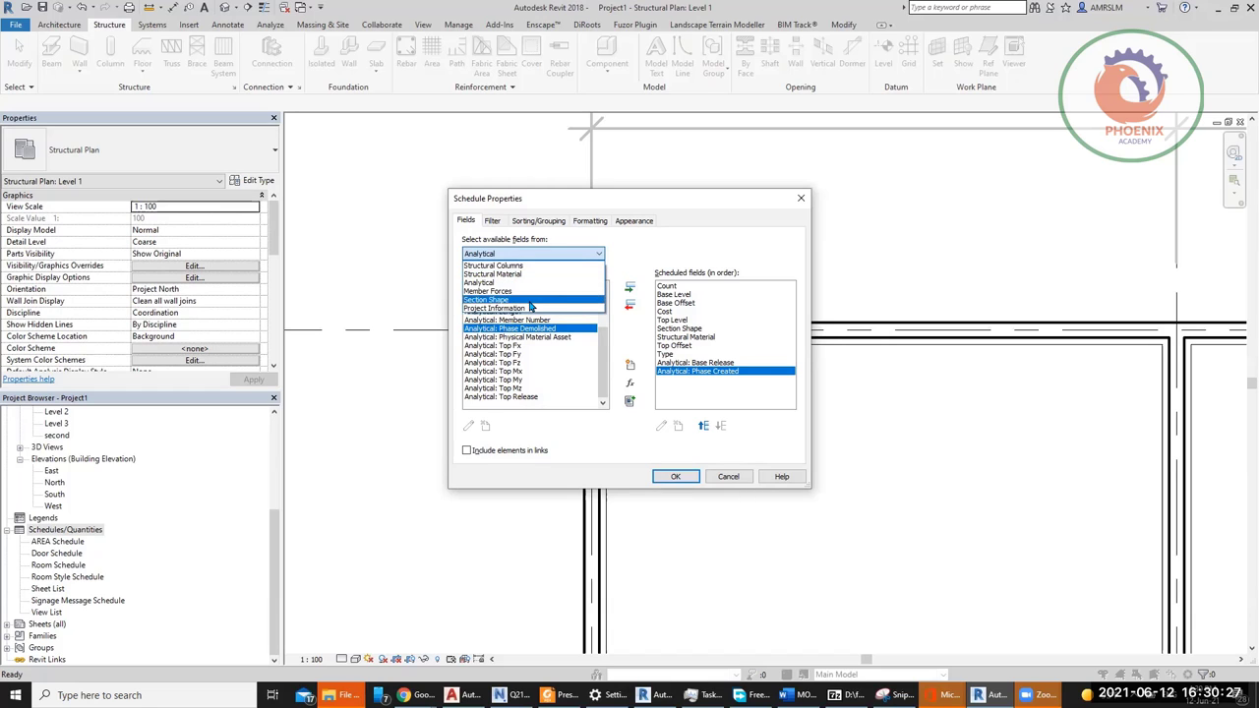
click(507, 299)
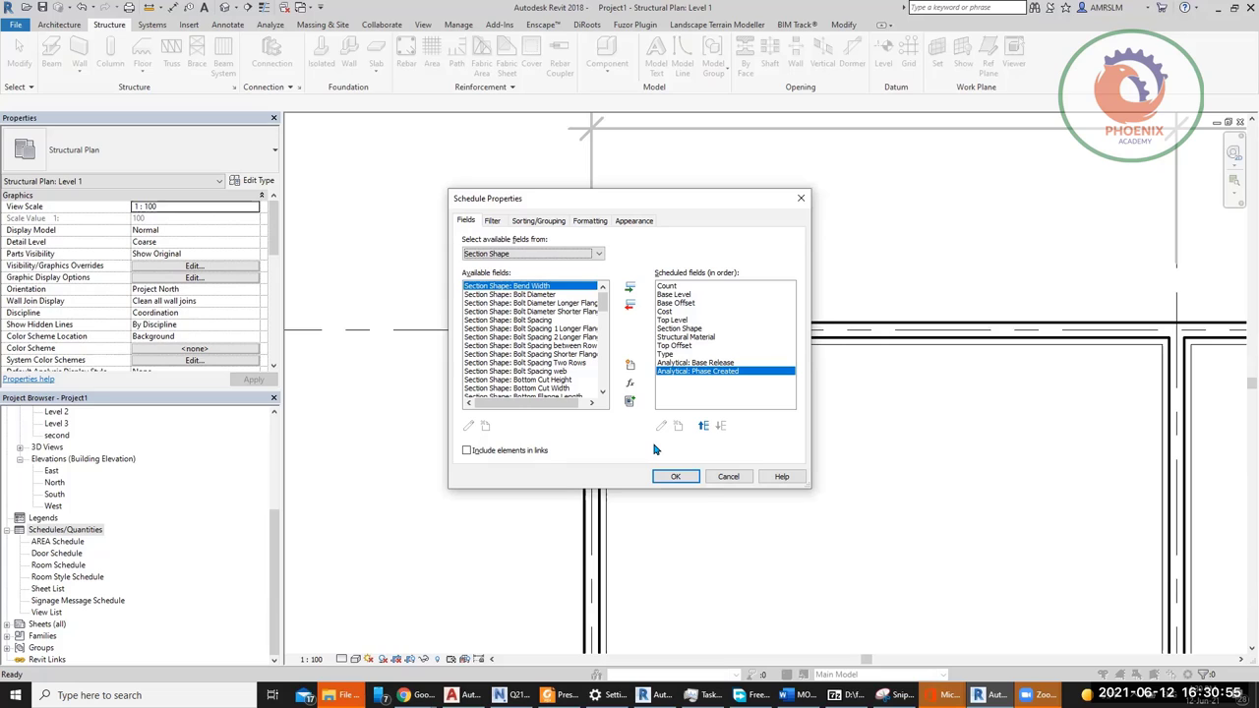
click(518, 452)
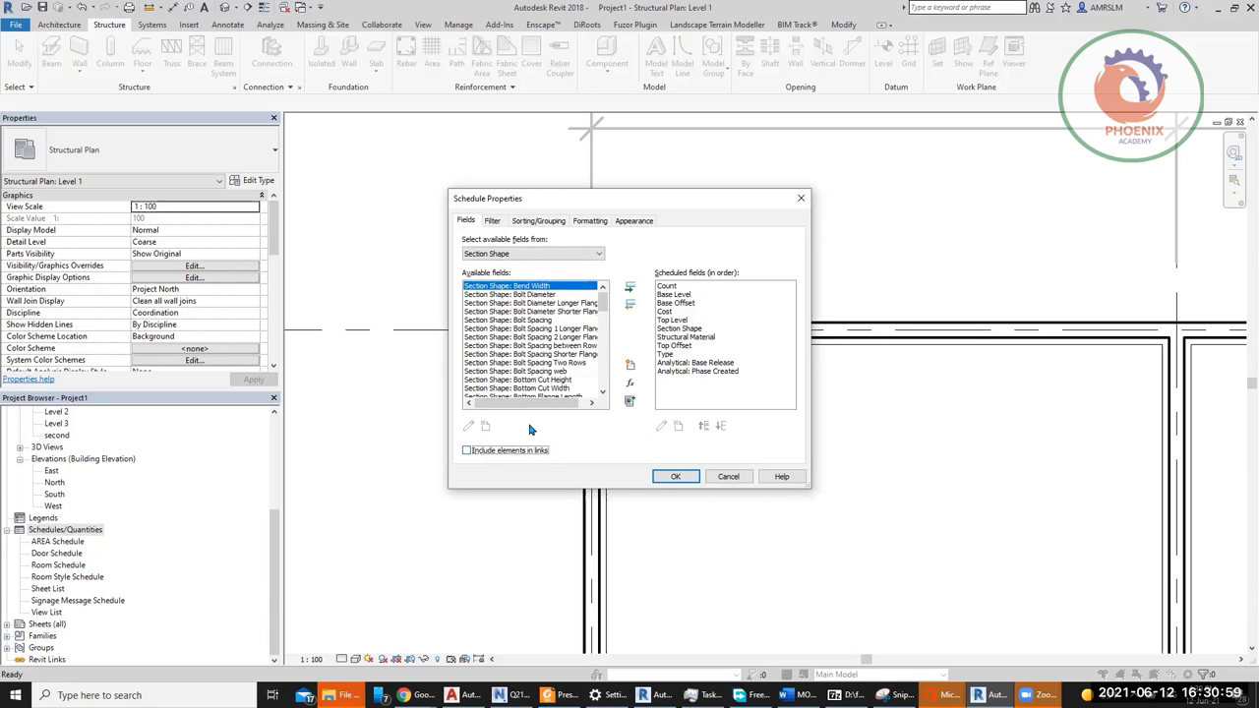
click(673, 477)
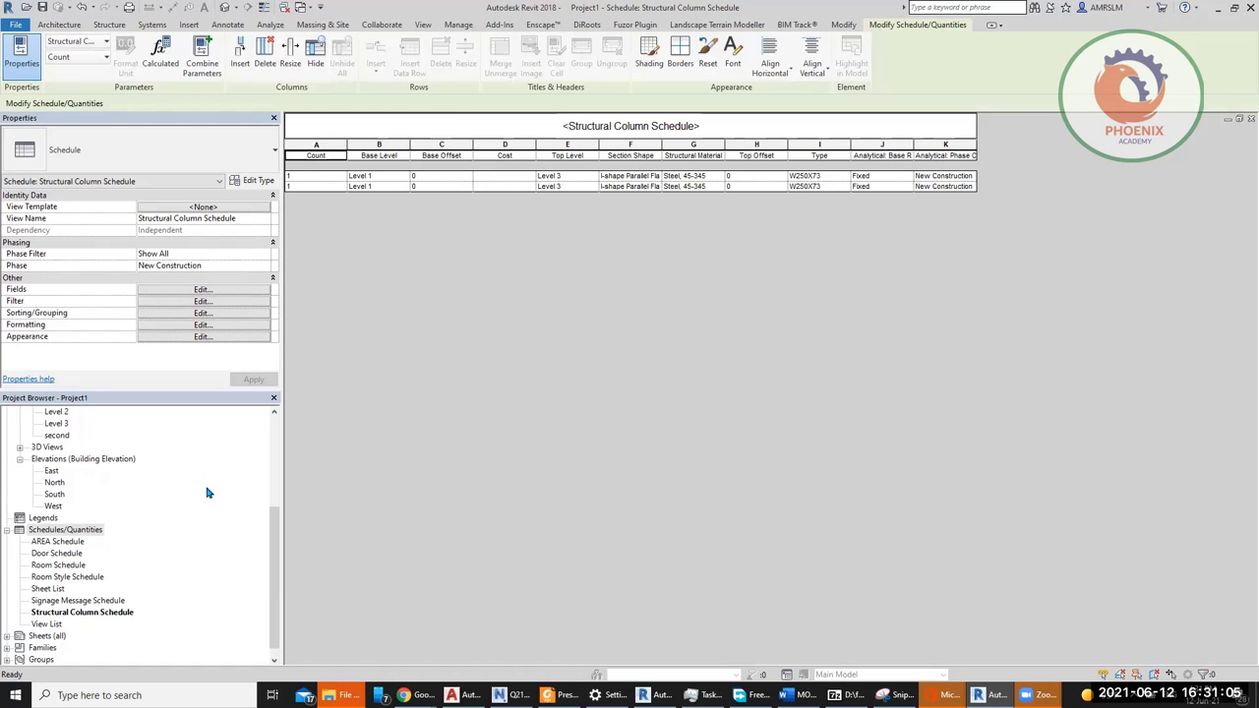
Step: From the Level 1 structural plan, start placing a structural column and browse the US Metric library to the Concrete structural column families
scroll(157, 443, up, 5)
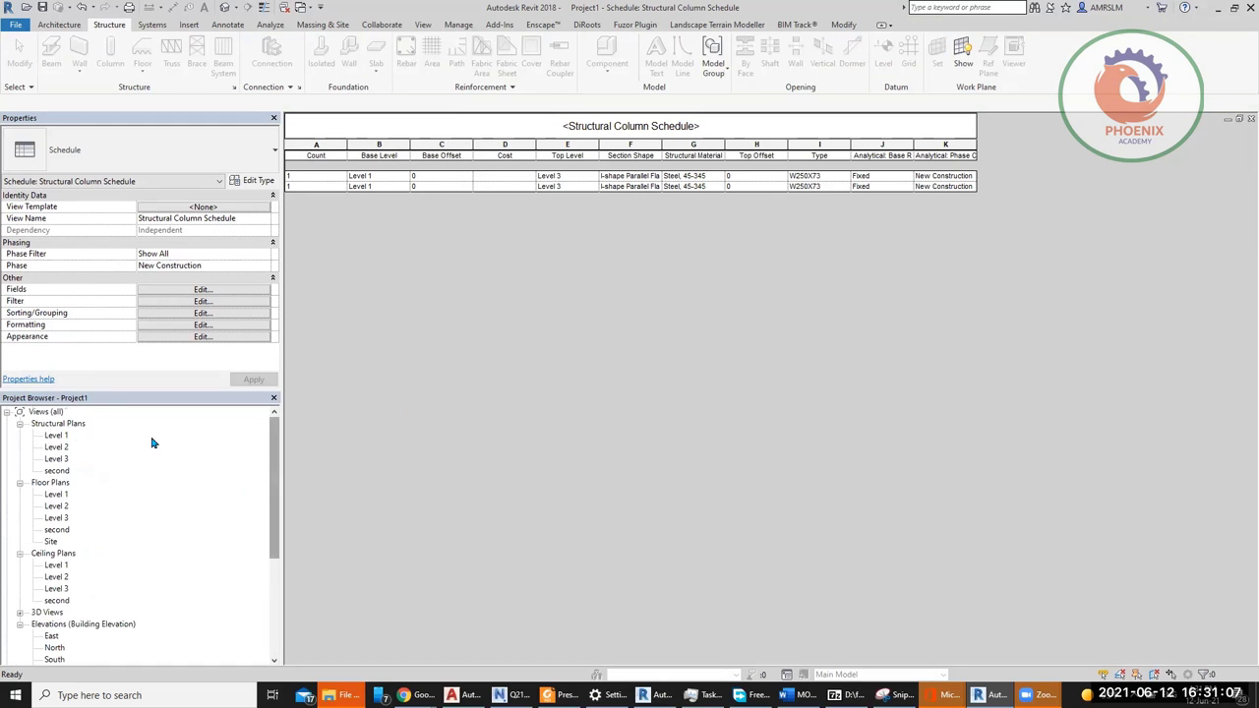
double_click(57, 434)
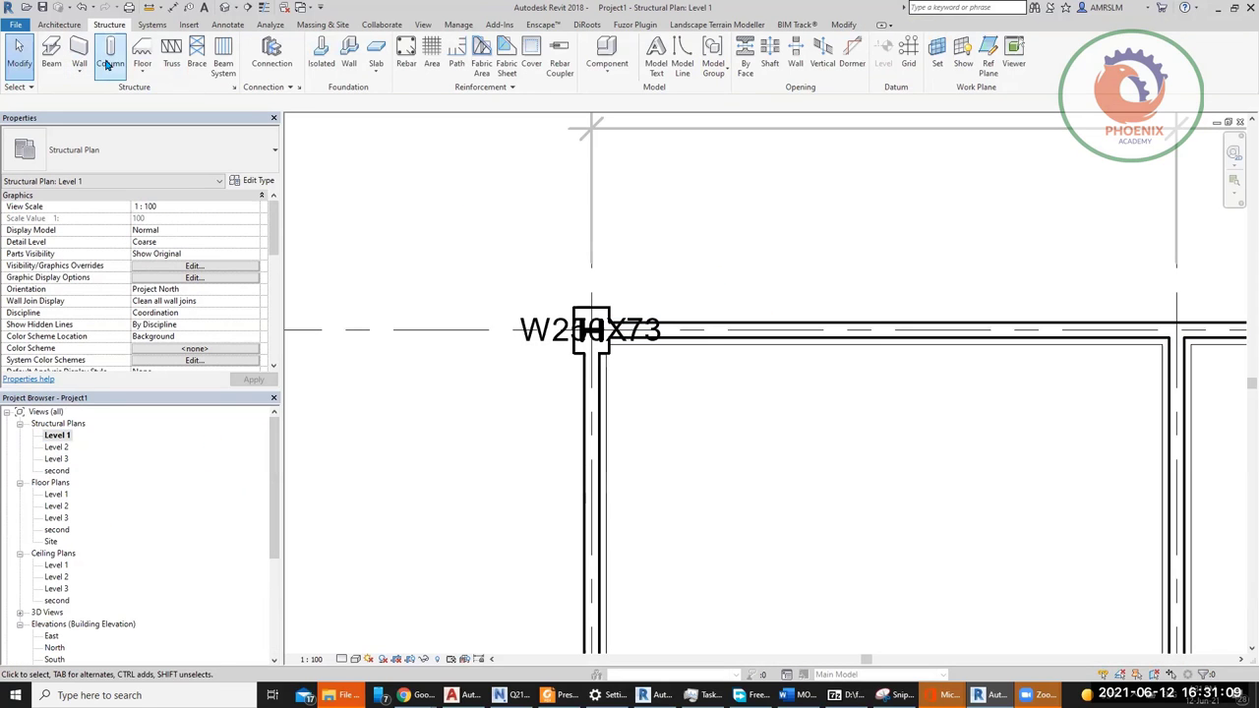
click(110, 54)
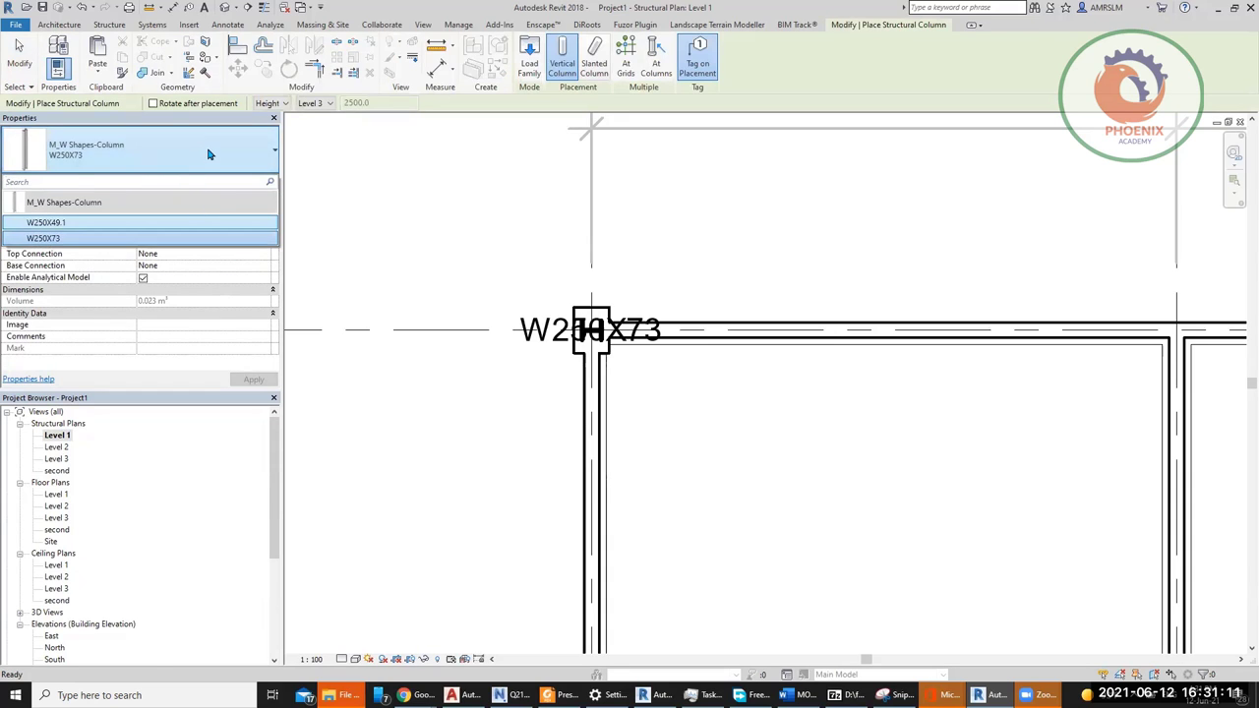
click(529, 54)
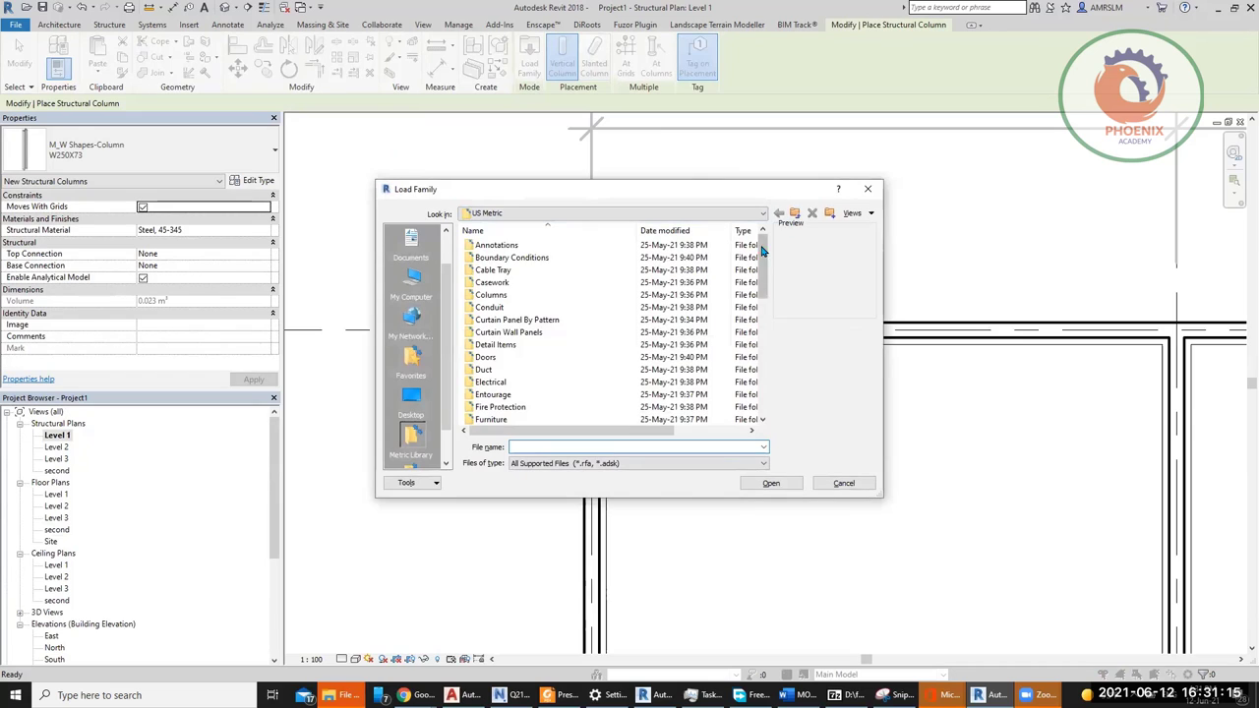
drag(763, 266, 759, 388)
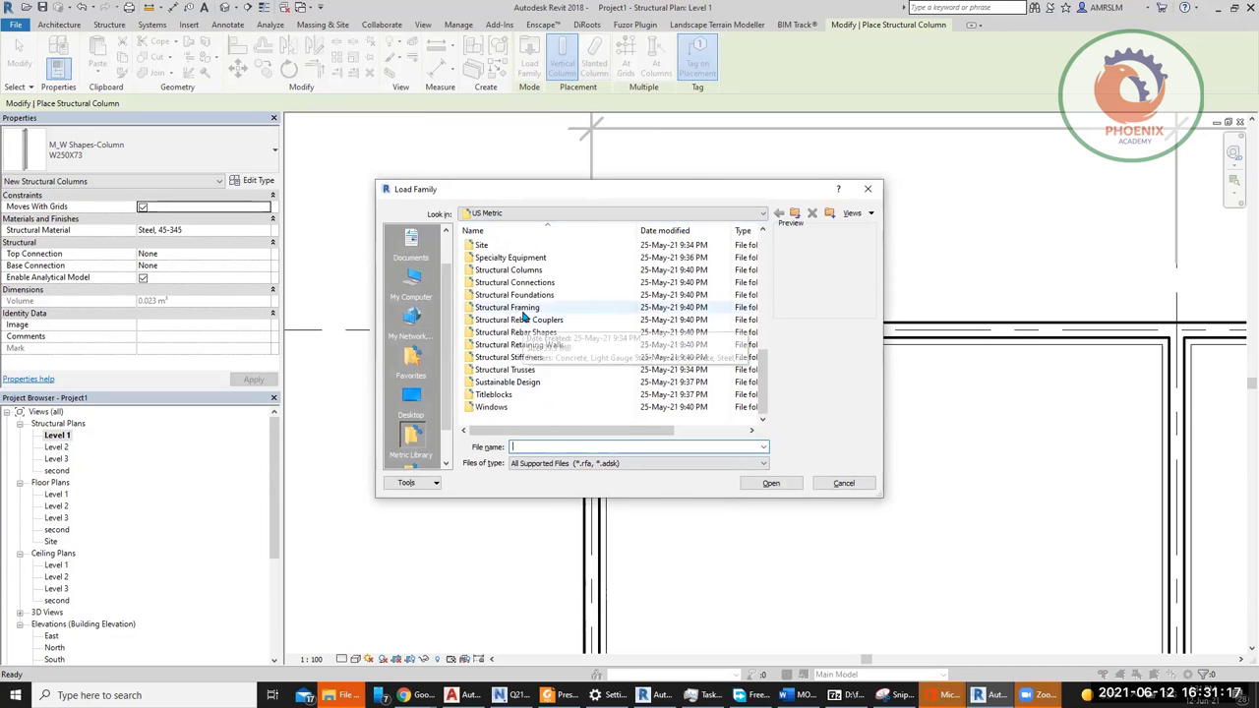
double_click(519, 269)
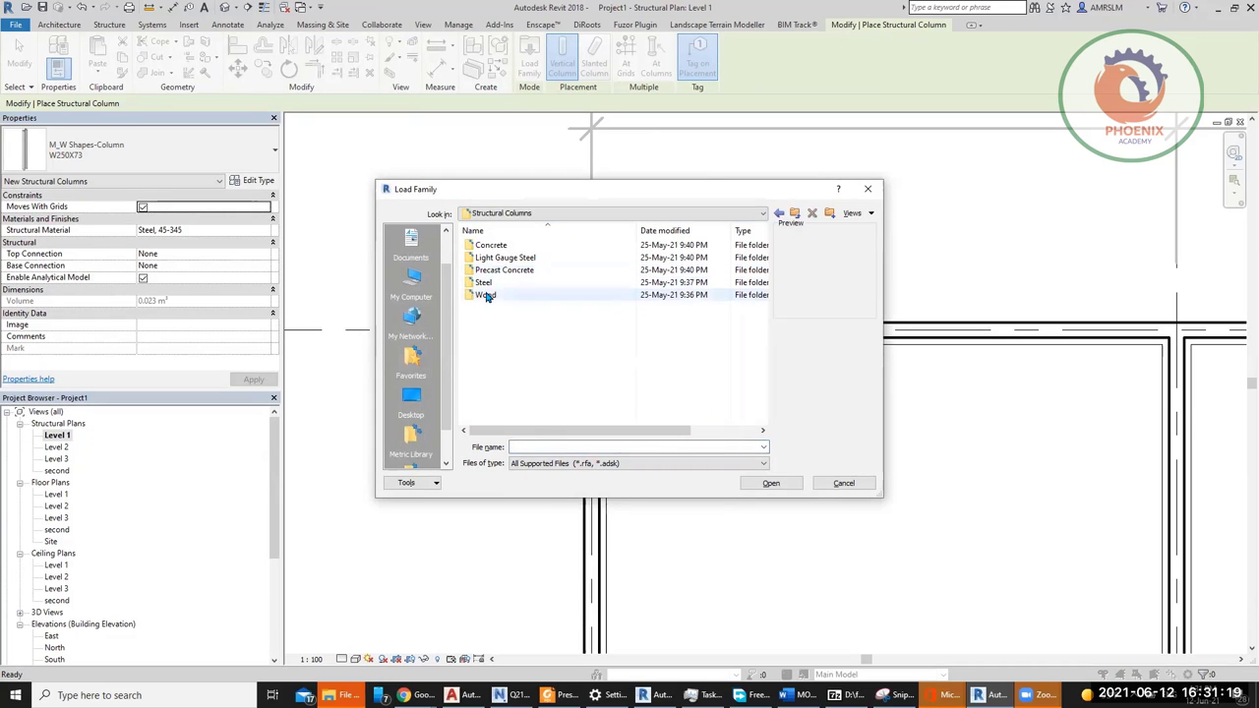
double_click(490, 245)
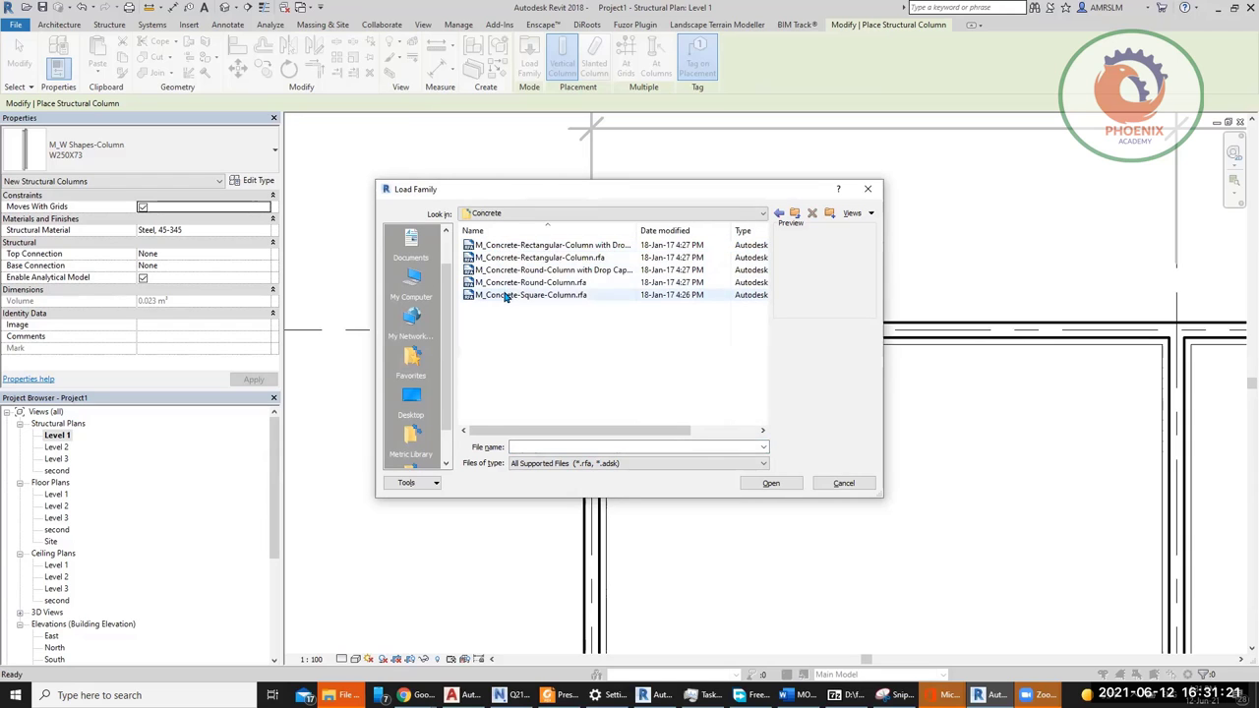
Step: Preview the square and rectangular concrete columns, and load the M_Concrete-Rectangular-Column with Drop Caps family
click(576, 295)
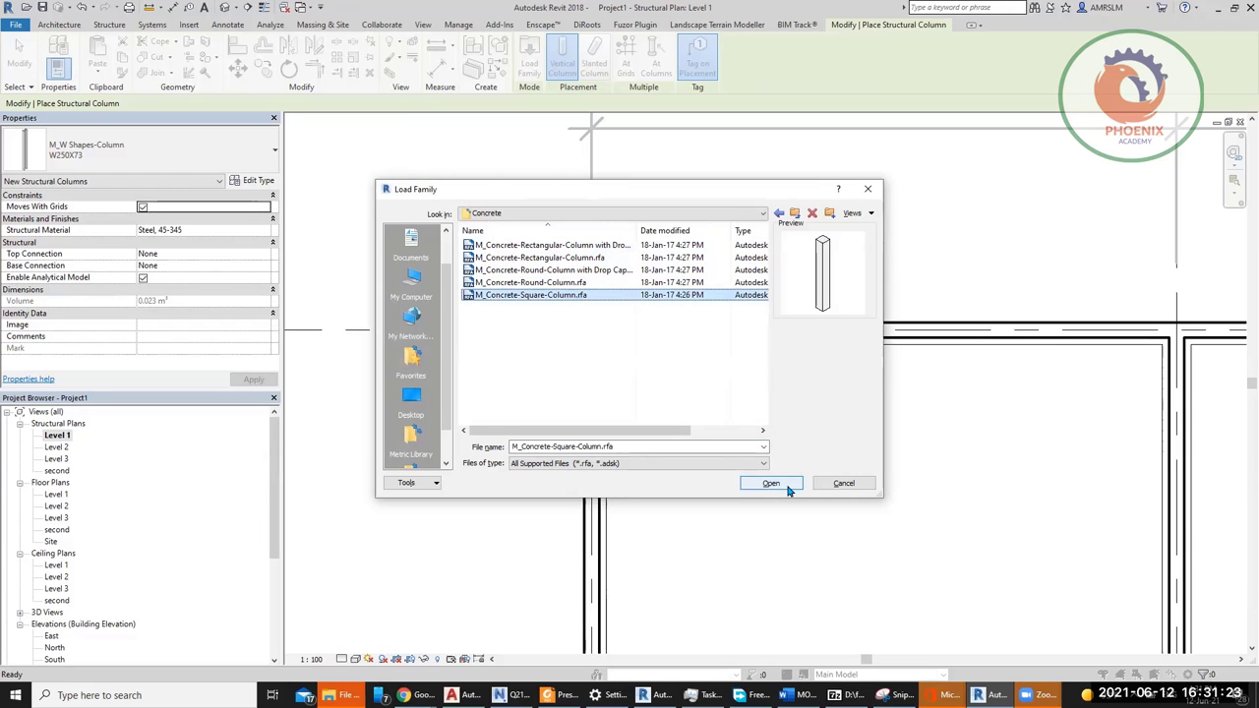
click(578, 257)
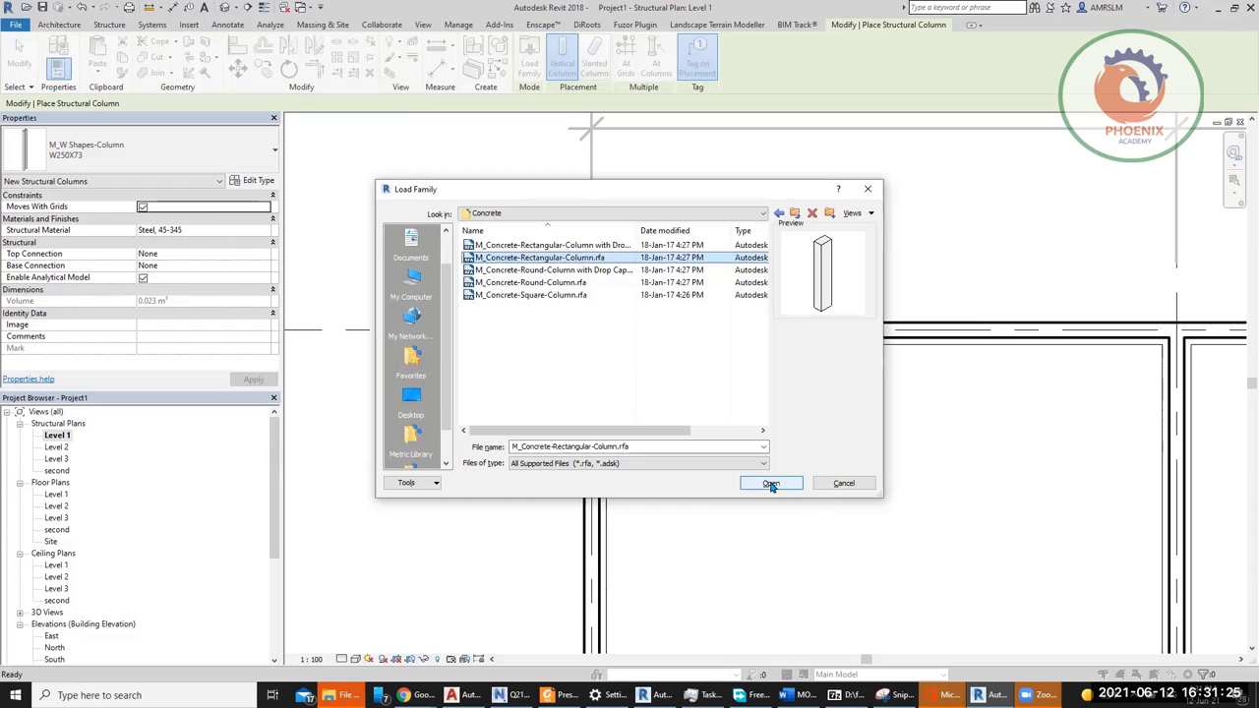
drag(637, 230, 665, 230)
click(634, 246)
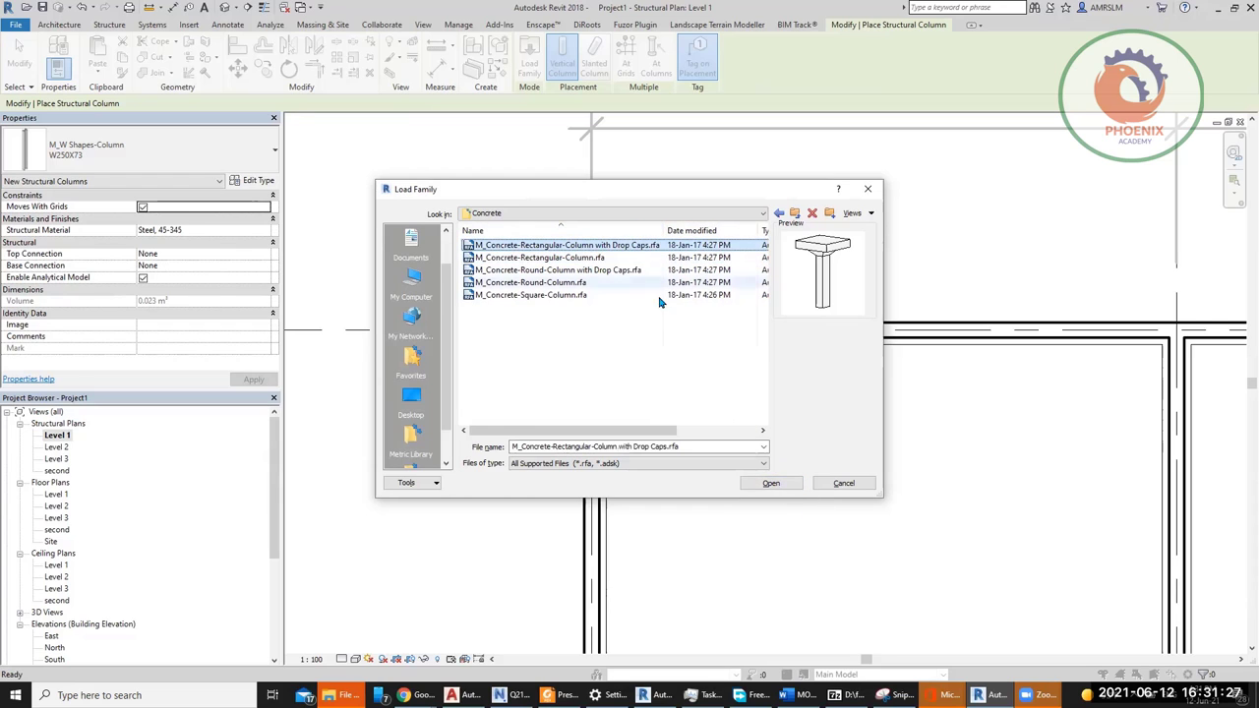
click(771, 483)
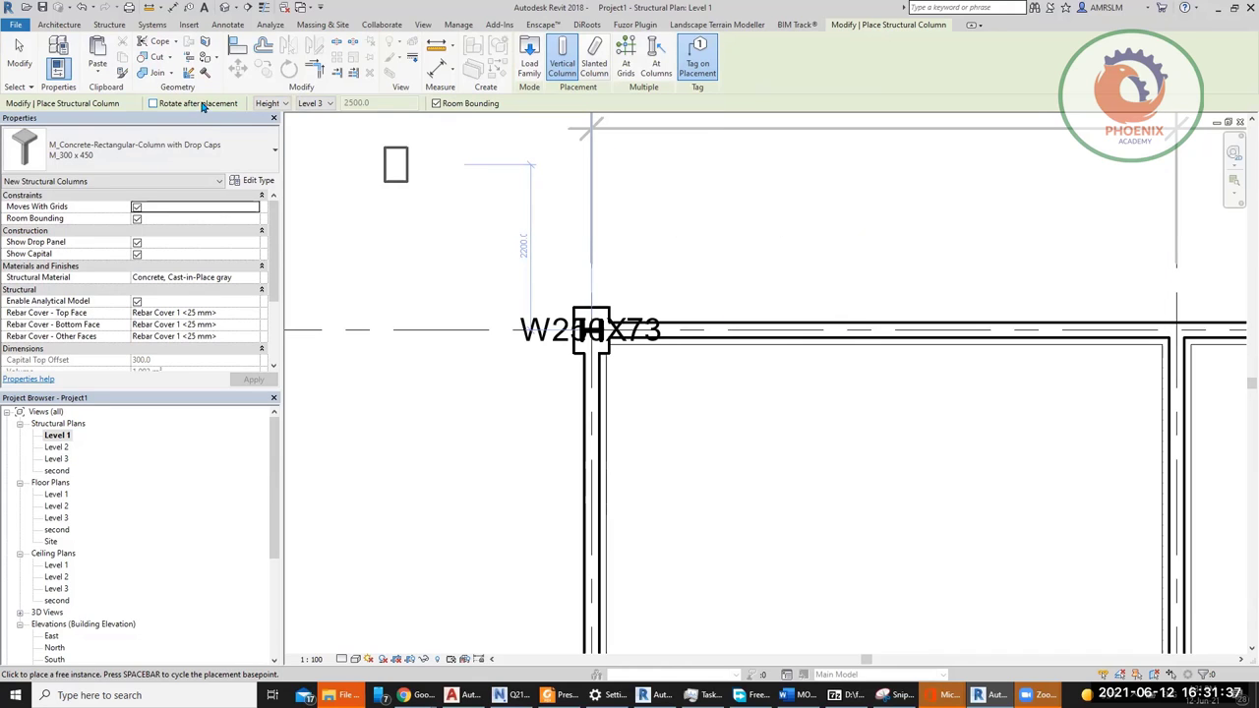
Step: Place an M_300 x 450 column with rotation after placement, about 1500 mm outside grid A and 2930 mm from grid 1, turned 90 degrees
click(201, 106)
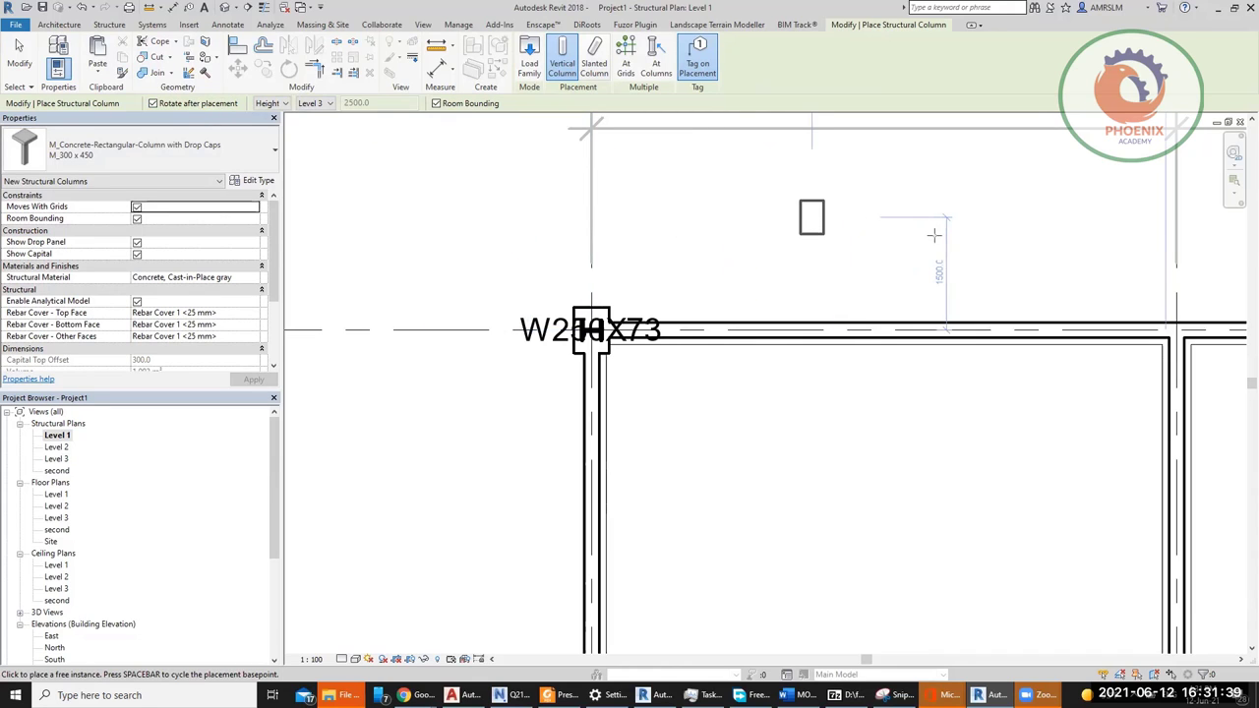
click(811, 217)
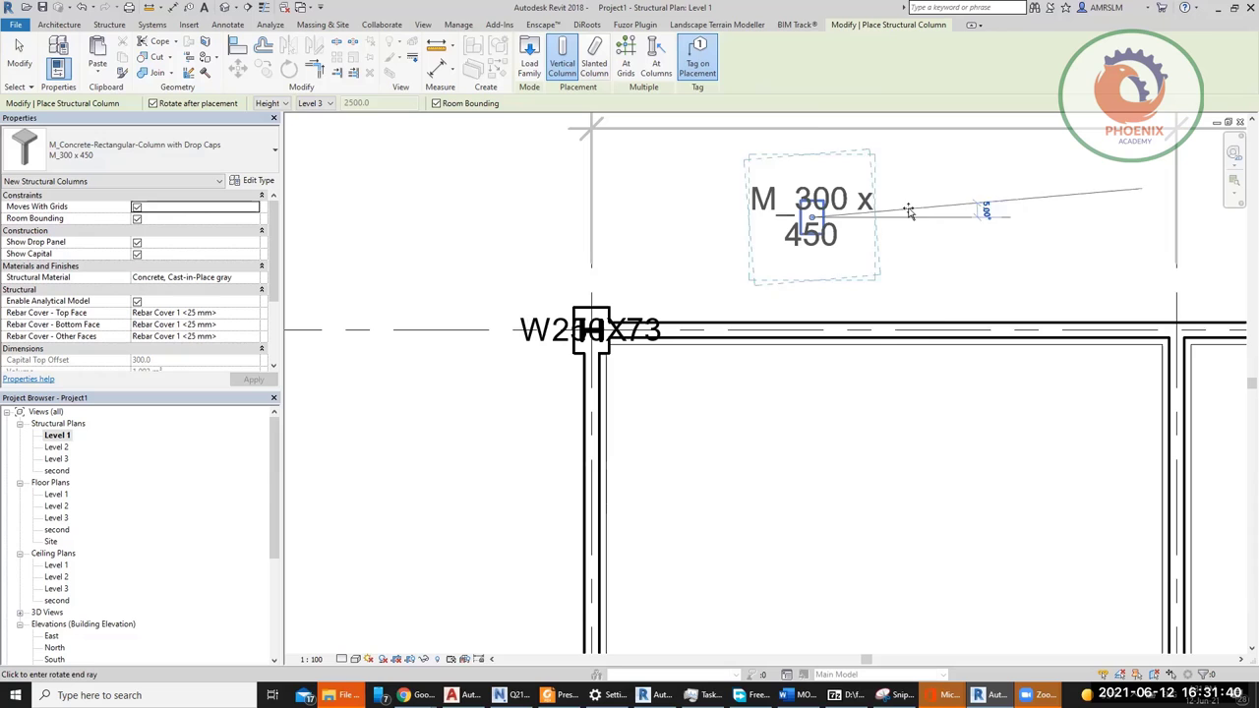
click(816, 305)
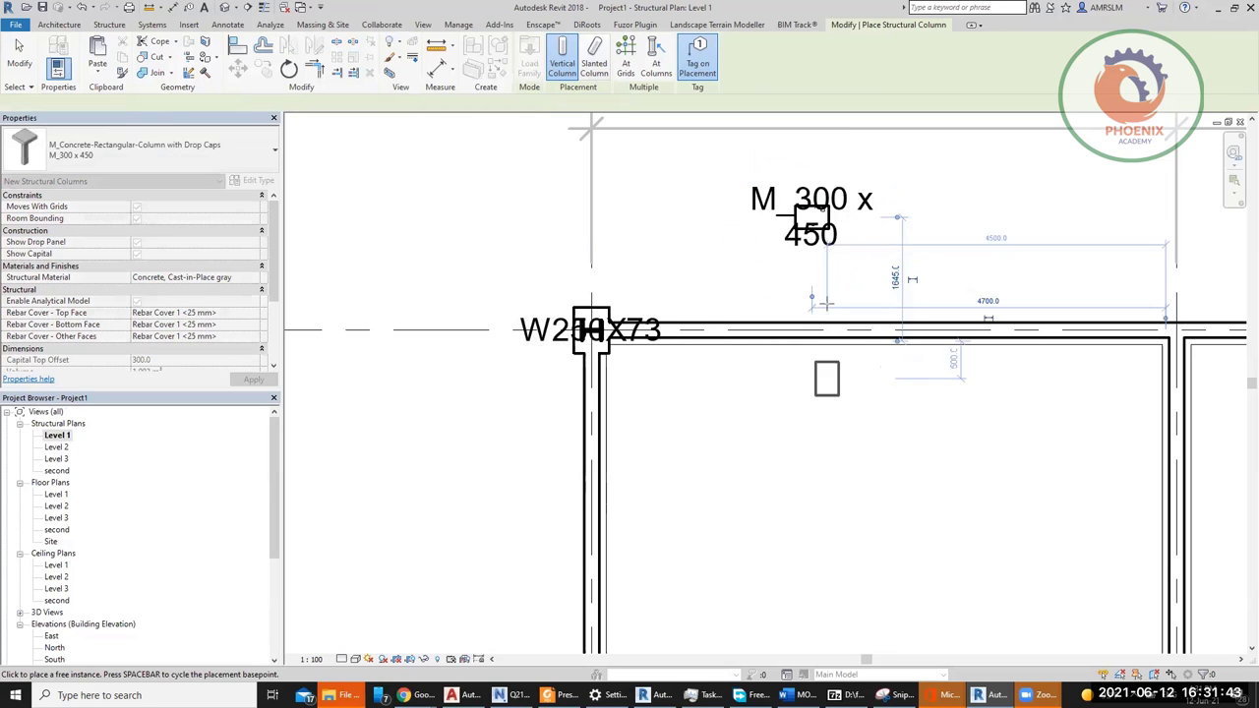
right_click(728, 254)
right_click(699, 255)
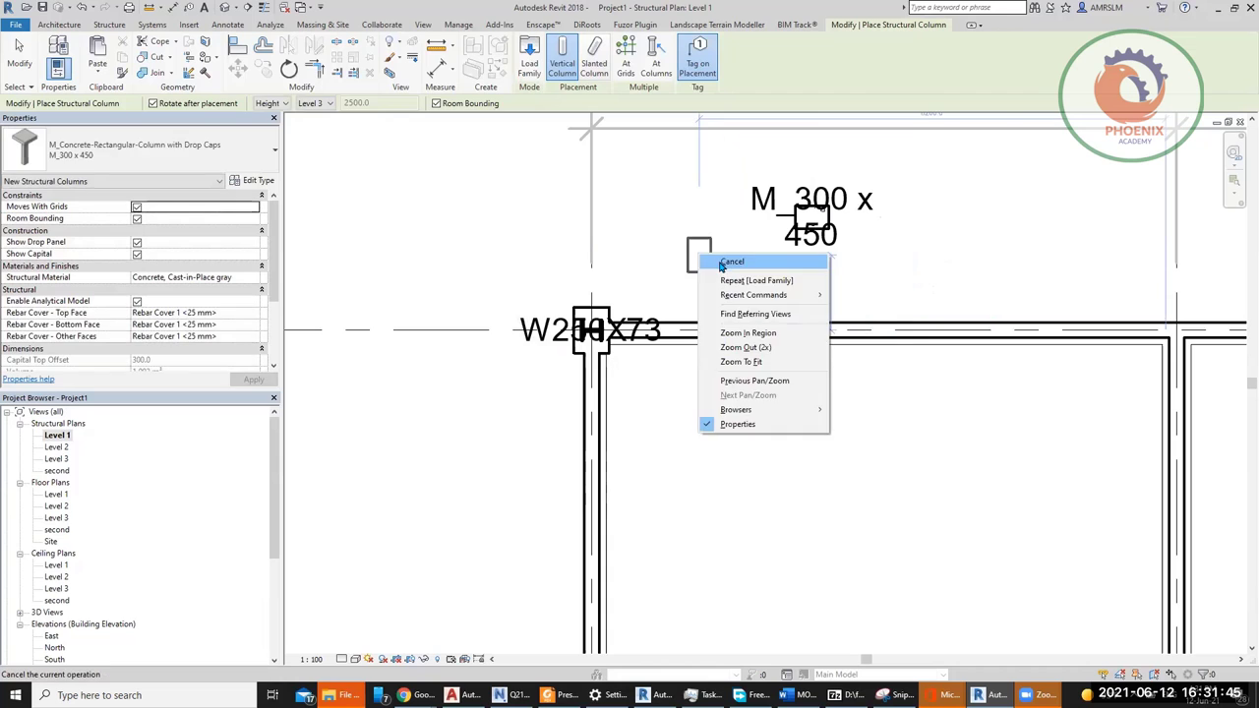
click(726, 263)
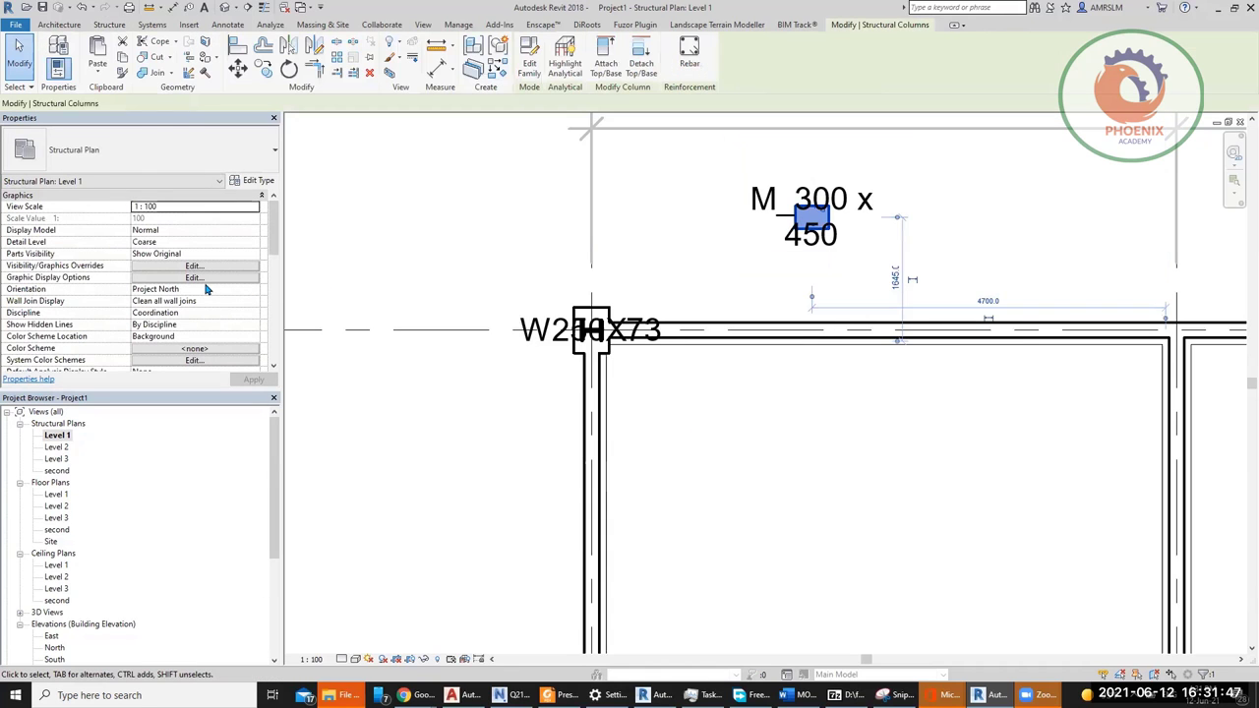
Step: Examine the placed concrete column's properties and the W250X73 steel columns on grids A and B
drag(275, 221, 275, 264)
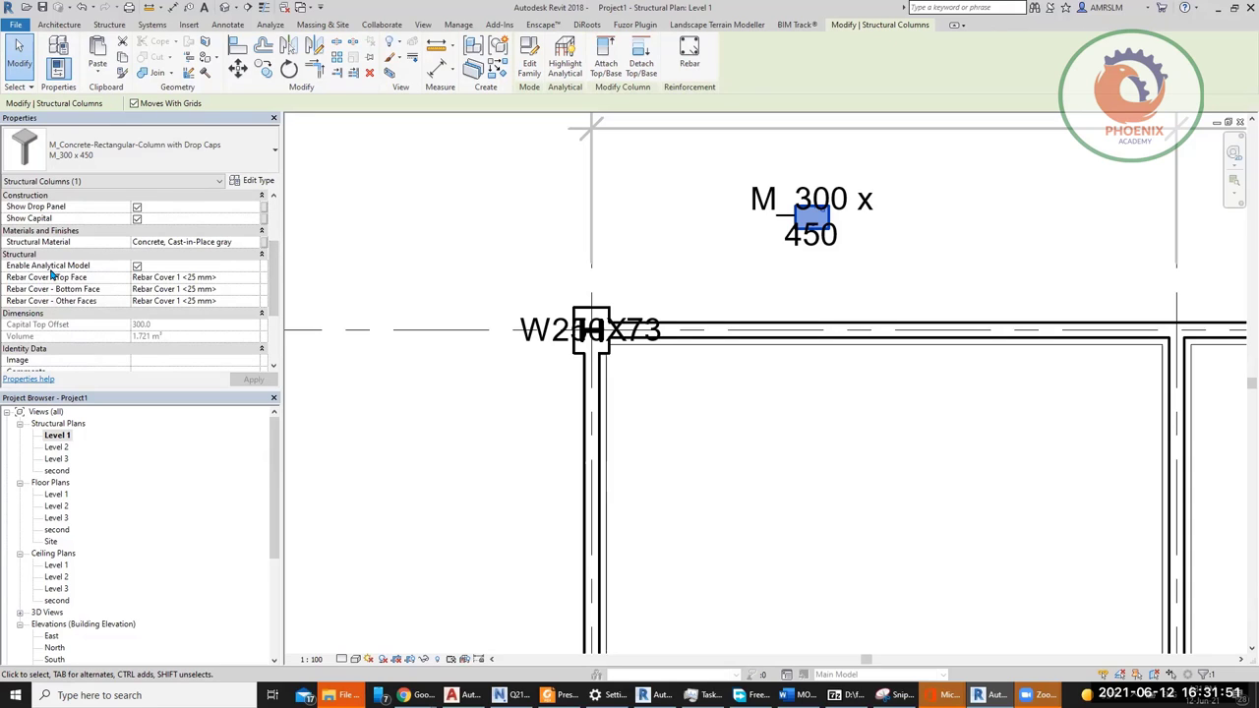
click(522, 261)
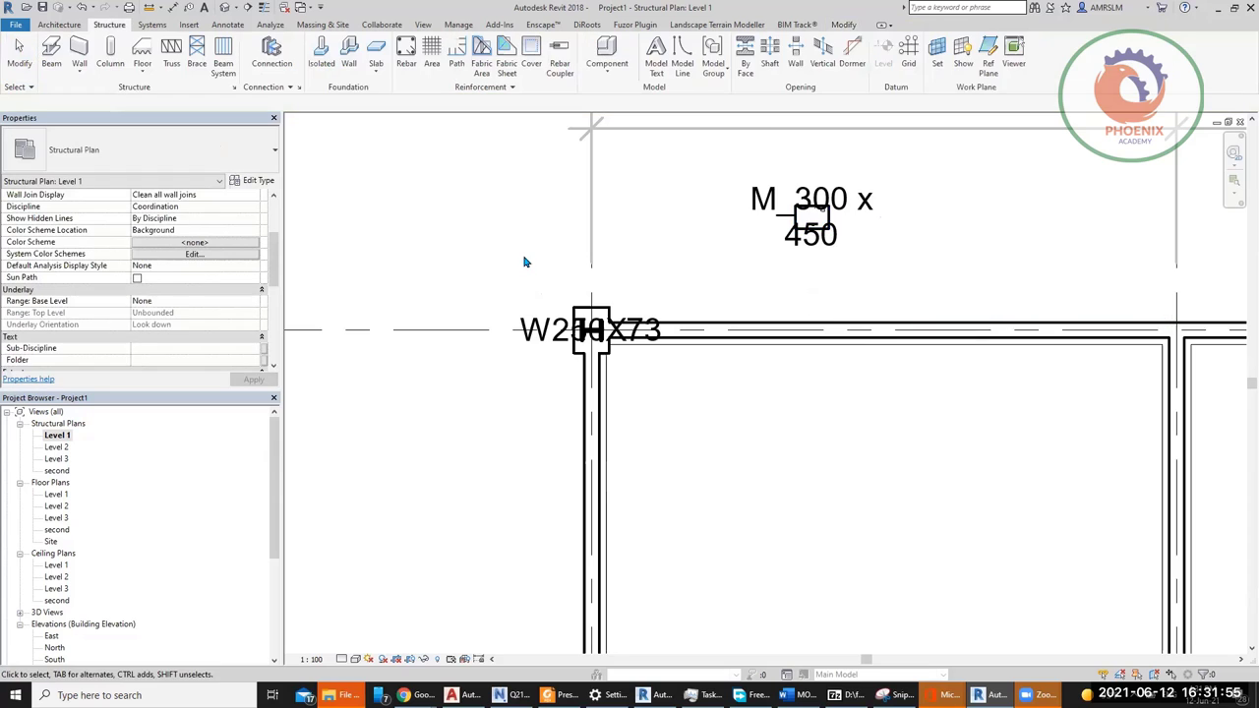
scroll(522, 259, down, 3)
drag(494, 254, 588, 357)
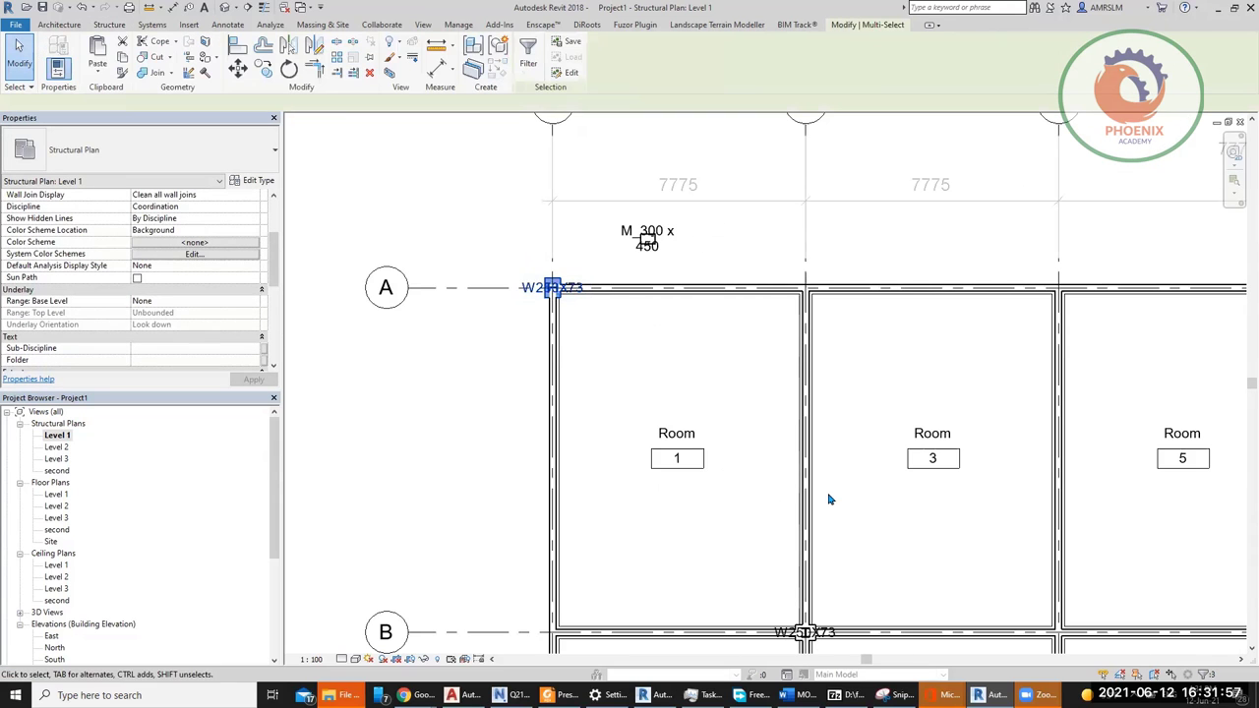
middle_drag(832, 500, 774, 284)
drag(808, 457, 719, 395)
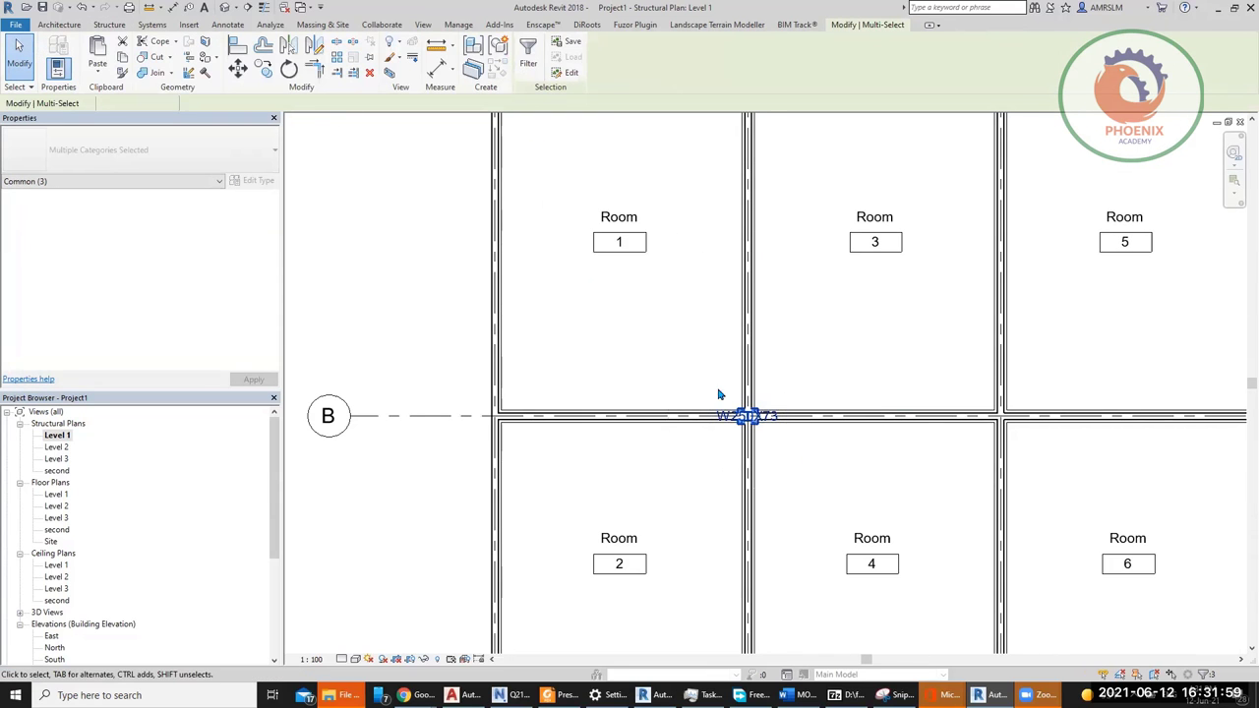
click(457, 286)
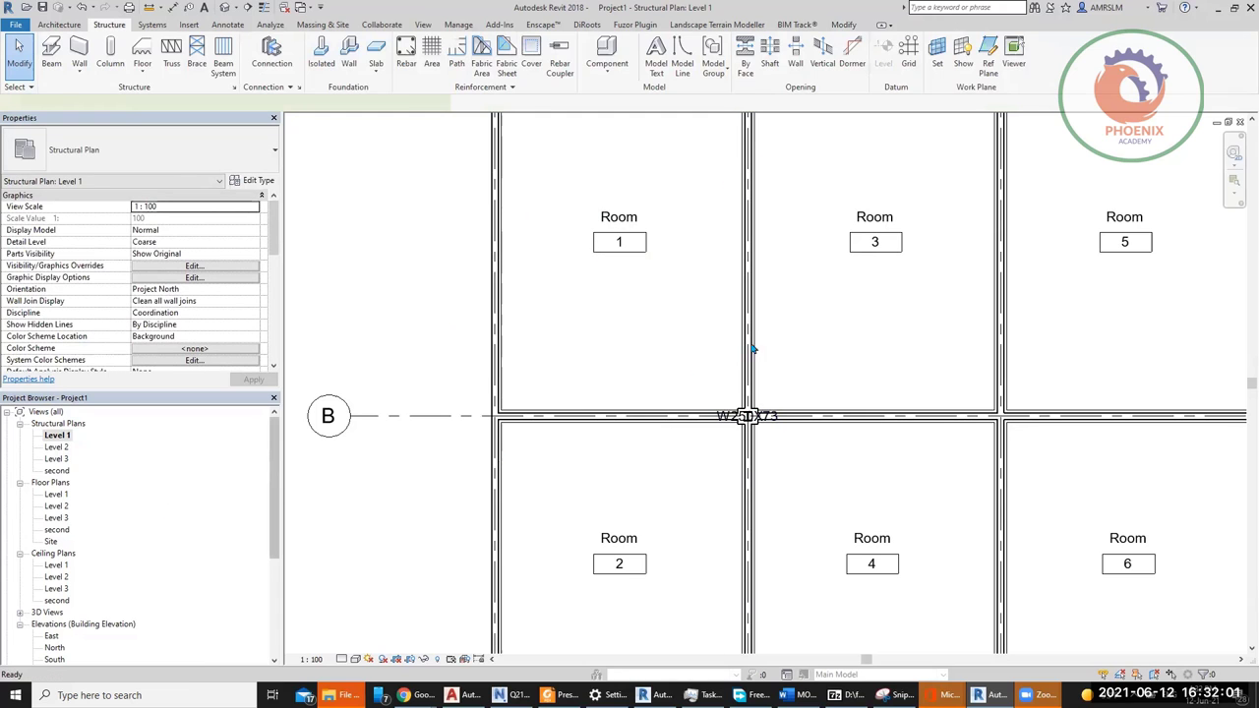
Step: Reopen the structural column schedule's field settings and examine the available Analytical fields
key(ctrl+Tab)
click(238, 291)
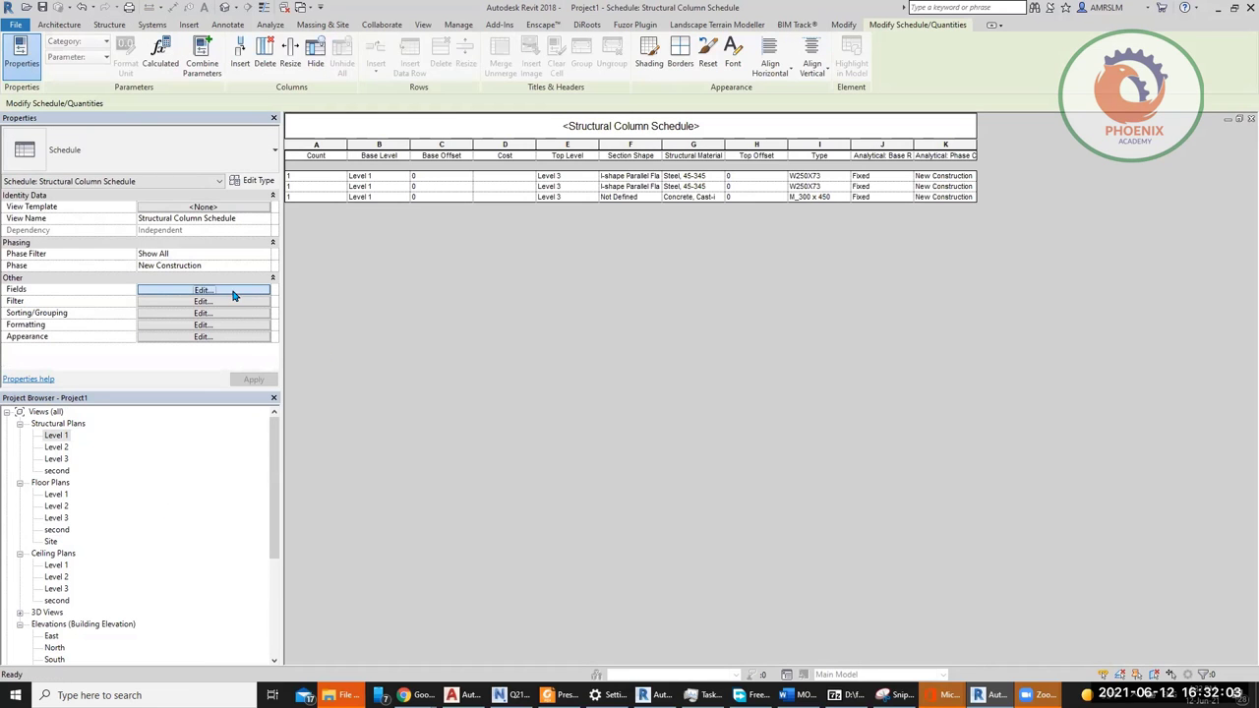
drag(602, 320, 607, 291)
click(597, 254)
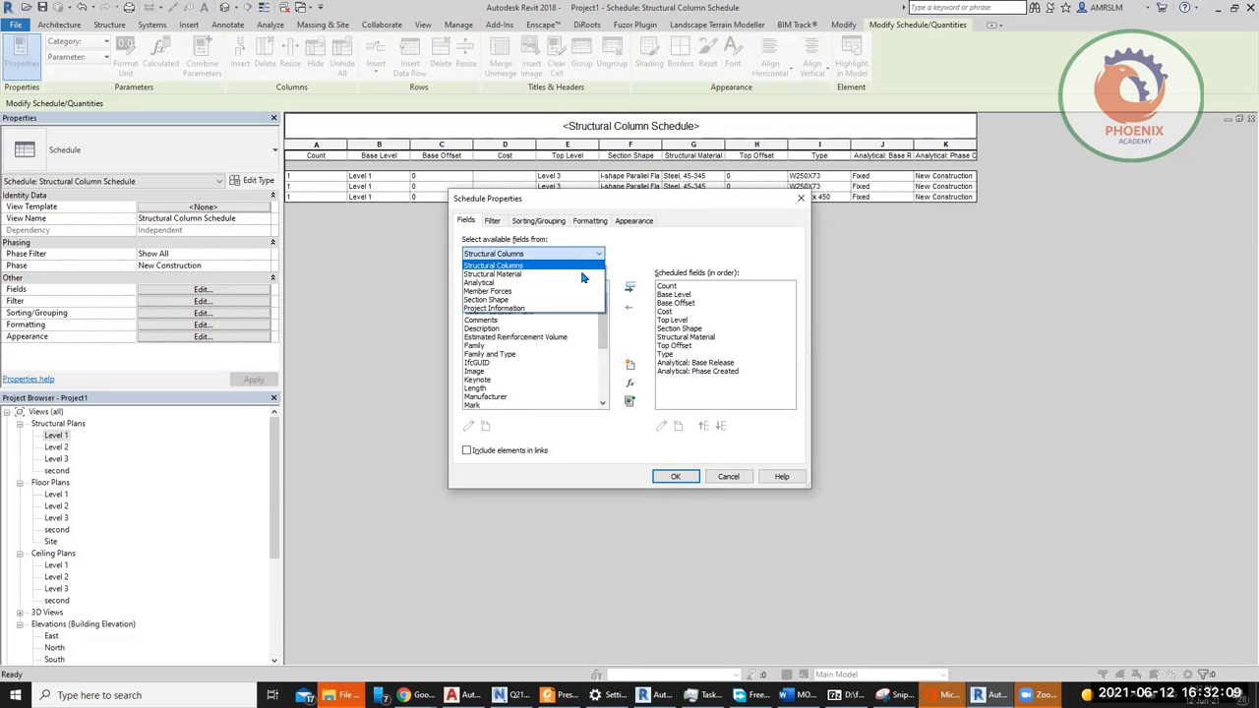
click(526, 284)
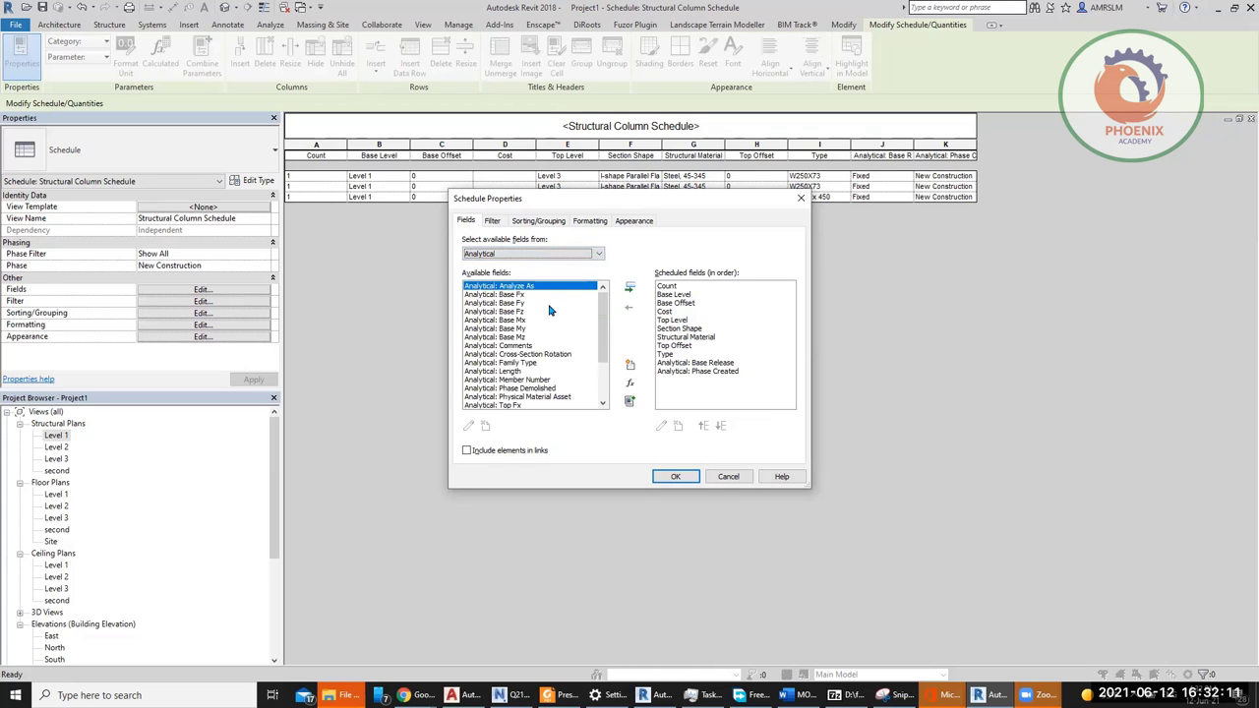
drag(603, 344, 603, 380)
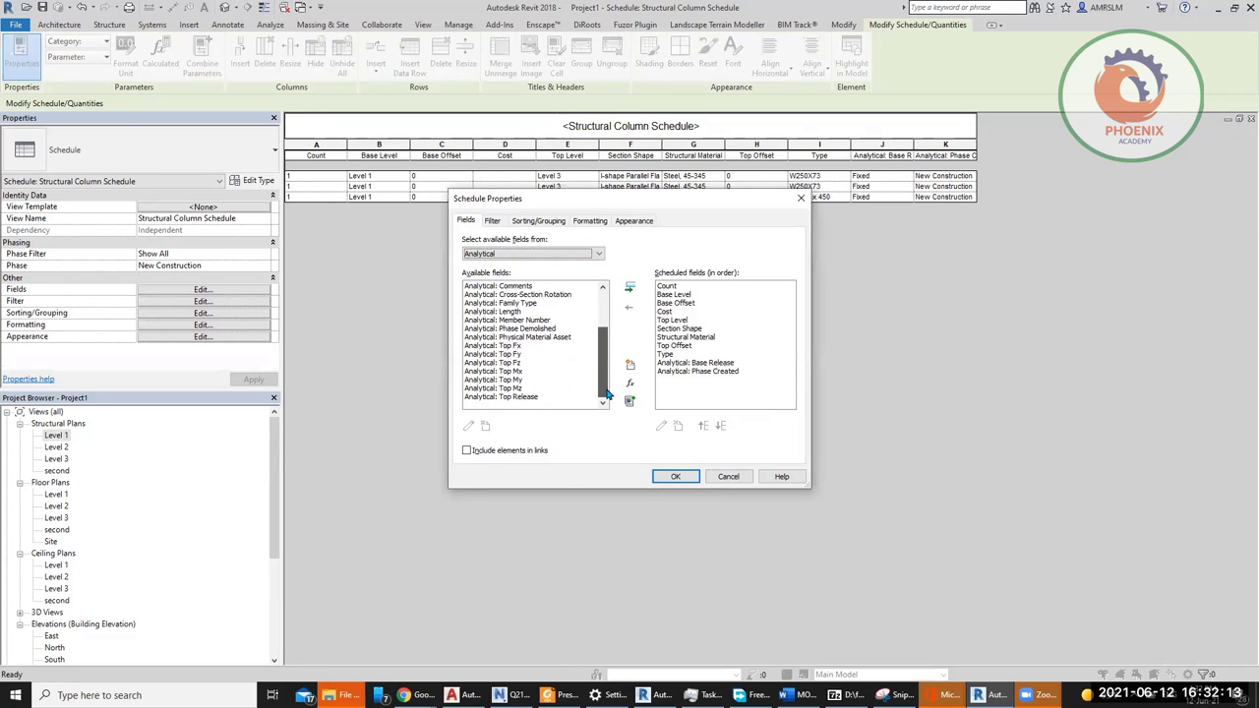
click(523, 397)
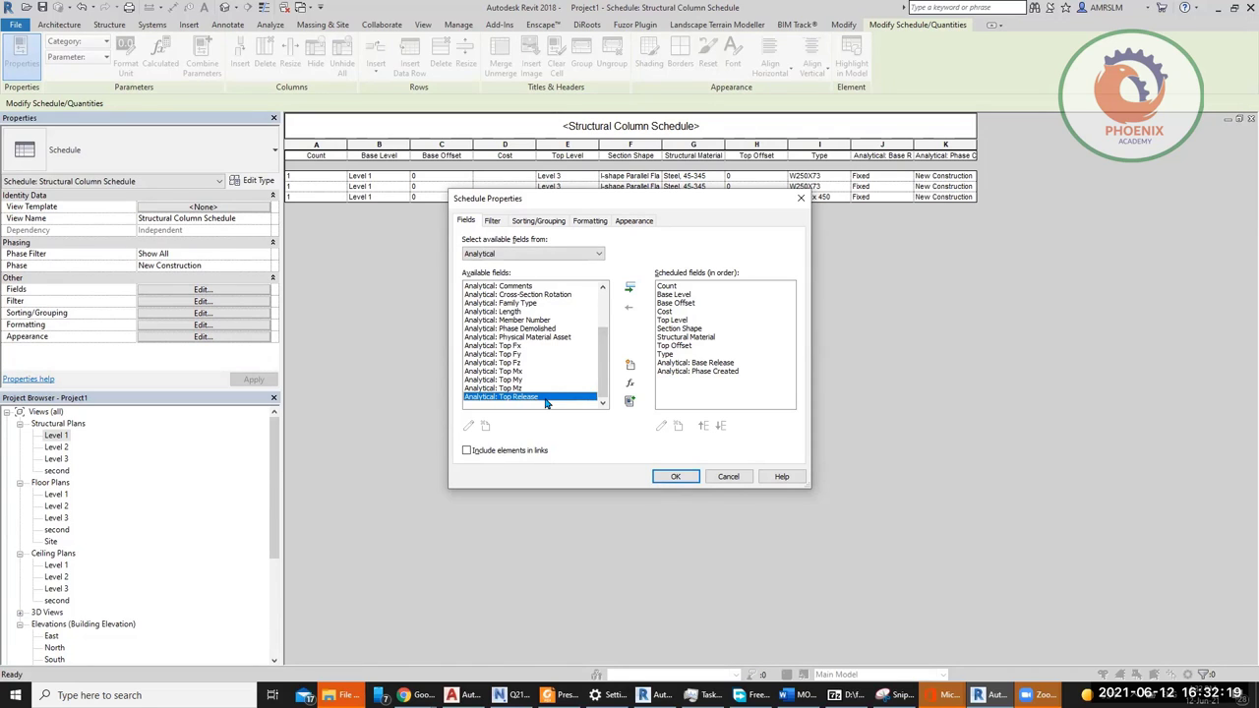
scroll(546, 403, up, 3)
Step: Add the Estimated Reinforcement Volume field from the Structural Columns group to the schedule
click(521, 254)
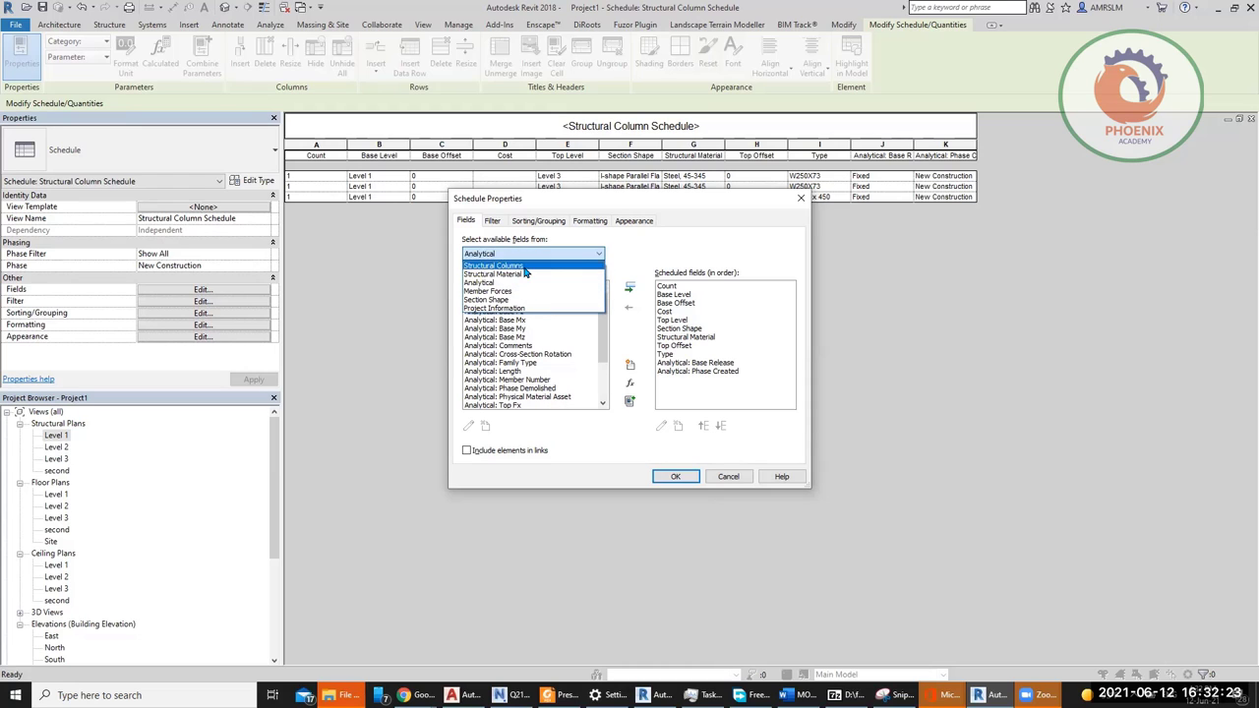
click(512, 266)
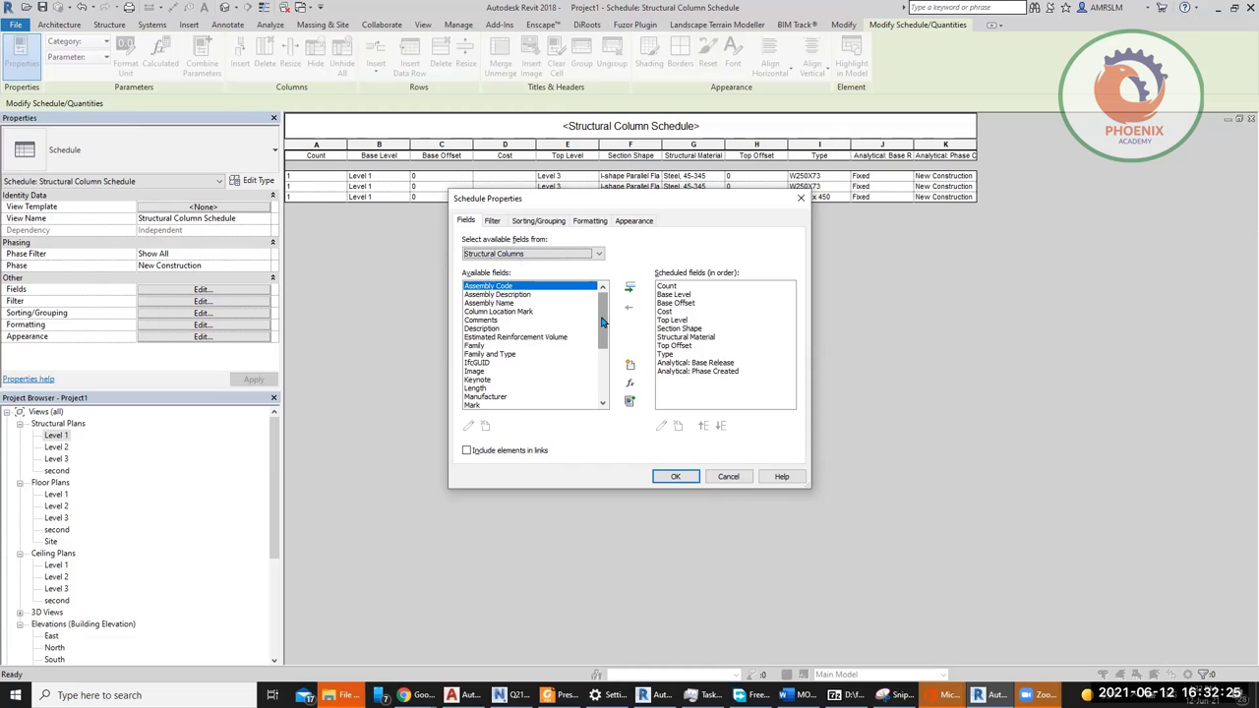
drag(603, 322, 603, 327)
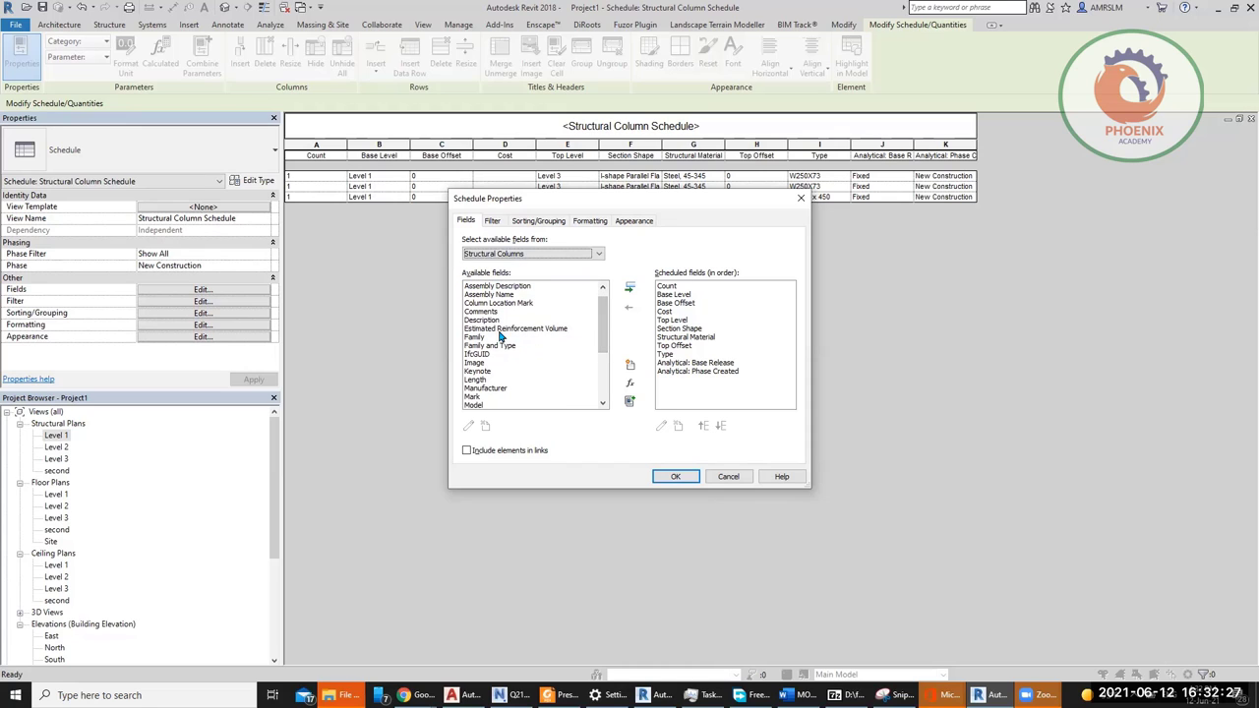
click(513, 329)
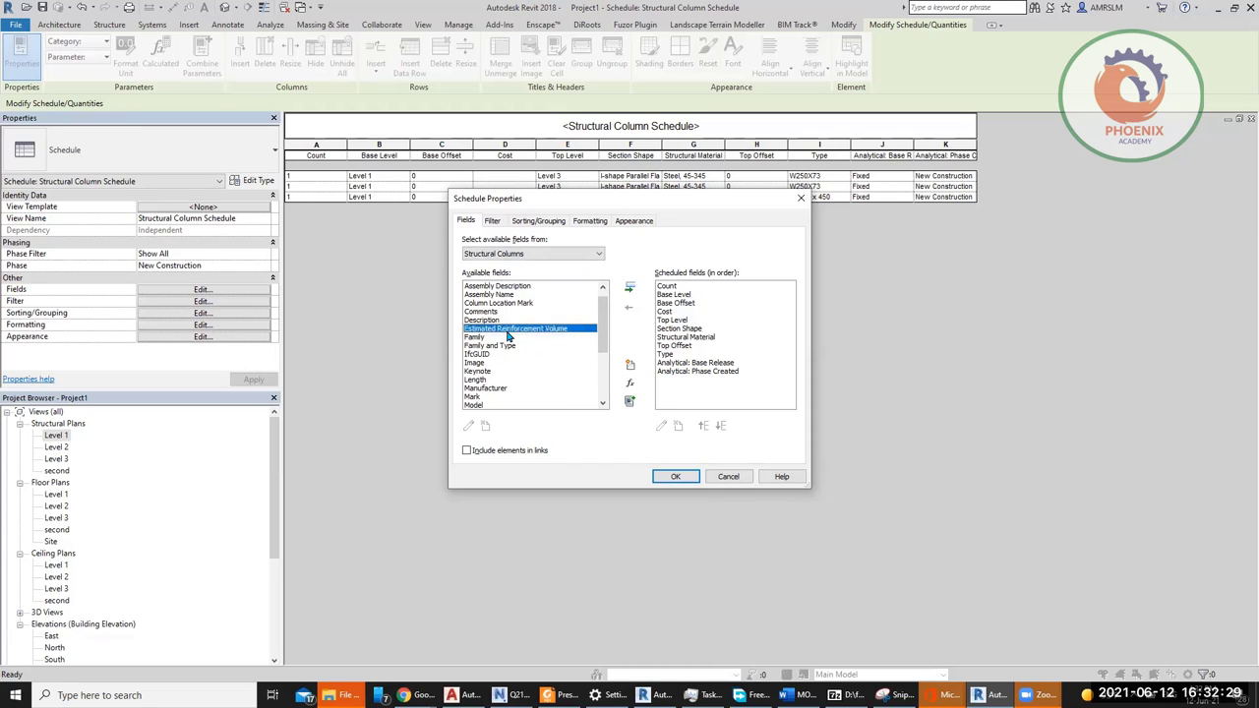
double_click(561, 335)
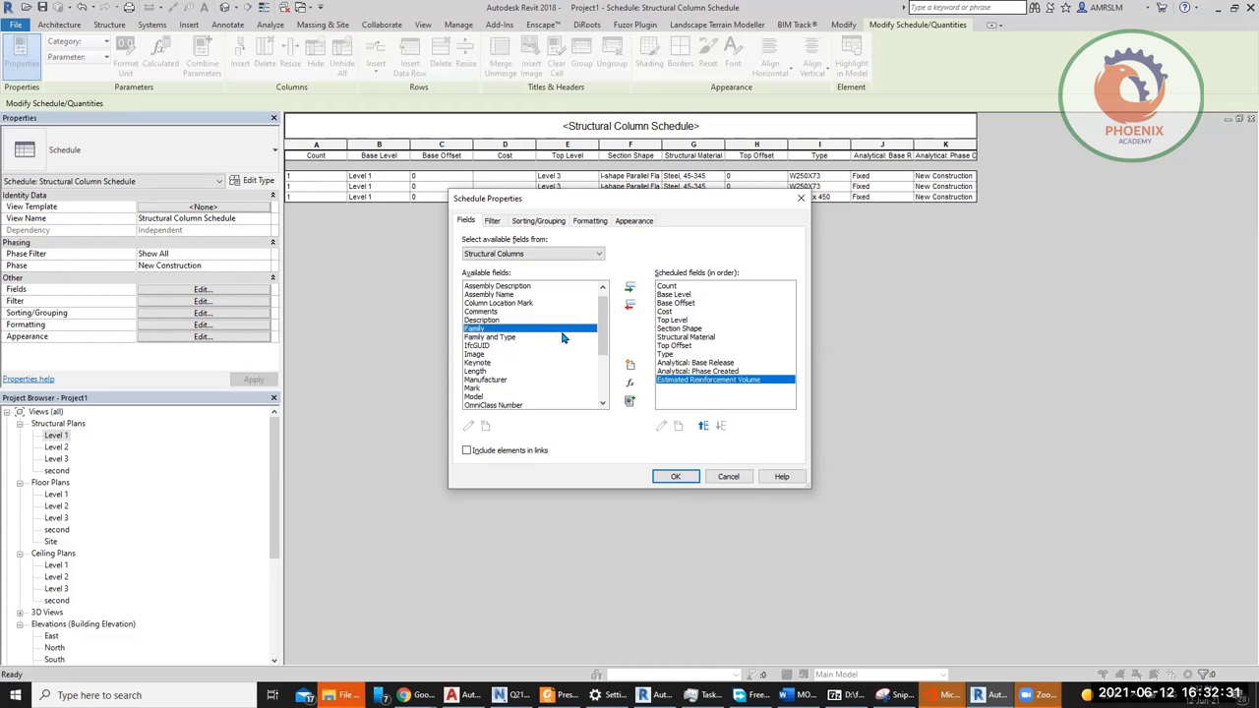
Step: Look through the remaining Structural Columns, Structural Material and Member Forces fields, and apply the schedule's field changes
scroll(595, 391, down, 4)
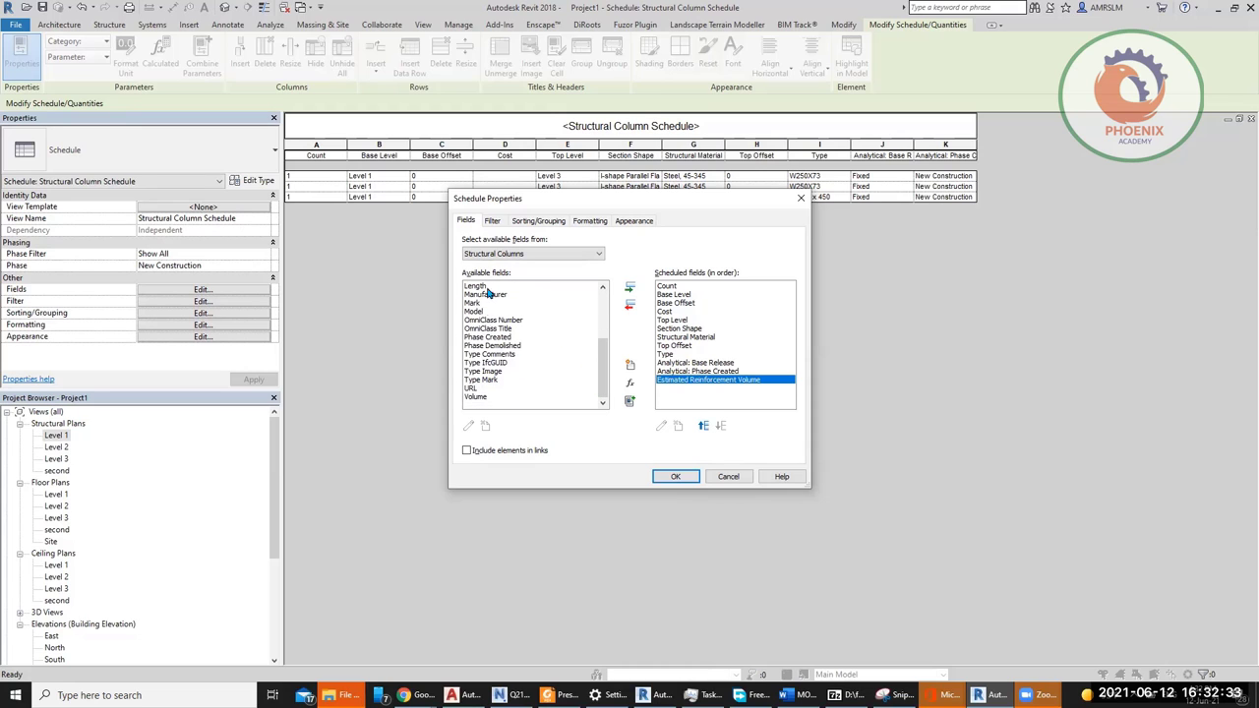
click(531, 254)
click(526, 285)
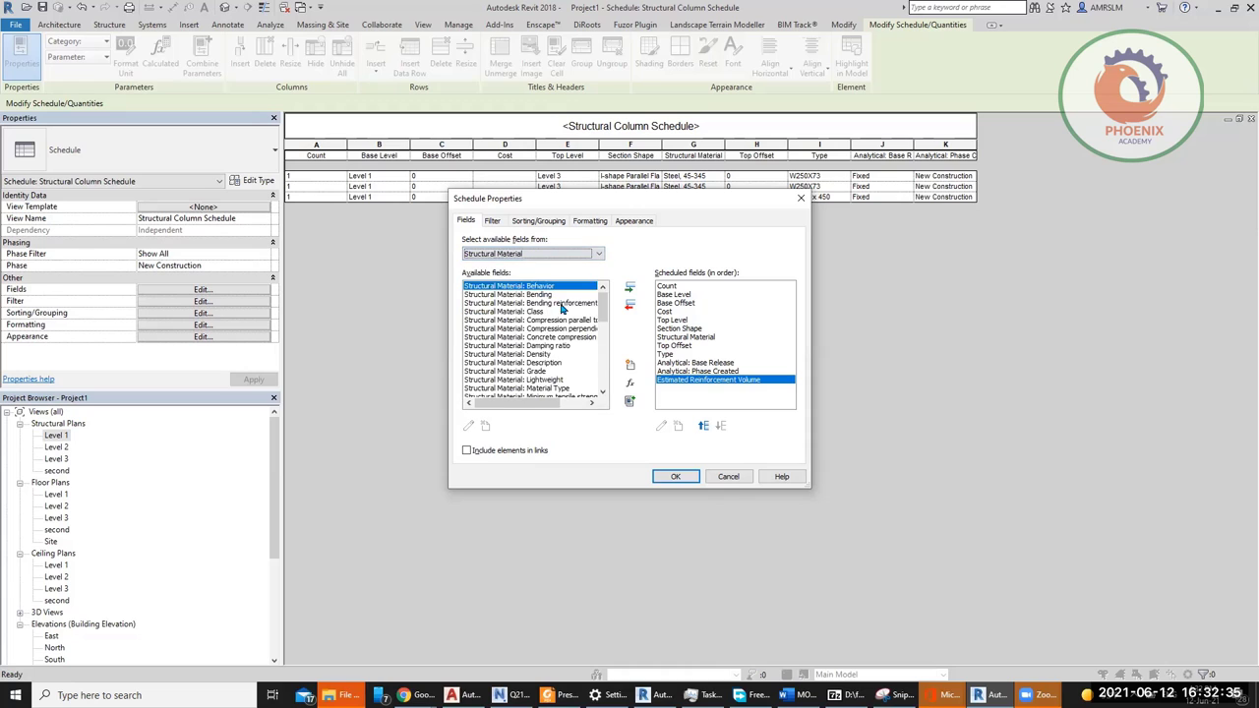
mouse_move(603, 300)
mouse_down()
mouse_move(606, 370)
mouse_move(615, 278)
mouse_up()
click(545, 254)
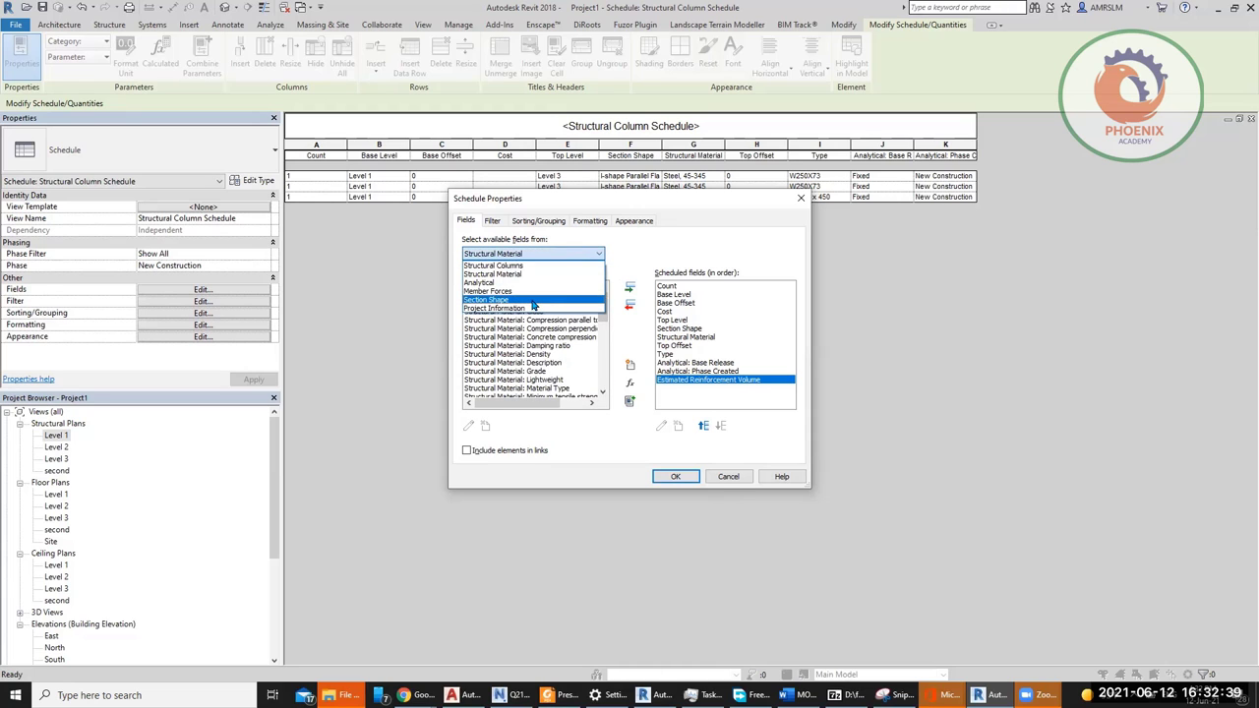
click(529, 291)
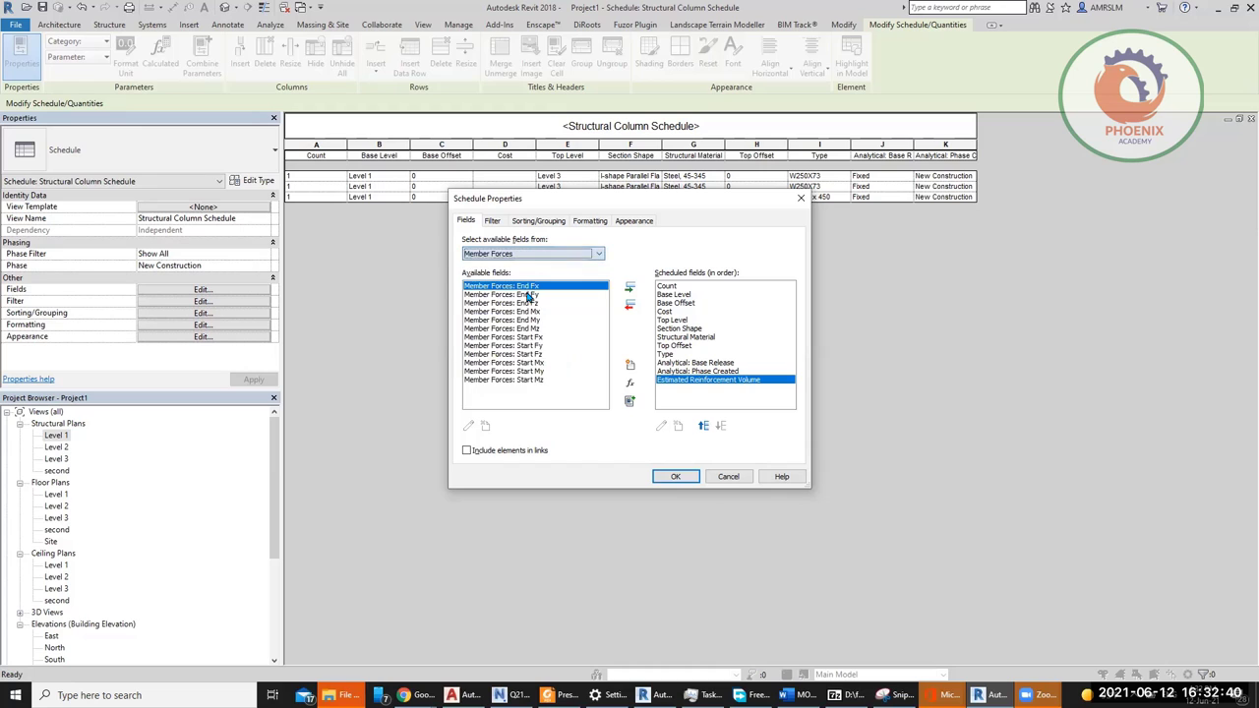
click(677, 476)
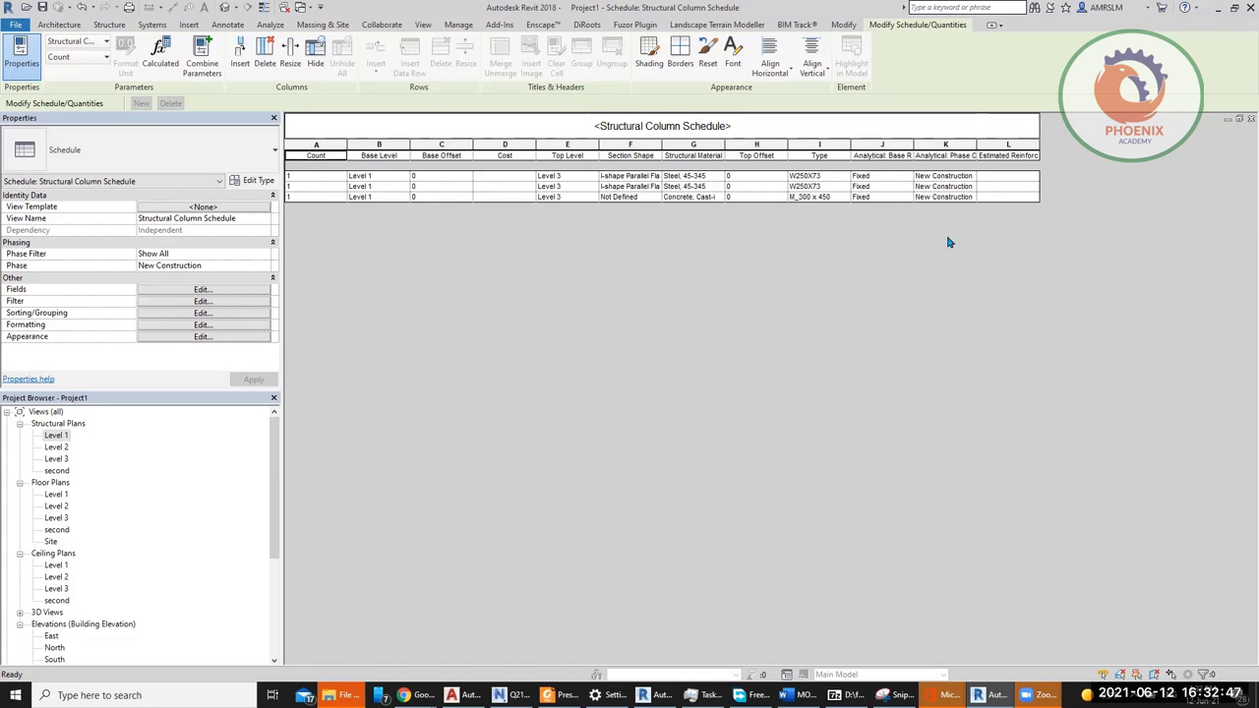
Step: Return to the Level 1 structural plan and select the M_300 x 450 concrete column to inspect its properties
double_click(56, 436)
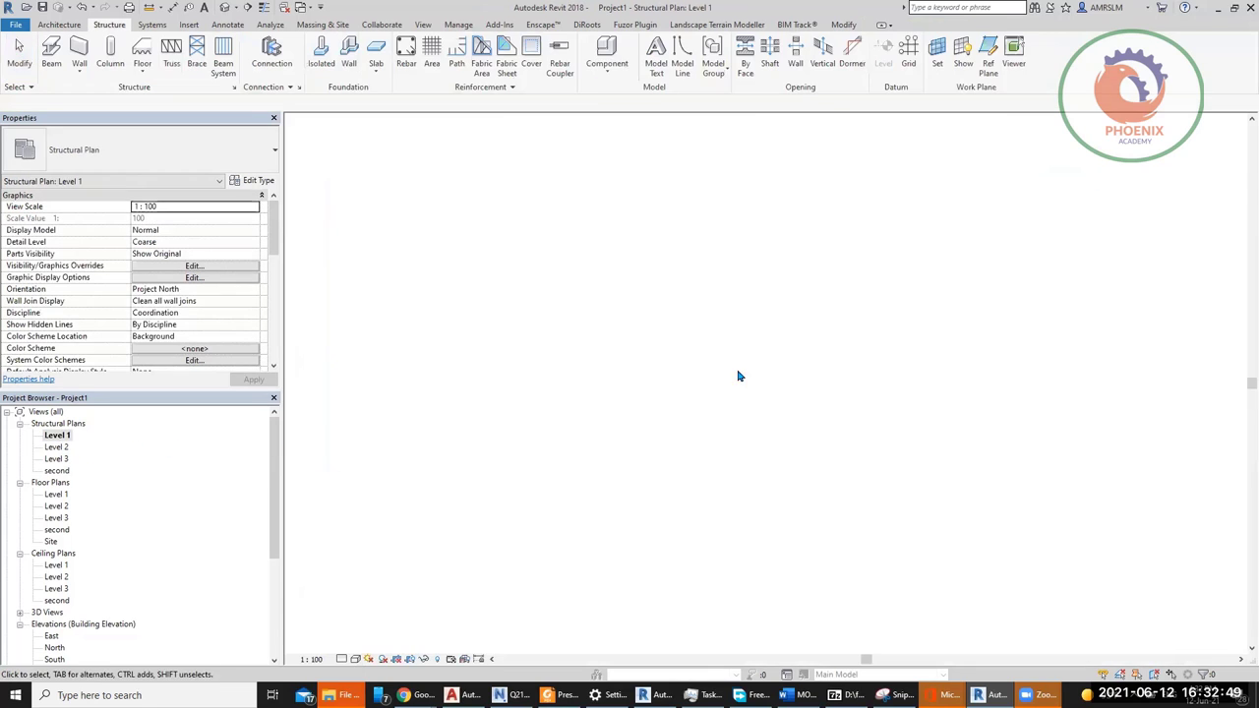
middle_drag(743, 408, 713, 489)
scroll(714, 489, down, 1)
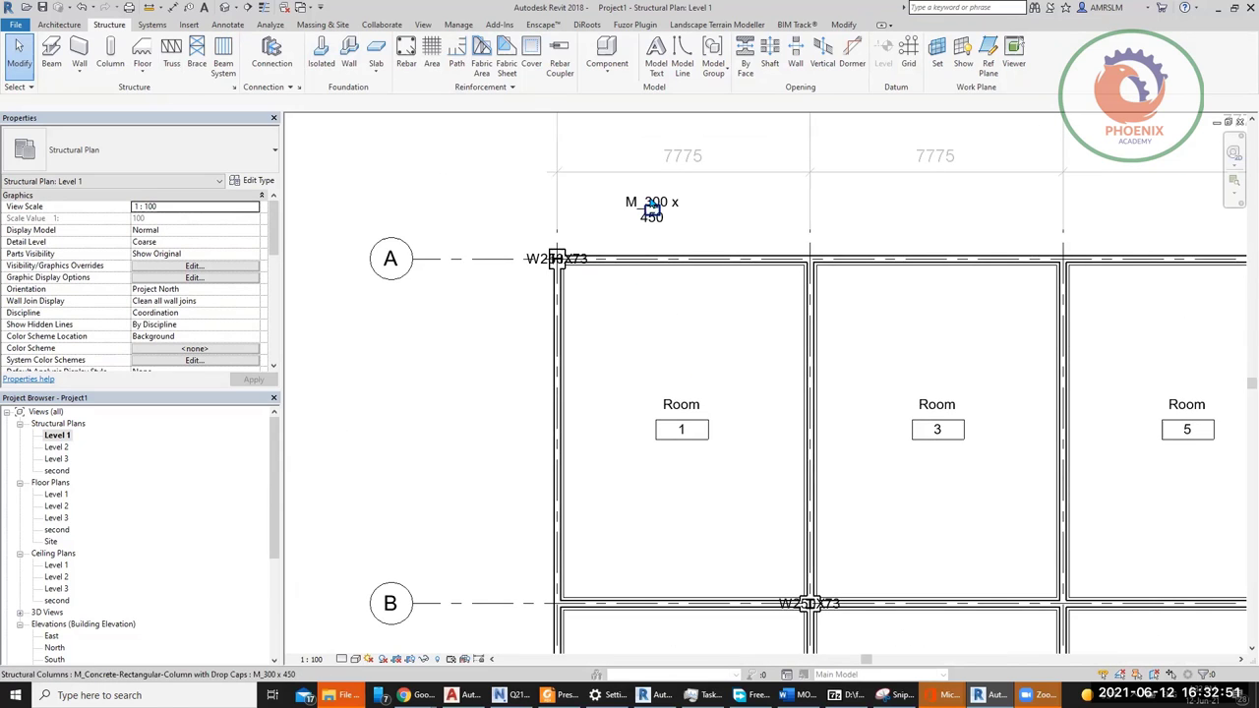
scroll(502, 220, up, 3)
click(656, 221)
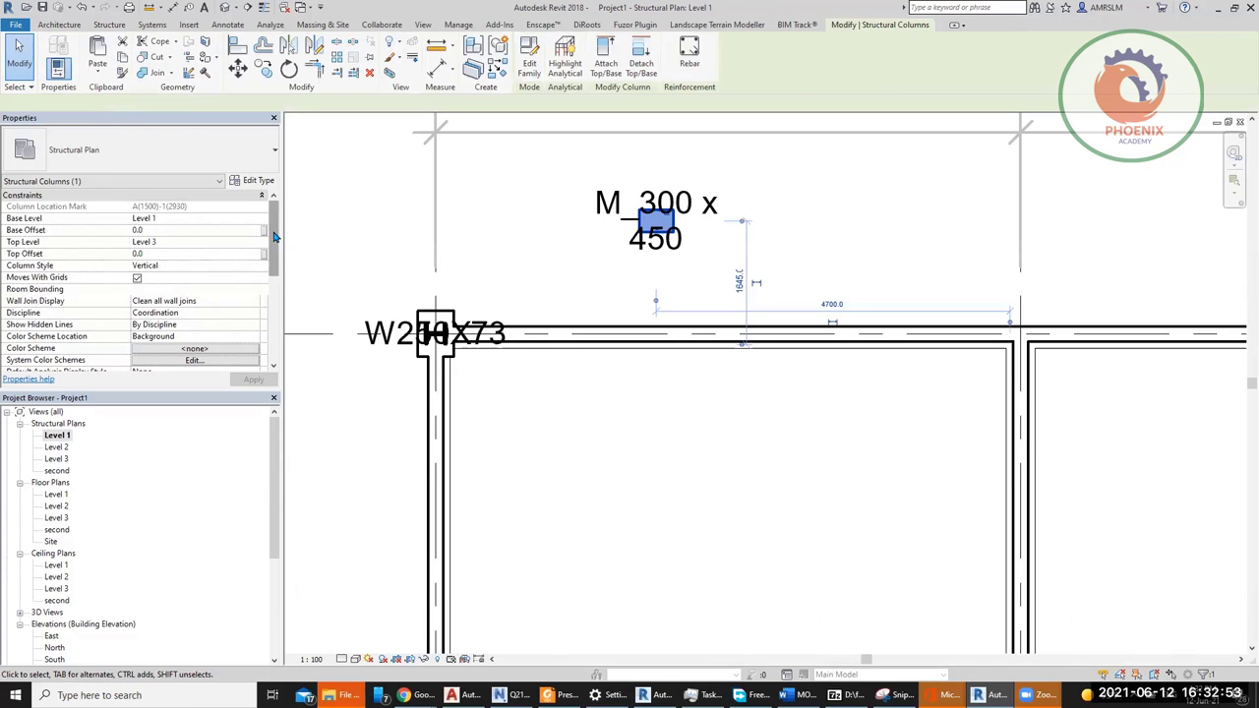